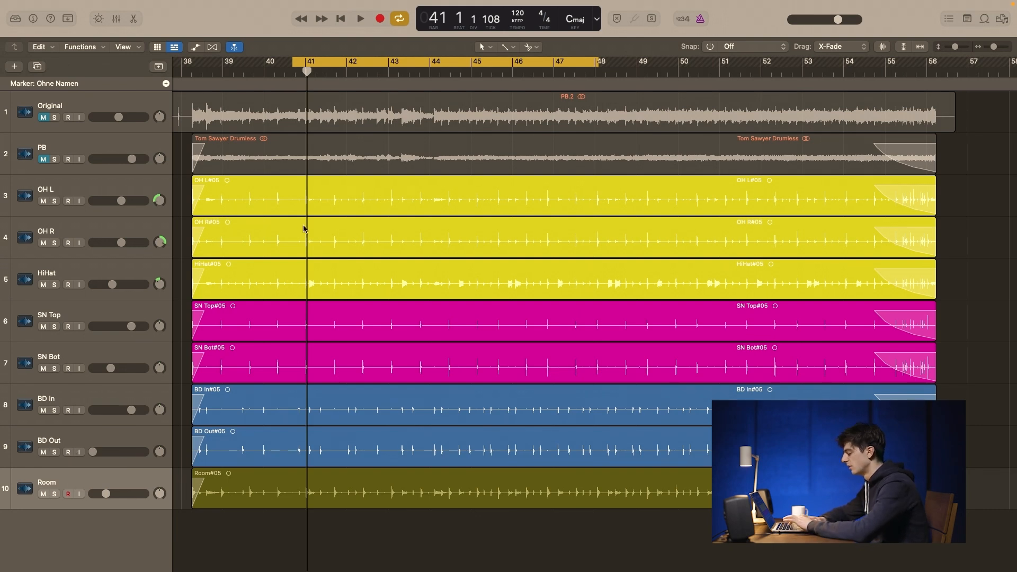
- Show the mixer and bypass all plug-ins on the SN Top channel
scroll(420, 215, left, 3)
key(x)
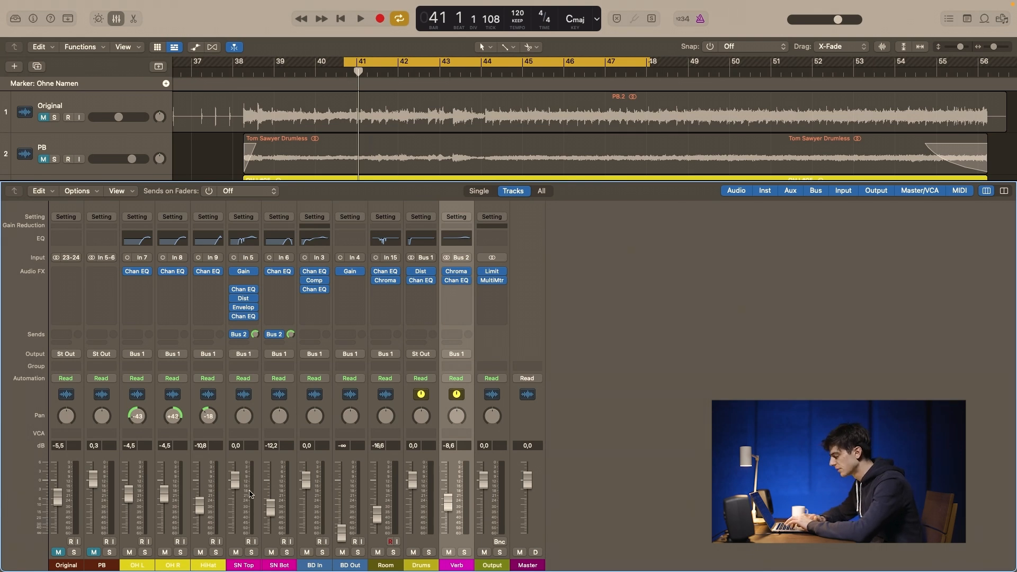
click(251, 494)
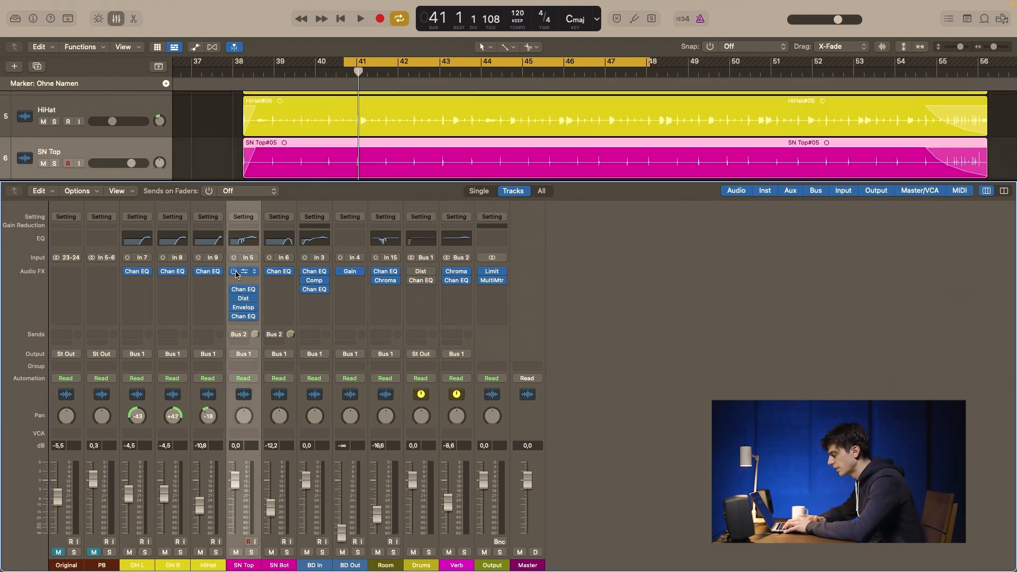
alt+click(234, 271)
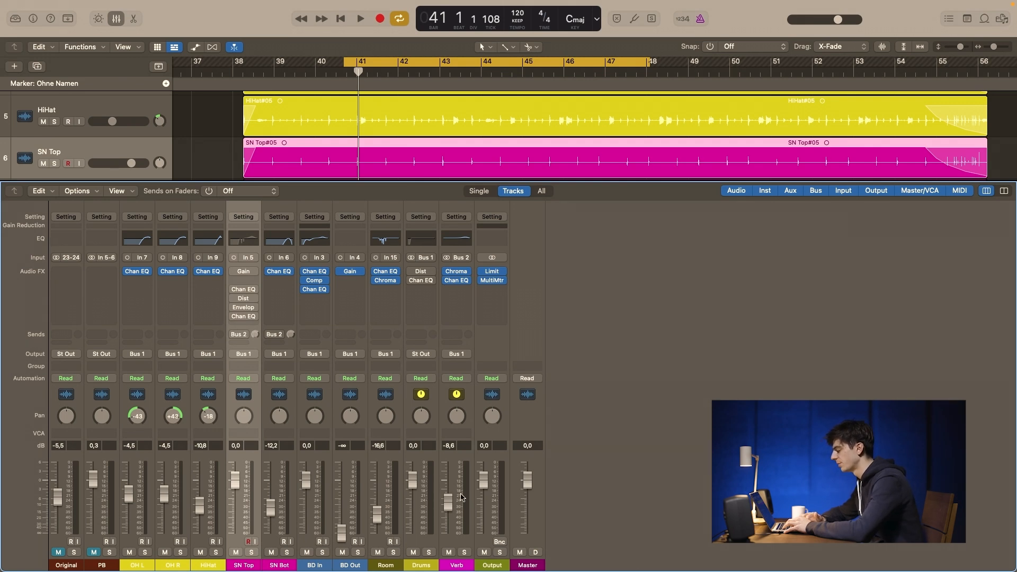
- Solo the SN Top channel and play the cycle section to hear the unprocessed snare
click(251, 552)
key(space)
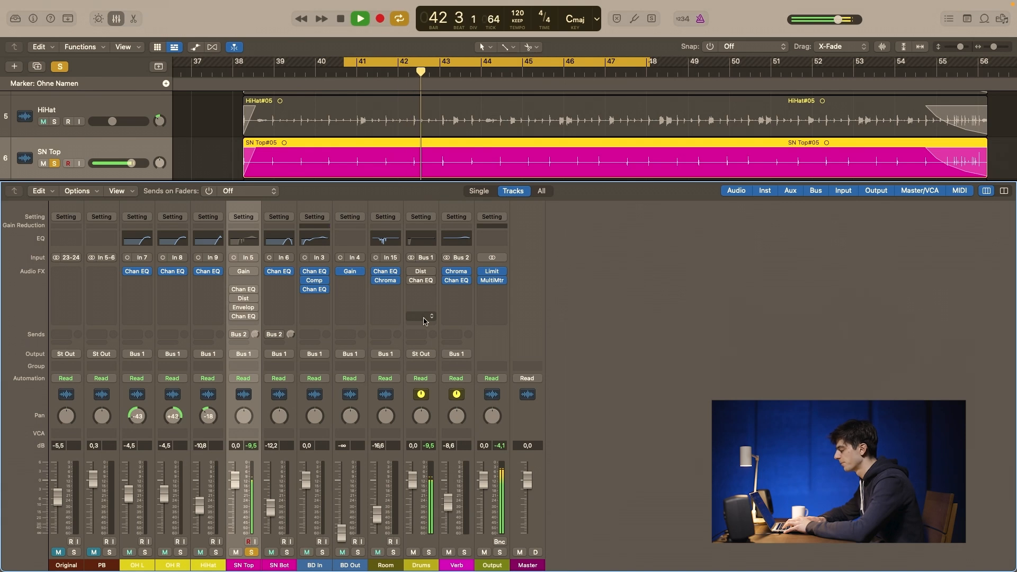
key(space)
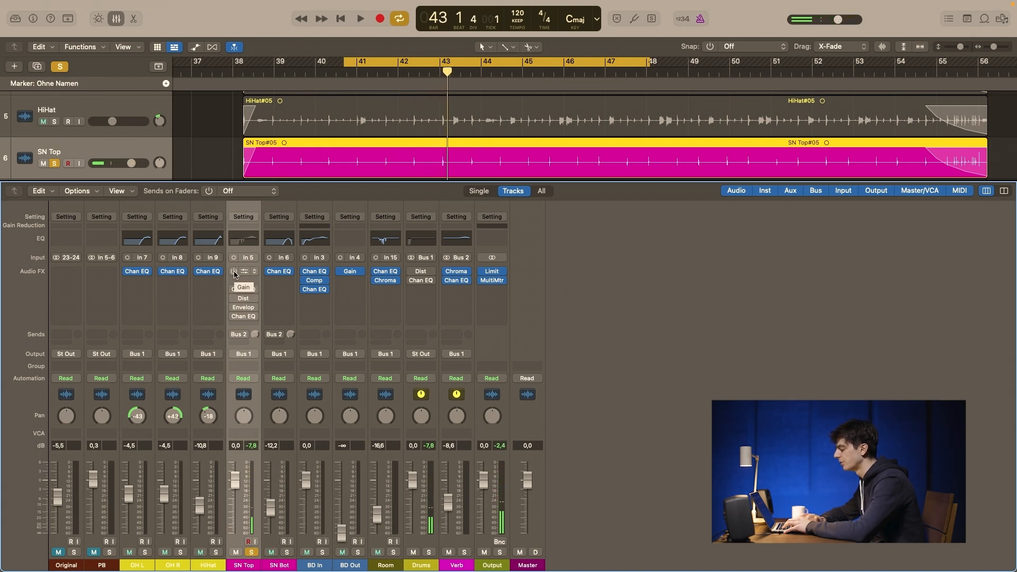
- Switch on SN Top's Gain and first Channel EQ, open that EQ and play the soloed snare through it
click(245, 291)
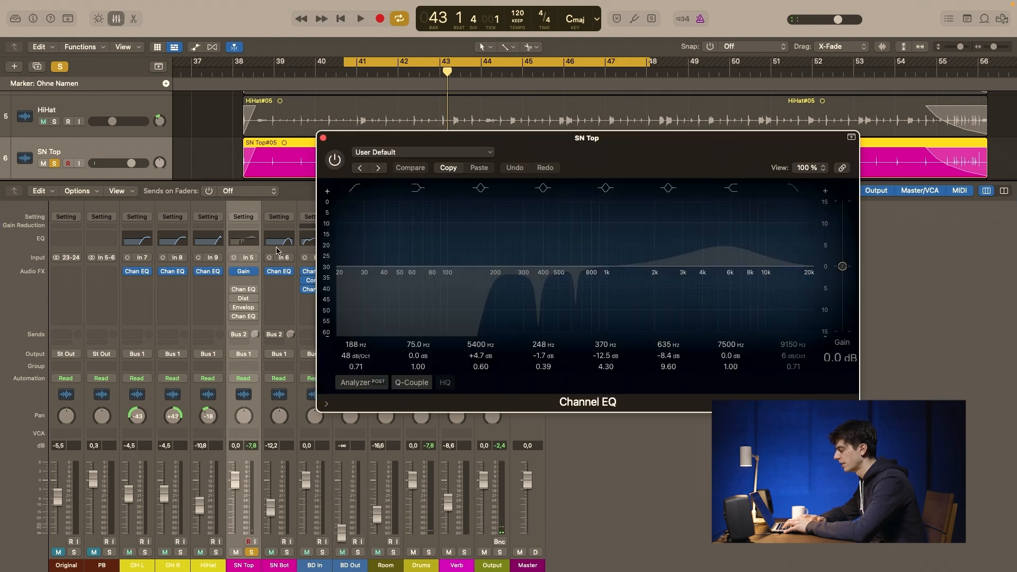
key(space)
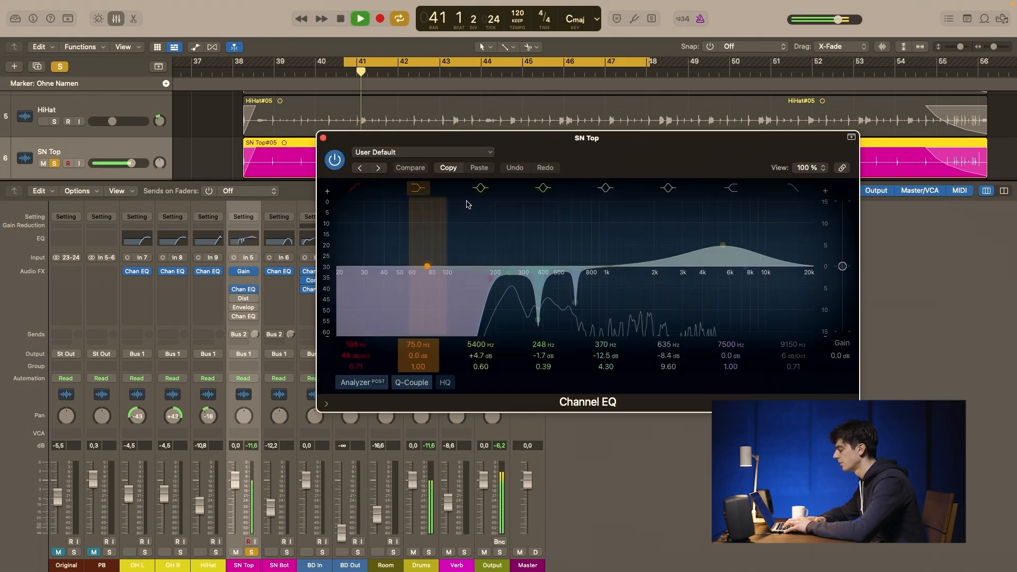
key(space)
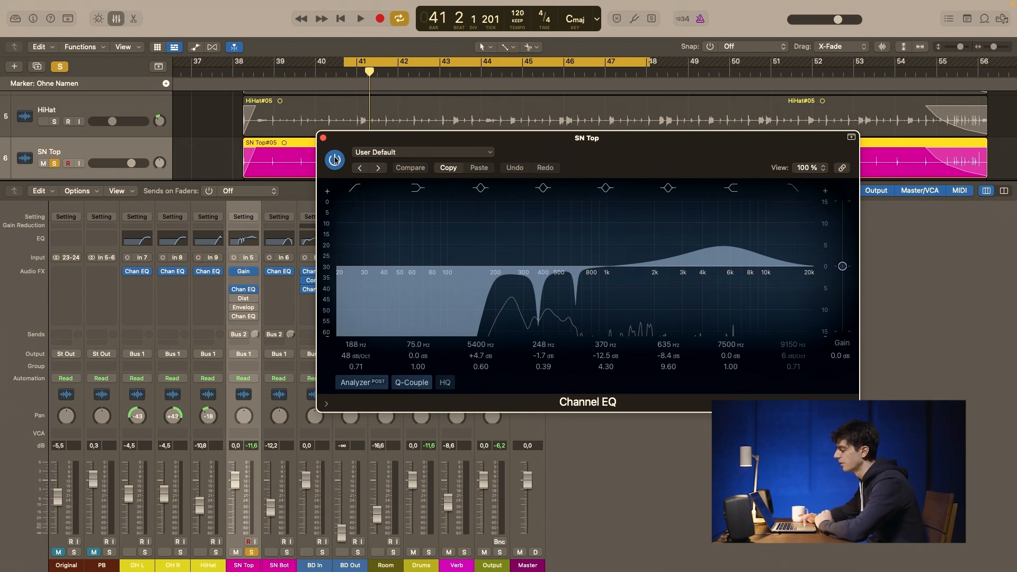
- Compare the soloed snare with SN Top's first Channel EQ bypassed and active, leaving the EQ on
click(335, 159)
key(space)
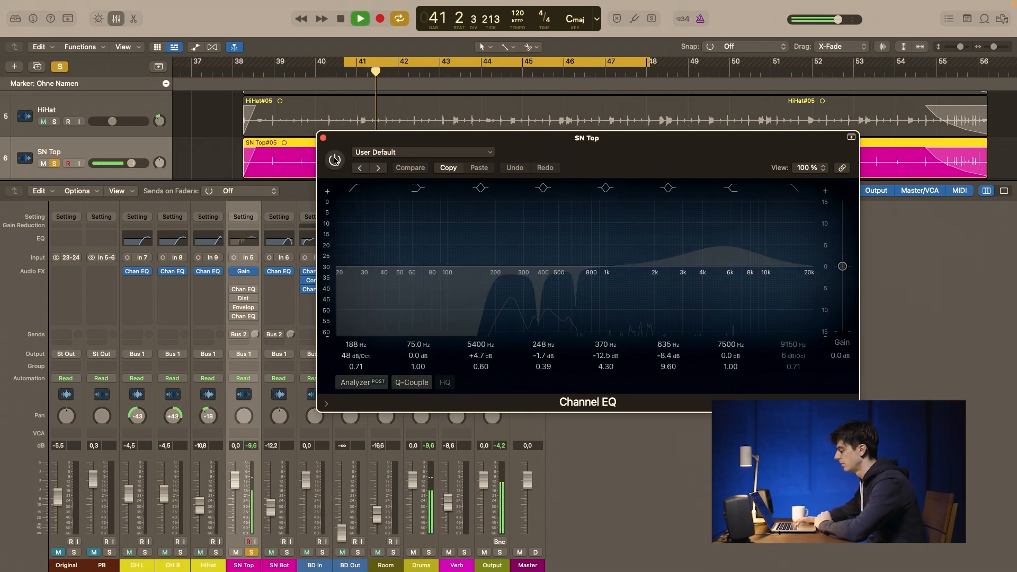
key(space)
click(335, 159)
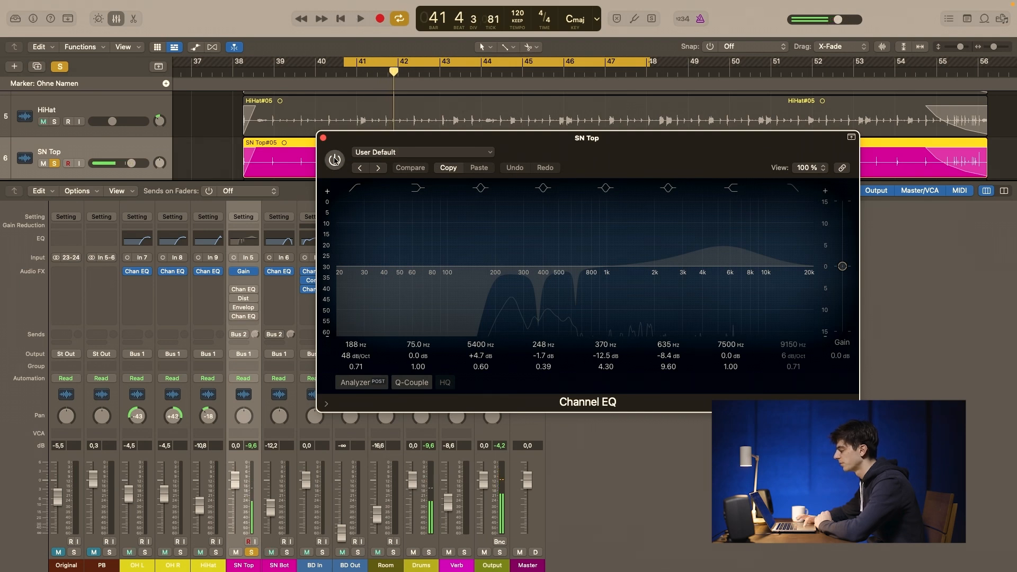
key(space)
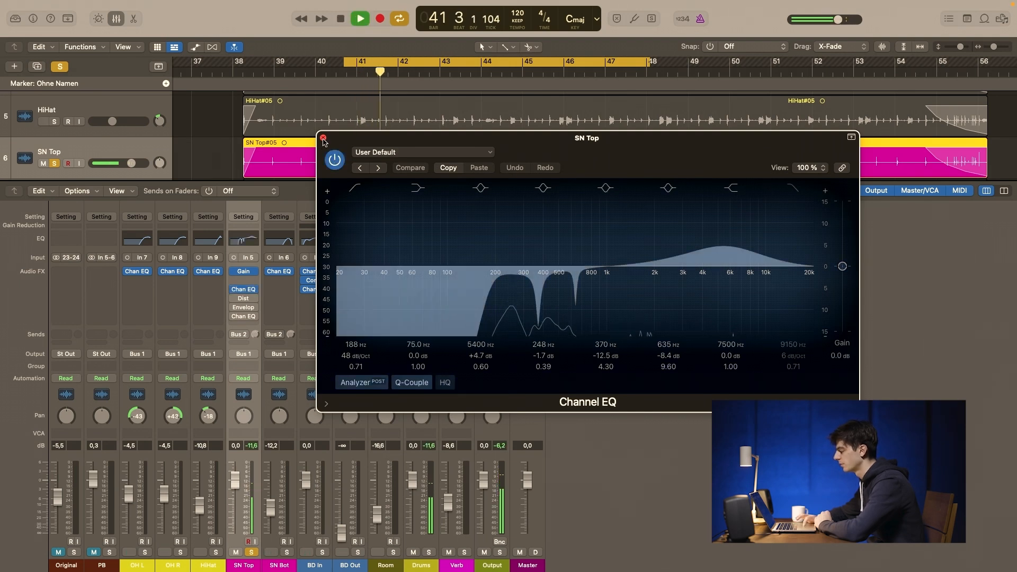
key(space)
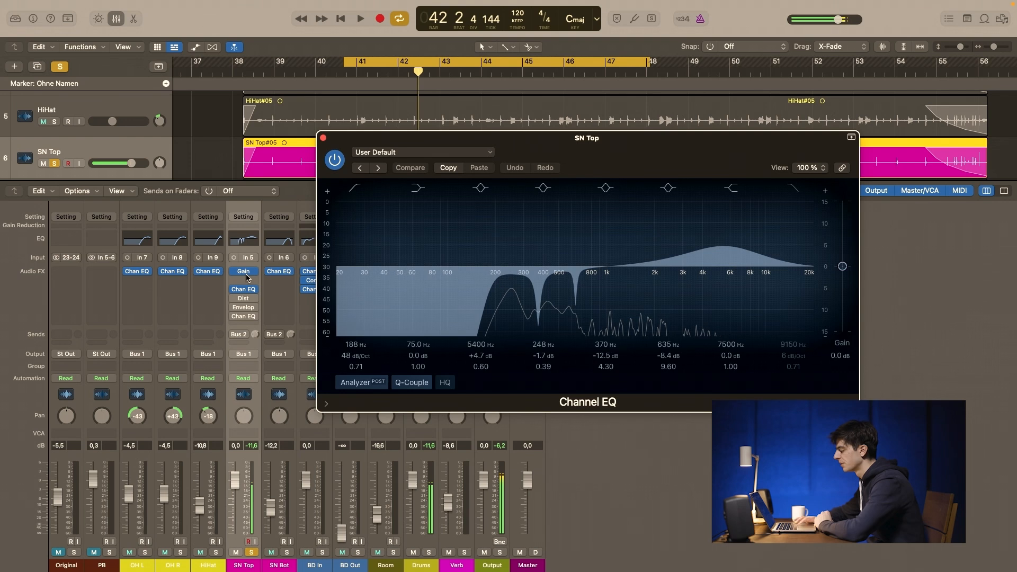
- Switch on and open SN Top's Distortion, close the Channel EQ window and move the Distortion window clear of the channel strip
click(245, 300)
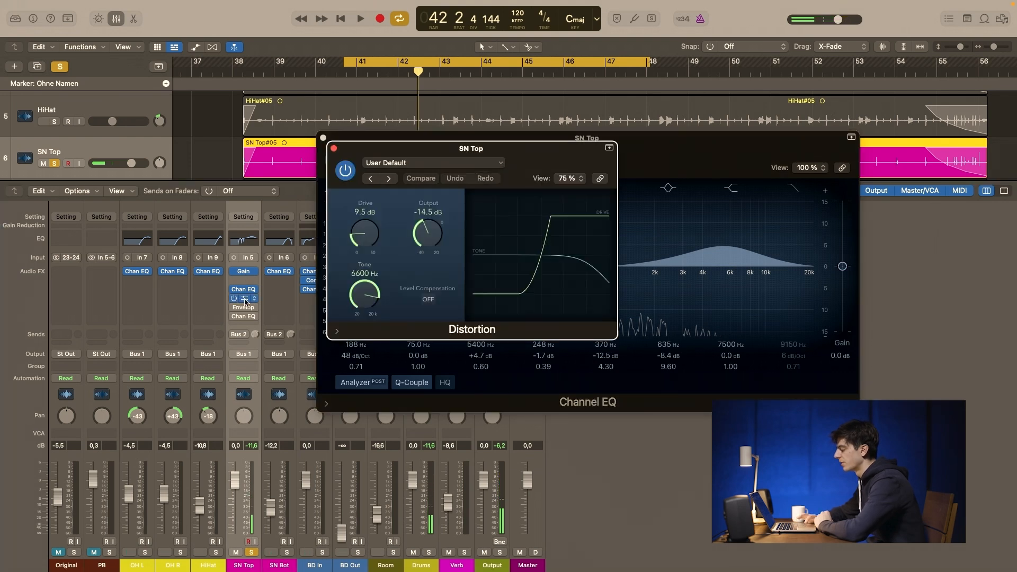
click(323, 138)
drag(498, 153, 554, 138)
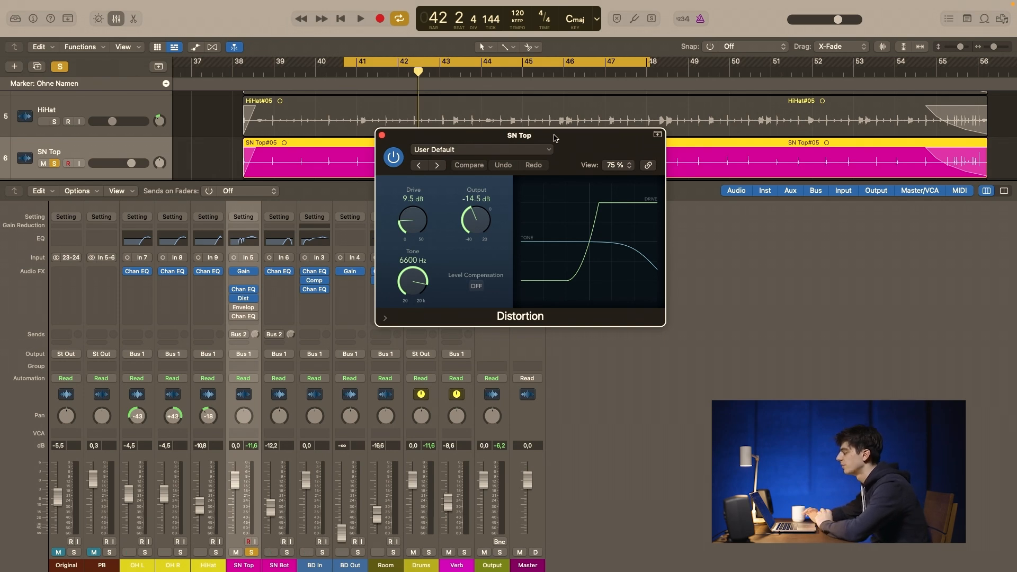
drag(554, 138, 548, 140)
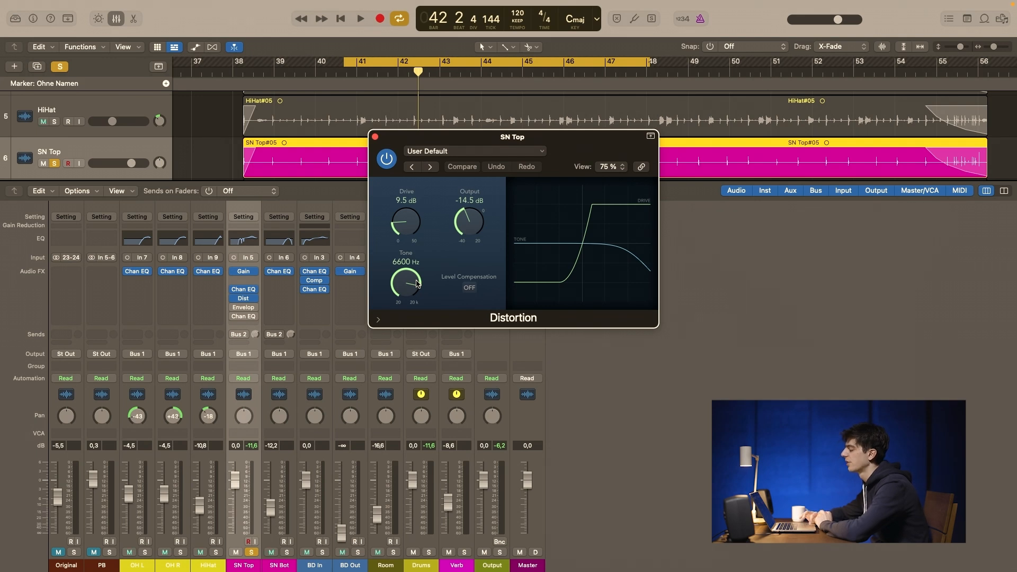
- Compare the playing snare with Distortion active and bypassed, leave it on, and close its window
key(space)
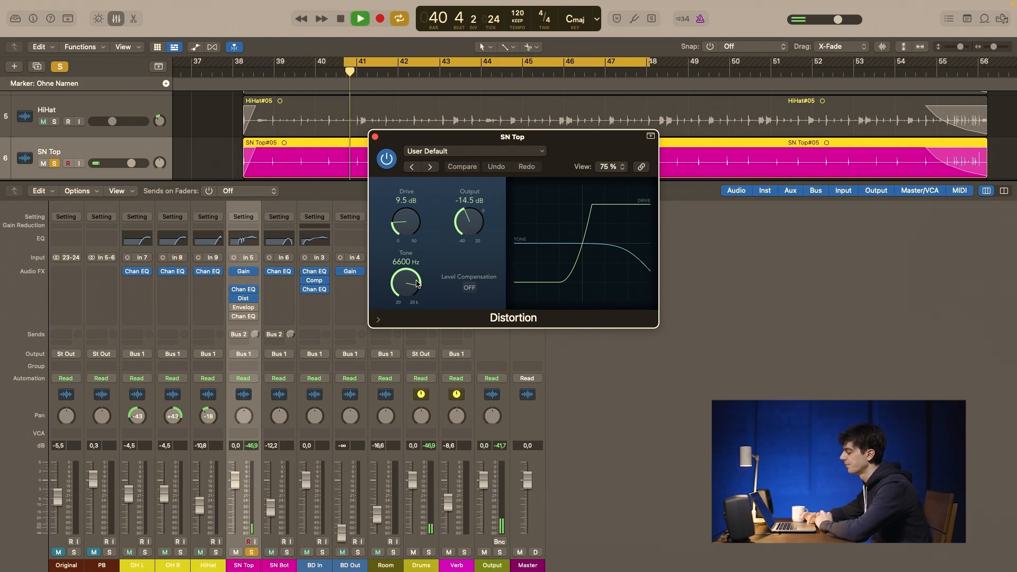
click(386, 162)
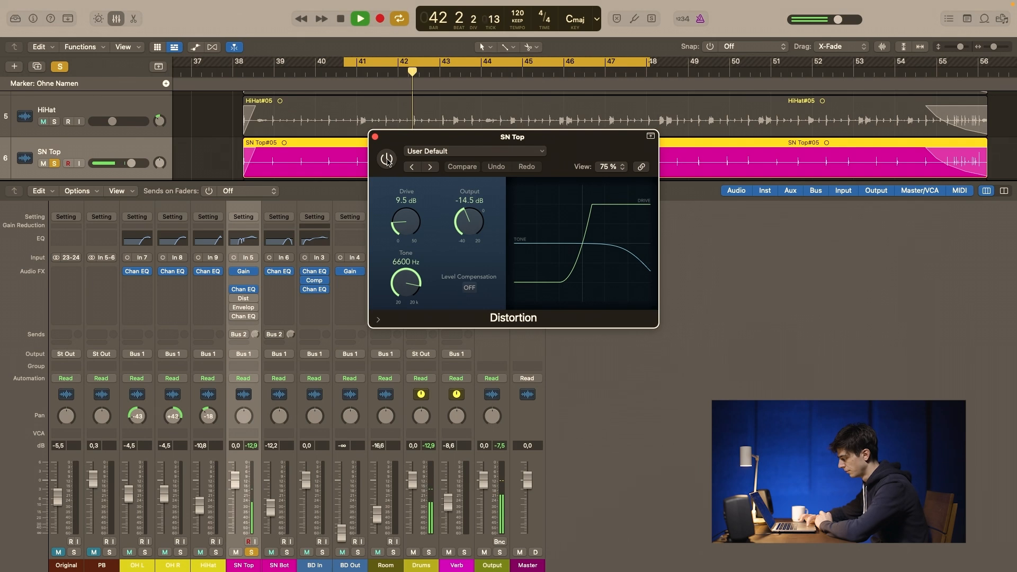
click(386, 160)
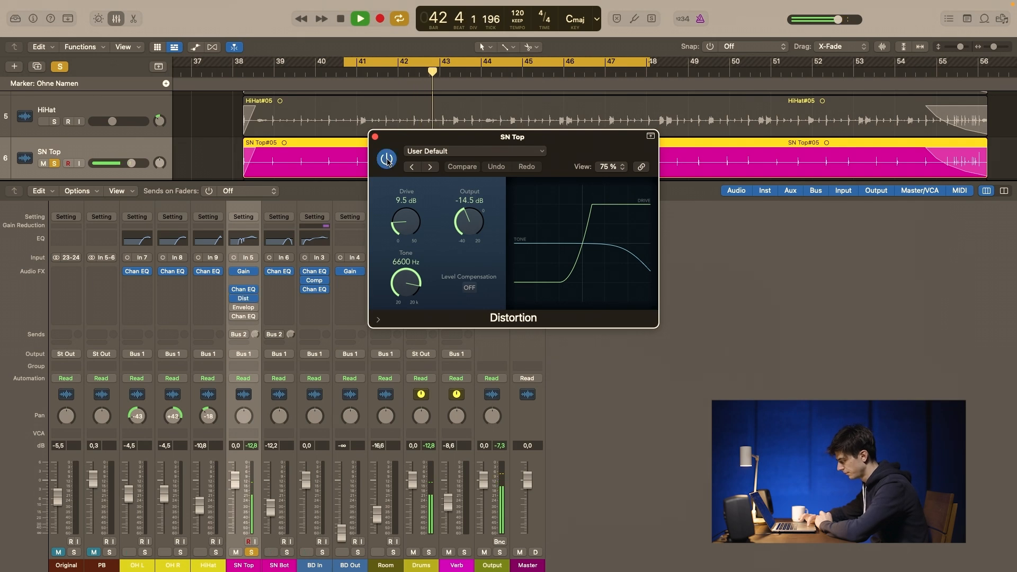
click(375, 137)
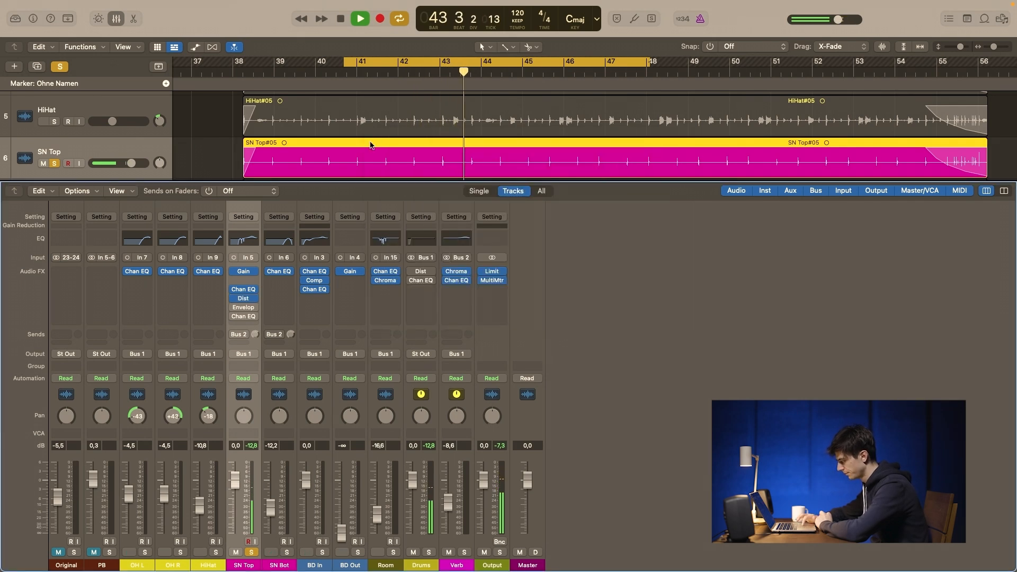
key(space)
- Open and switch on SN Top's Enveloper, play the snare through it, and close its window
click(243, 307)
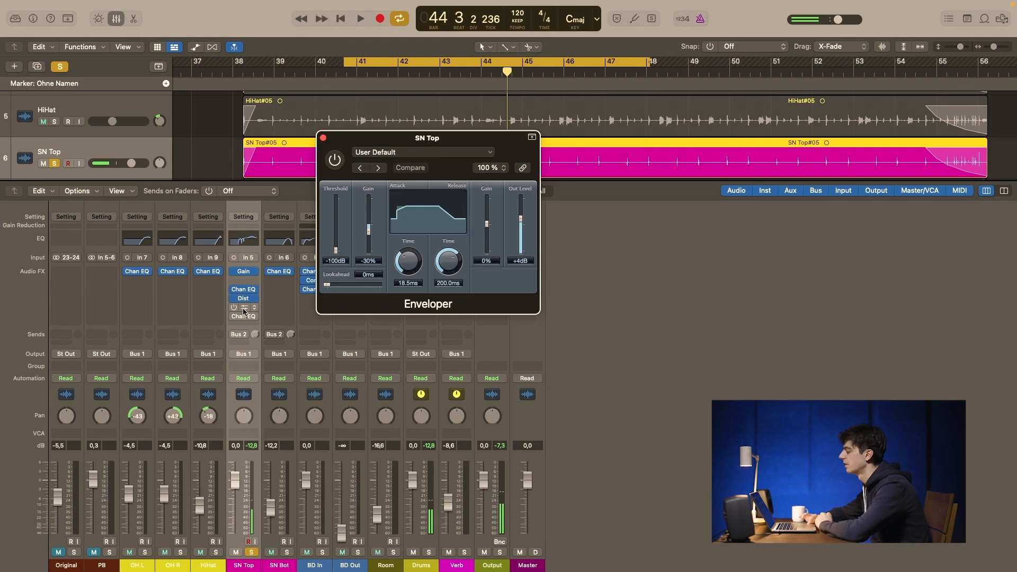
click(335, 162)
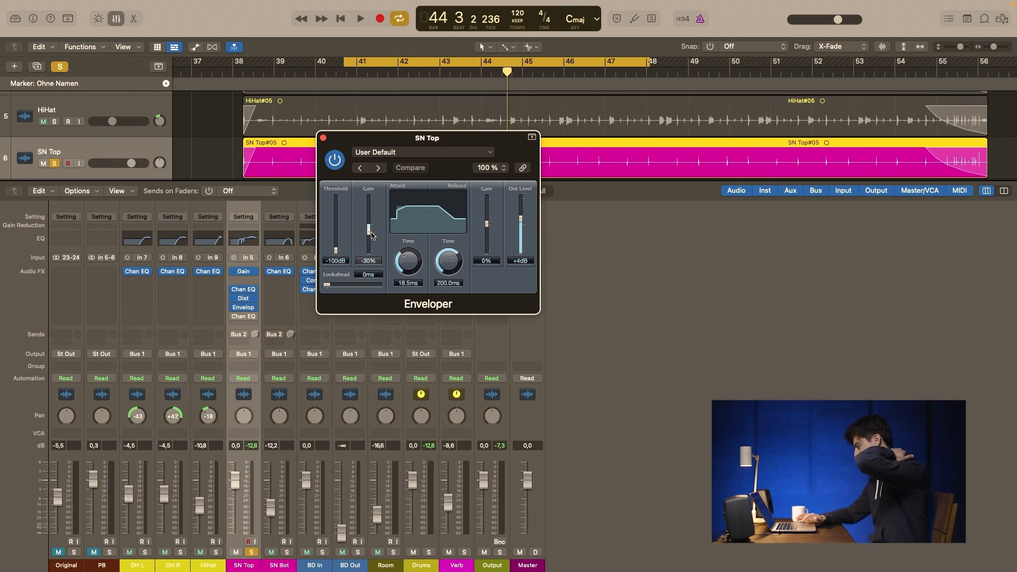
key(space)
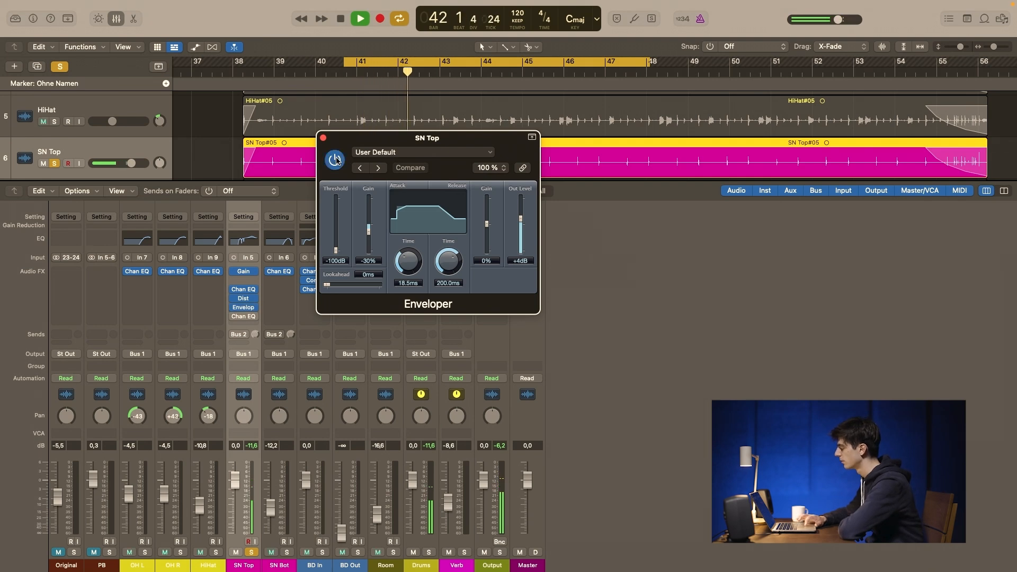
click(322, 138)
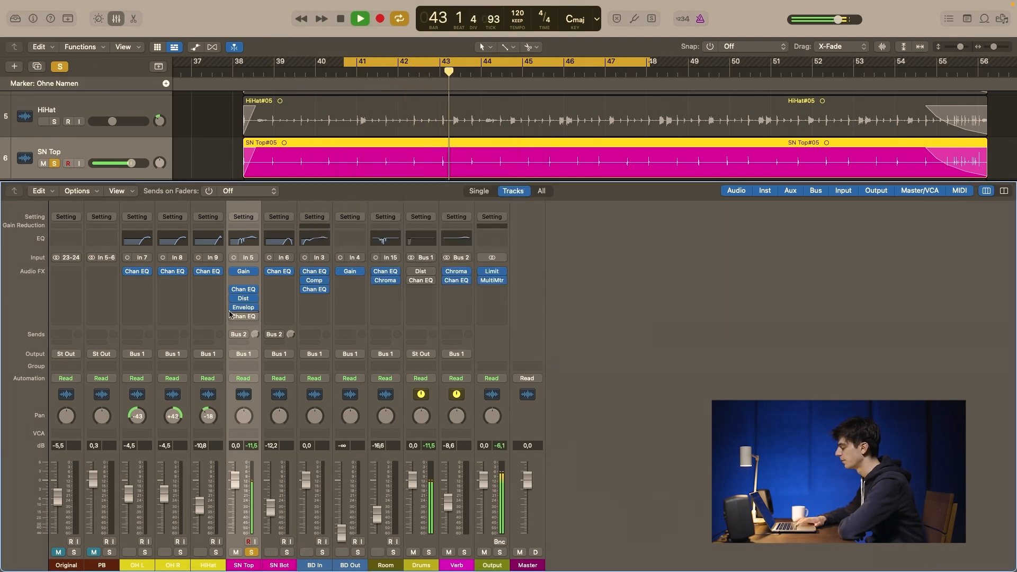
key(space)
- Open SN Top's last Channel EQ, after the Enveloper, and leave it switched on
mouse_move(242, 319)
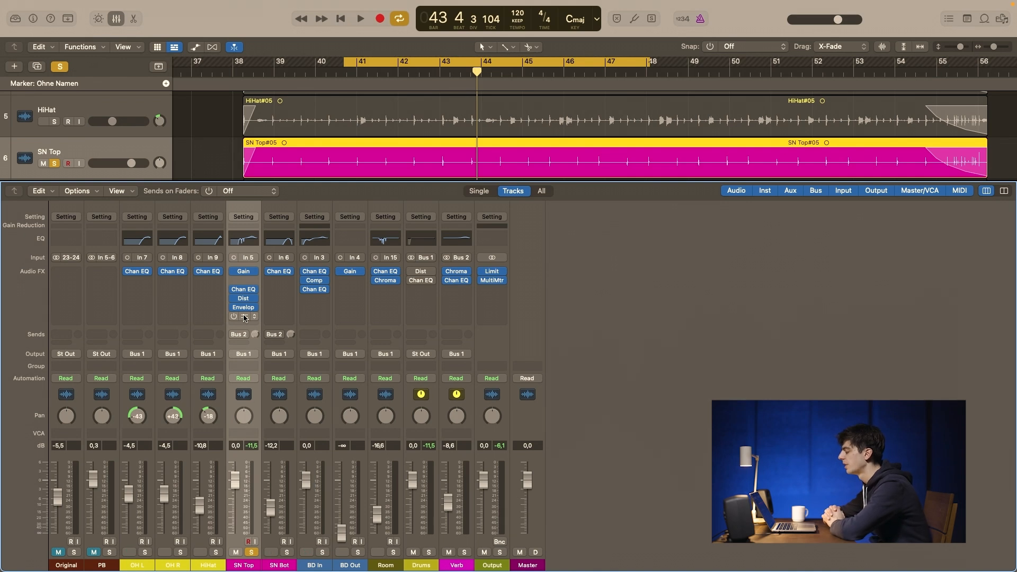
click(243, 317)
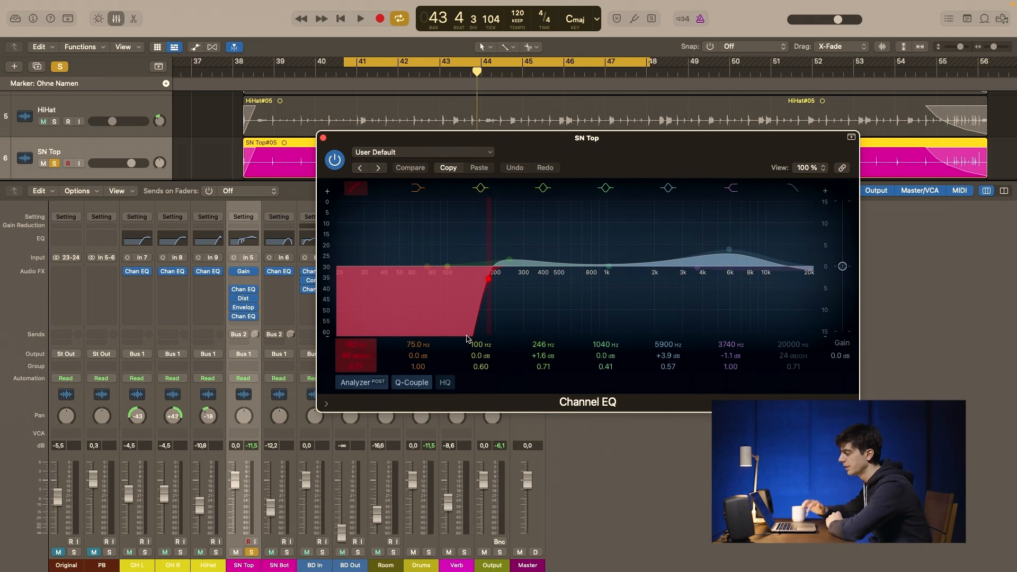
click(335, 161)
click(336, 162)
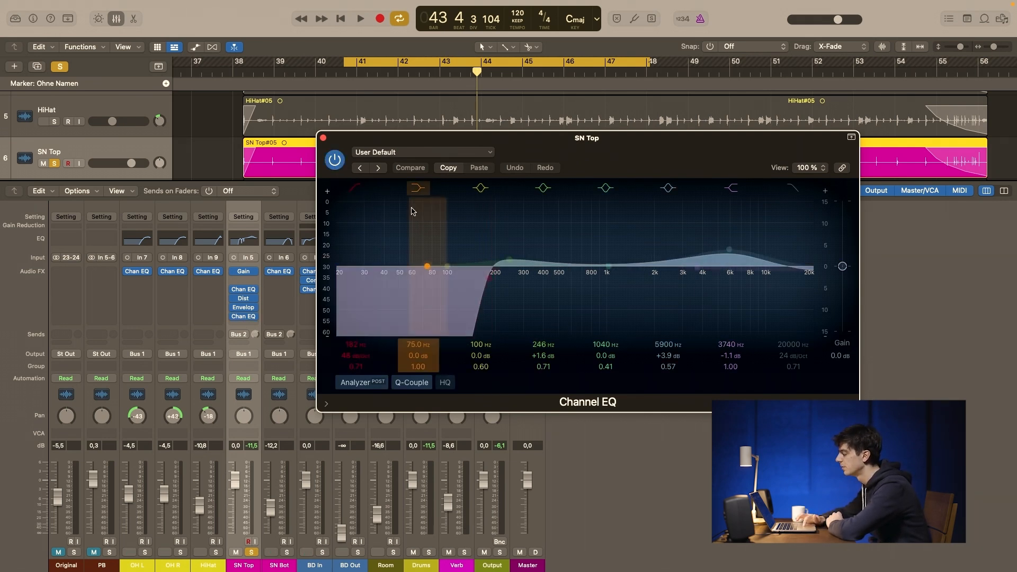
- Audition the snare with the last Channel EQ's 182 Hz low cut off, and switch the low cut back on
click(355, 192)
key(space)
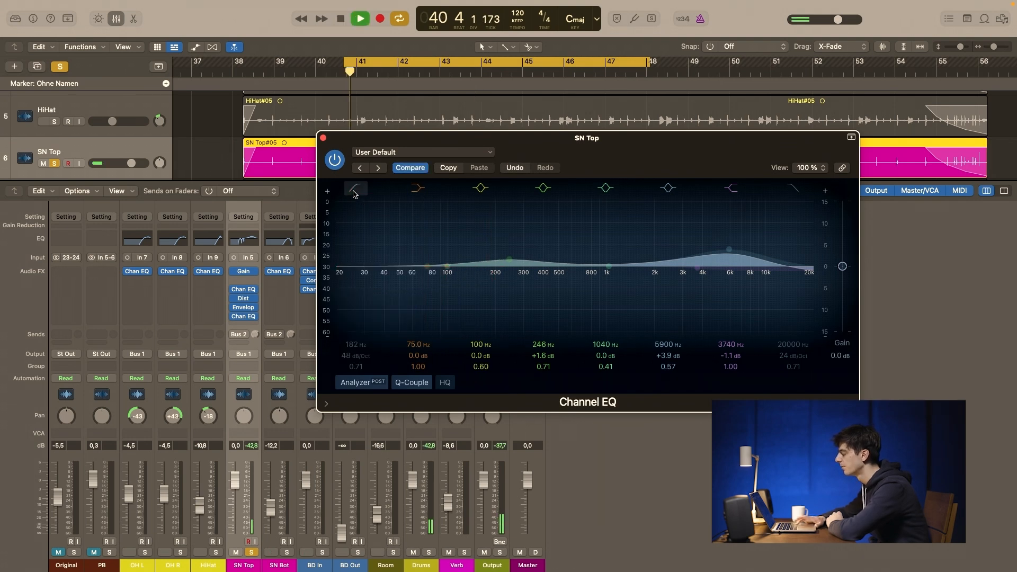
key(space)
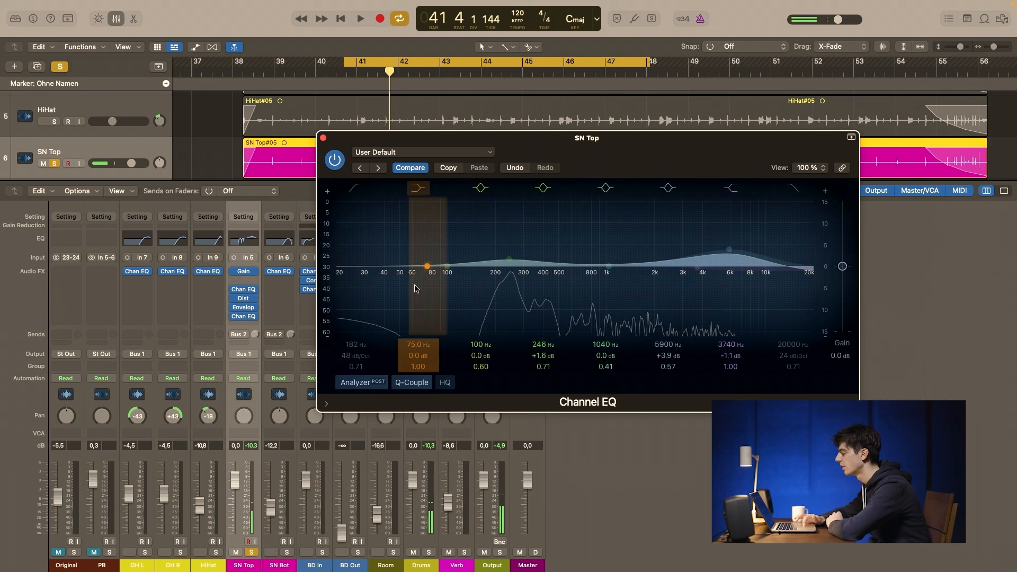
click(359, 192)
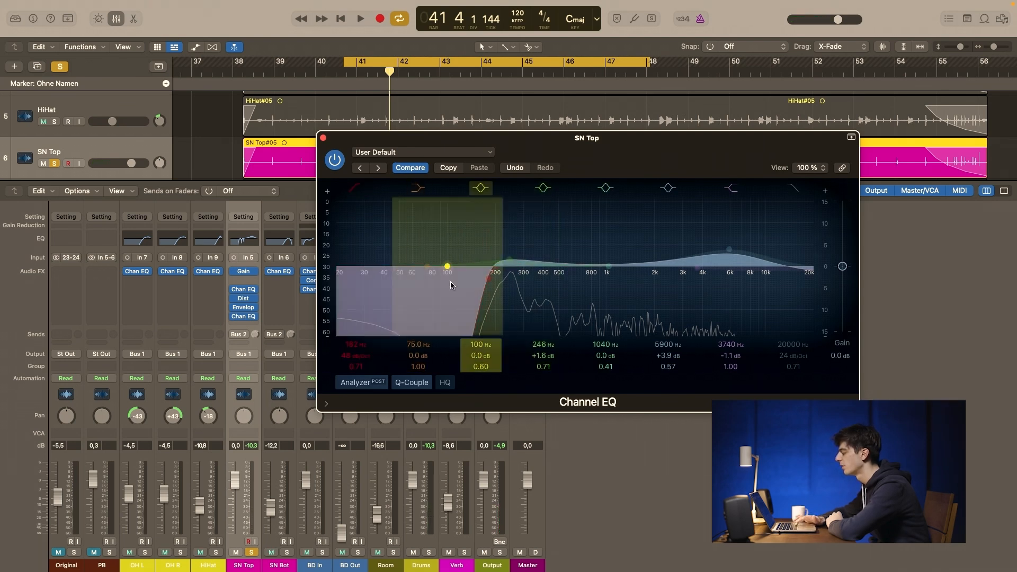
- Play the snare through SN Top's complete plug-in chain, close the Channel EQ window and stop playback
key(space)
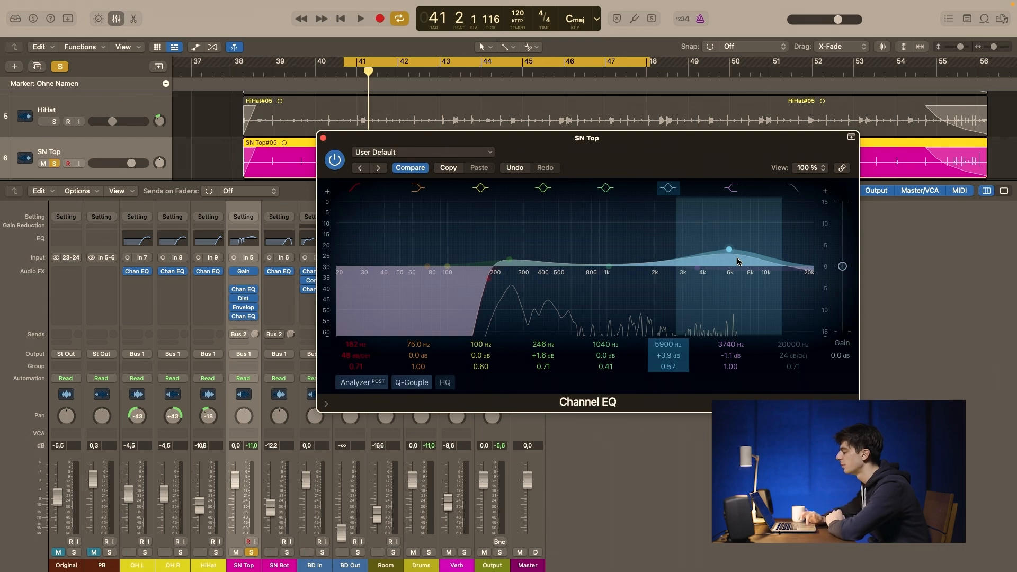
key(space)
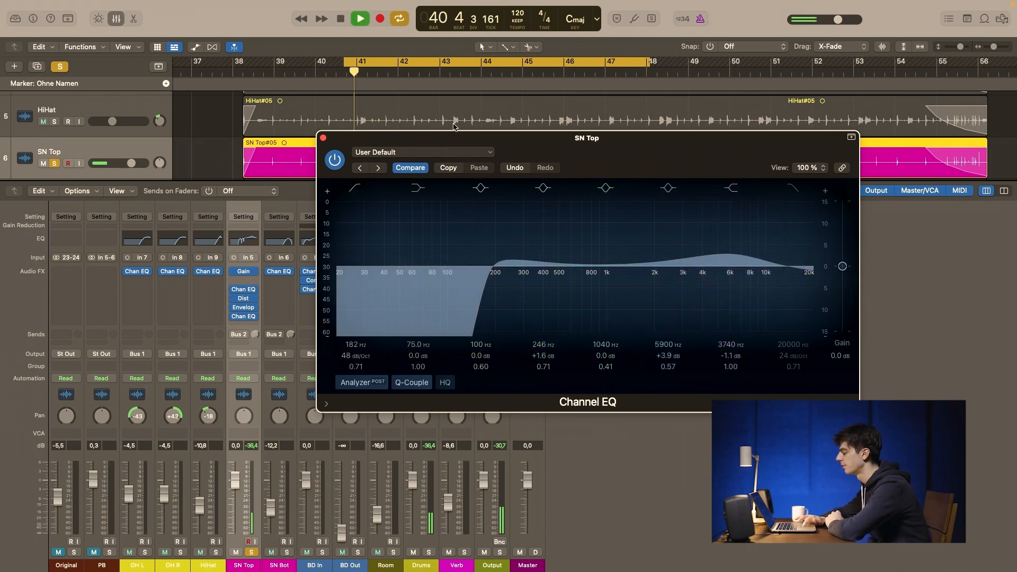
click(323, 138)
key(space)
- Move the solo from SN Top to SN Bot and play it with its Channel EQ open and bypassed
click(251, 553)
click(287, 552)
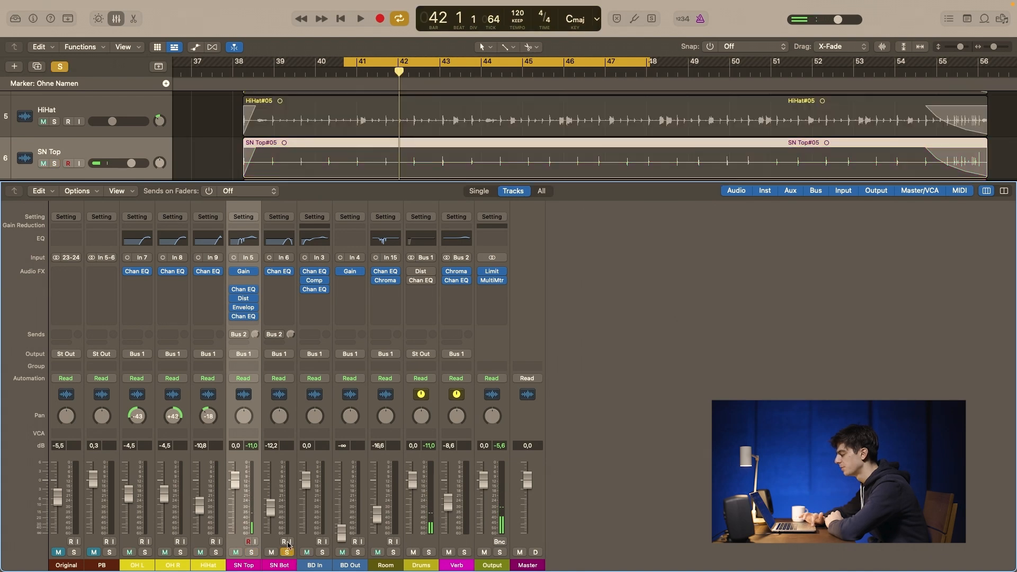
click(279, 271)
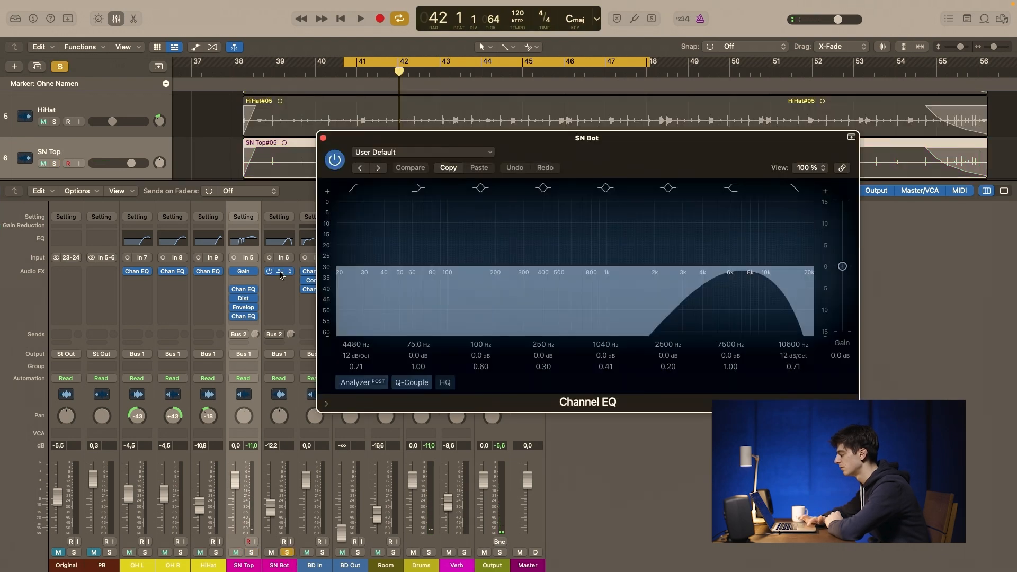
click(340, 166)
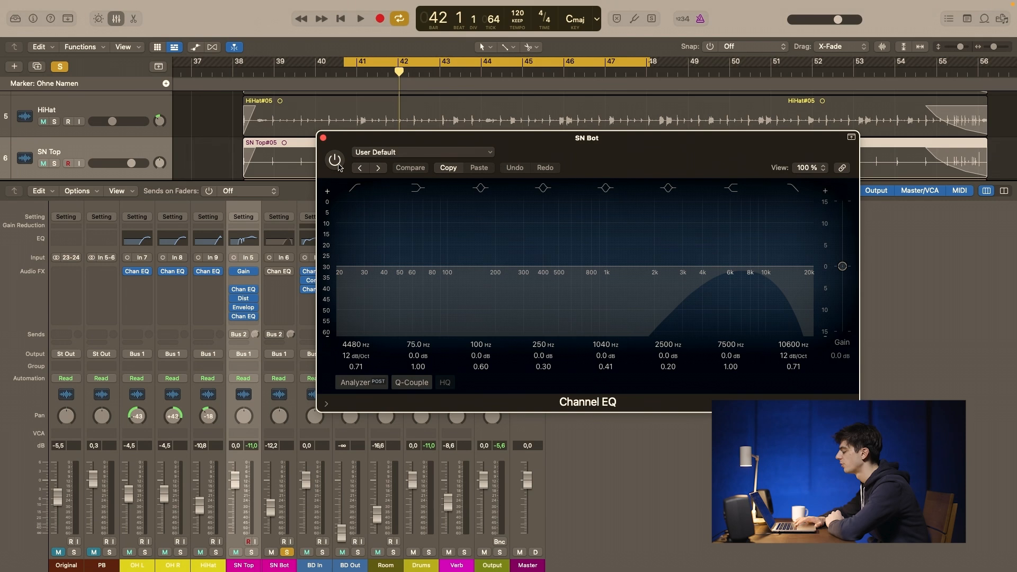
key(space)
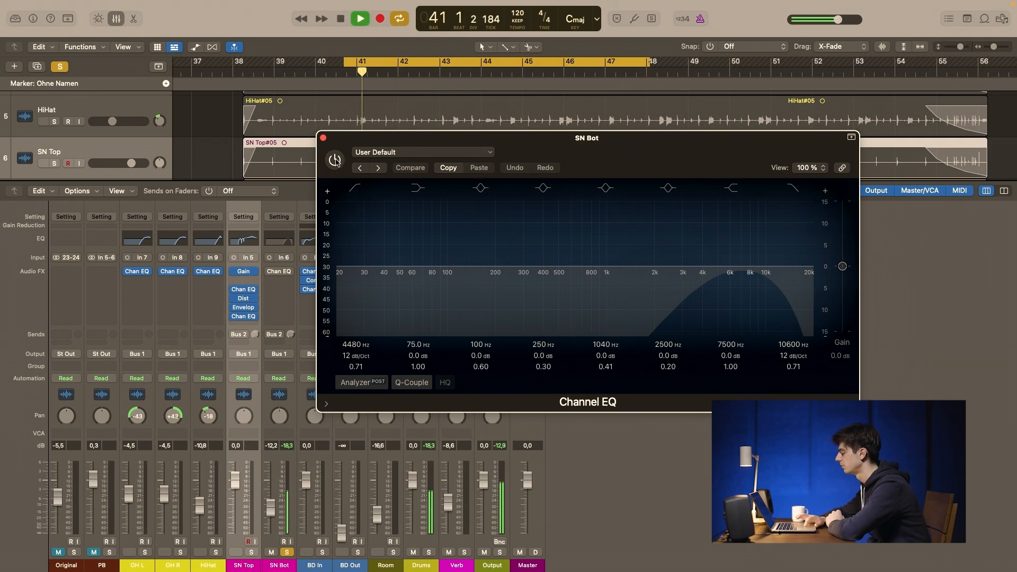
- Switch on SN Bot's Channel EQ and audition it with its 10600 Hz high cut off and on again
click(334, 160)
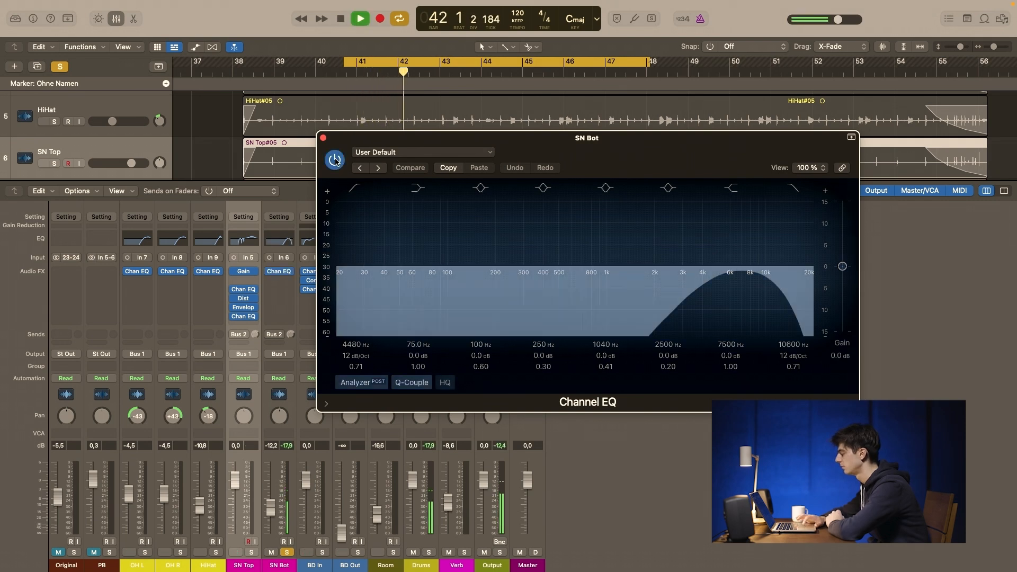
key(space)
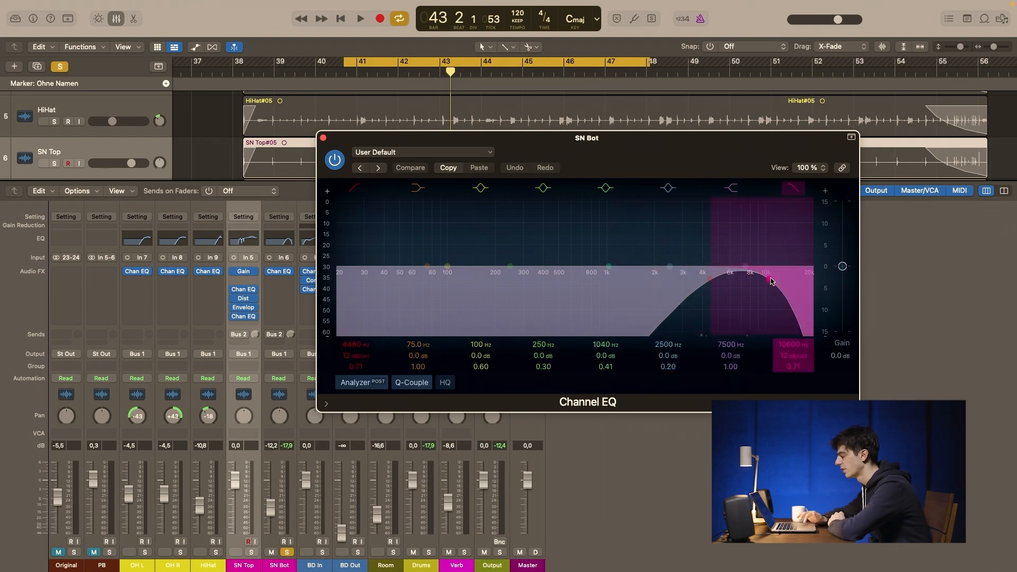
click(791, 188)
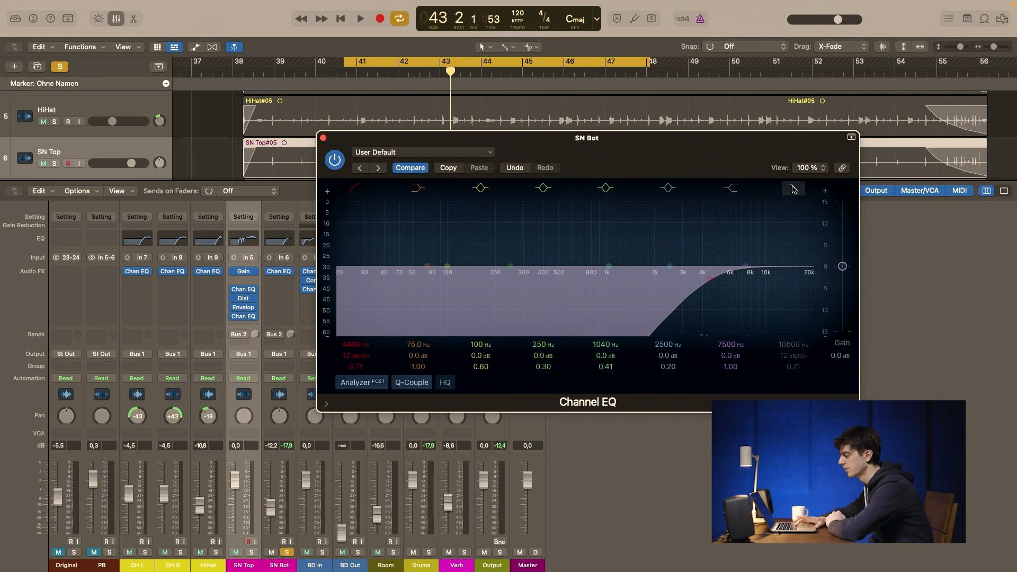
key(space)
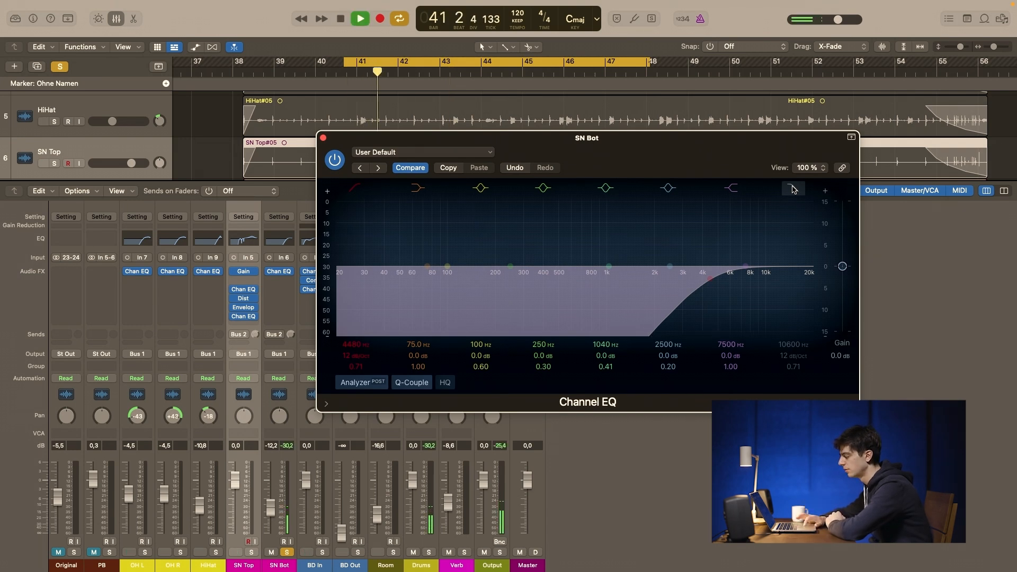
click(792, 189)
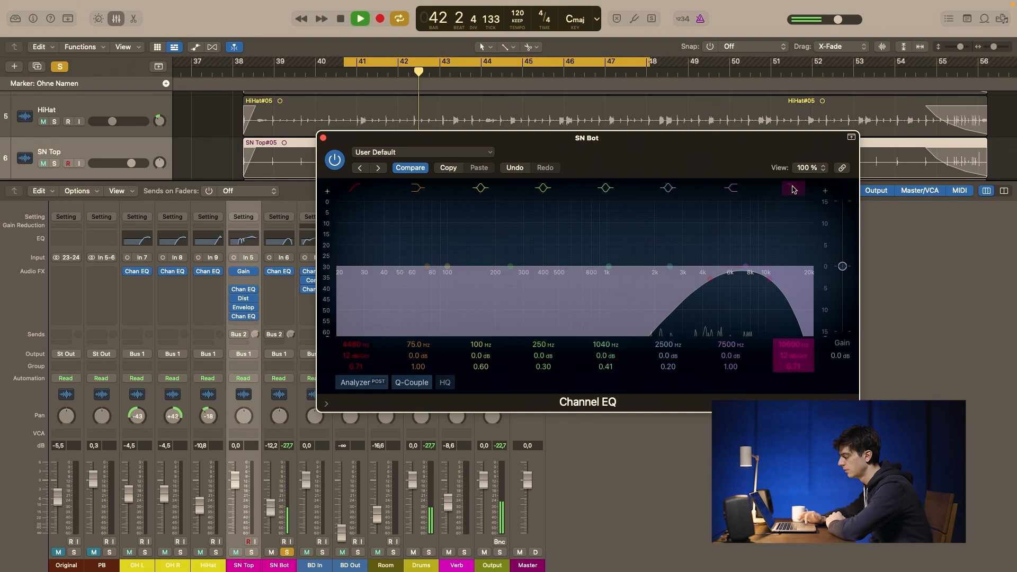
- Close SN Bot's Channel EQ window, add SN Top to the solo and play both snare channels together
click(323, 137)
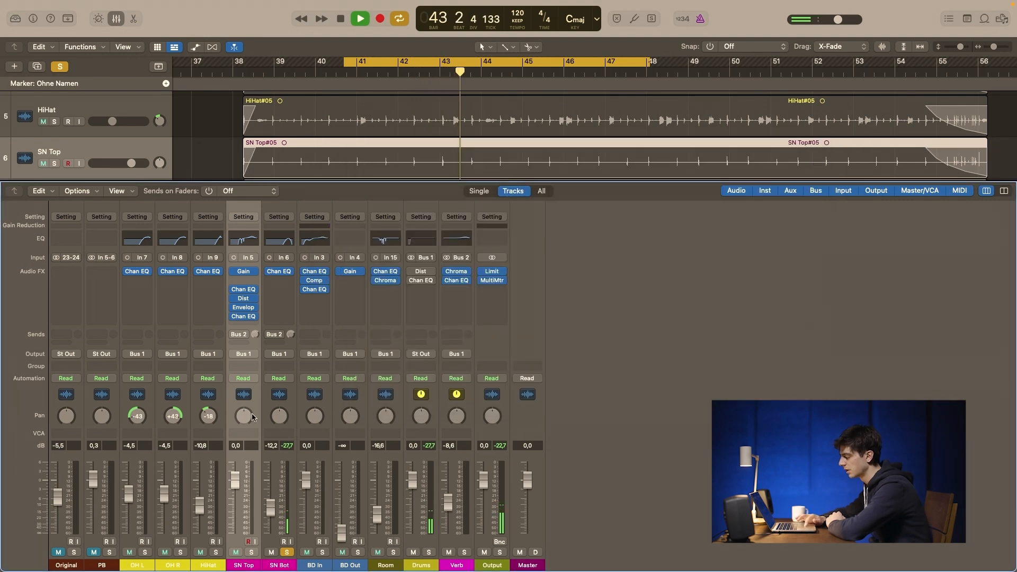
click(252, 552)
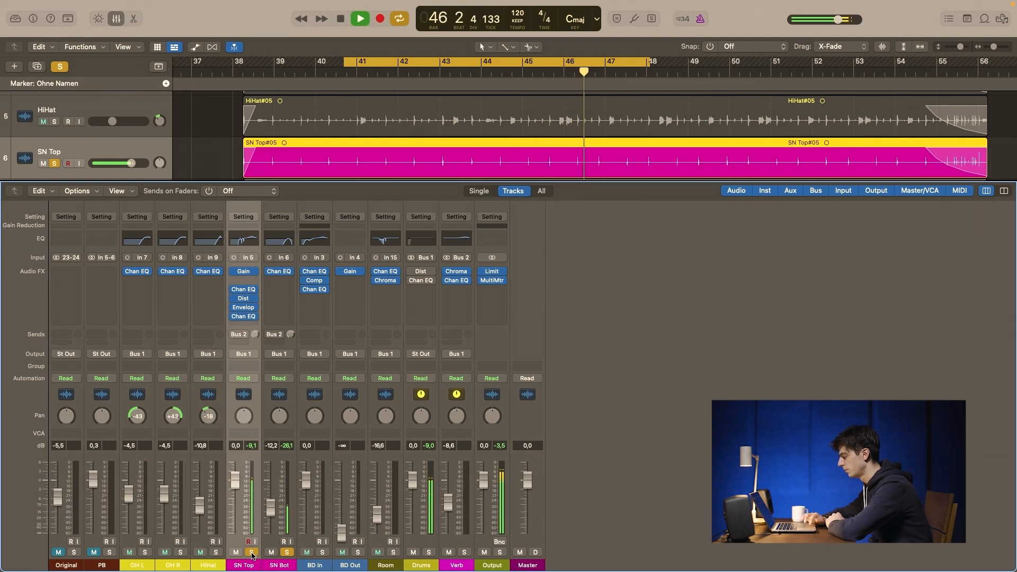
key(space)
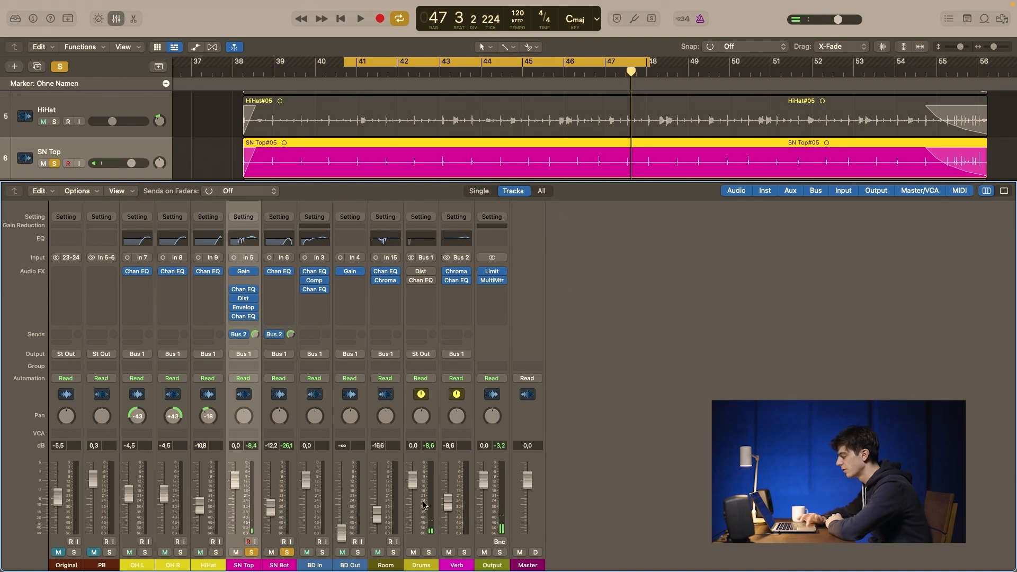
- Move the solo from SN Top and SN Bot to the Verb channel and play it with its plug-ins bypassed
click(467, 525)
click(251, 551)
click(287, 552)
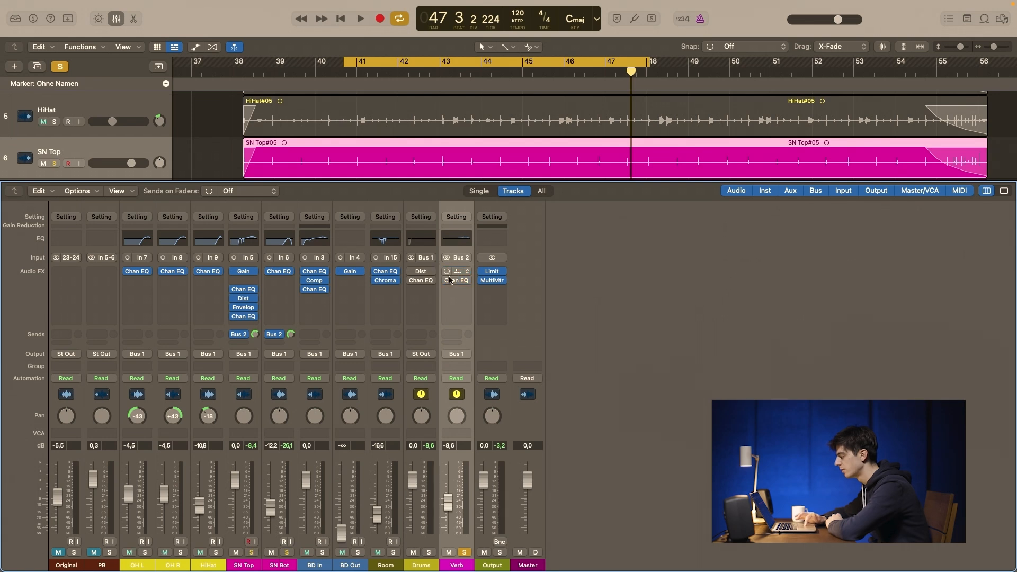
key(space)
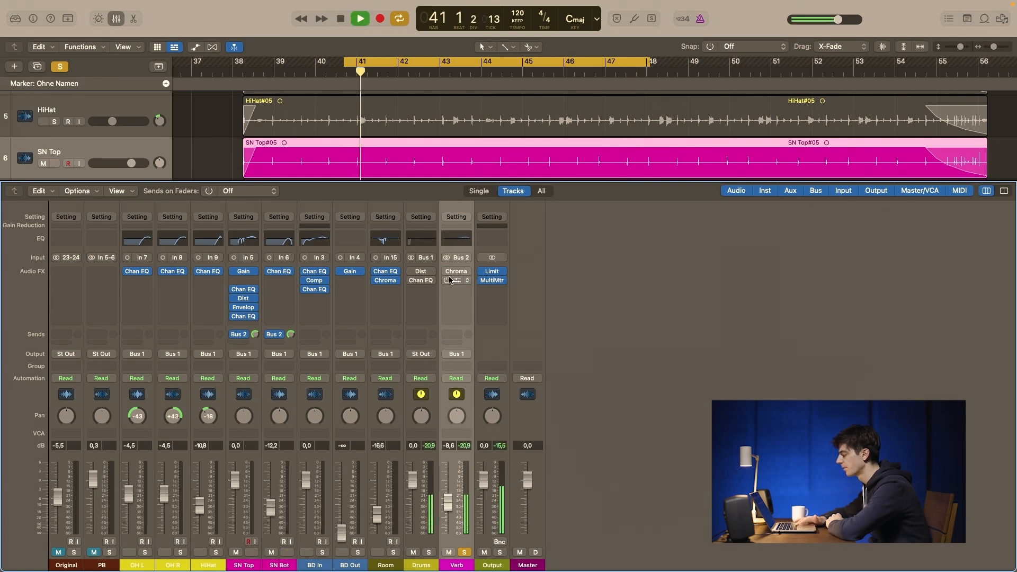
key(space)
- Switch on Verb's ChromaVerb, inspect its Room reverb settings, play the reverb and close the plug-in window
click(446, 274)
click(447, 271)
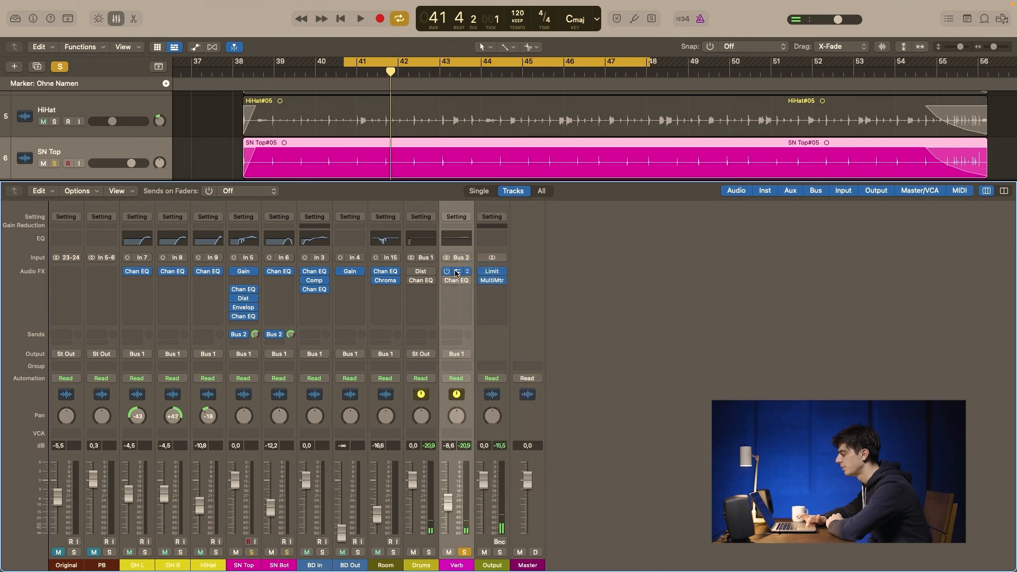
click(455, 272)
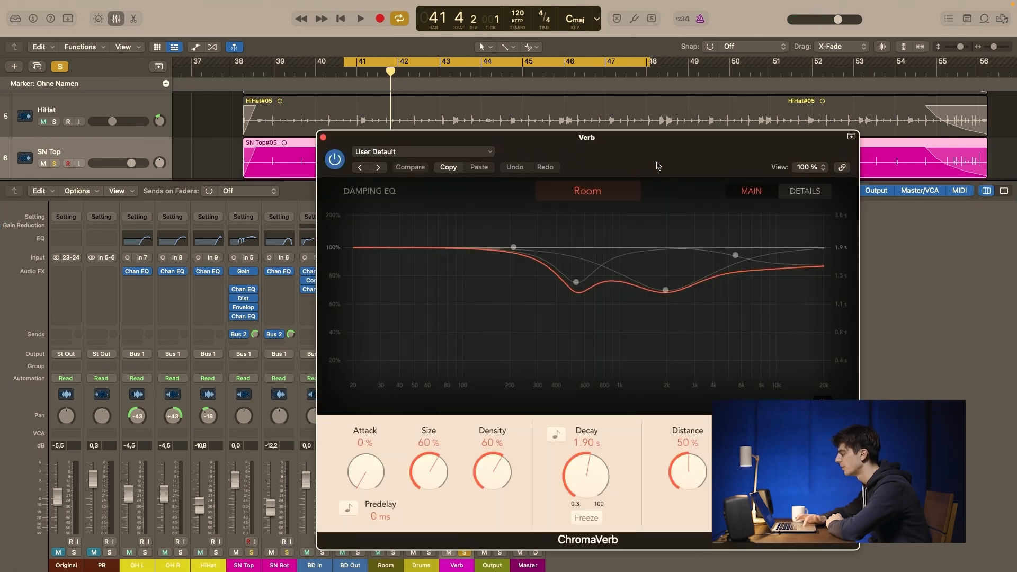
drag(656, 166, 602, 156)
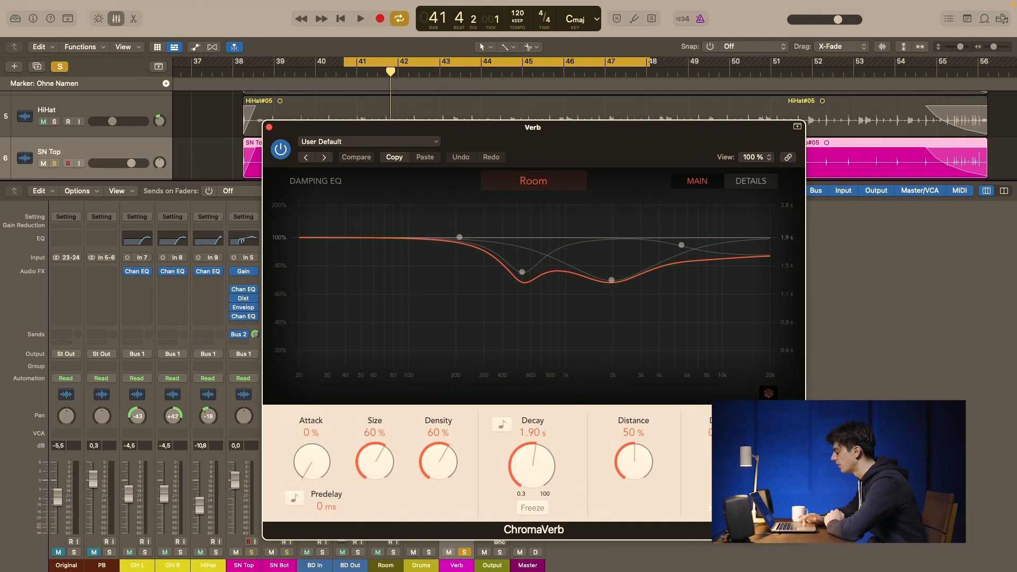
click(755, 183)
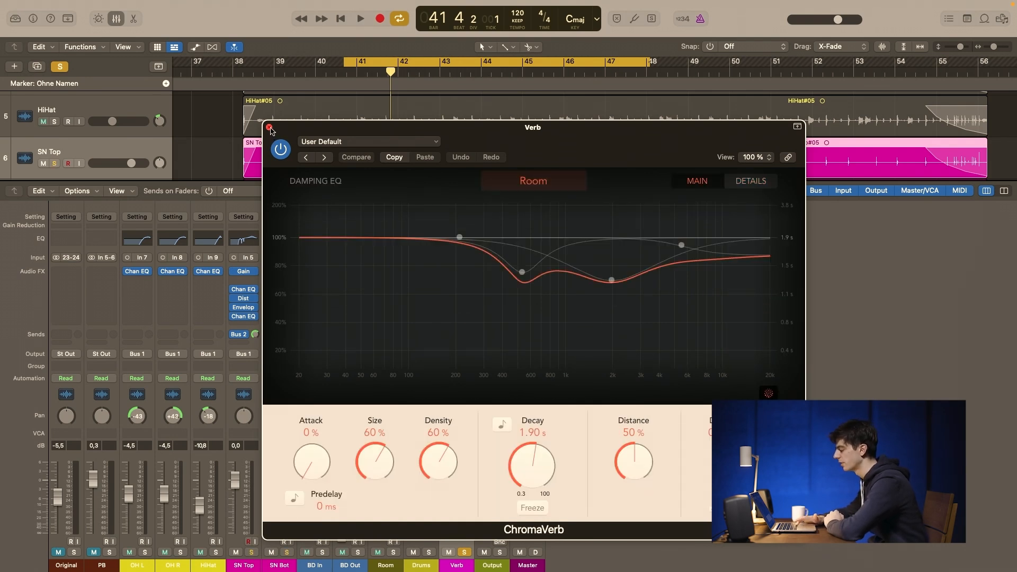
key(space)
click(270, 128)
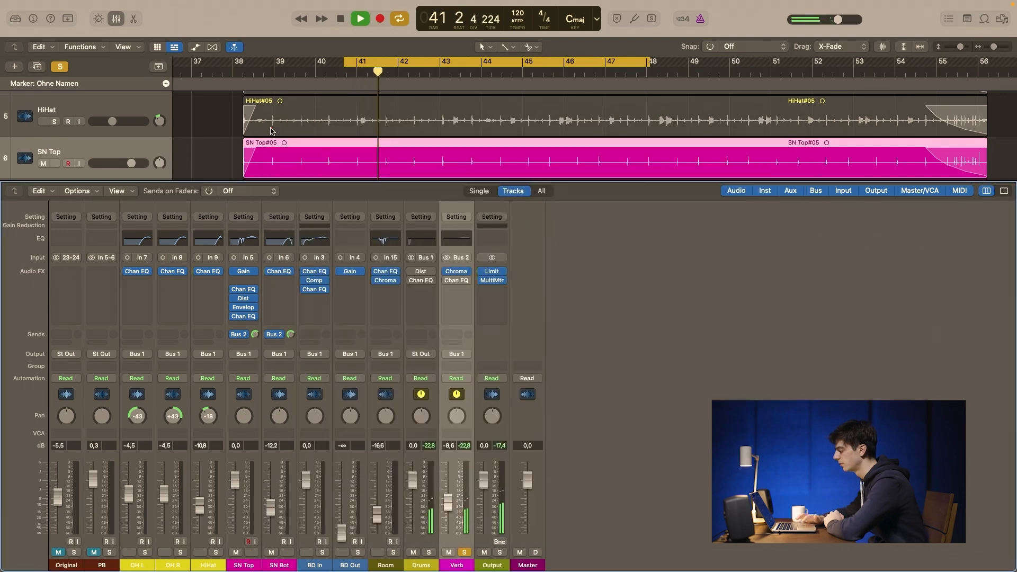
- Switch on Verb's Channel EQ with its +3.0 dB boost at 6050 Hz, play the reverb and close the EQ window
click(459, 282)
key(space)
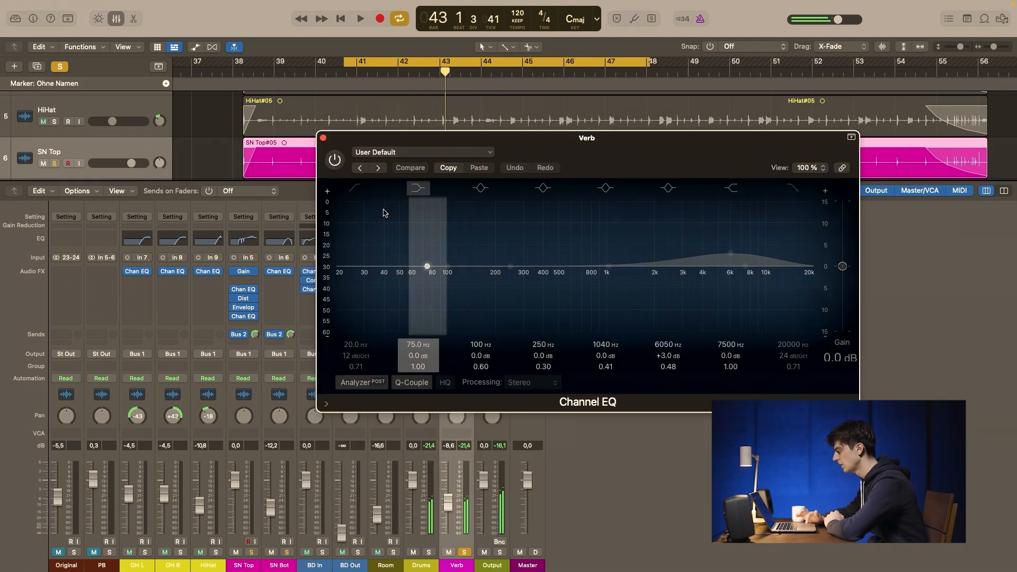
click(324, 160)
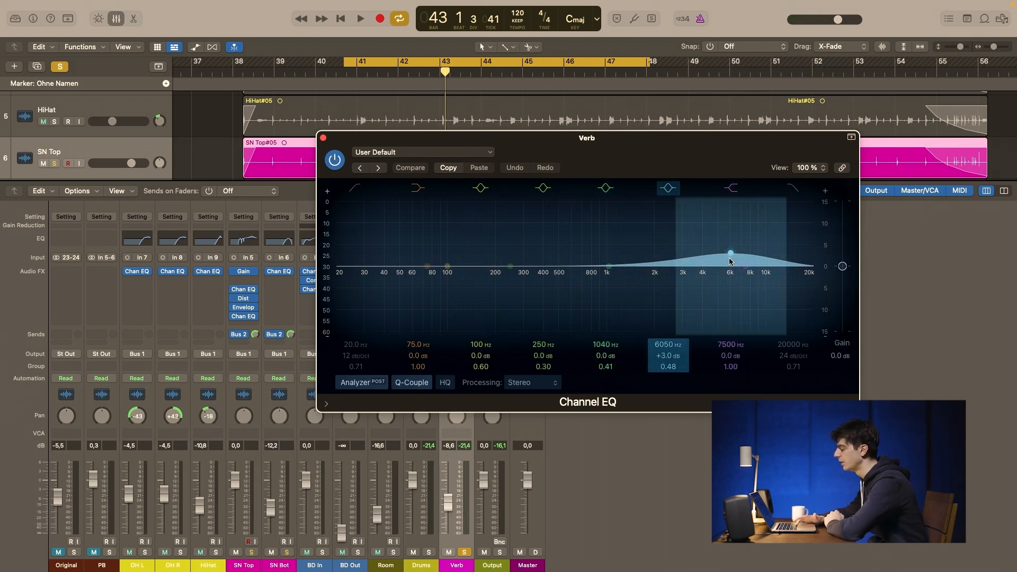
key(space)
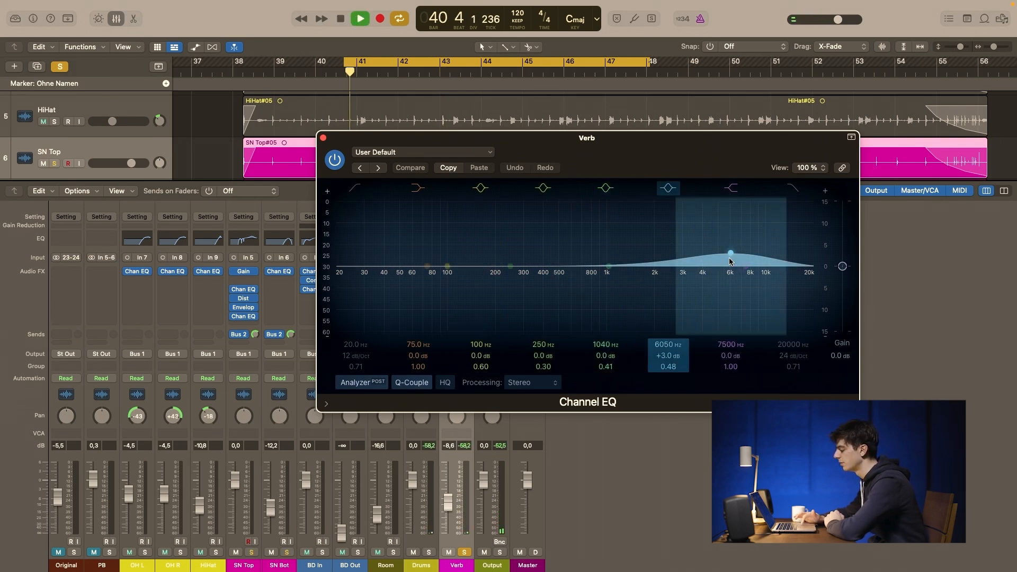
click(323, 140)
key(space)
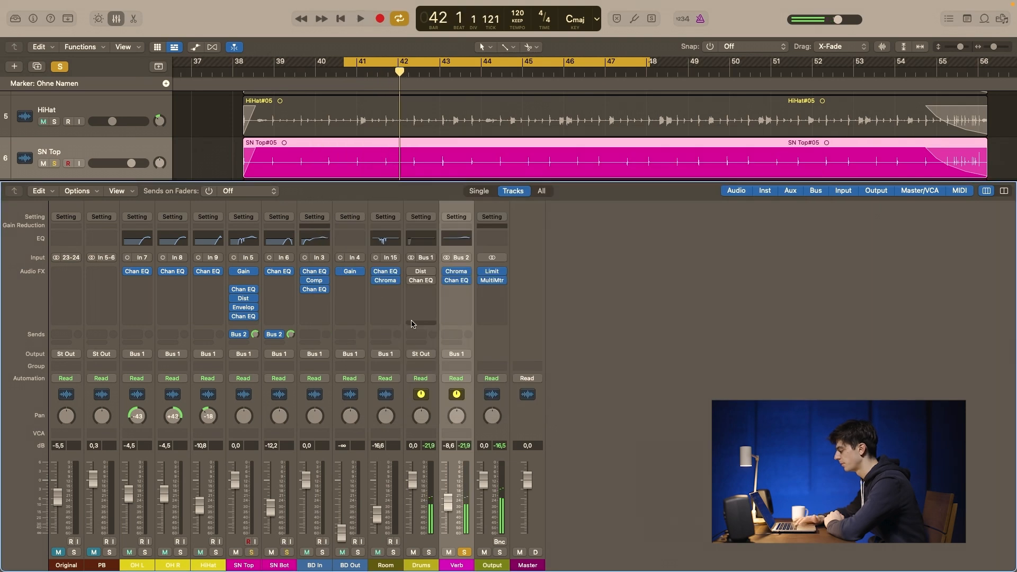
- Clear the Verb solo and play the full drum mix with Verb muted and unmuted
click(468, 553)
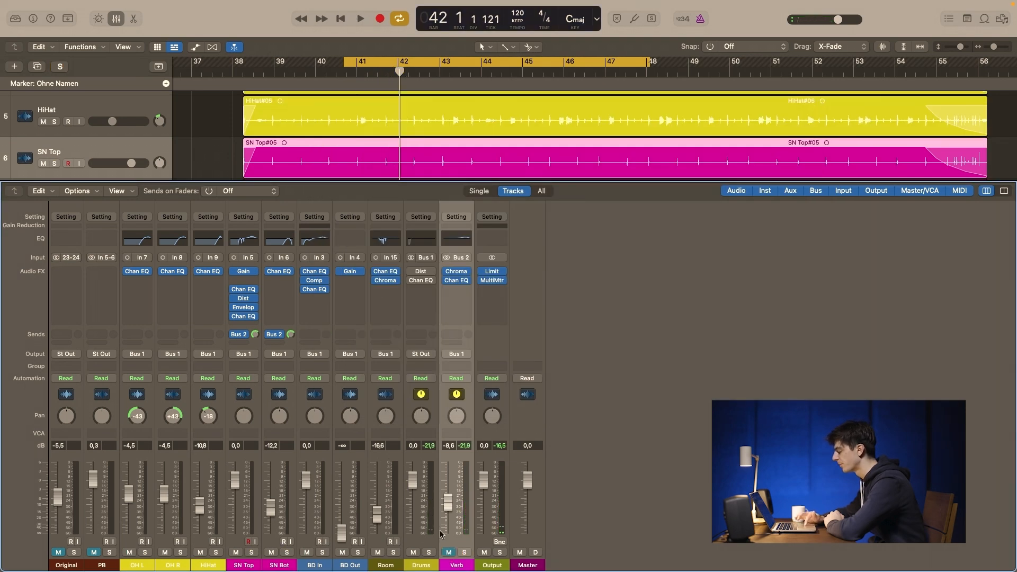
click(429, 515)
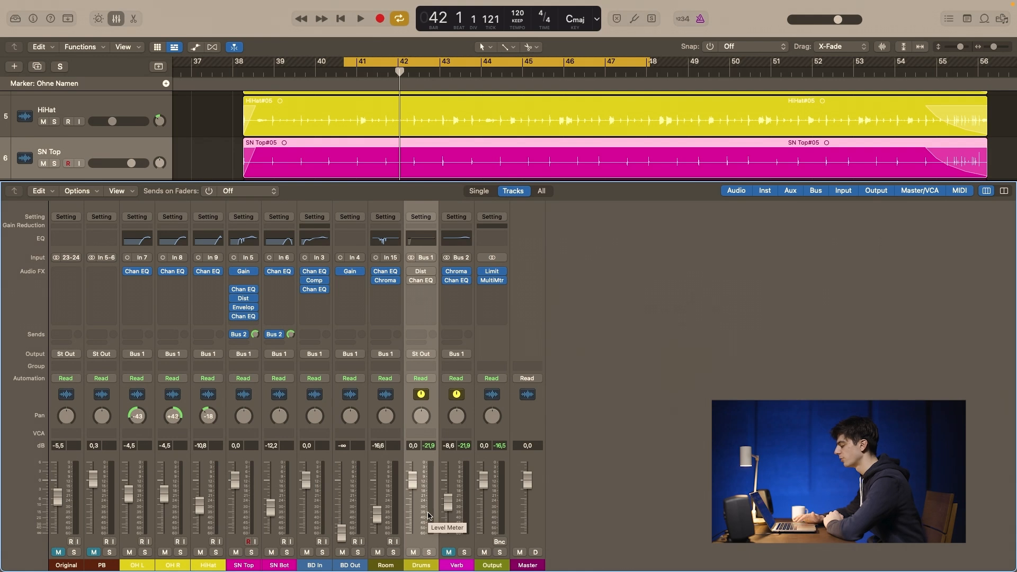
key(space)
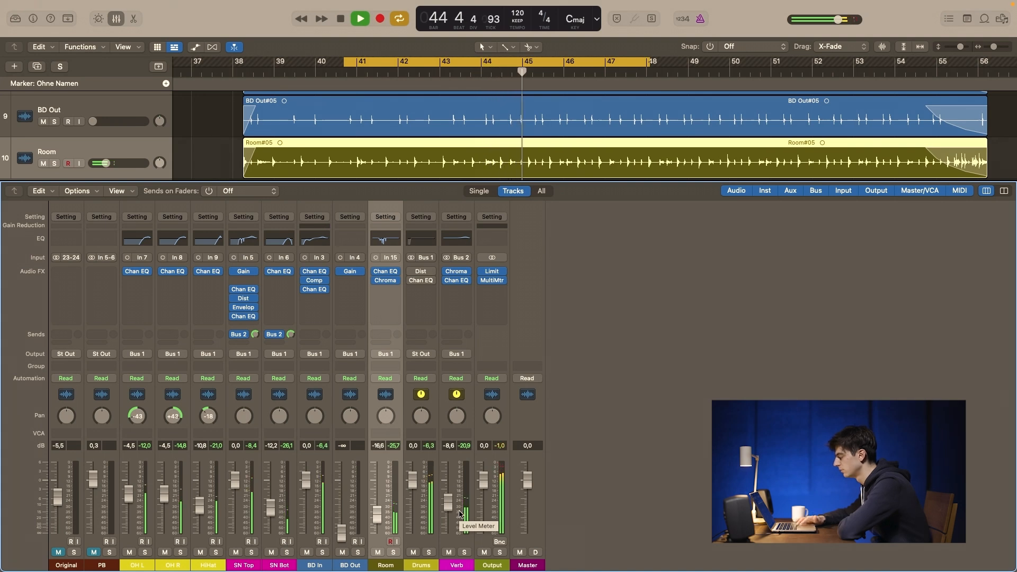
click(449, 552)
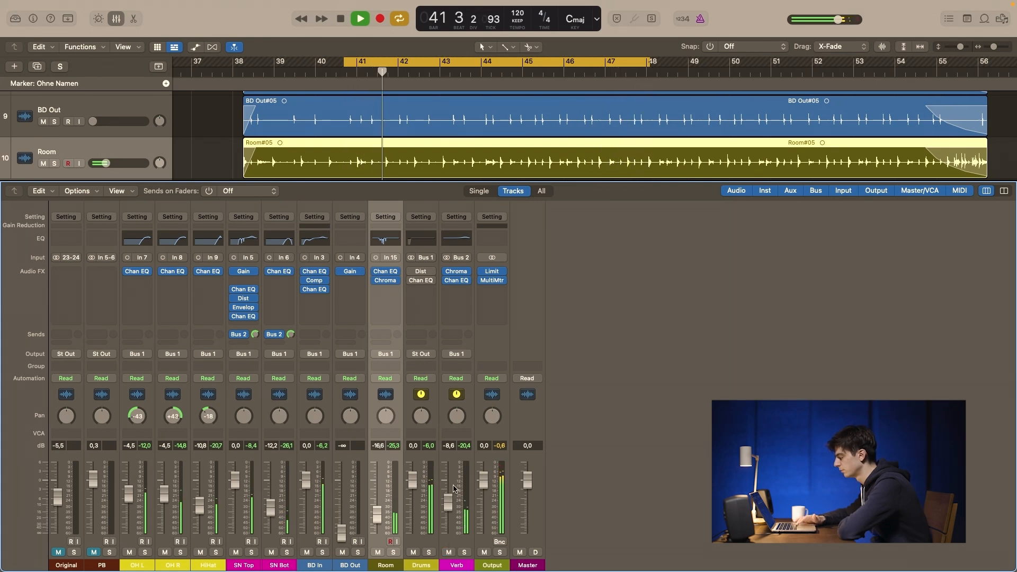
key(space)
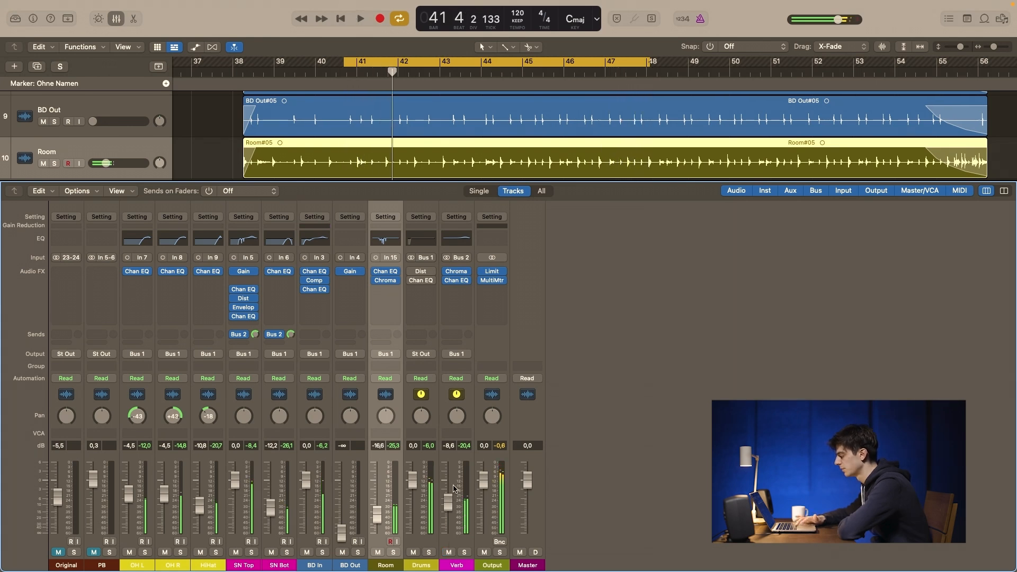
- Switch on the Distortion and the Channel EQ with its 42.2 Hz low cut on the Drums bus, and play the full mix
click(420, 272)
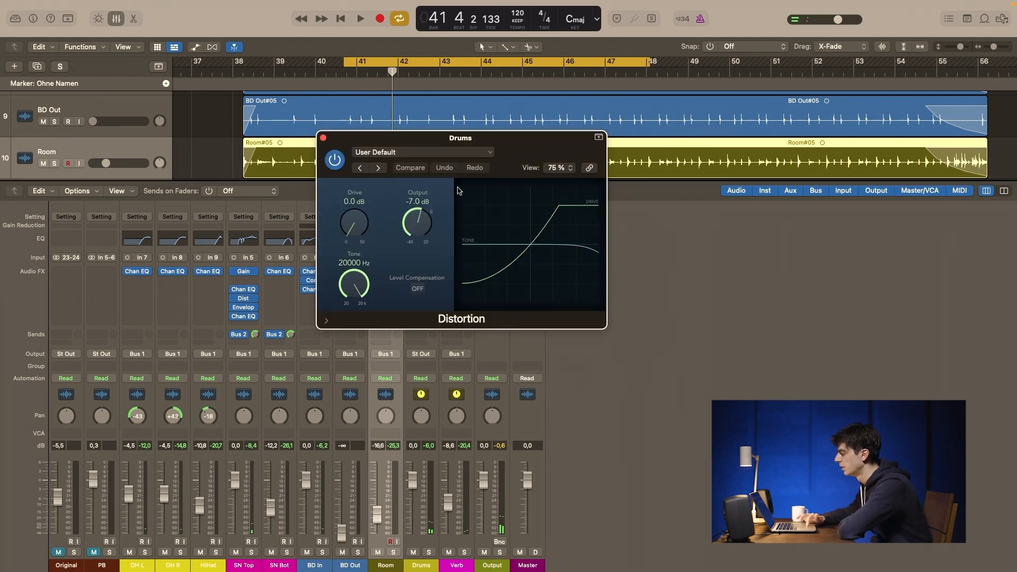
click(323, 138)
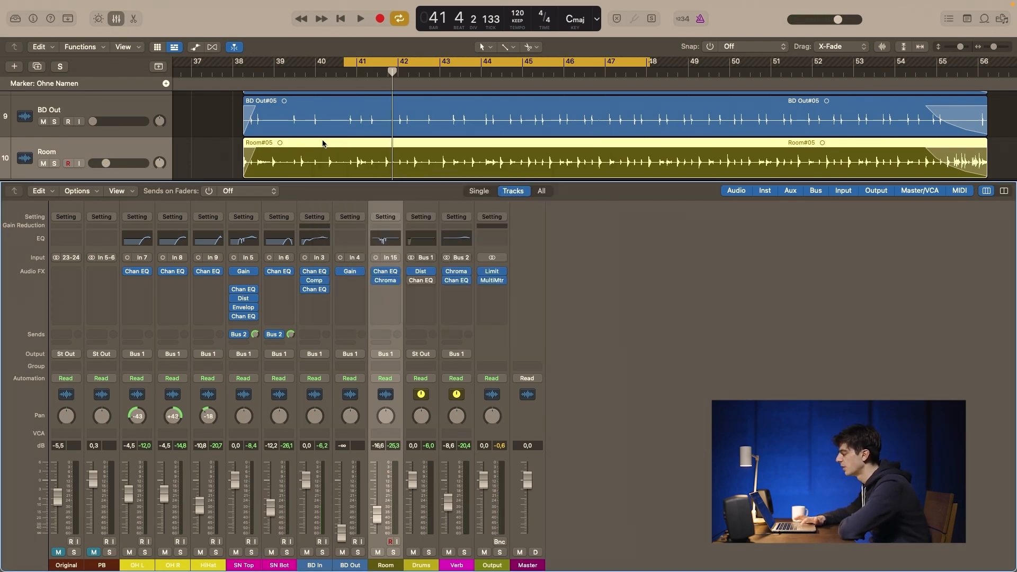
click(422, 283)
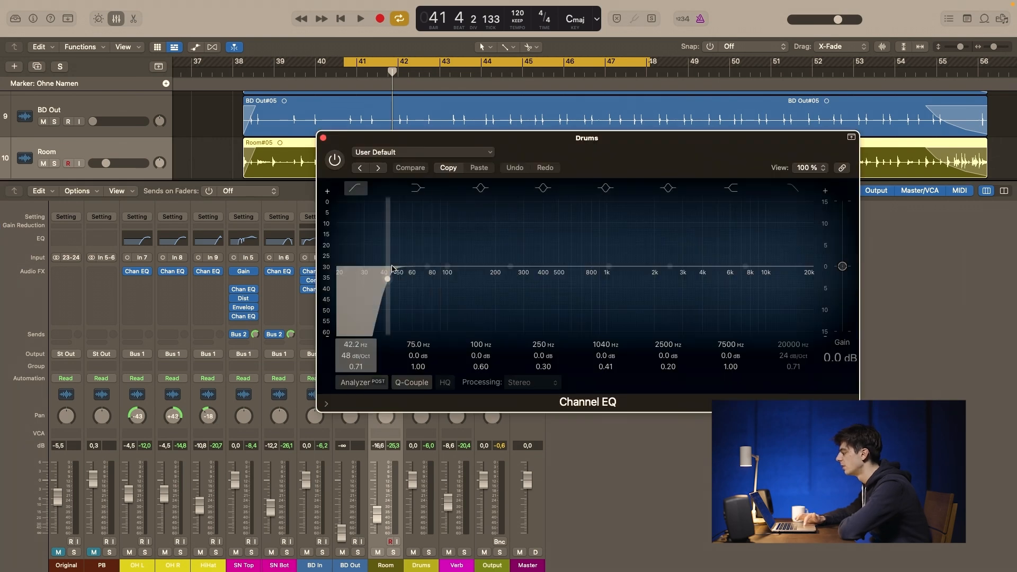
click(334, 160)
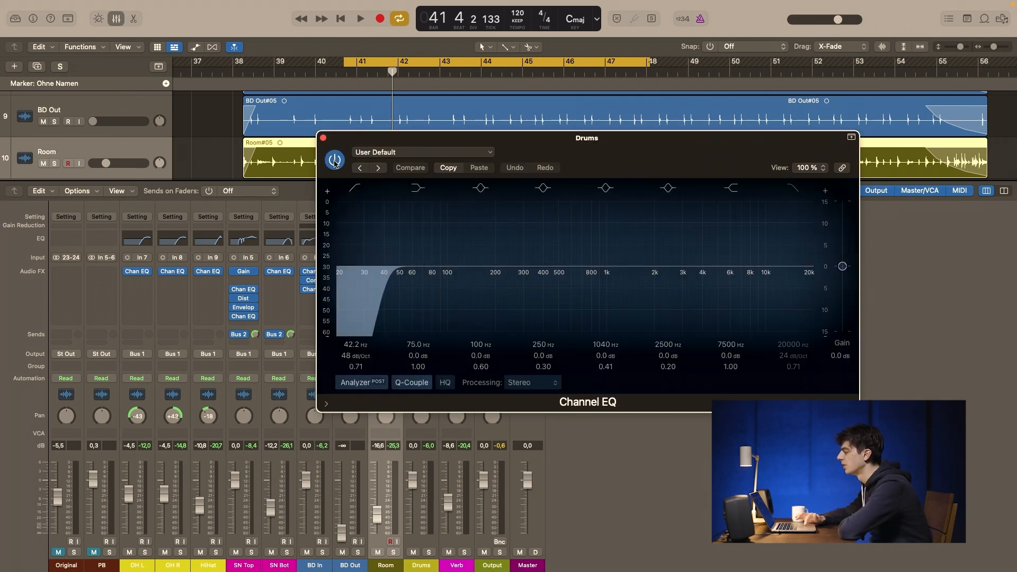
click(323, 138)
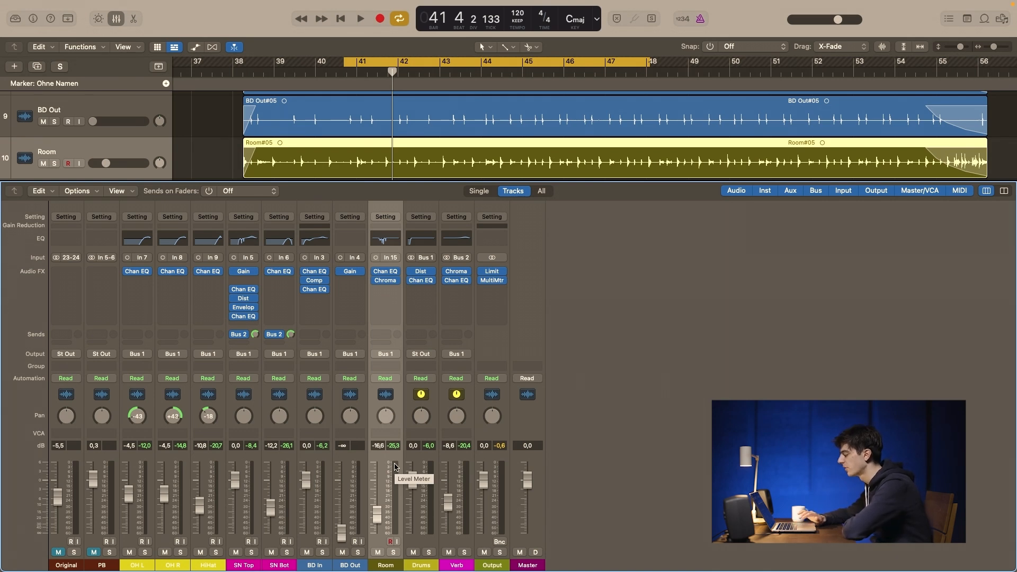
key(space)
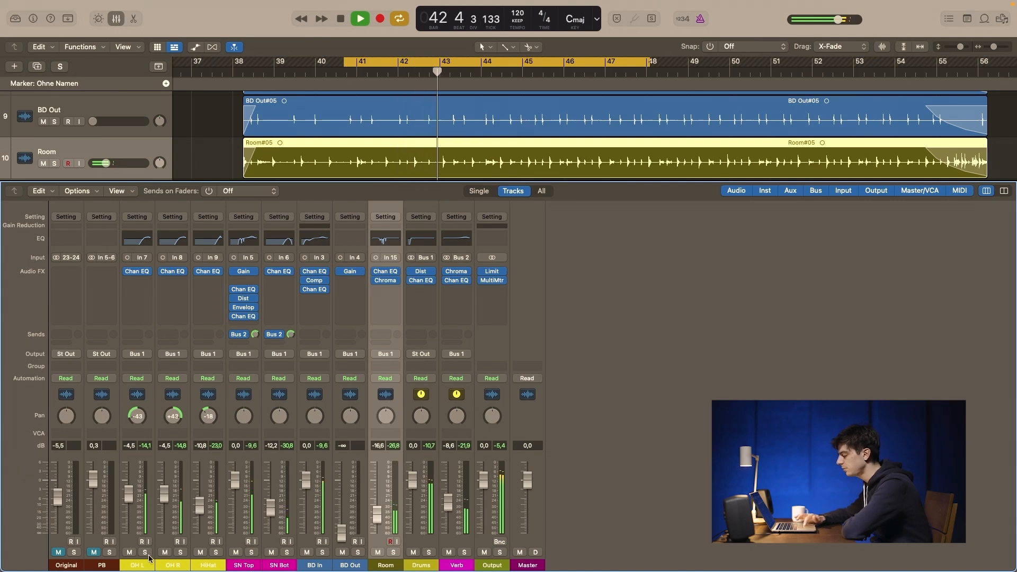
key(space)
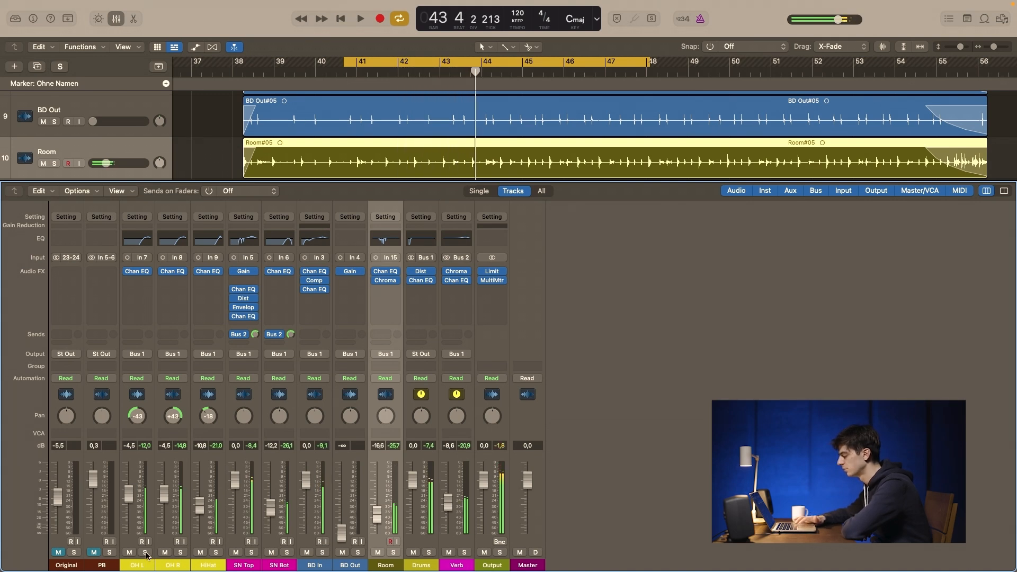
- Play OH L, OH R, HiHat, SN Top and SN Bot soloed together, move the solo to Room and stop playback
drag(146, 554, 210, 552)
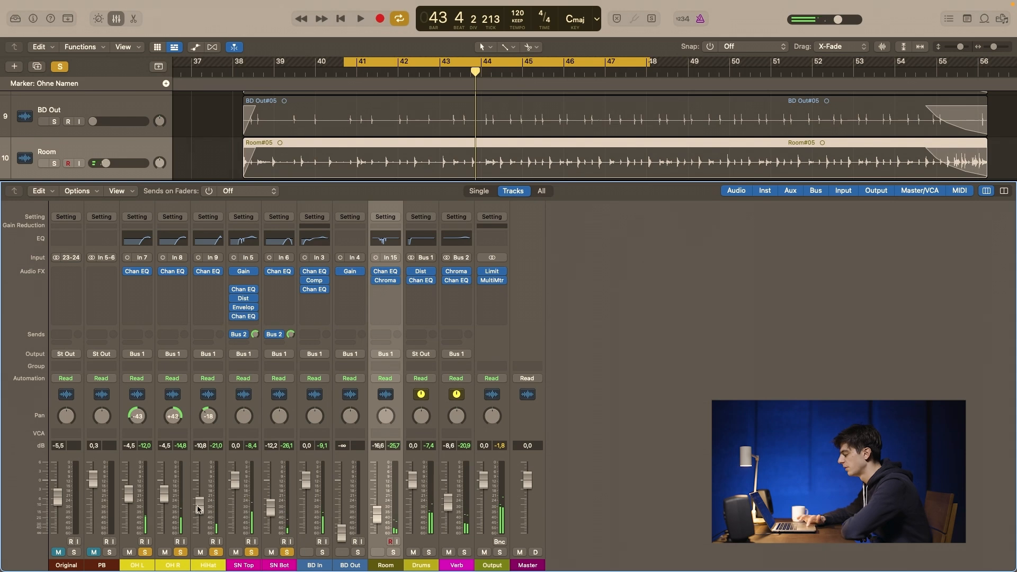
key(space)
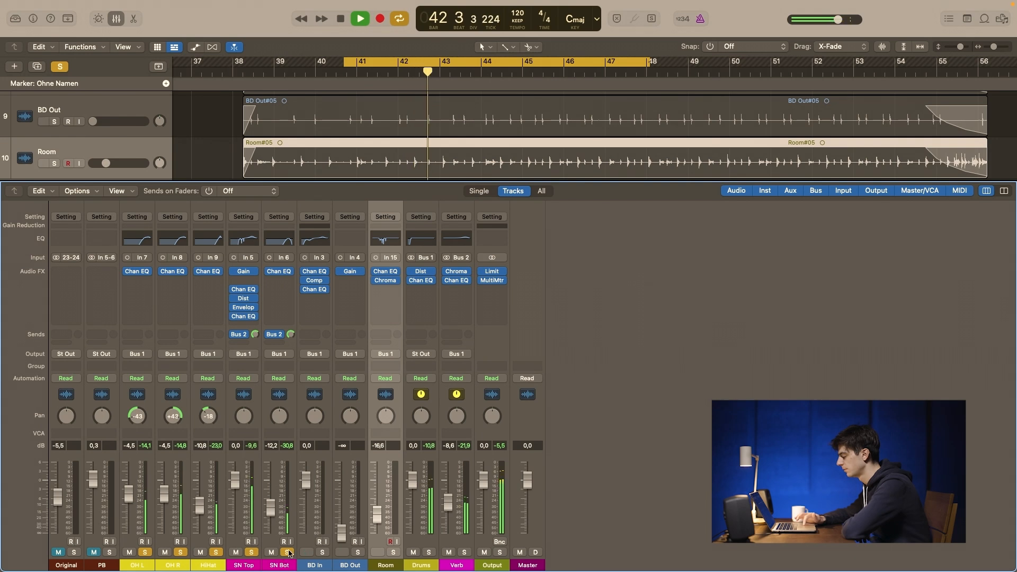
drag(286, 553, 144, 553)
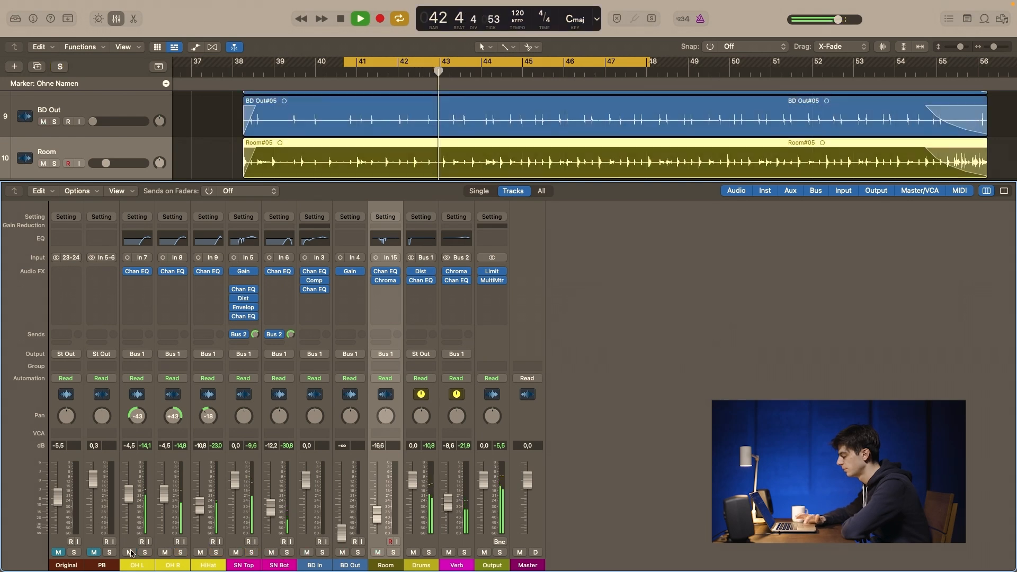
click(394, 553)
key(space)
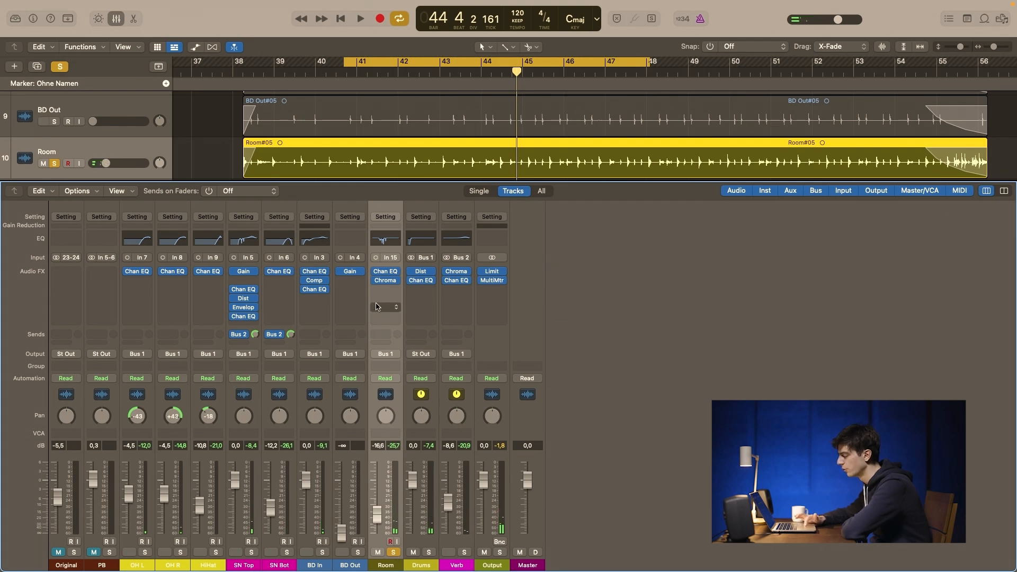
- Play the soloed Room channel, switch its ChromaVerb back on and clear the Room solo
key(space)
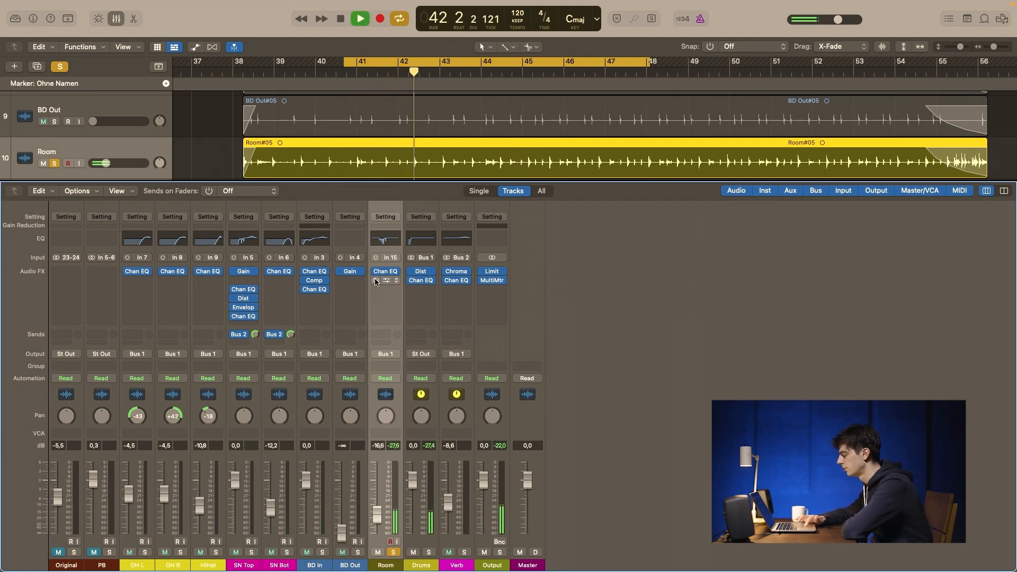
click(375, 280)
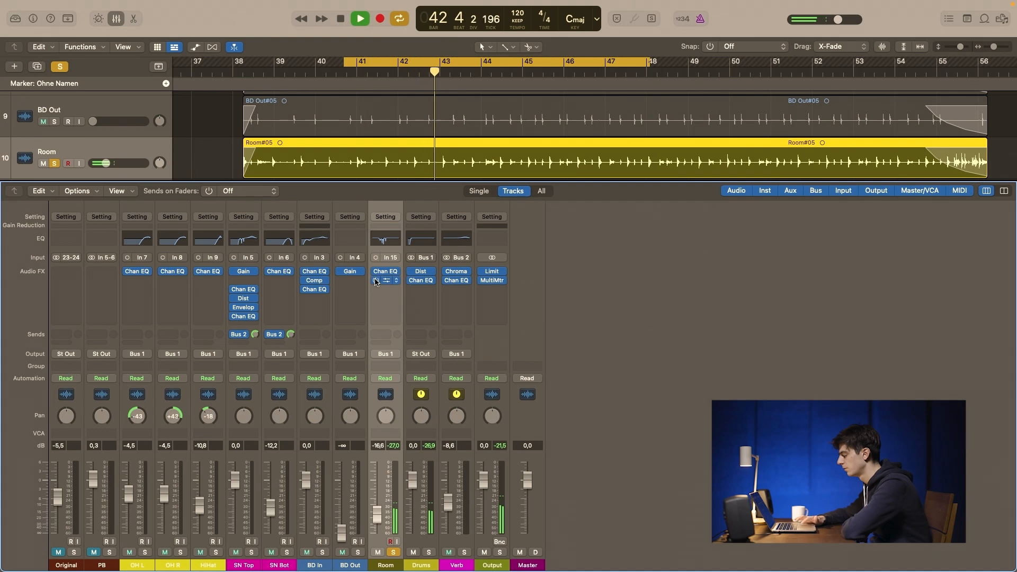
click(393, 553)
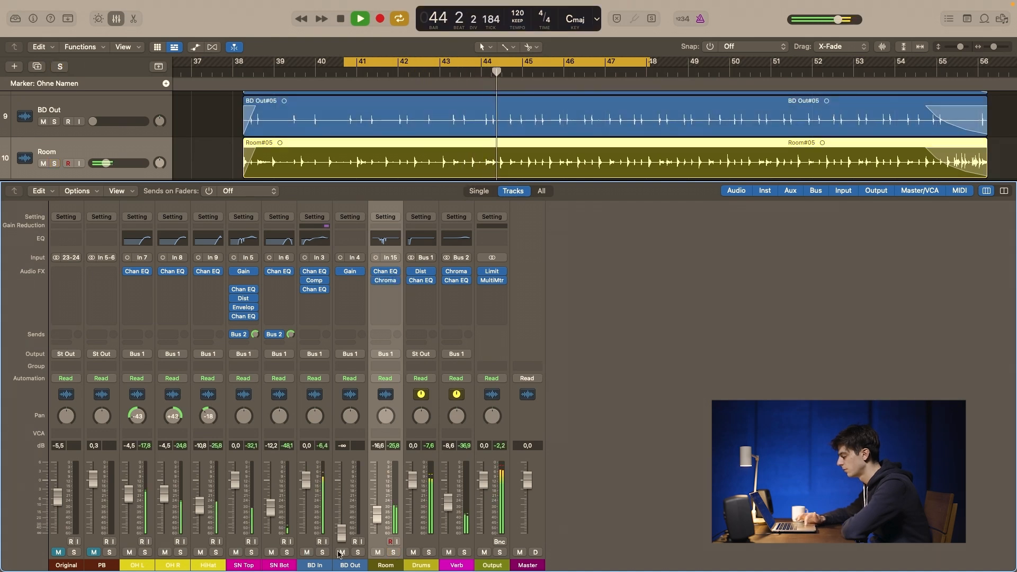
- Unmute PB and play the full drum mix, comparing it with the soloed Original track
click(93, 553)
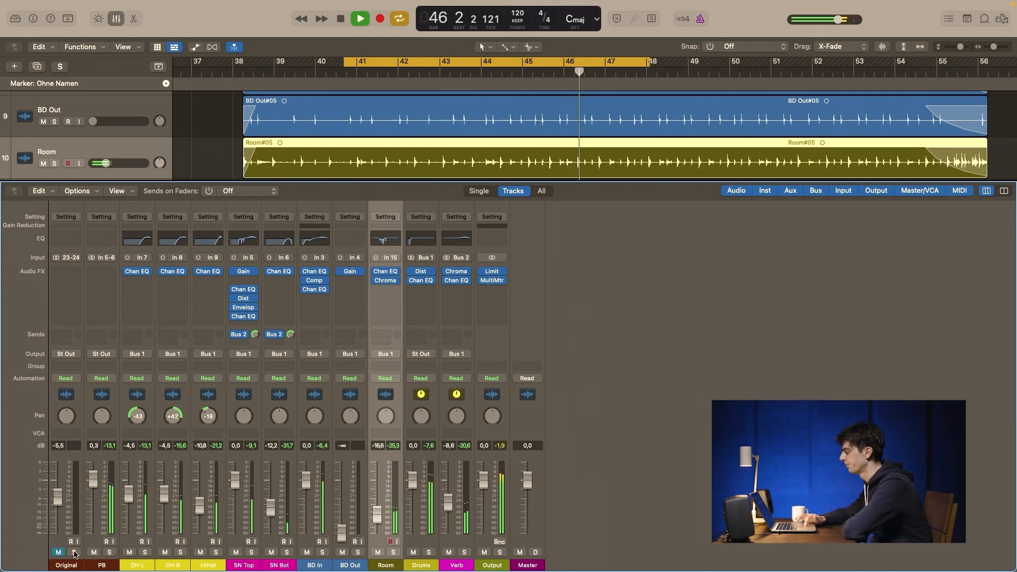
click(74, 552)
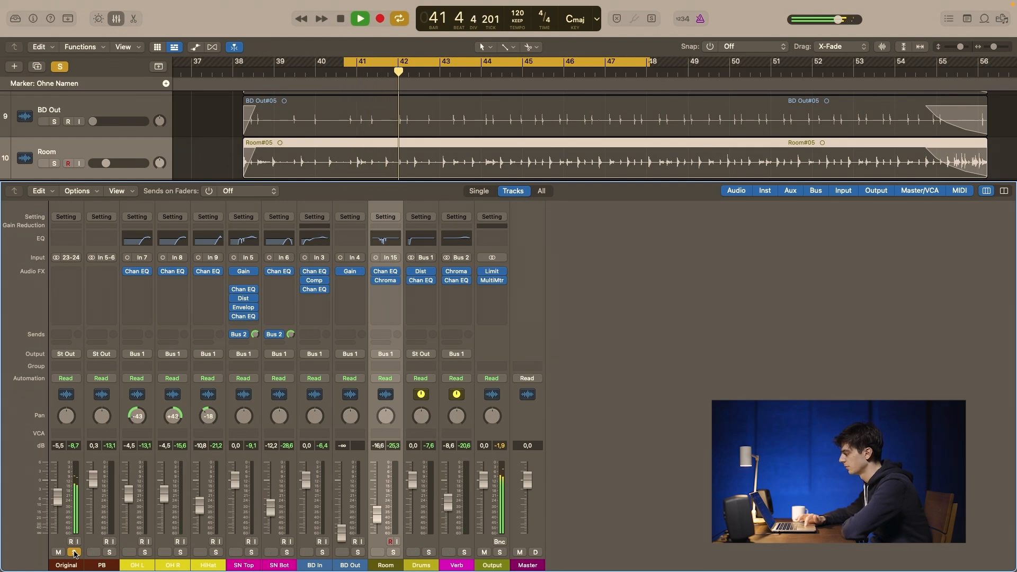
click(75, 552)
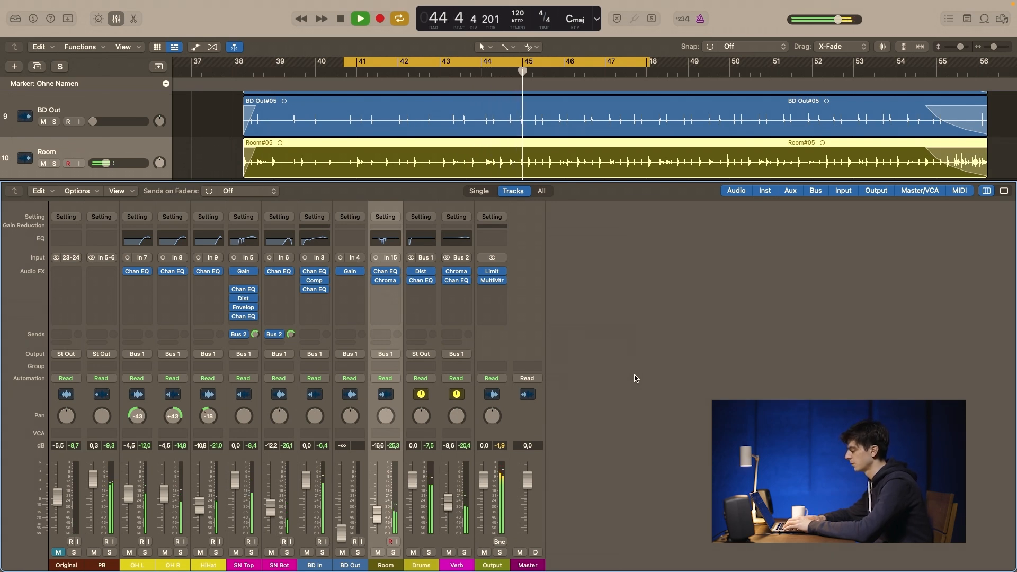
key(space)
- Open MultiMeter on the Output channel, compare the spectrum of the soloed Original with the full mix, and close the meter
click(491, 282)
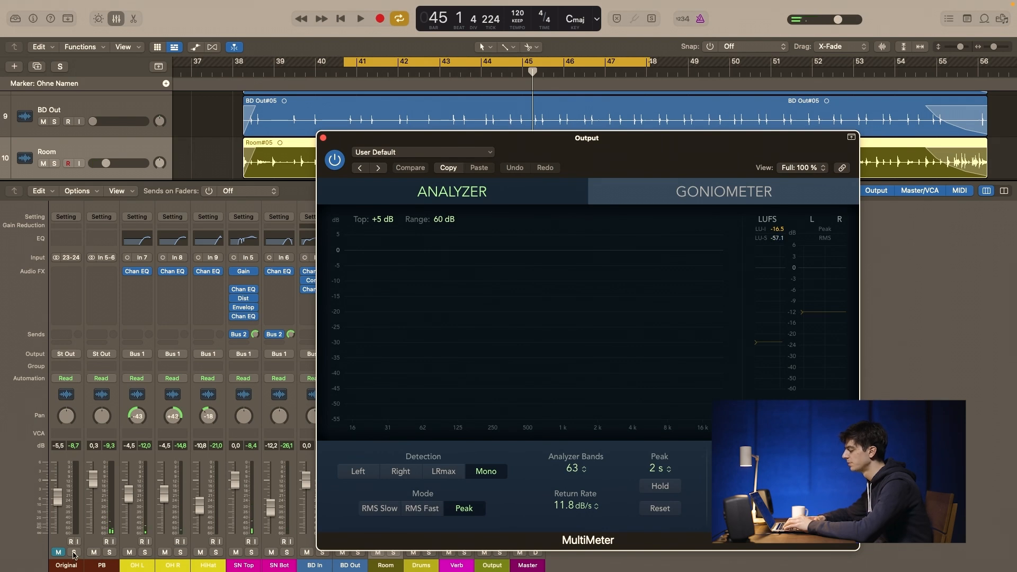
key(space)
click(75, 552)
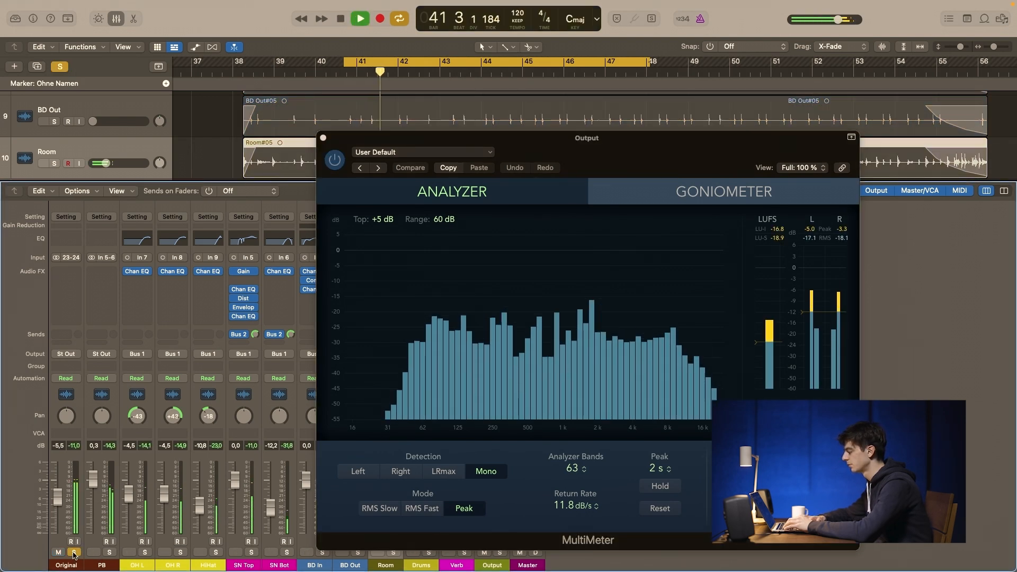
key(space)
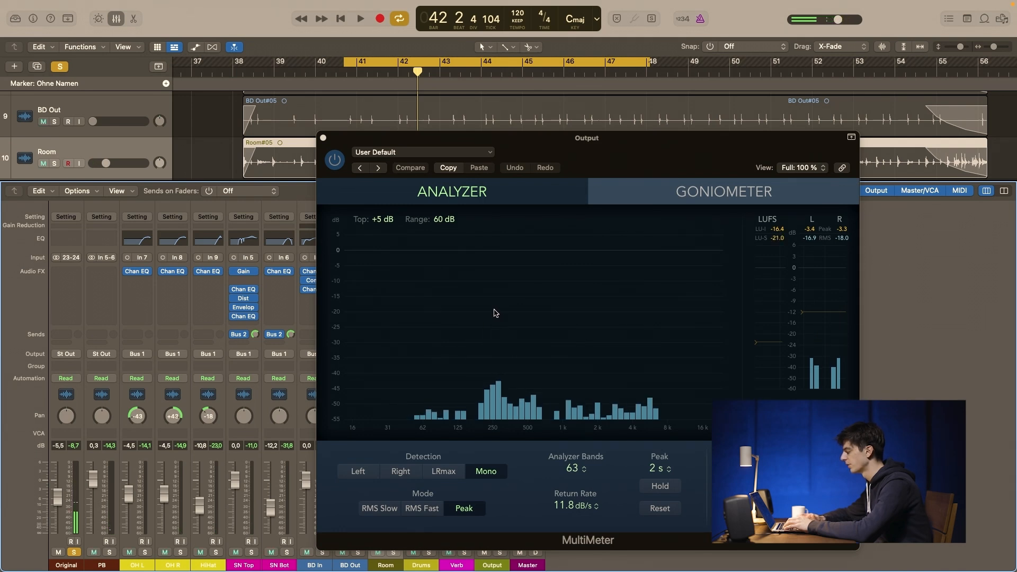
key(space)
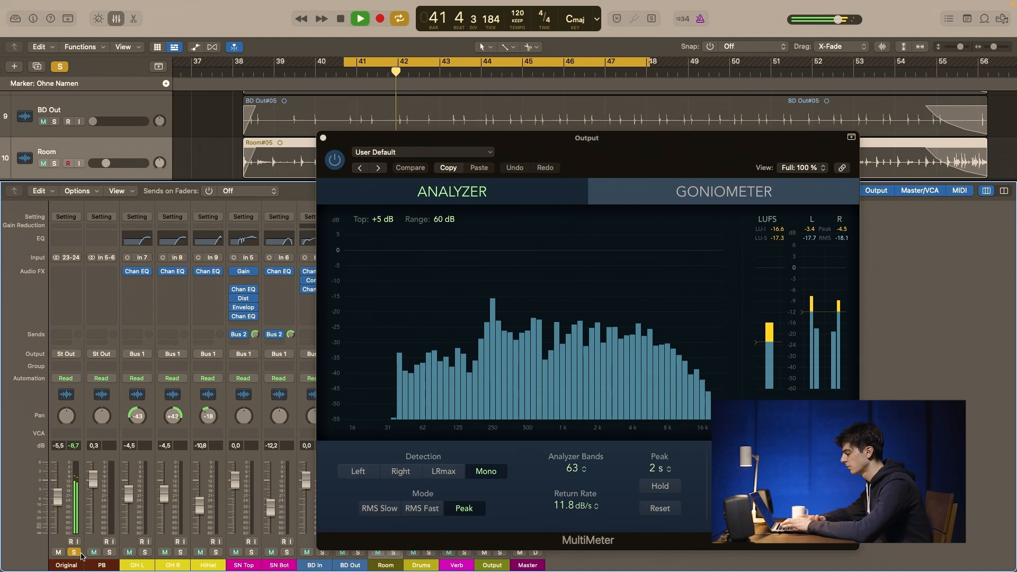
key(s)
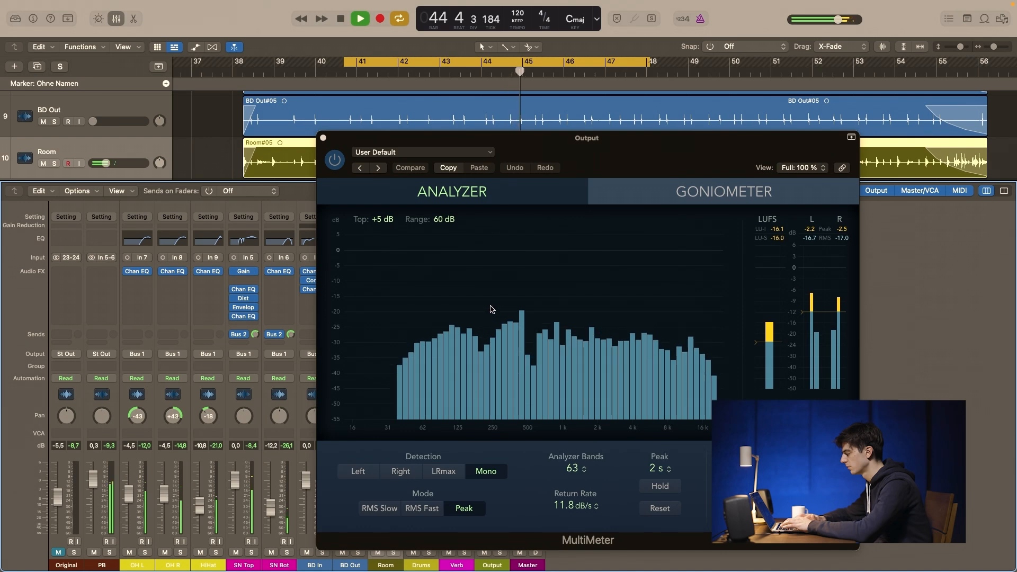
key(space)
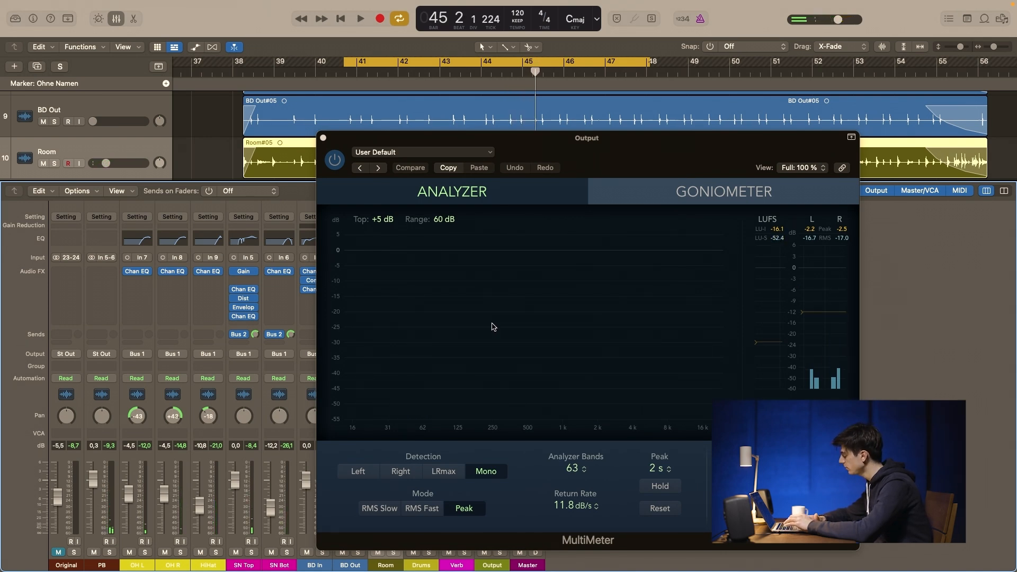
click(323, 138)
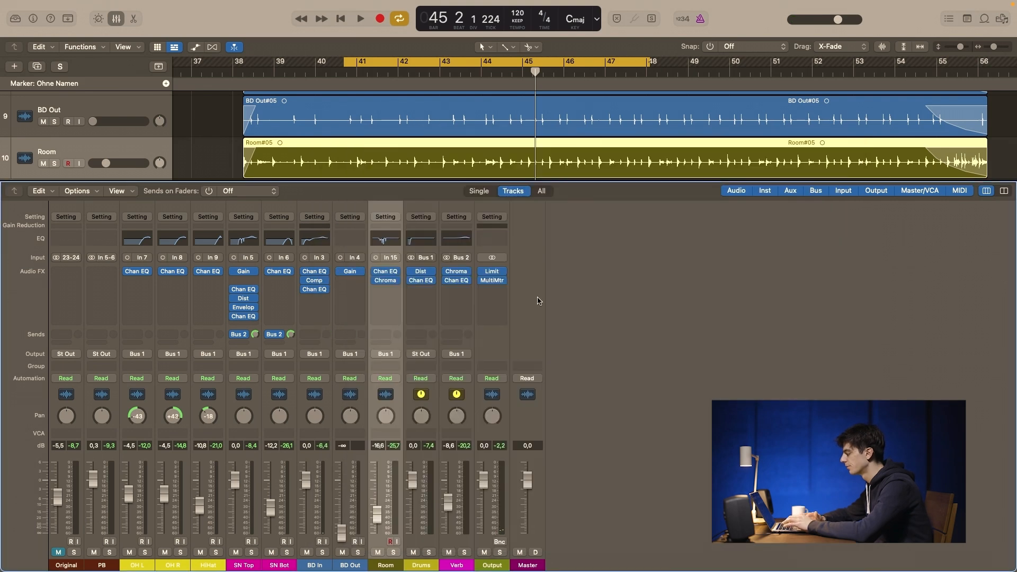
key(x)
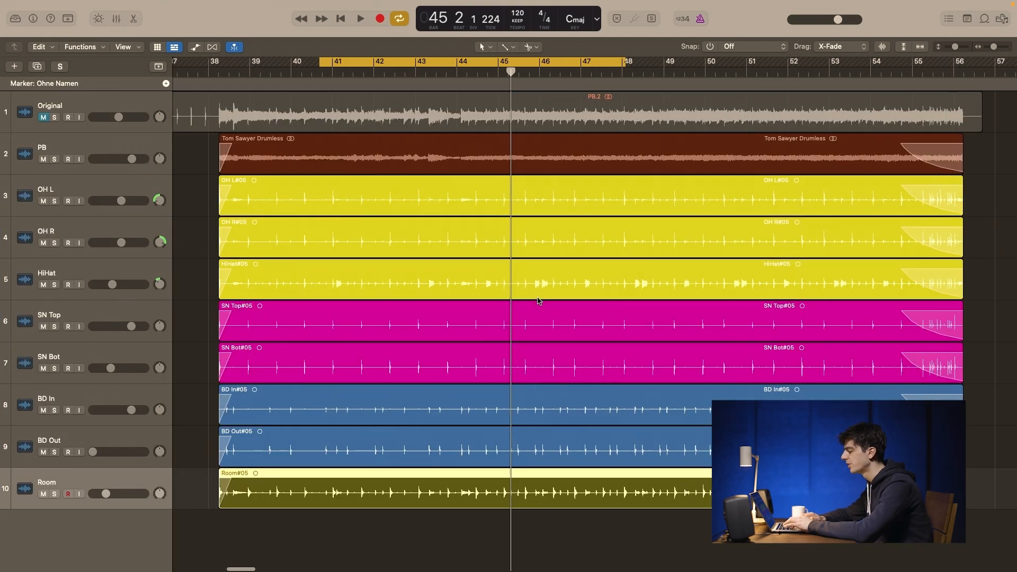
key(x)
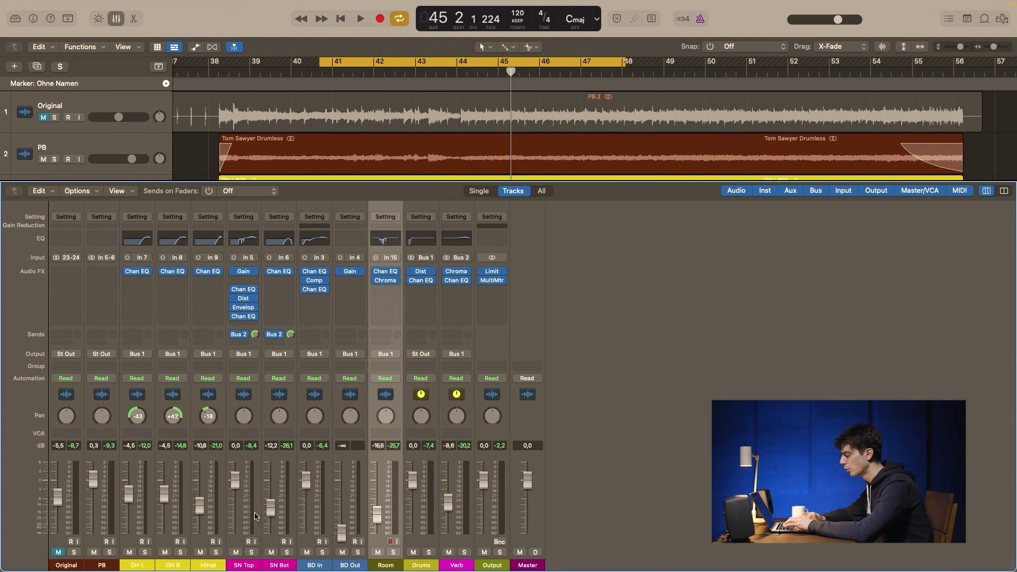
click(251, 508)
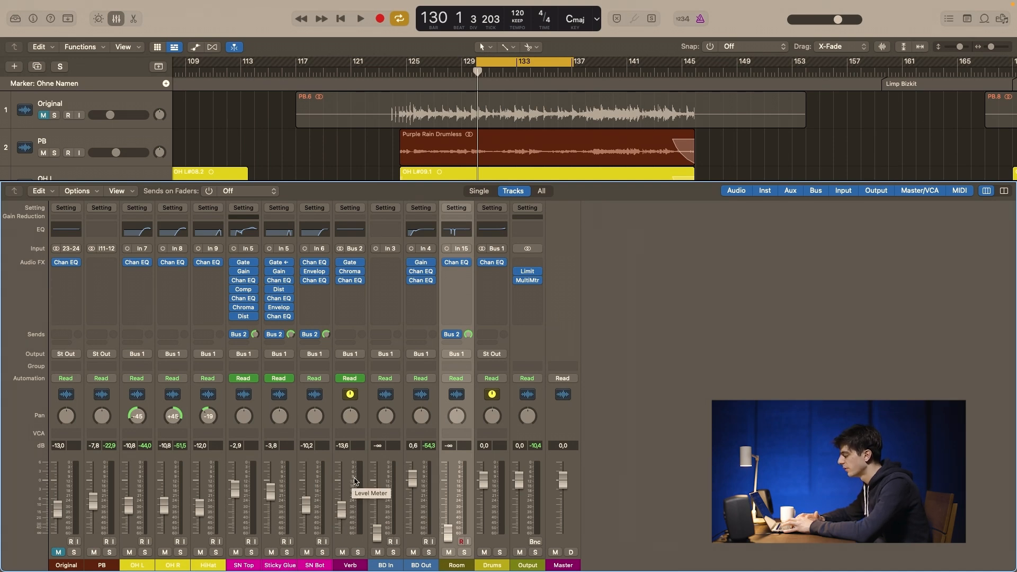
- Select the Verb, SN Bot and Sticky Glue channels in turn in the Purple Rain mix
click(354, 481)
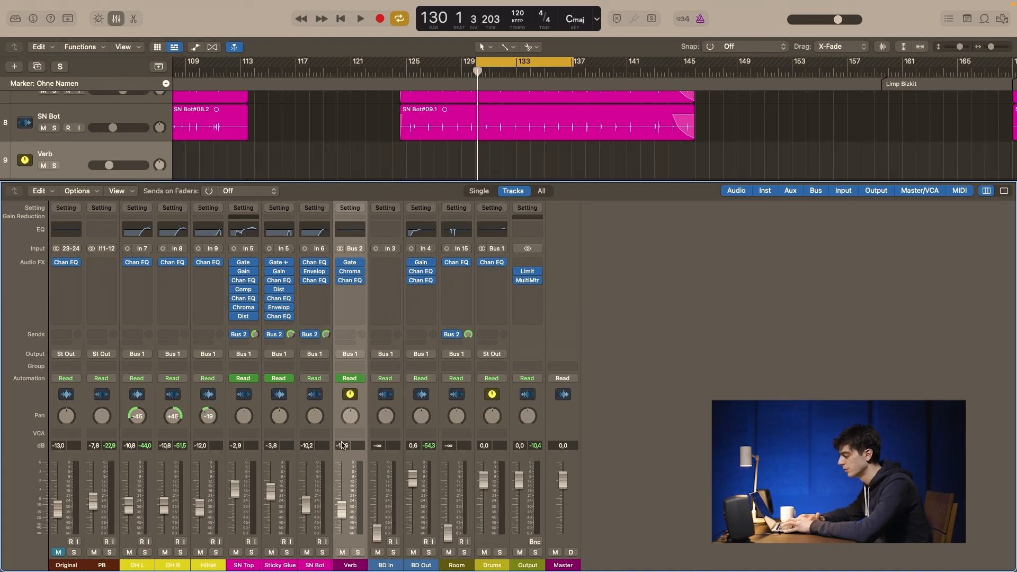
click(321, 483)
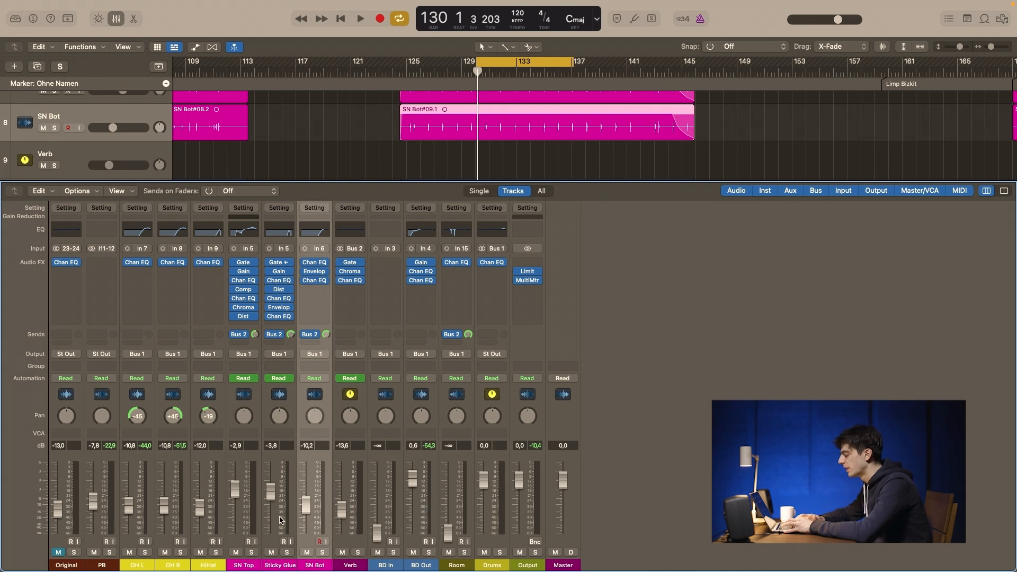
click(280, 520)
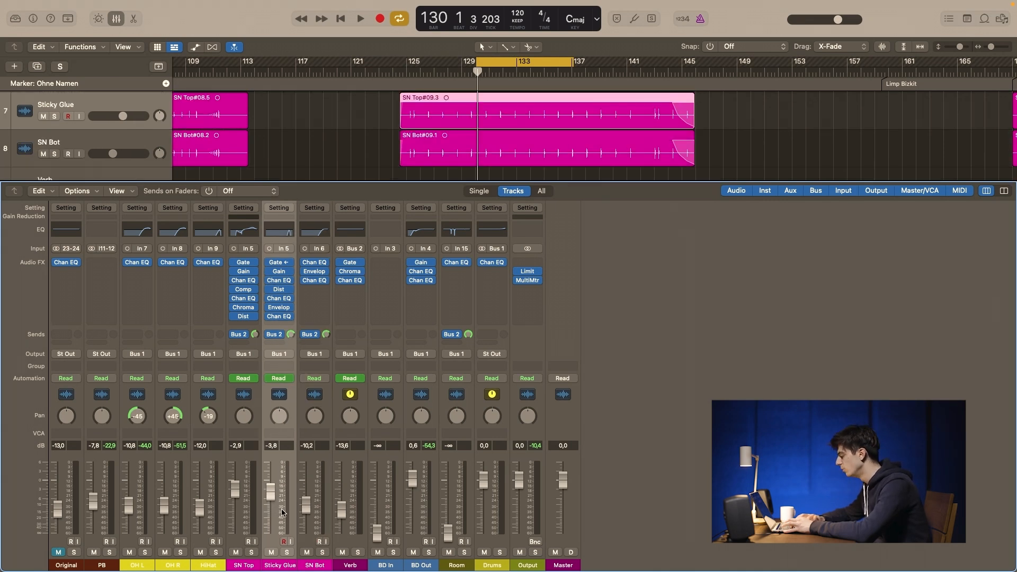
- Hide the mixer and examine the SN Top, Sticky Glue and SN Bot waveforms close up at the snare hit near bar 129 beat 4
key(x)
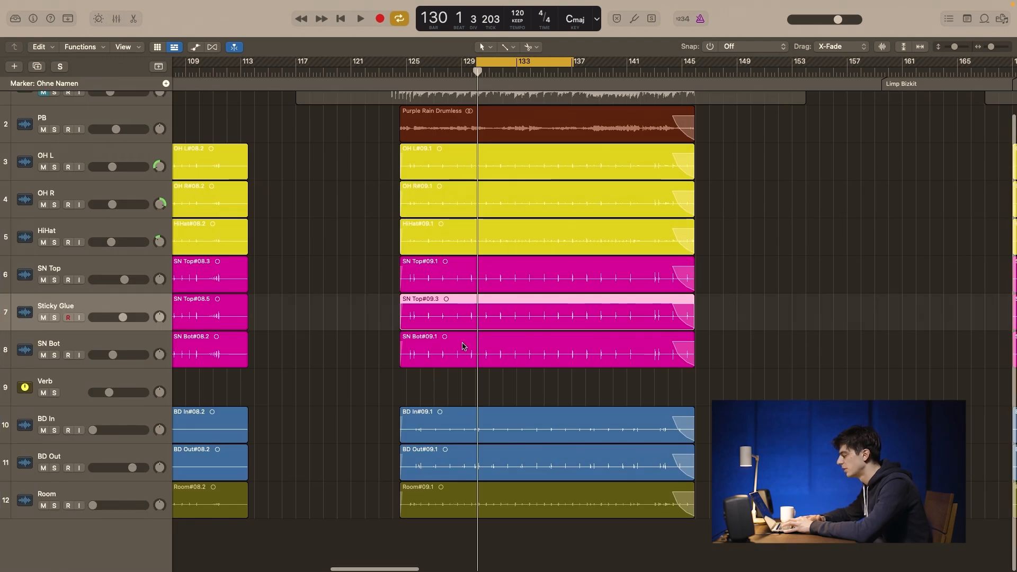
key(super+Right)
key(super+Right)
key(super+Right)
key(super+Right)
key(super+Right)
key(super+Right)
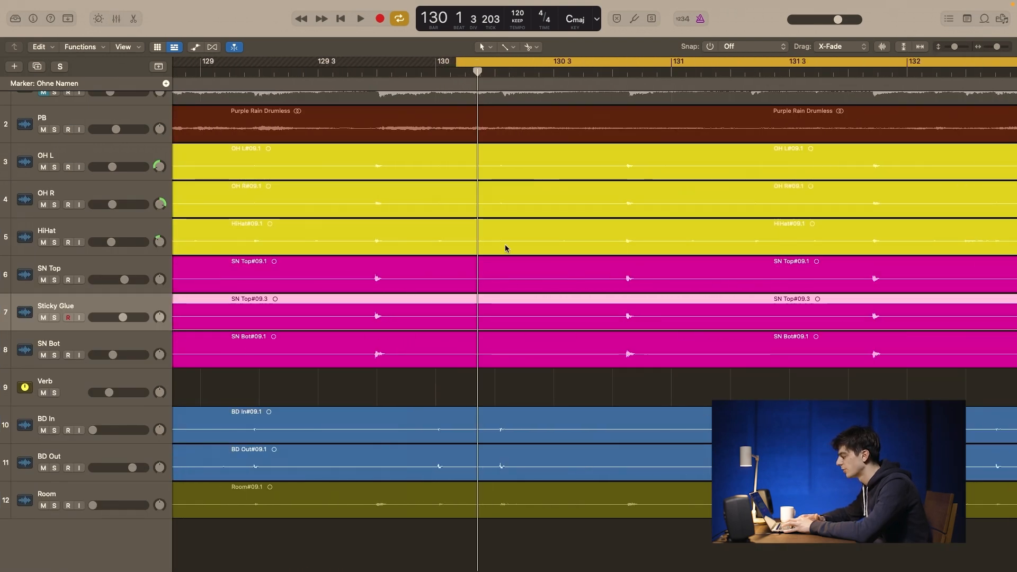
key(super+Right)
key(super+Right)
key(super+Right)
key(super+Right)
key(super+Right)
key(super+Right)
scroll(416, 280, left, 4)
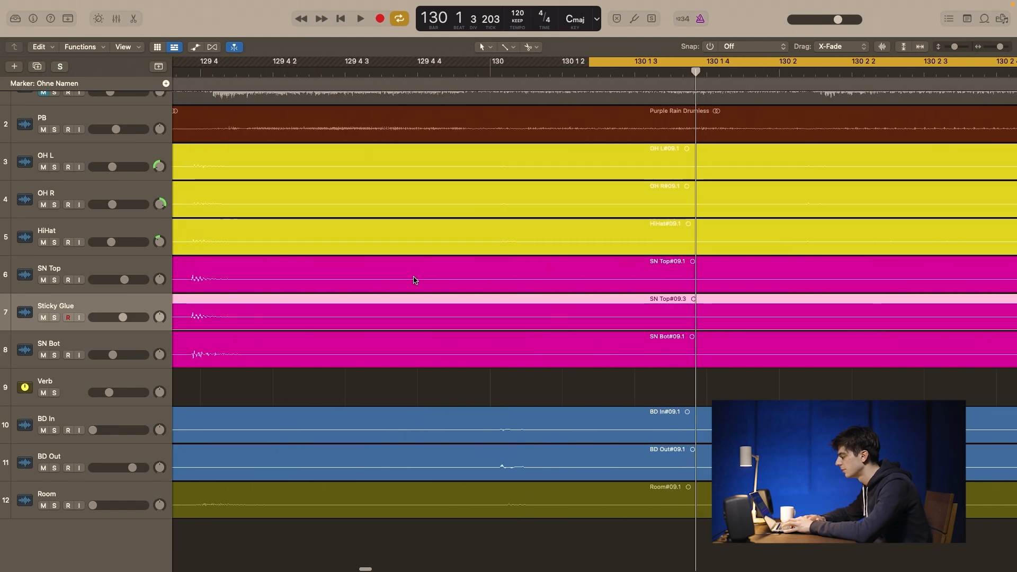
scroll(414, 281, left, 4)
key(super+Right)
key(super+Right)
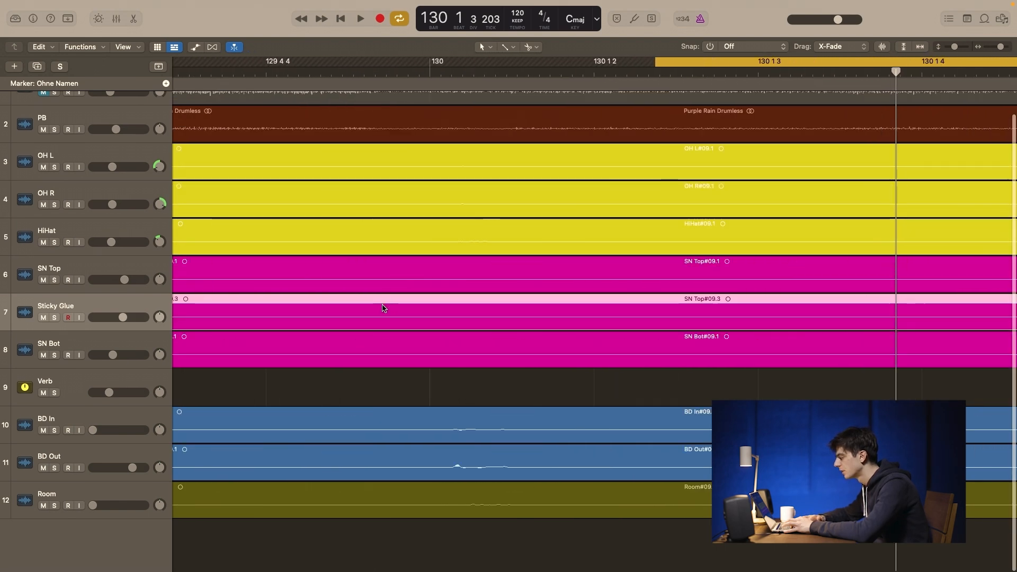
scroll(384, 308, right, 6)
scroll(384, 308, left, 10)
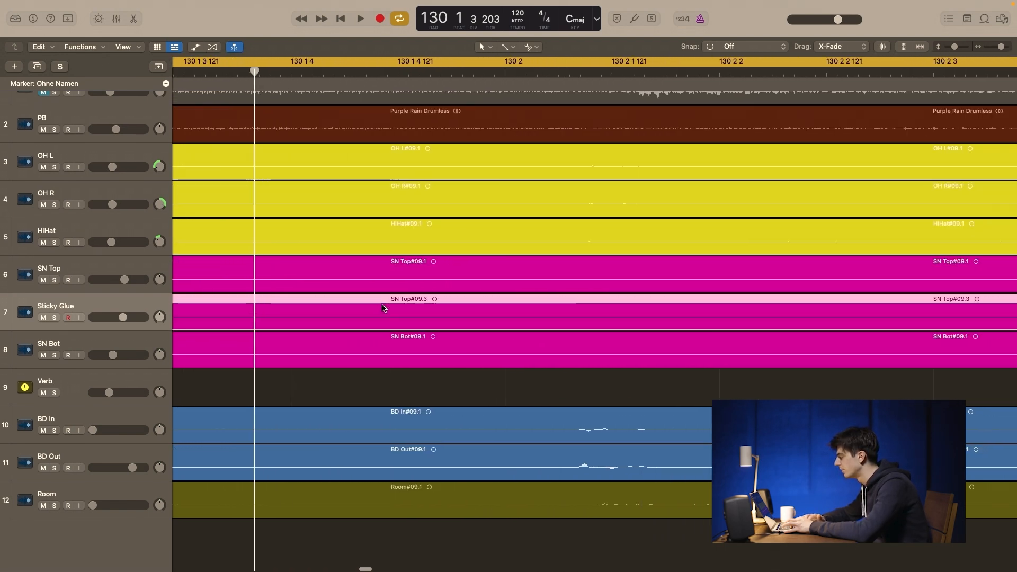
scroll(384, 309, right, 2)
scroll(384, 308, left, 5)
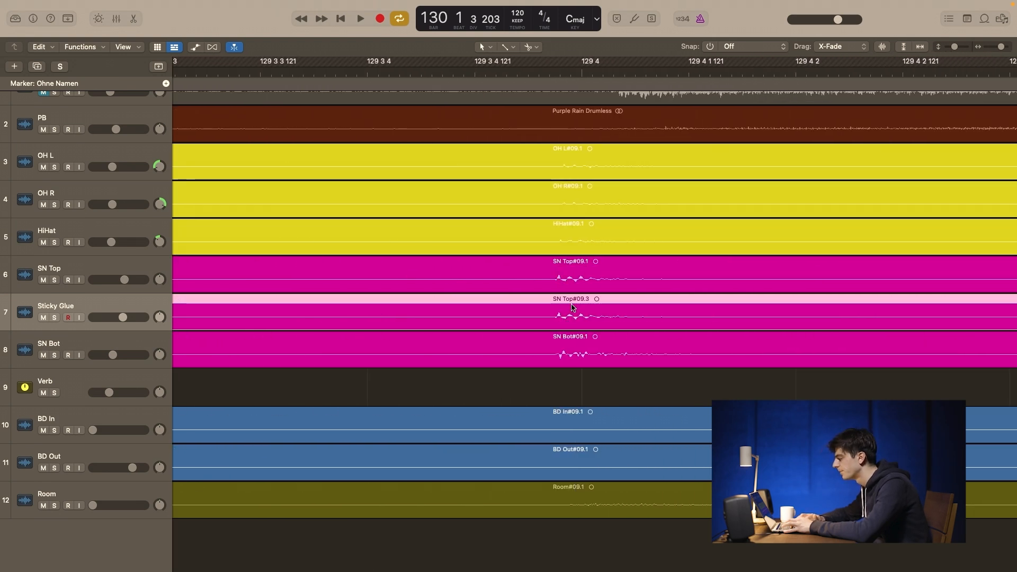
- Bring the mixer back and view the high-shelf setting in the Drums bus's Channel EQ
key(super+Left)
key(super+Left)
key(super+Left)
key(super+Left)
key(super+Left)
key(super+Left)
key(super+Left)
key(super+Left)
scroll(572, 307, right, 5)
key(x)
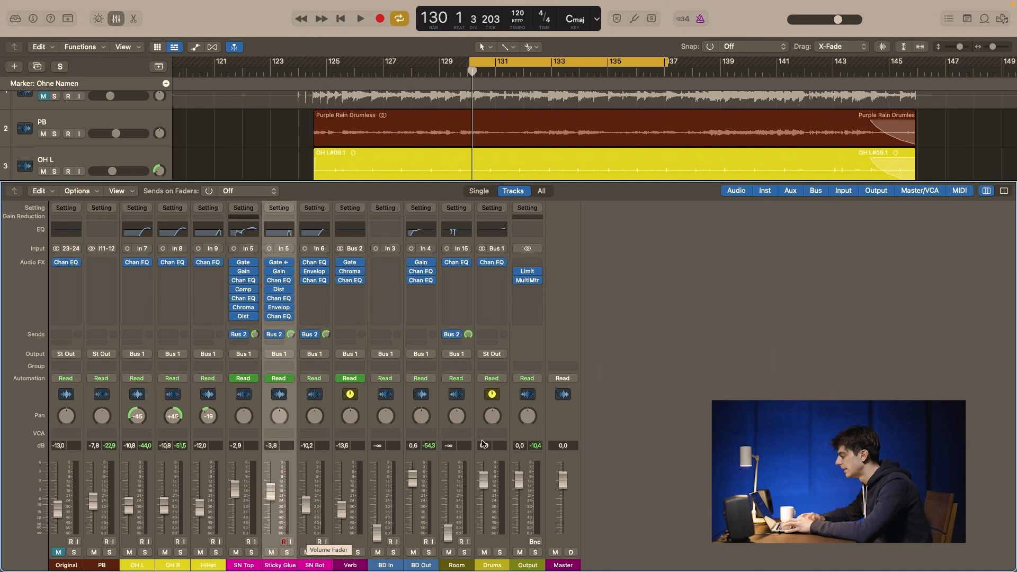
click(493, 263)
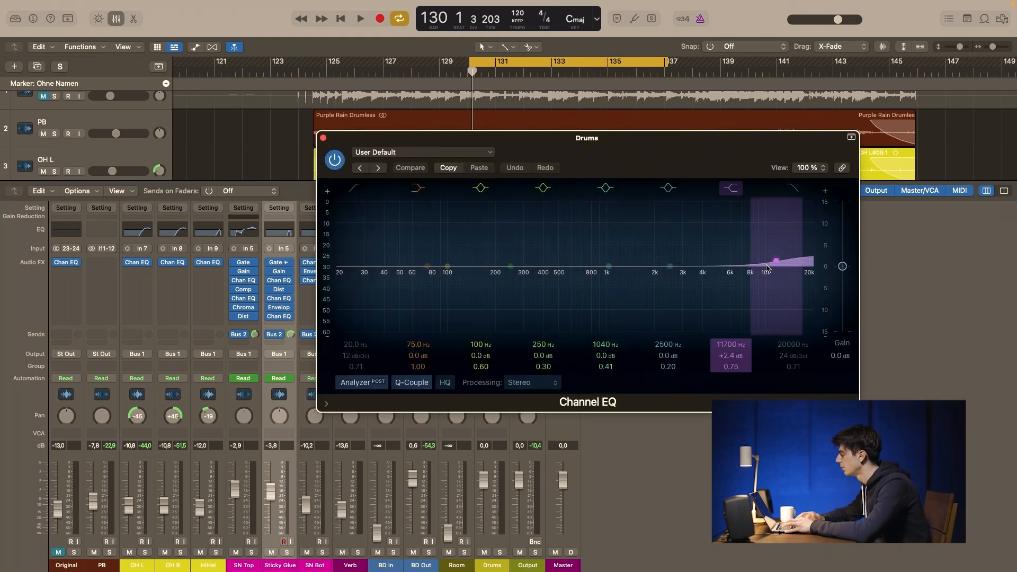
click(323, 138)
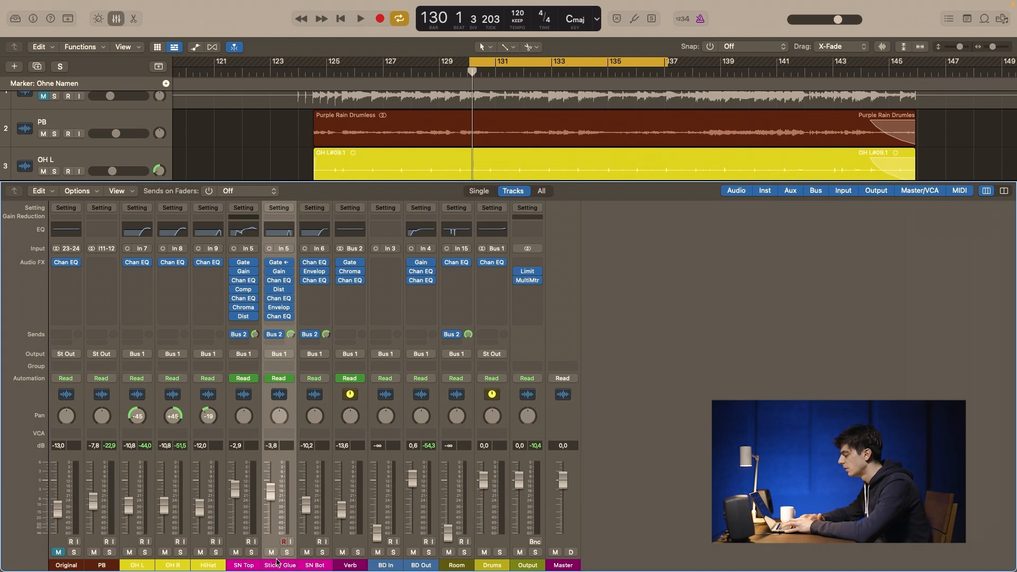
- Select and solo the SN Top channel and bypass all its plug-ins from Gate to Distortion
click(248, 524)
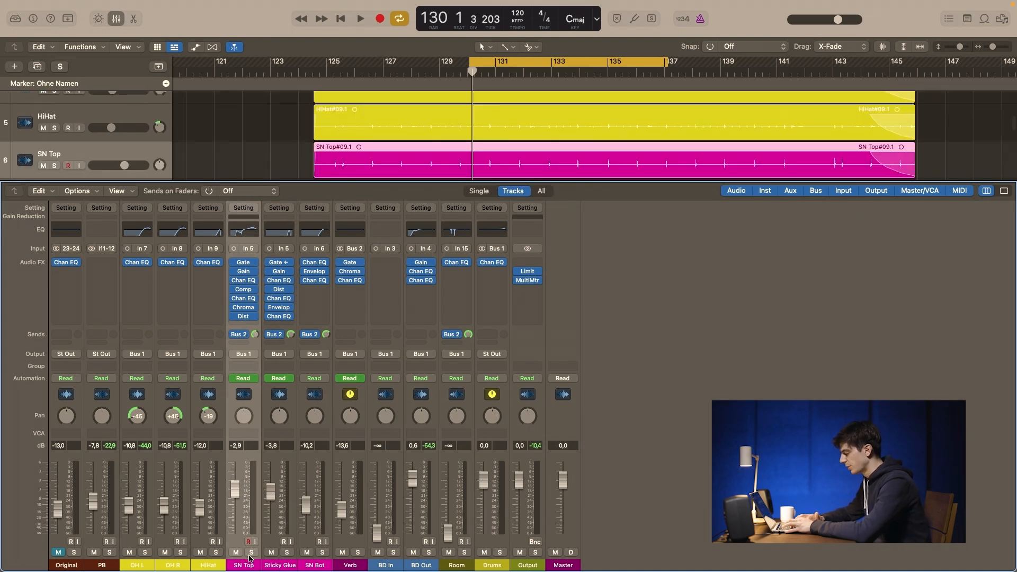
click(250, 552)
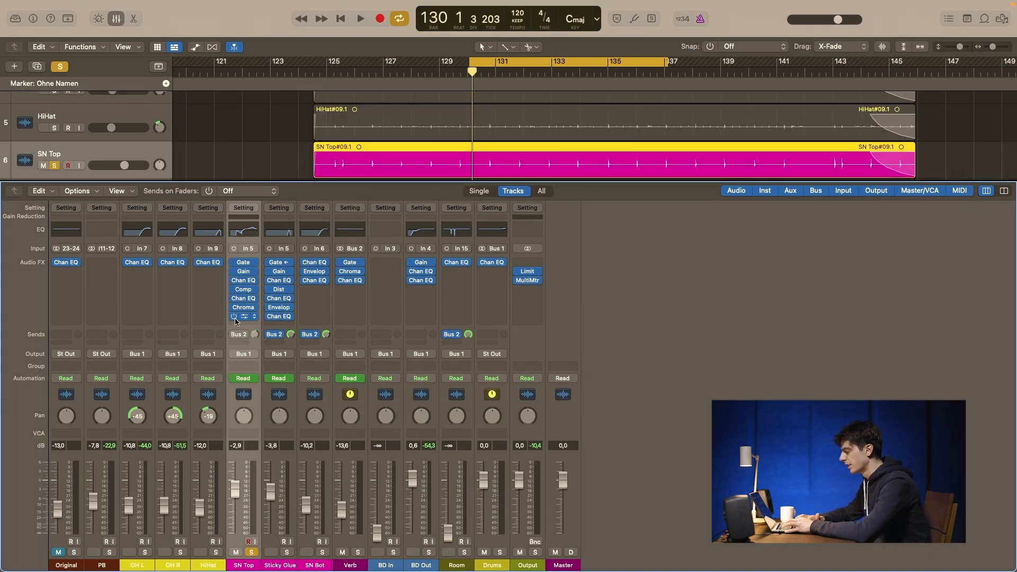
drag(237, 260, 232, 312)
- Play SN Top, switch on its Noise Gate, view the gate's settings and stop playback
key(space)
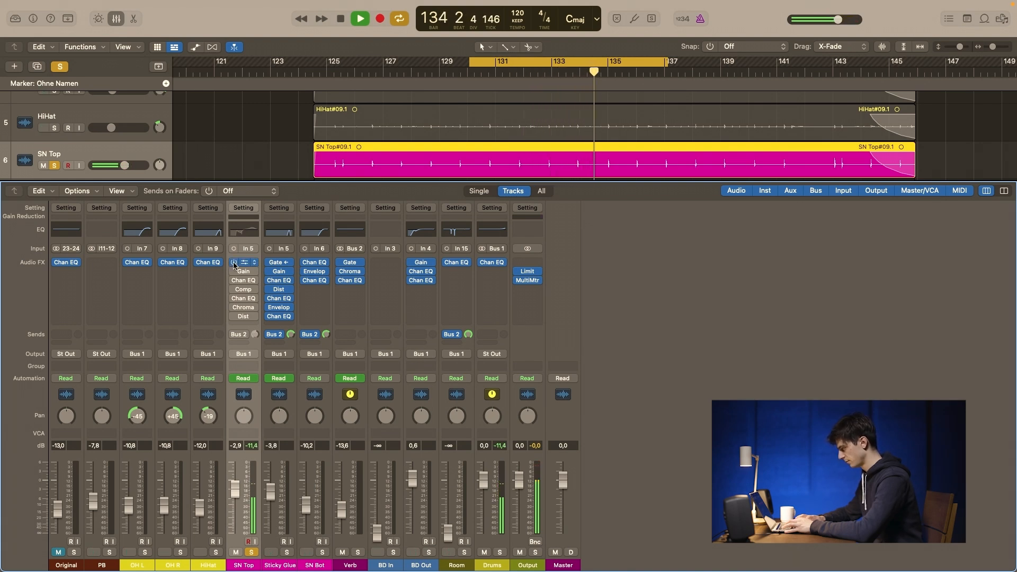
click(243, 264)
key(space)
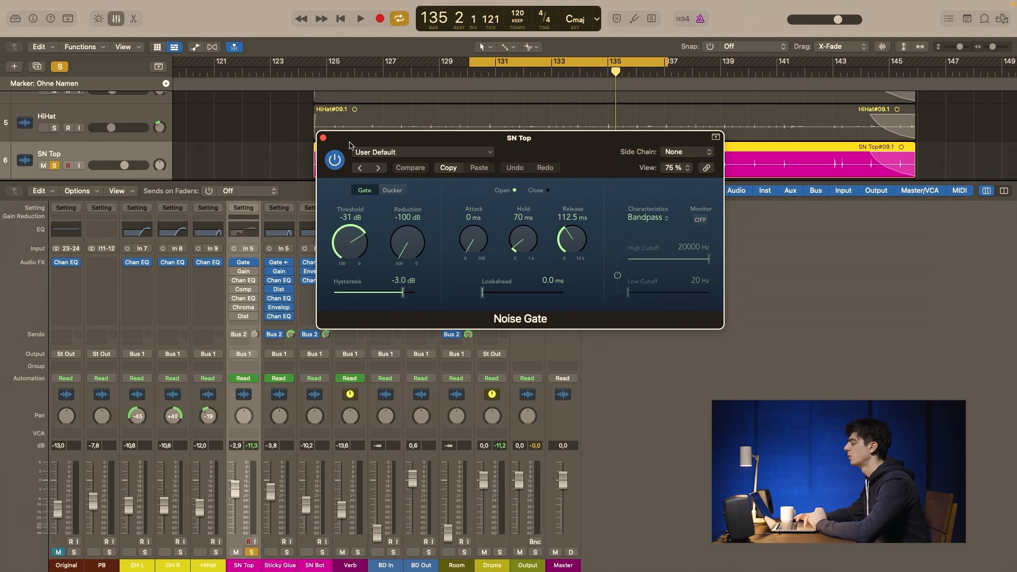
click(323, 138)
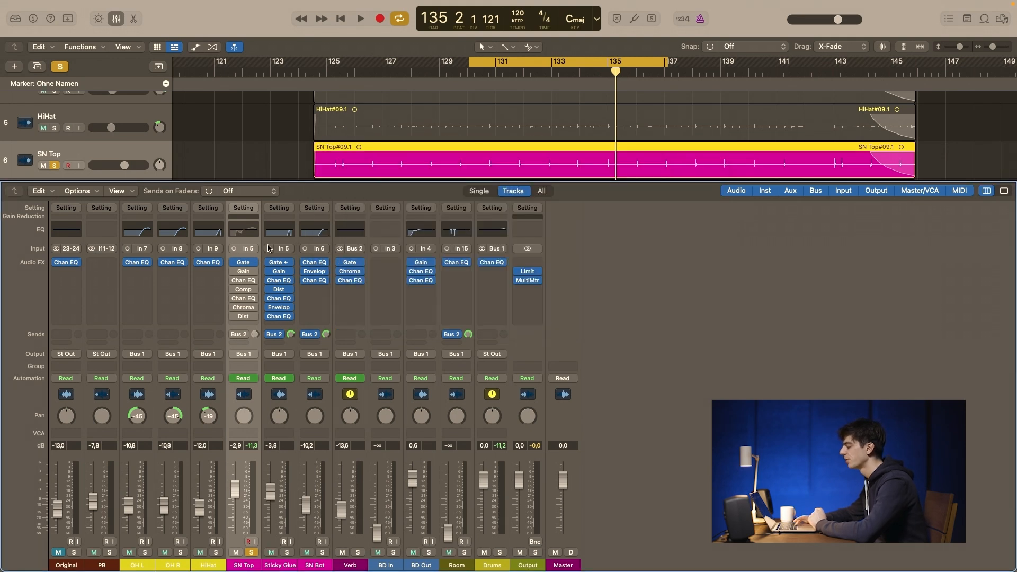
- Play the gated SN Top channel briefly, stop playback, switch on its Gain plug-in and view the gain setting
key(space)
mouse_move(236, 273)
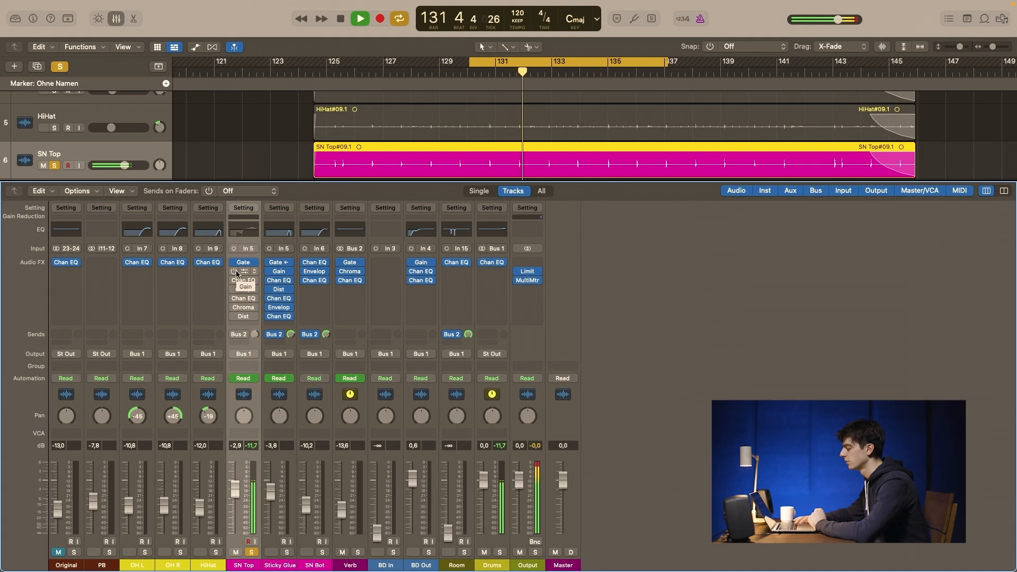
key(space)
click(248, 273)
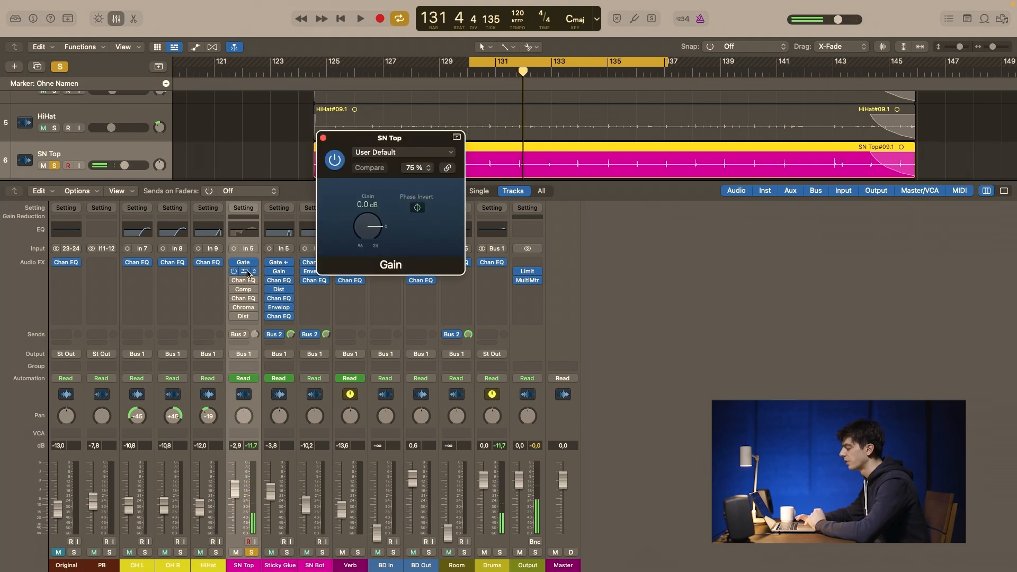
click(323, 138)
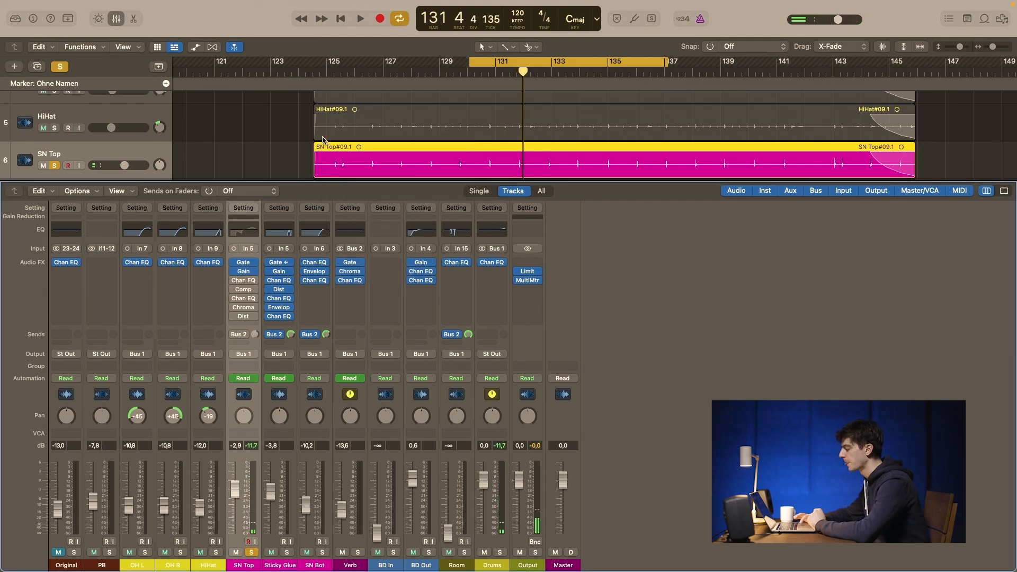
- Switch on SN Top's first Channel EQ and examine its low-cut, low-mid cuts and 6000 Hz boost while briefly playing the snare
click(244, 281)
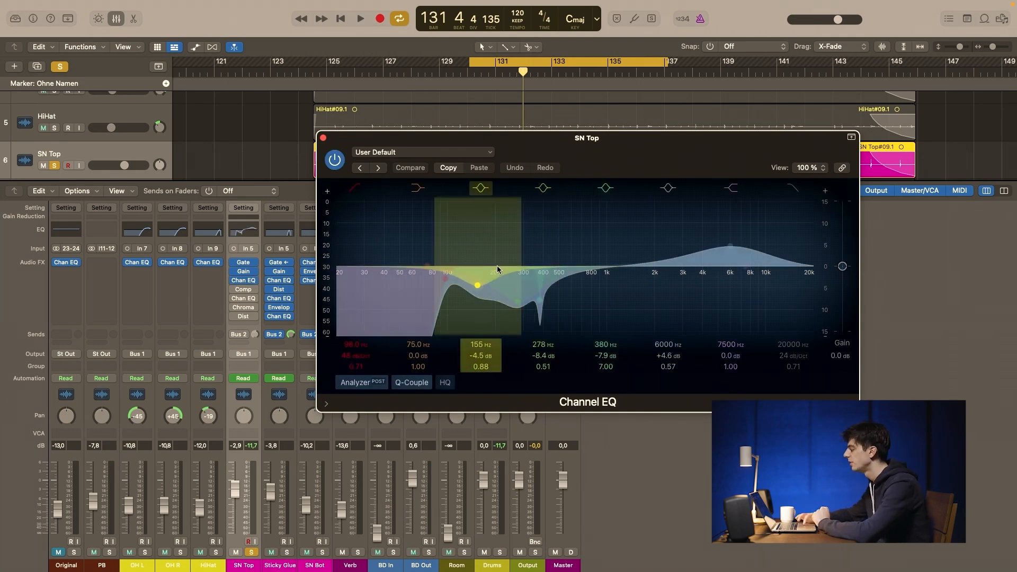
key(space)
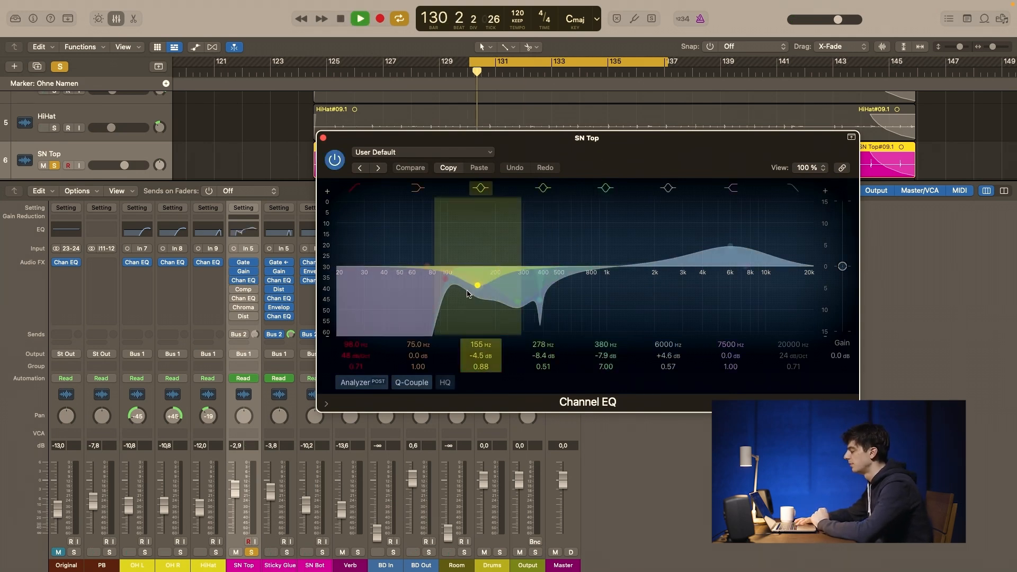
key(space)
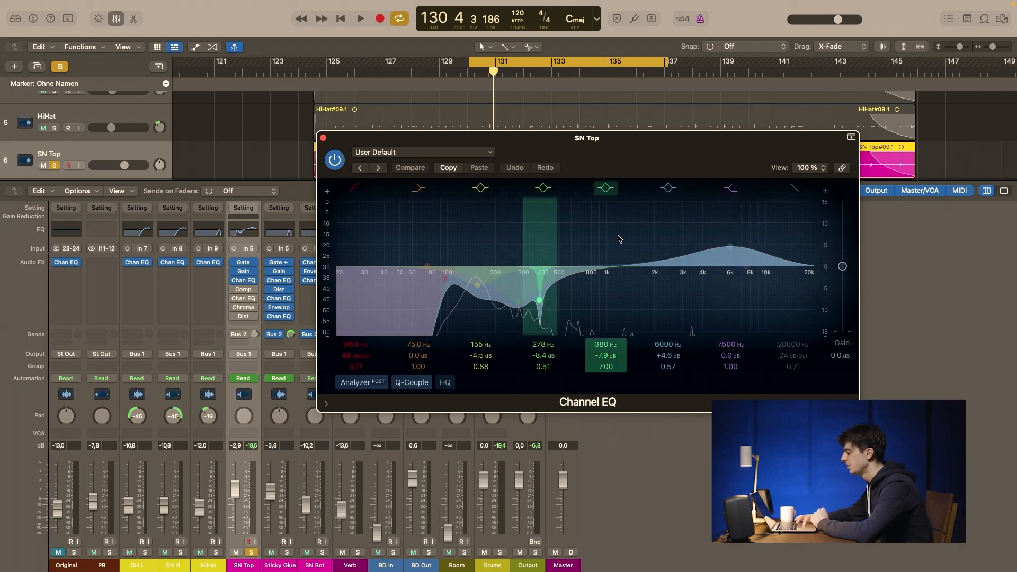
- Play SN Top and compare the sound with its first Channel EQ bypassed and active, leaving the EQ on
key(space)
click(334, 160)
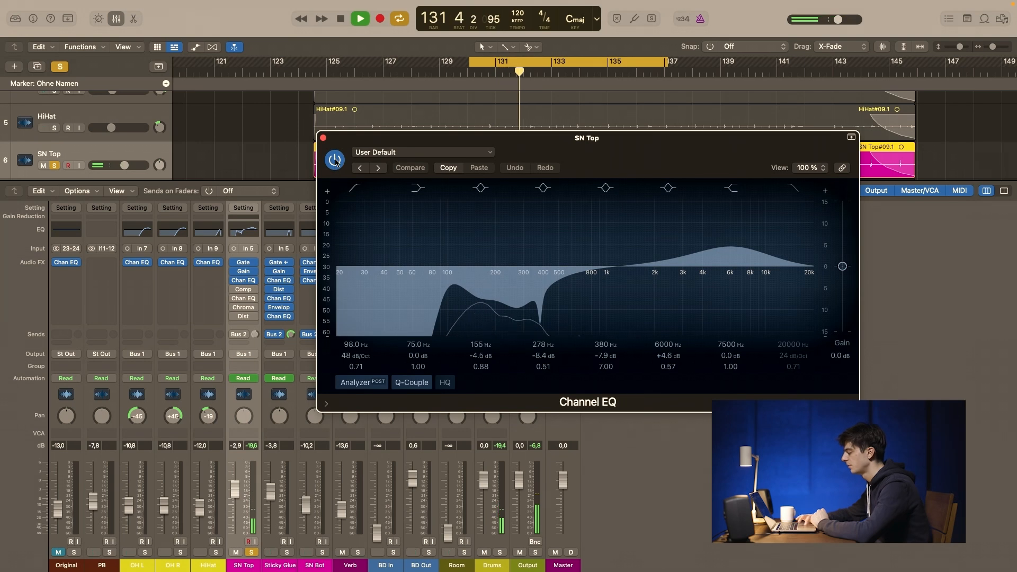
click(335, 160)
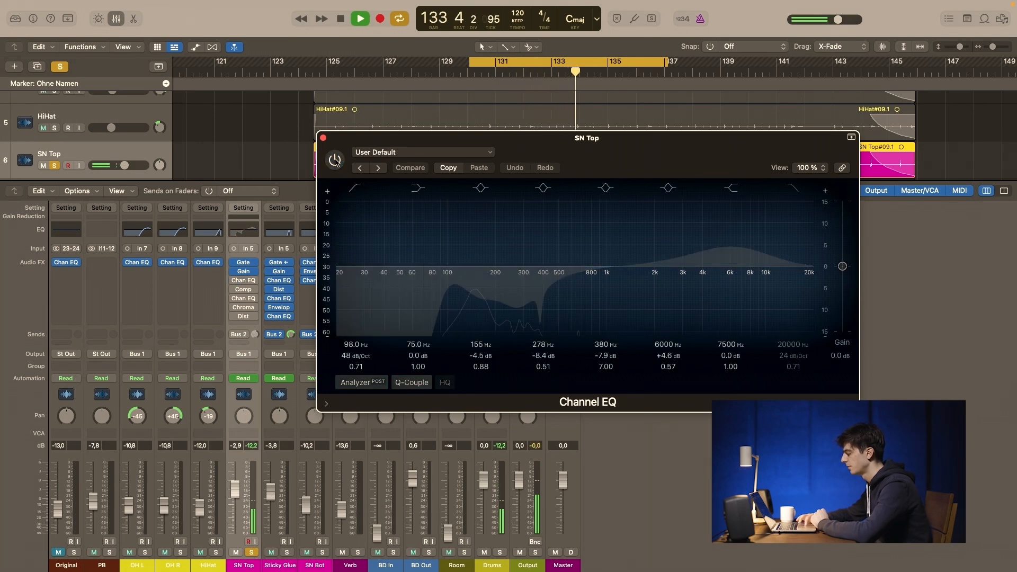
click(335, 160)
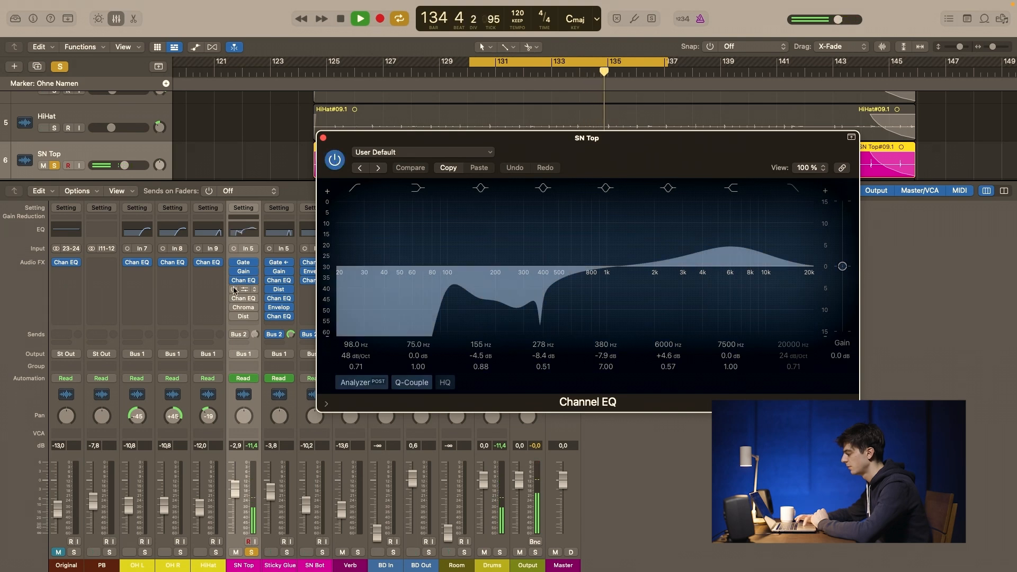
click(323, 137)
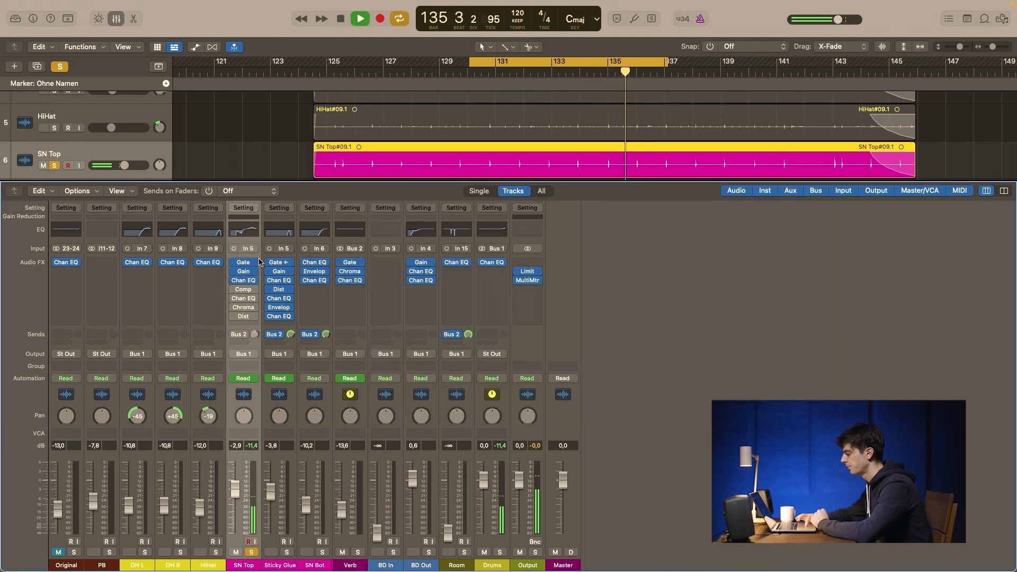
- Switch on SN Top's Compressor, stop playback and view the ratio, attack and release settings
click(243, 291)
key(space)
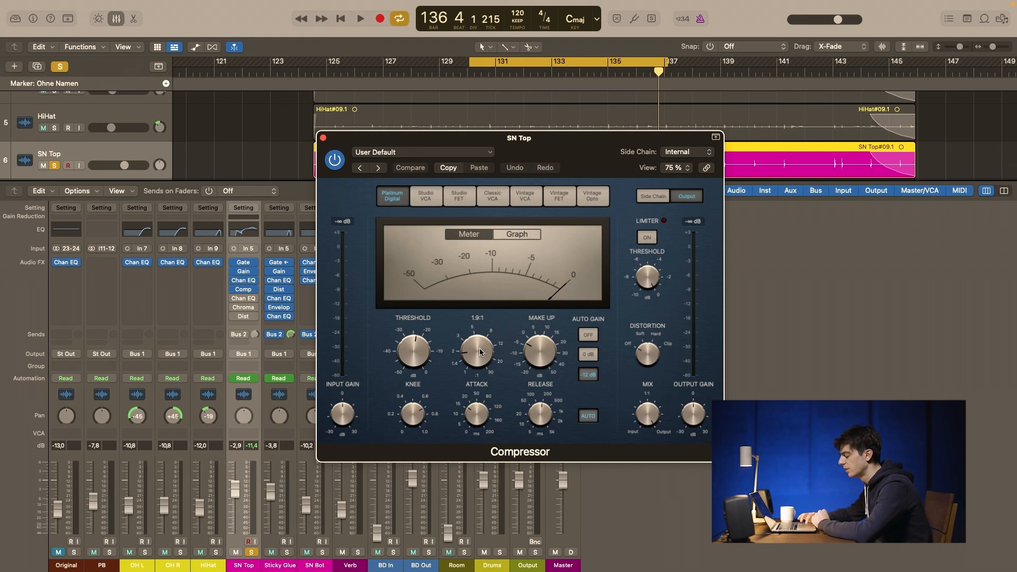
mouse_move(474, 418)
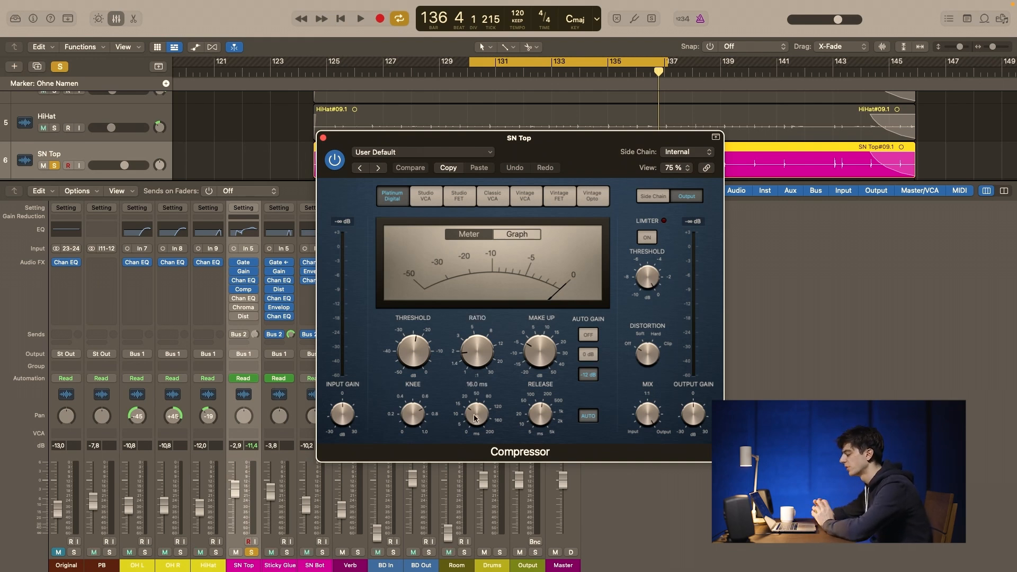
mouse_move(536, 411)
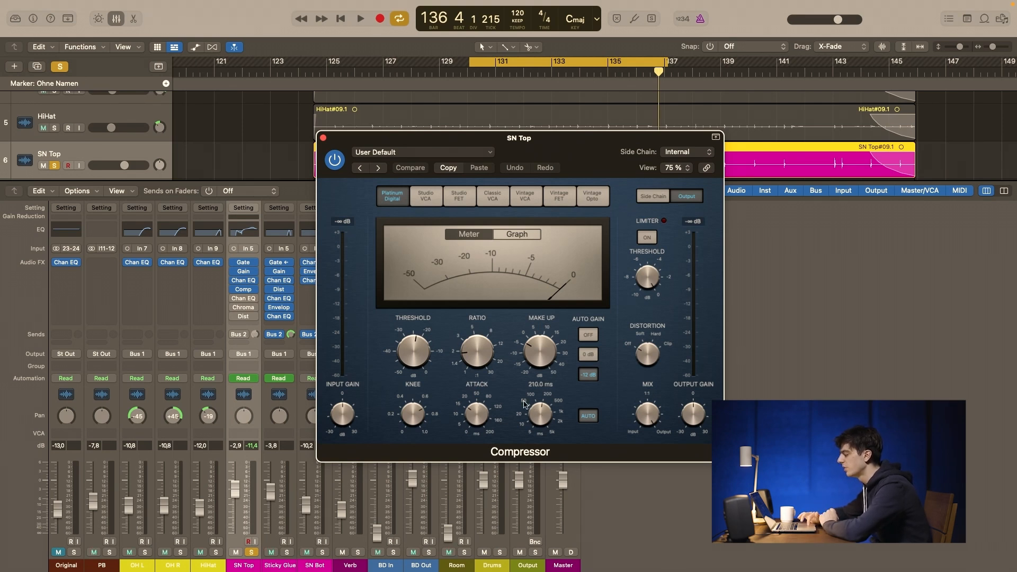
- Play SN Top and compare the sound with the Compressor bypassed and active, leaving it on, then stop playback
key(space)
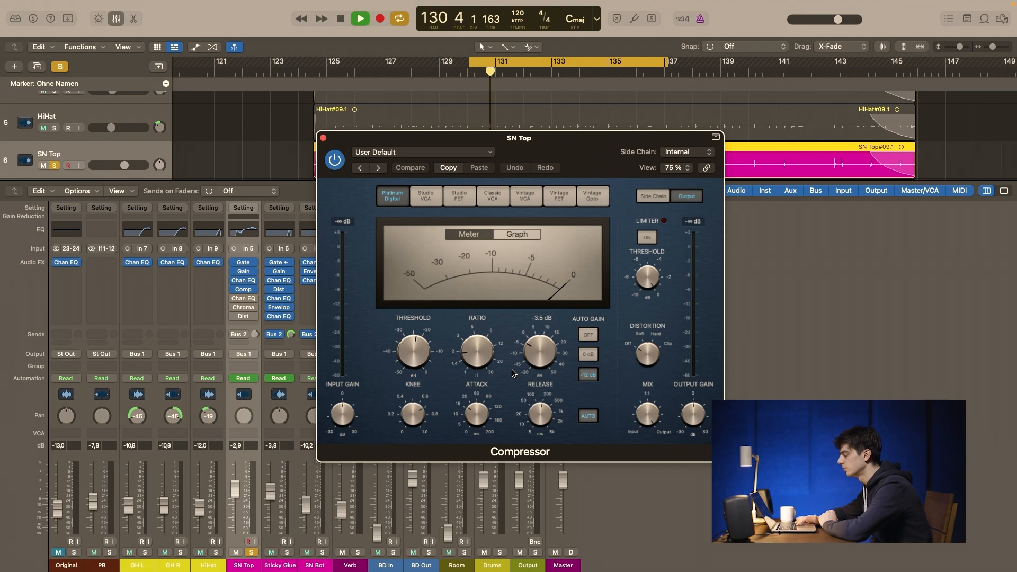
click(334, 160)
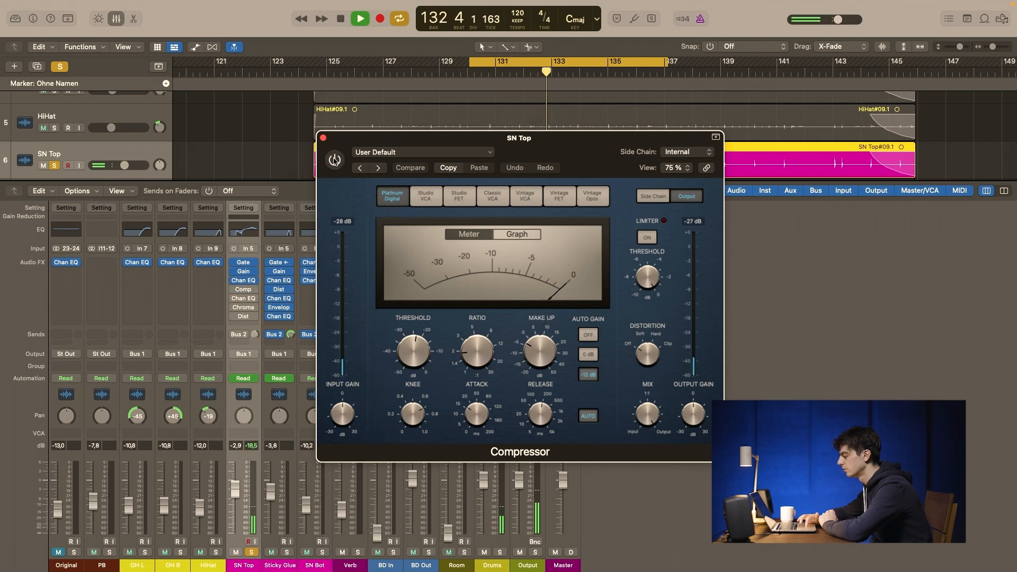
click(334, 161)
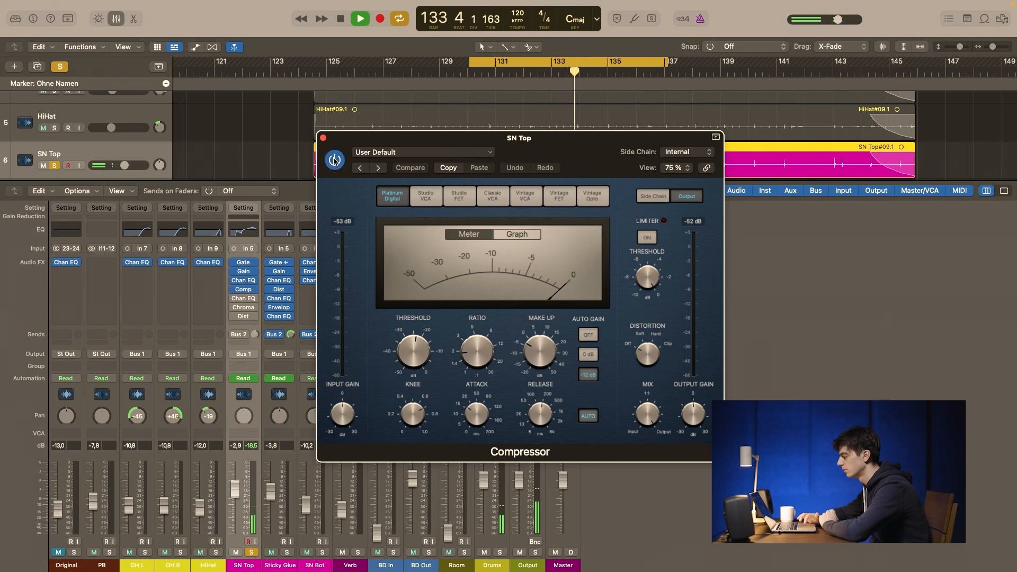
click(323, 138)
key(space)
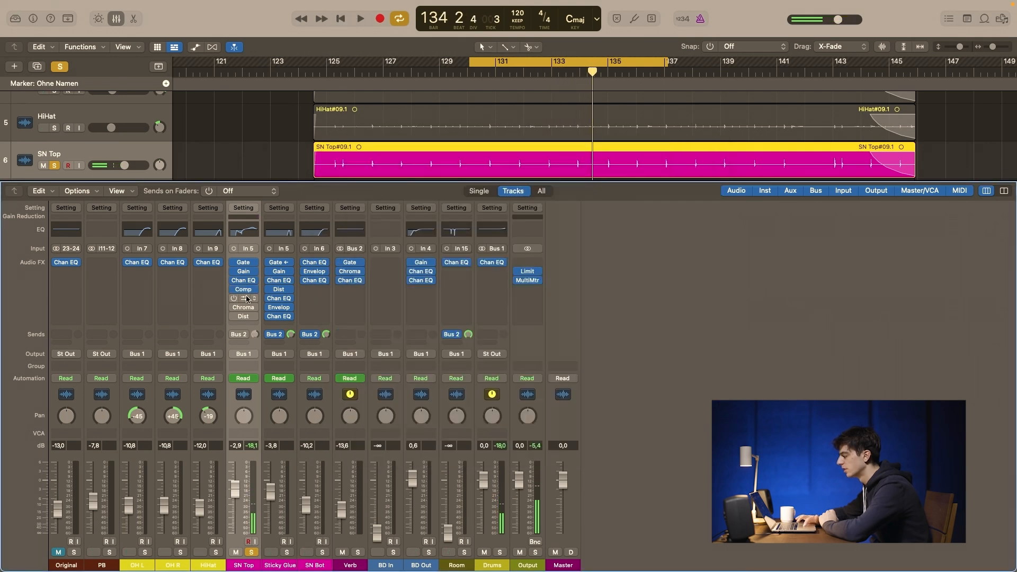
- Switch on SN Top's second Channel EQ, view its 7200 Hz boost and compare the playing snare with the EQ bypassed and active
click(243, 298)
click(335, 159)
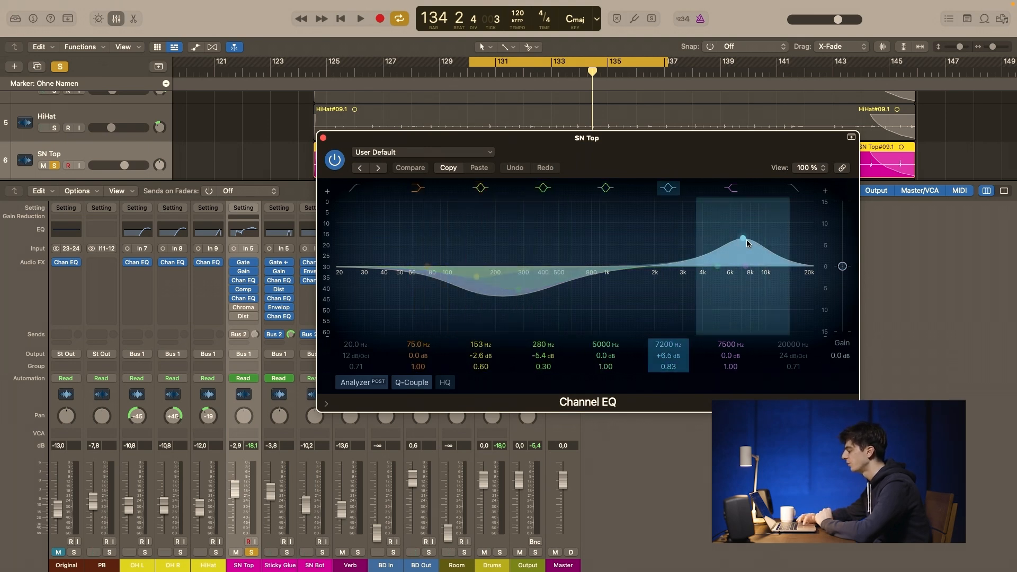
key(space)
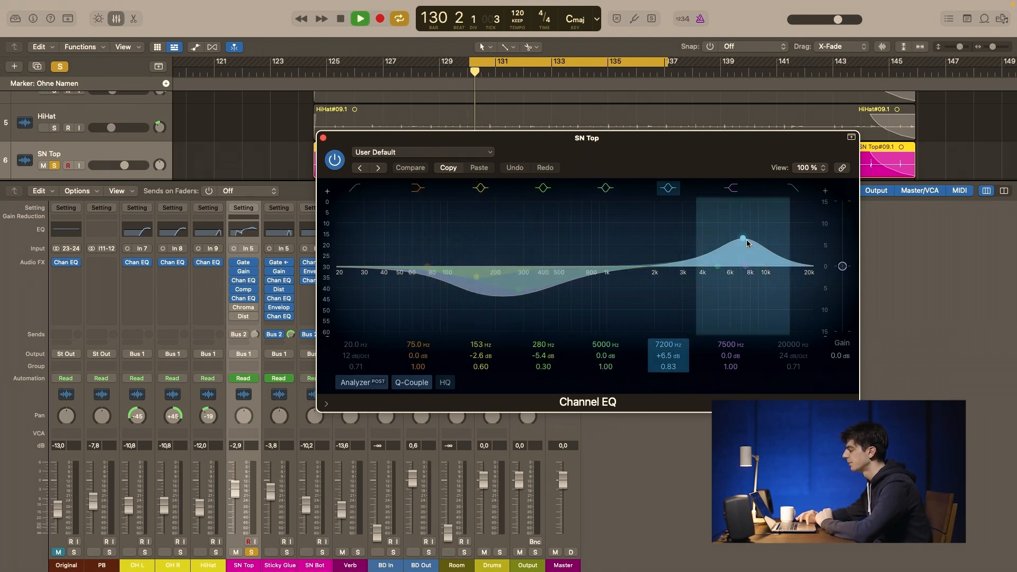
click(338, 162)
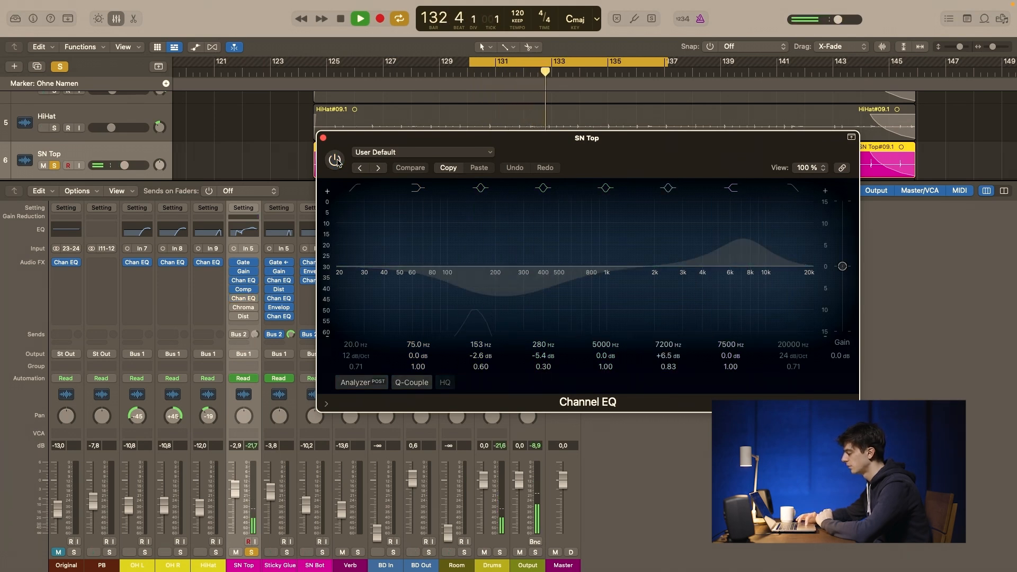
click(335, 160)
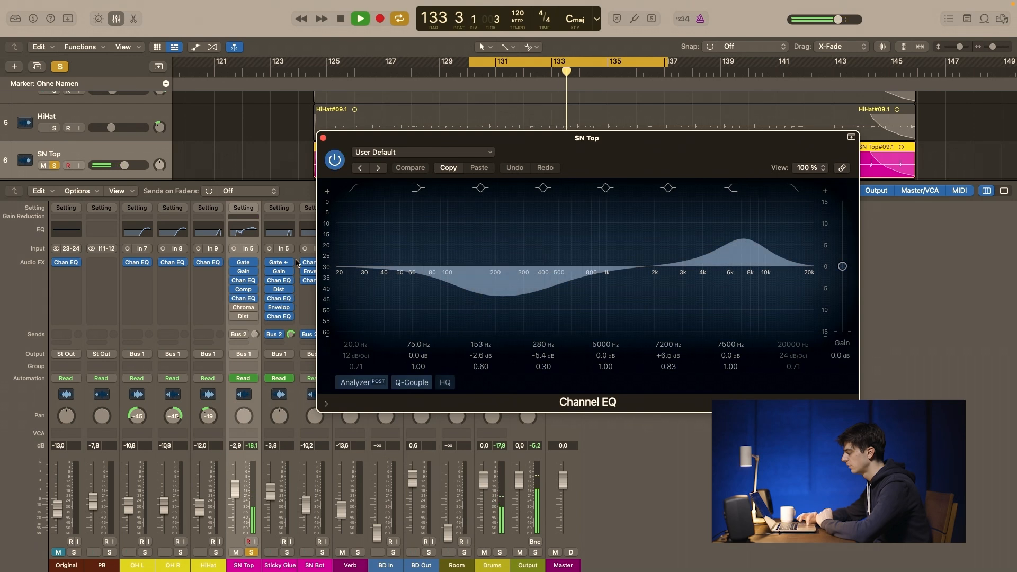
click(323, 138)
key(space)
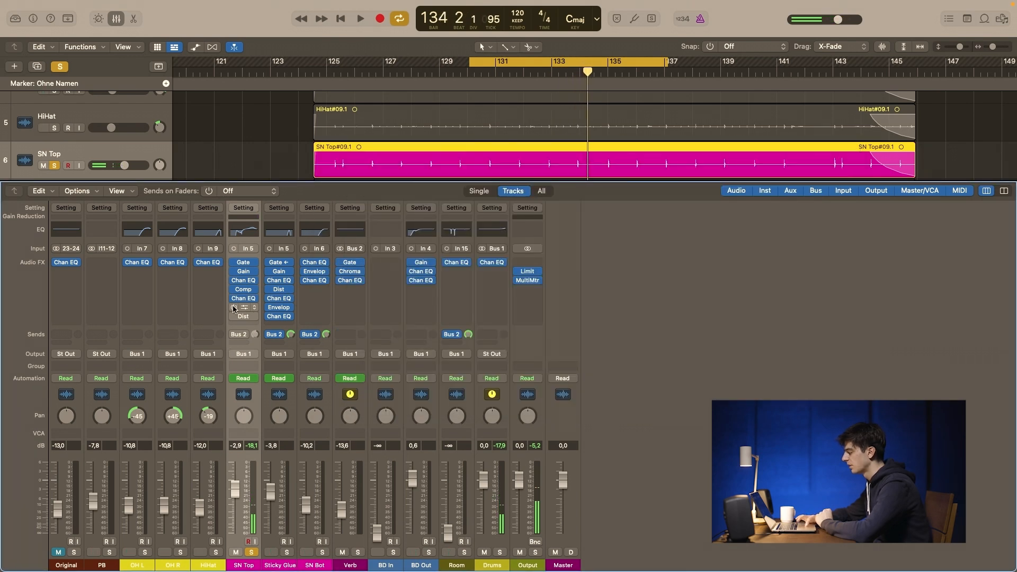
- Switch on SN Top's ChromaVerb, view its damping EQ and output EQ settings, and audition the snare with the room reverb
click(244, 307)
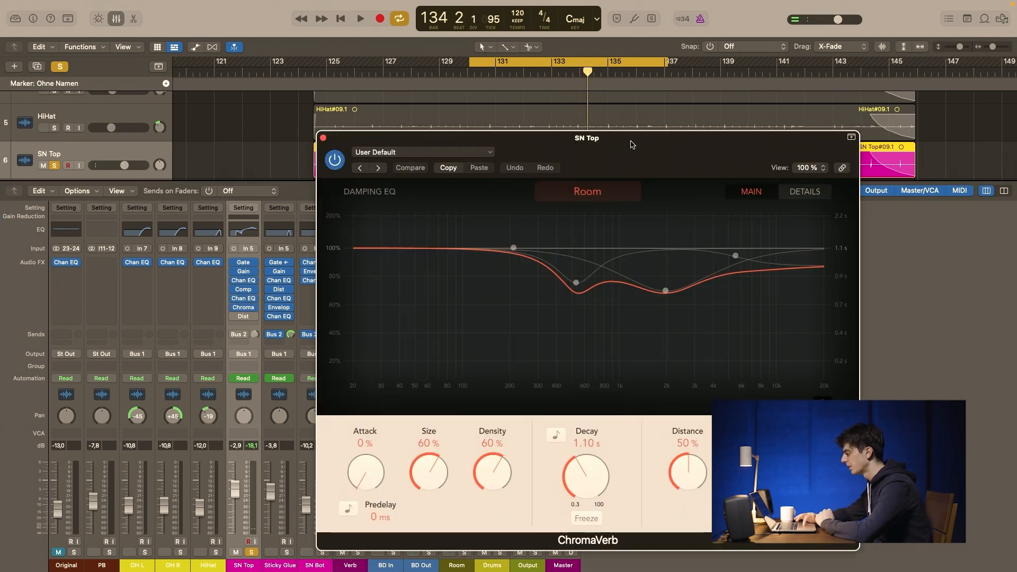
drag(630, 141, 577, 109)
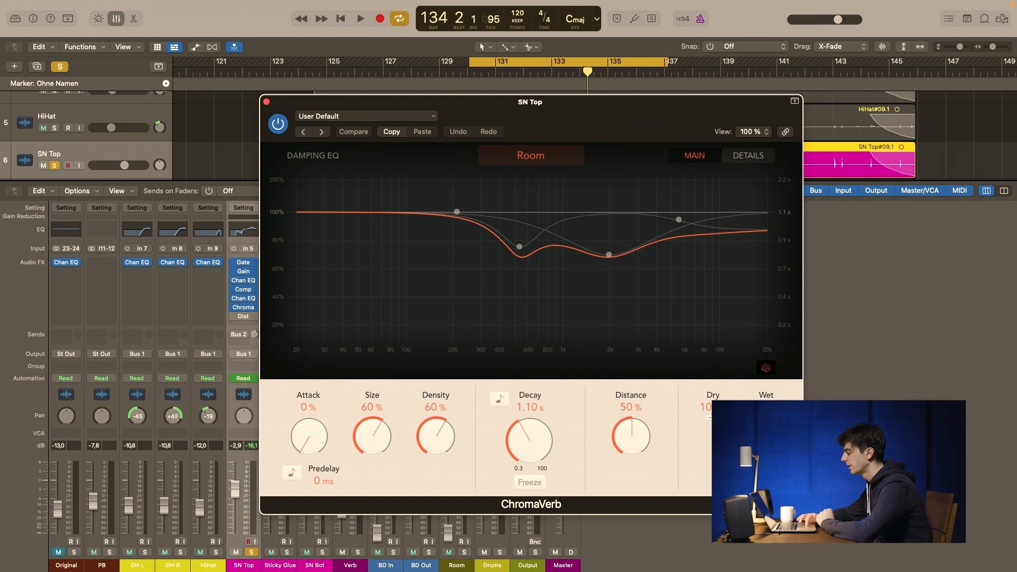
click(747, 156)
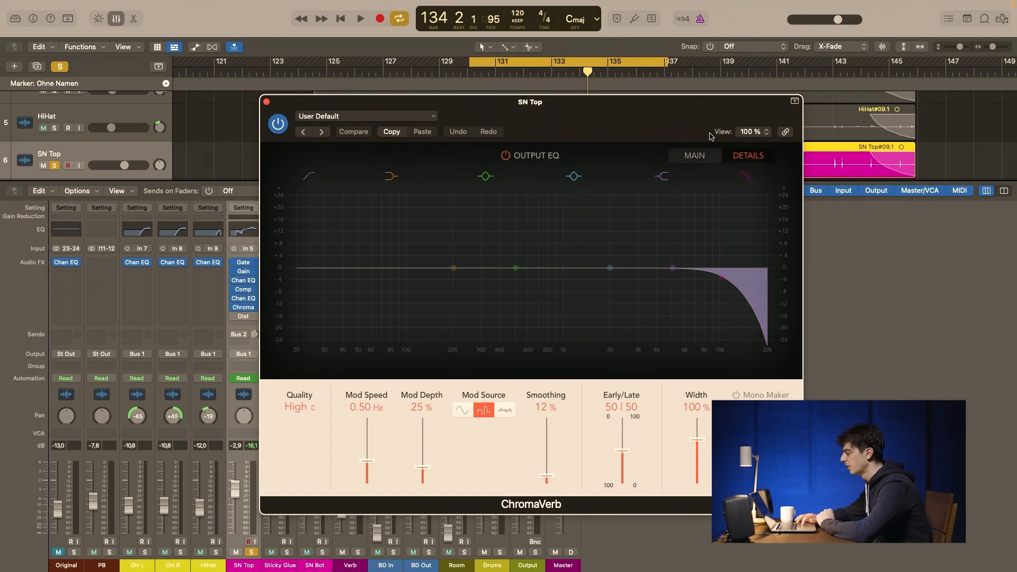
click(694, 156)
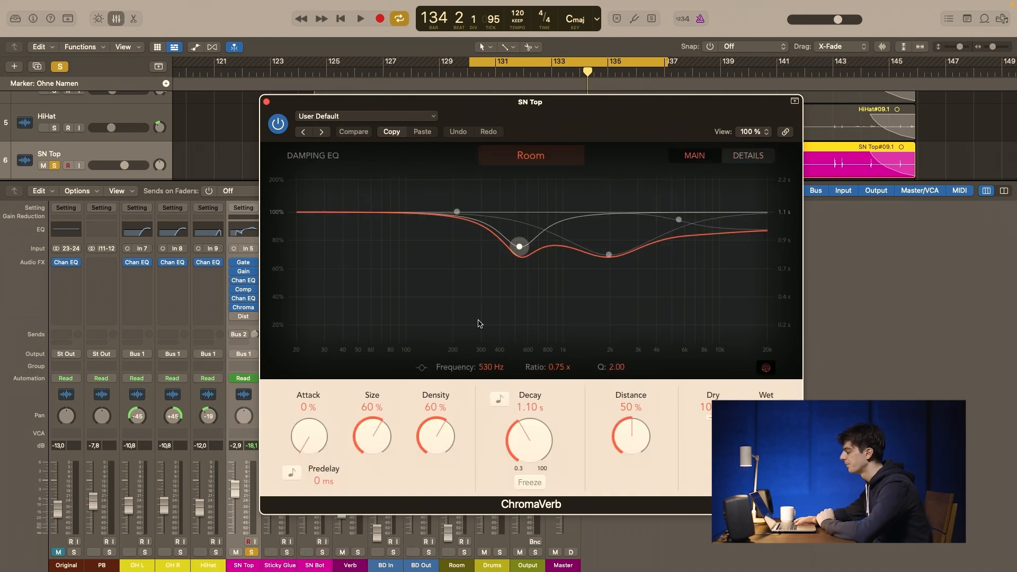
key(space)
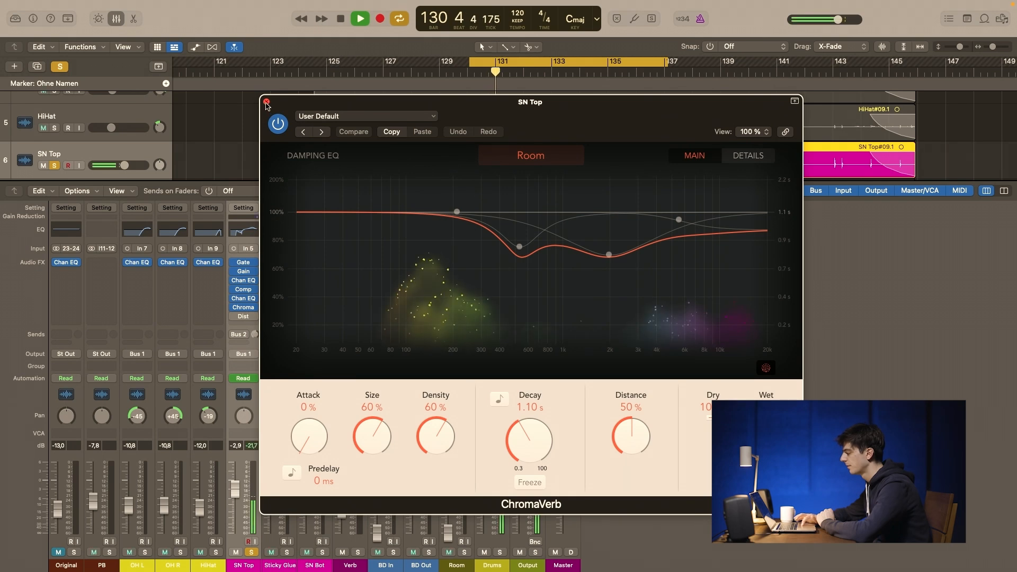
click(266, 102)
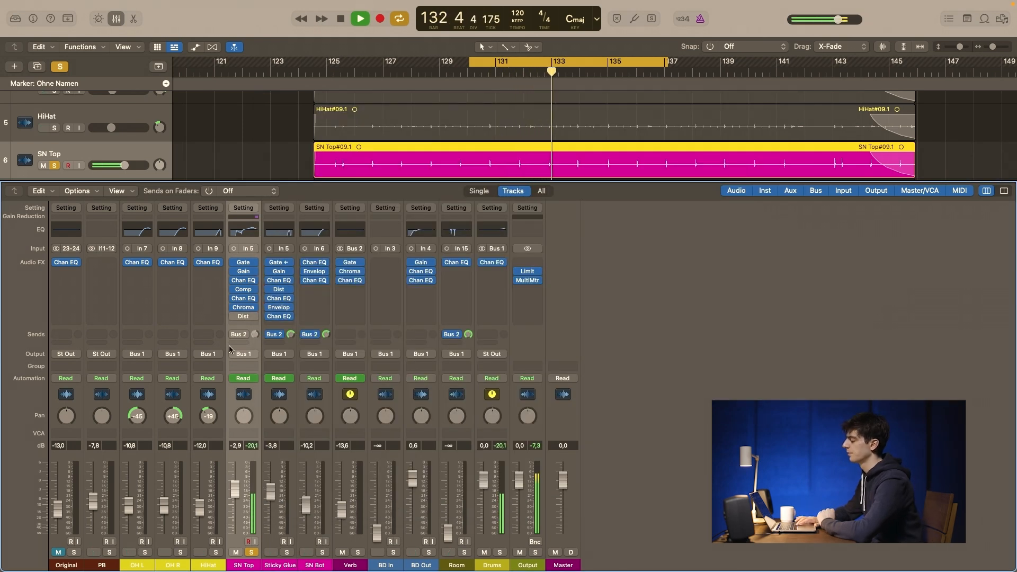
key(space)
- Switch on SN Top's Distortion, view its drive and output settings, and compare the playing snare with it bypassed and active
click(243, 316)
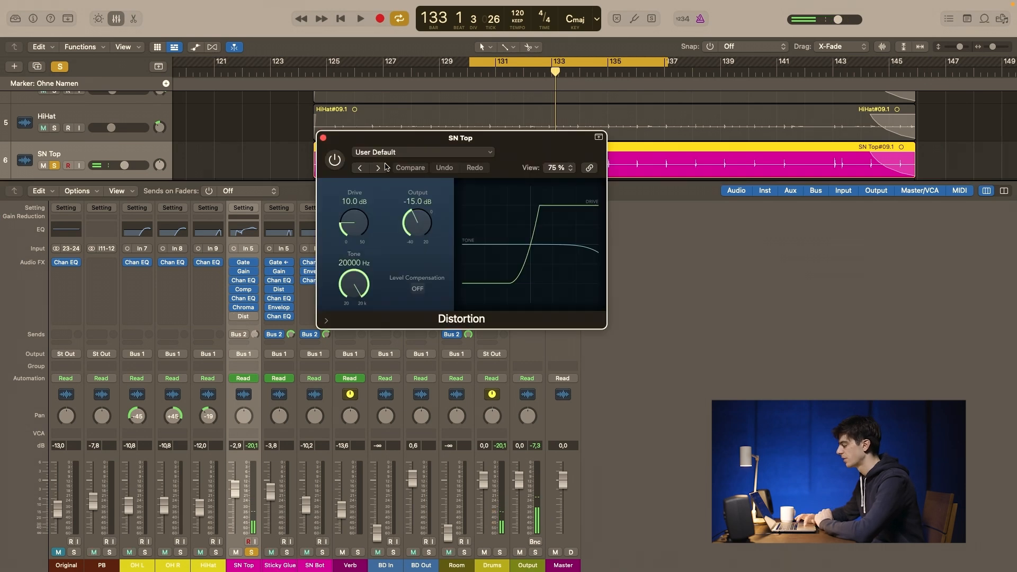
drag(539, 144, 586, 157)
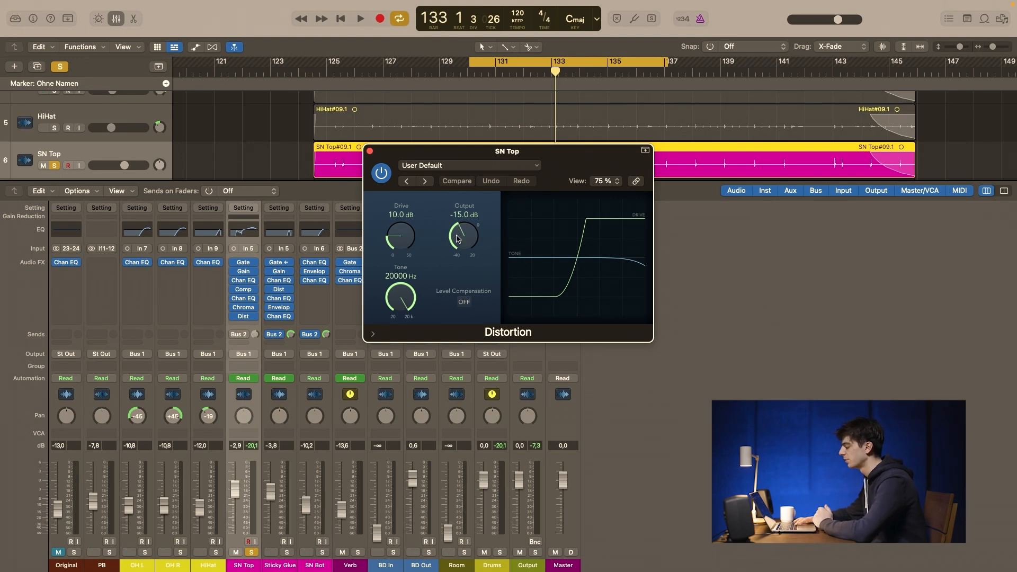
key(space)
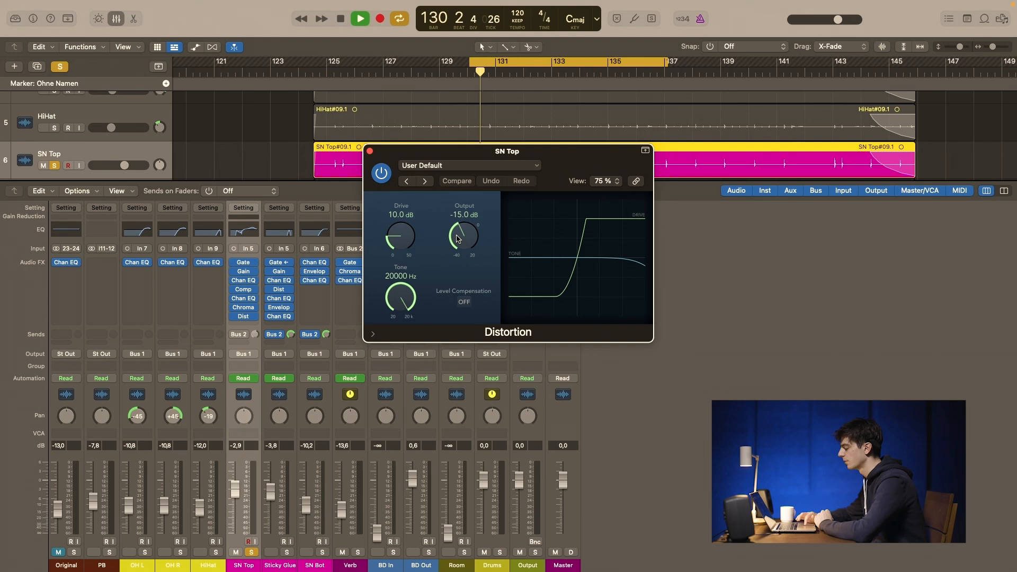
click(380, 174)
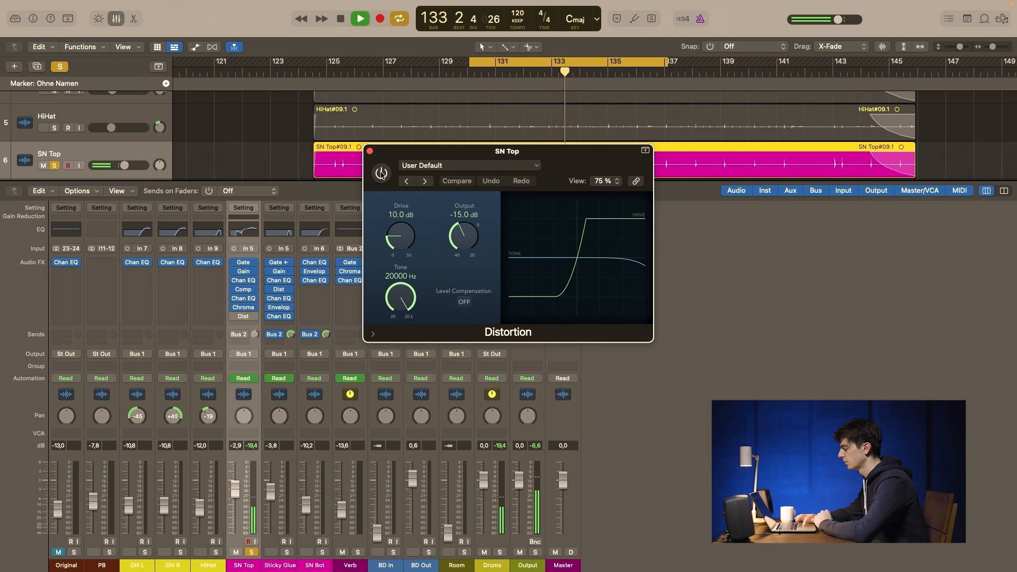
click(380, 174)
click(370, 152)
key(space)
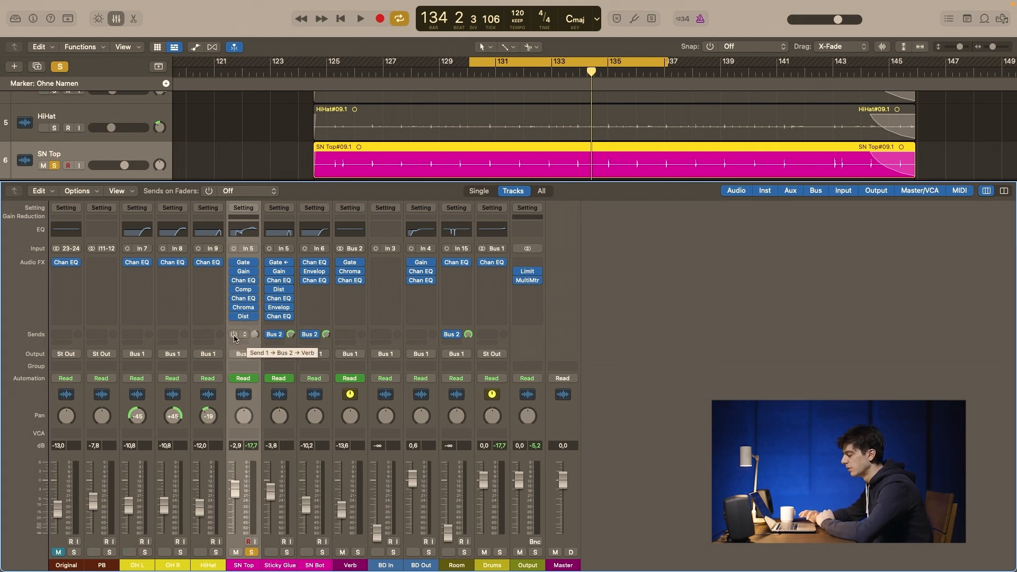
- Enable SN Top's Bus 2 send to the Verb channel and take SN Top out of solo
click(234, 335)
click(252, 552)
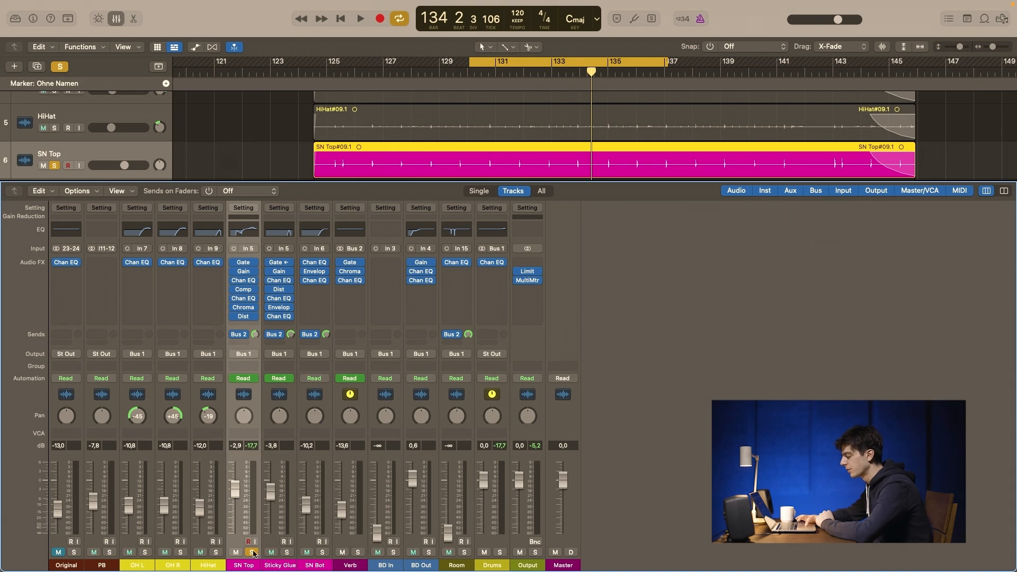
click(276, 512)
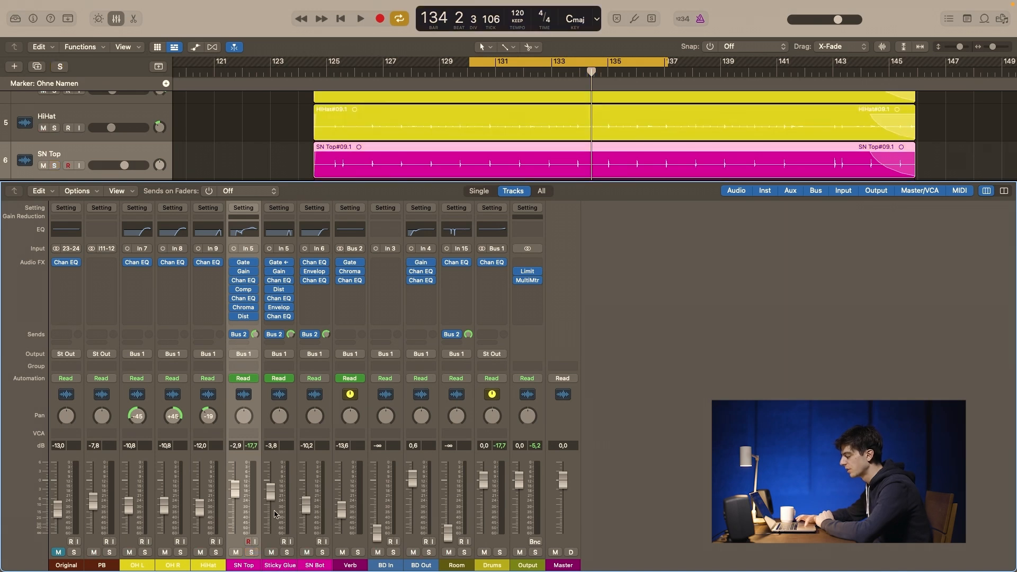
- Solo the SN Bot channel, bypass all its plug-ins and its Bus 2 send, and audition the raw bottom snare
click(324, 527)
click(322, 551)
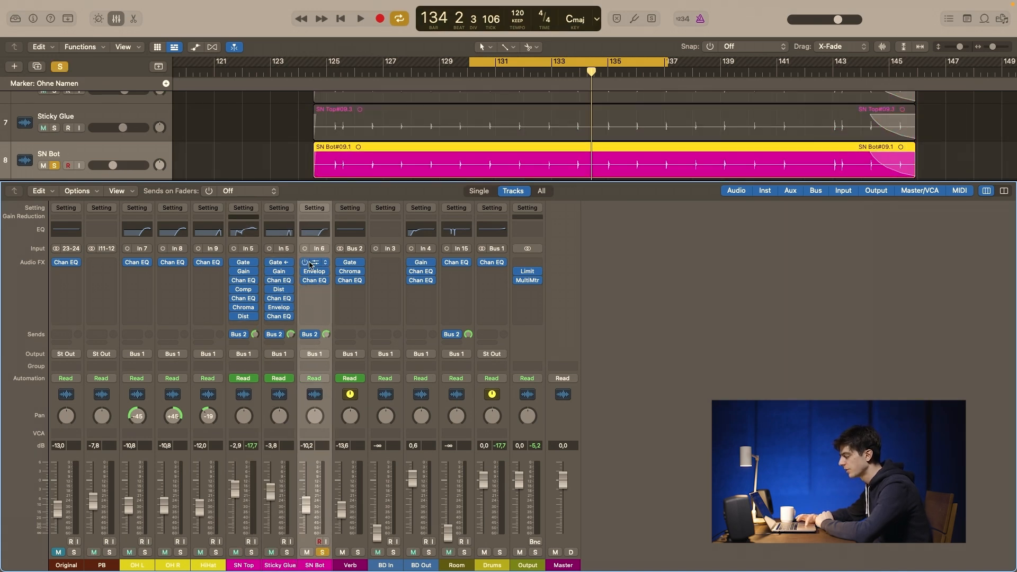
drag(304, 263, 304, 281)
click(305, 335)
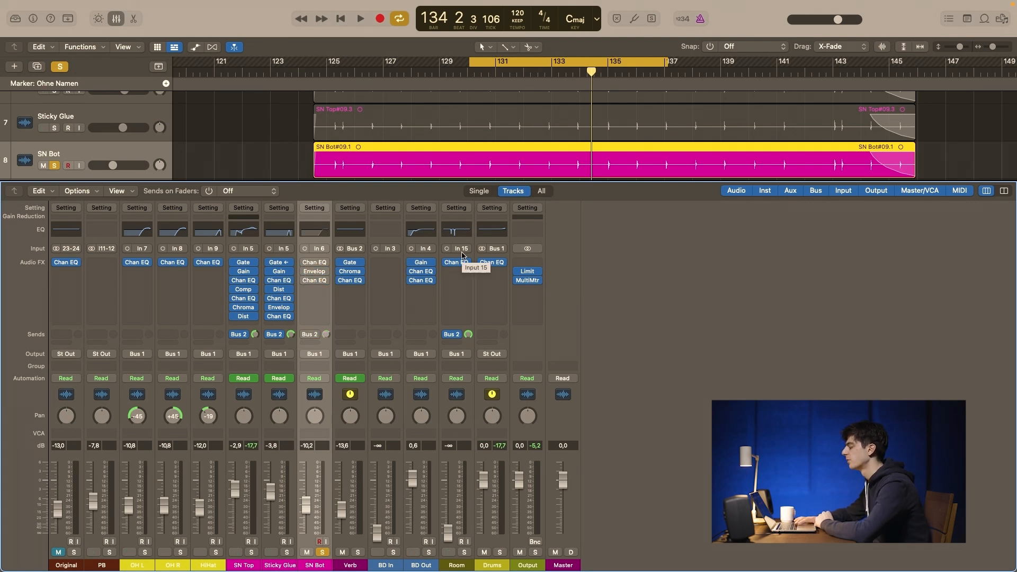
key(space)
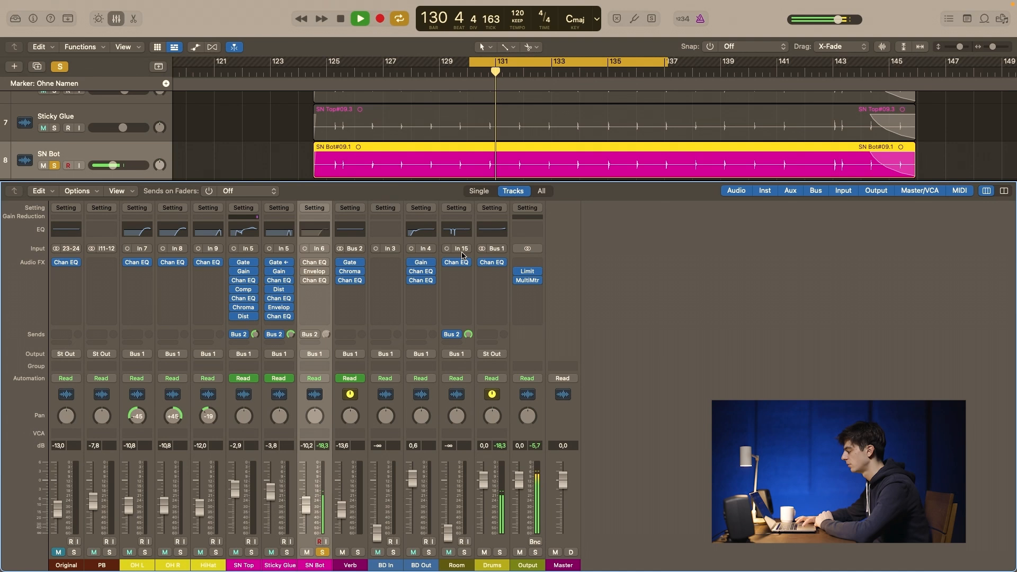
mouse_move(341, 273)
key(space)
- Switch on SN Bot's first Channel EQ, view its 4340 Hz low cut and audition the filtered bottom snare
click(314, 262)
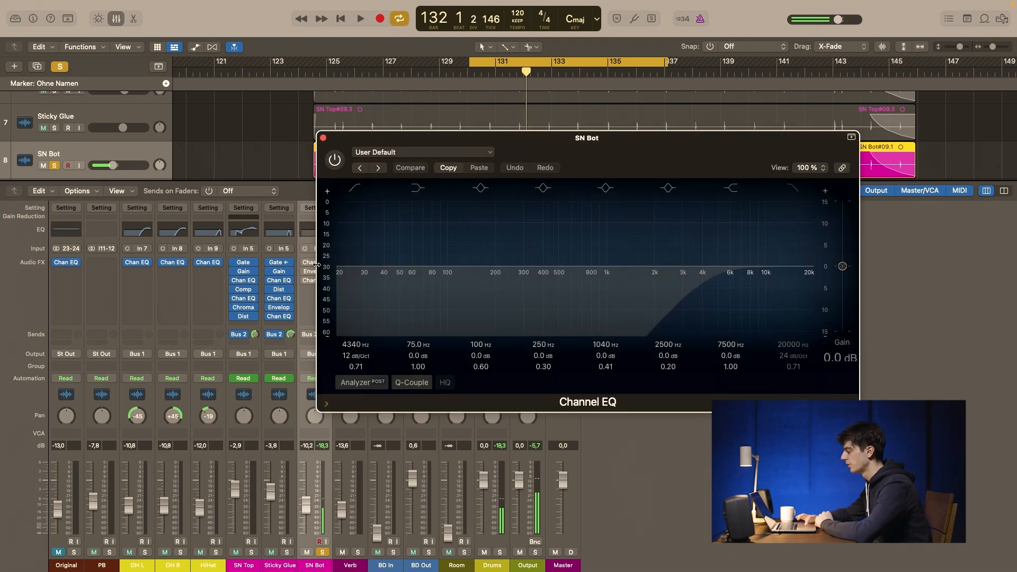
click(334, 160)
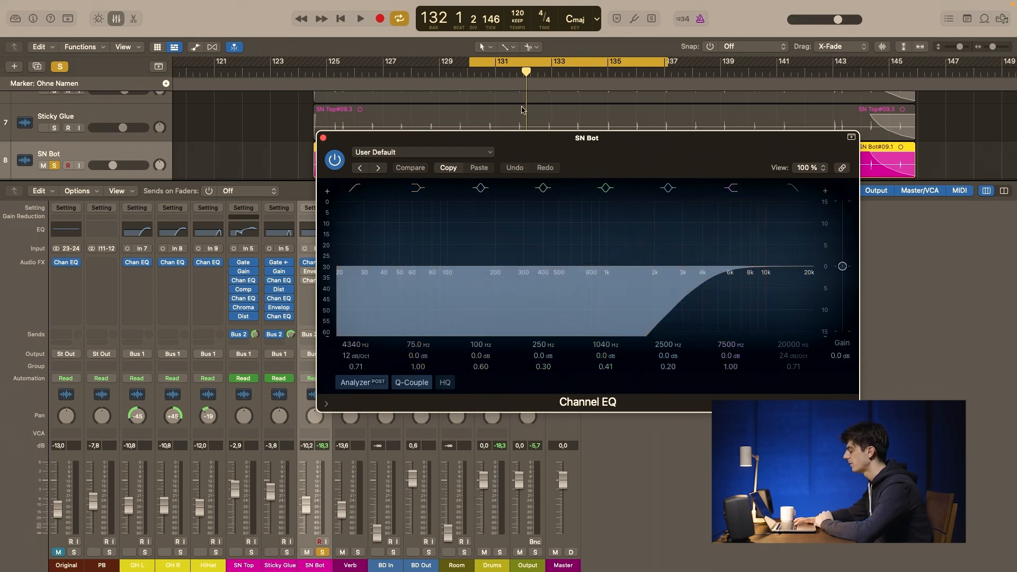
key(space)
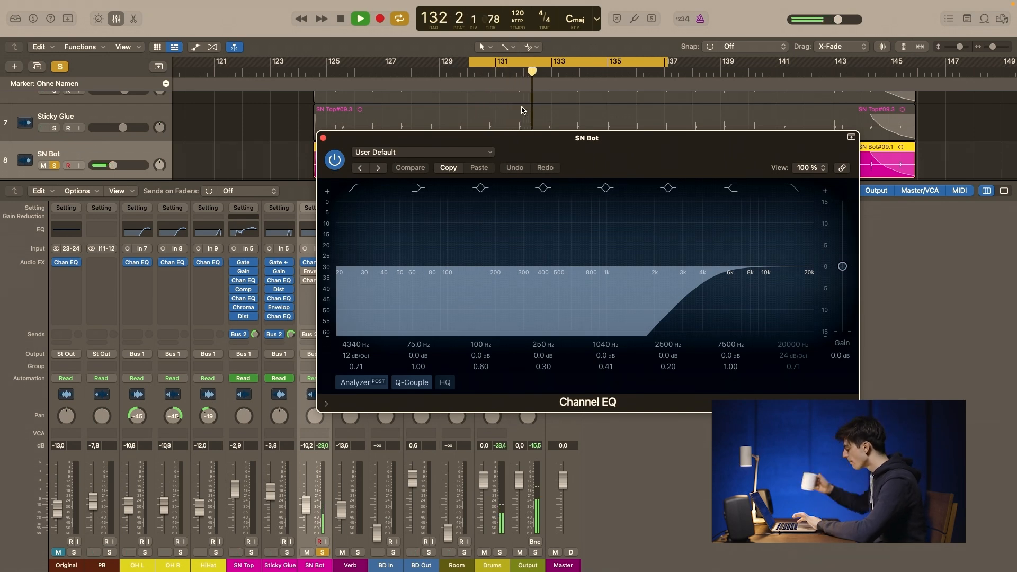
key(space)
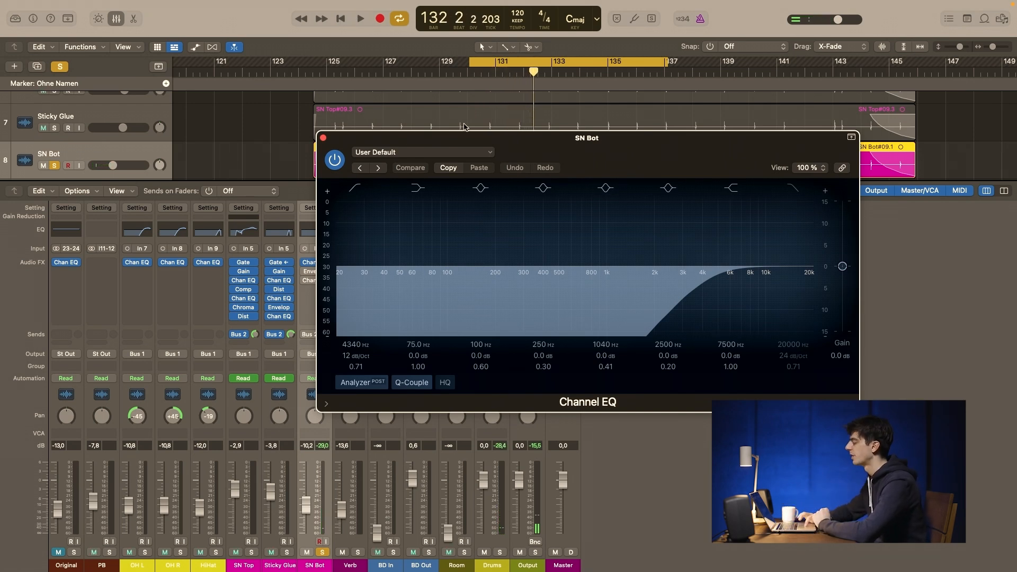
click(323, 137)
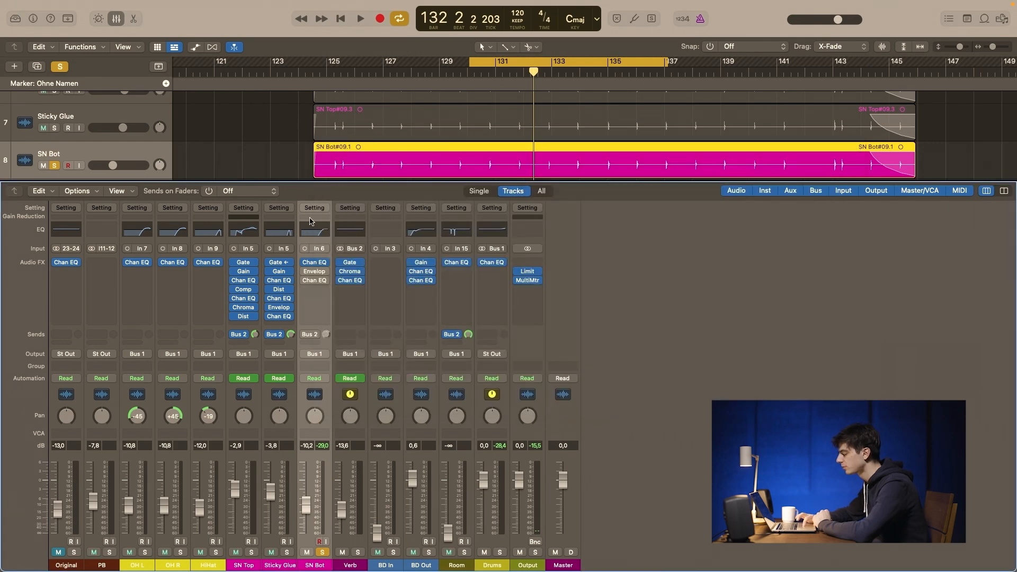
- Switch on SN Bot's Enveloper, view its attack and release settings, and compare the playing snare with it bypassed and active
click(317, 272)
click(336, 162)
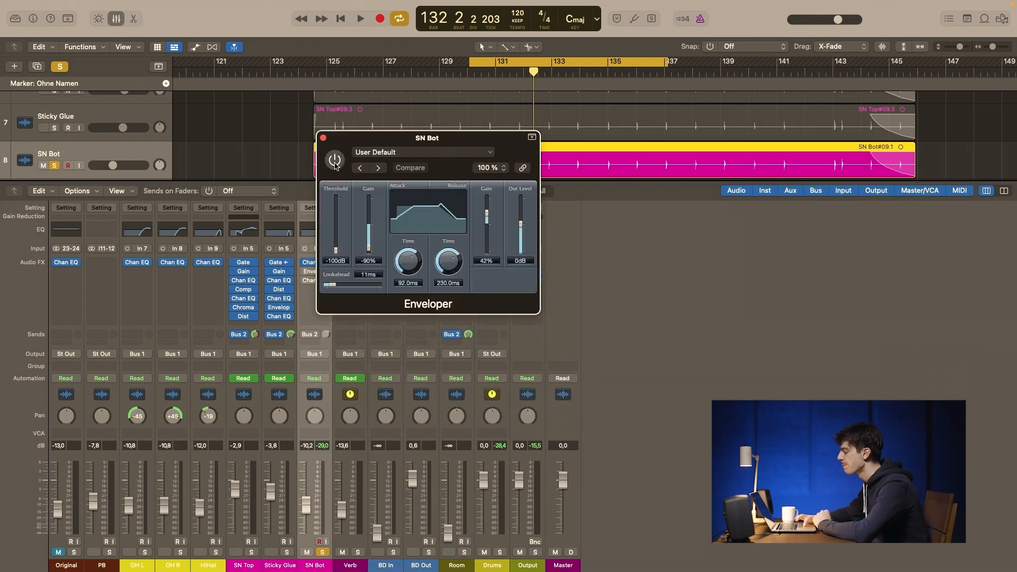
drag(397, 141, 415, 144)
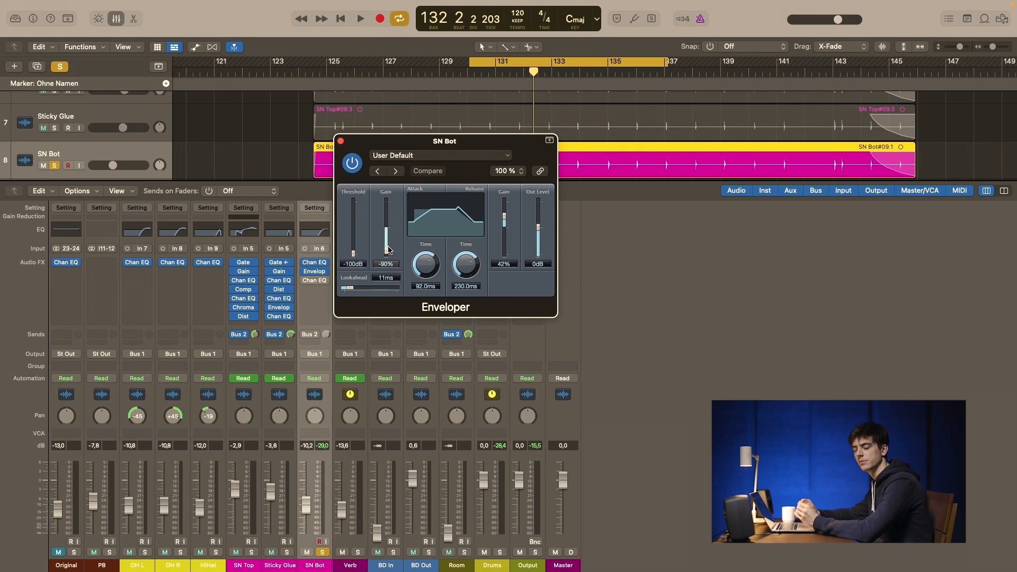
key(space)
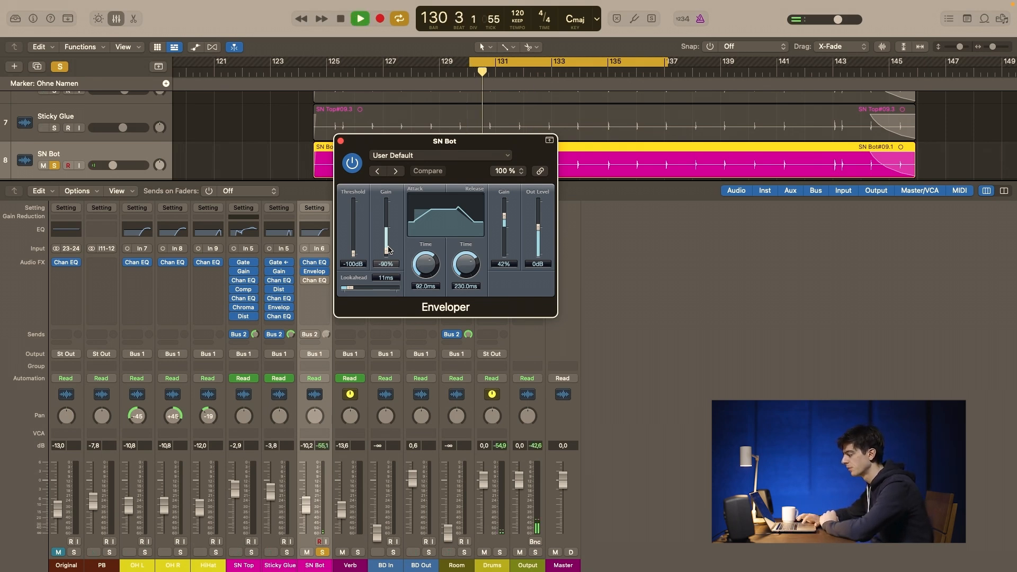
click(353, 164)
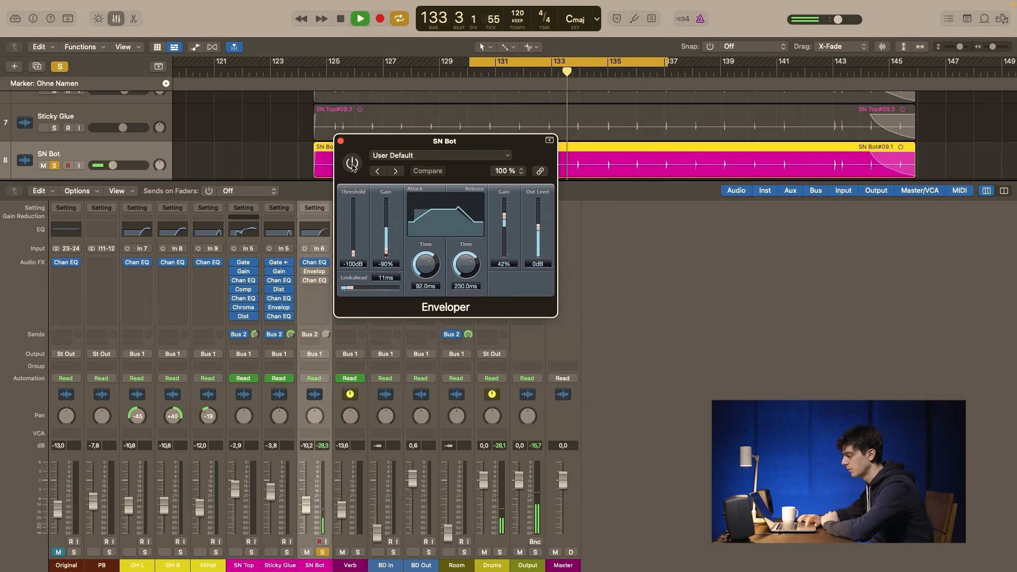
click(352, 164)
key(space)
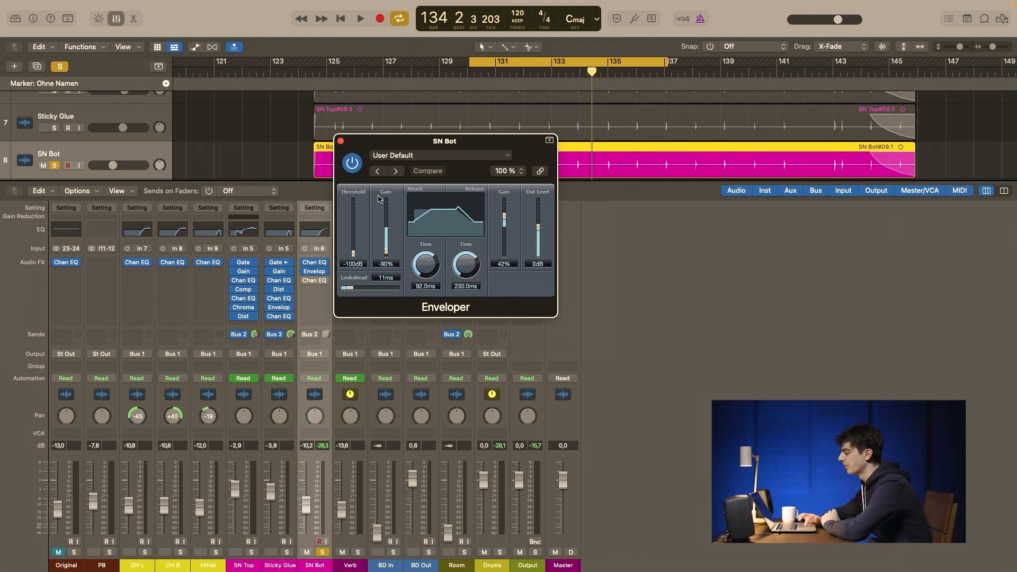
key(space)
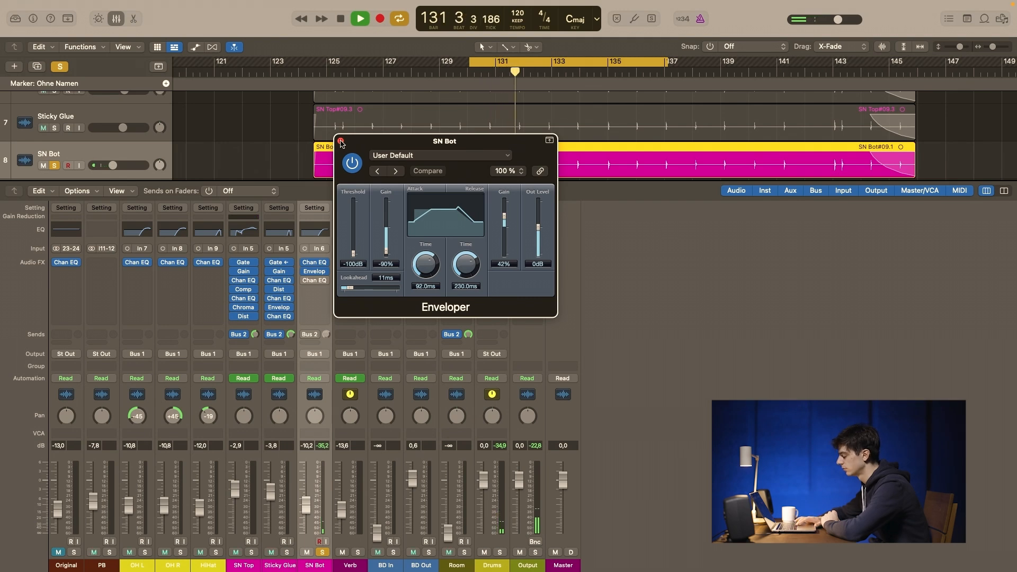
key(space)
click(341, 142)
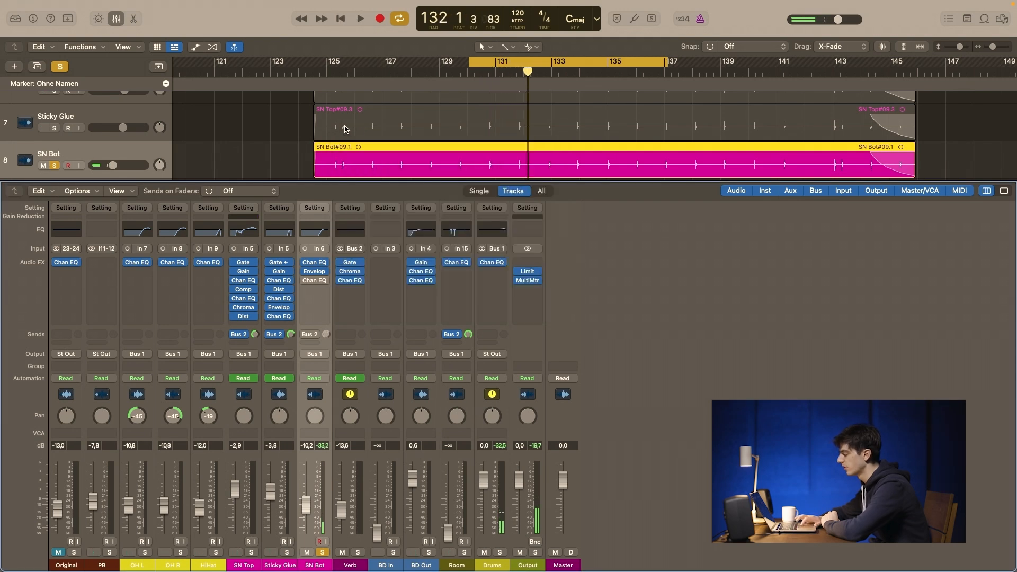
- Switch on SN Bot's second Channel EQ, view its 6400 Hz boost and audition the bottom snare with it active
click(315, 280)
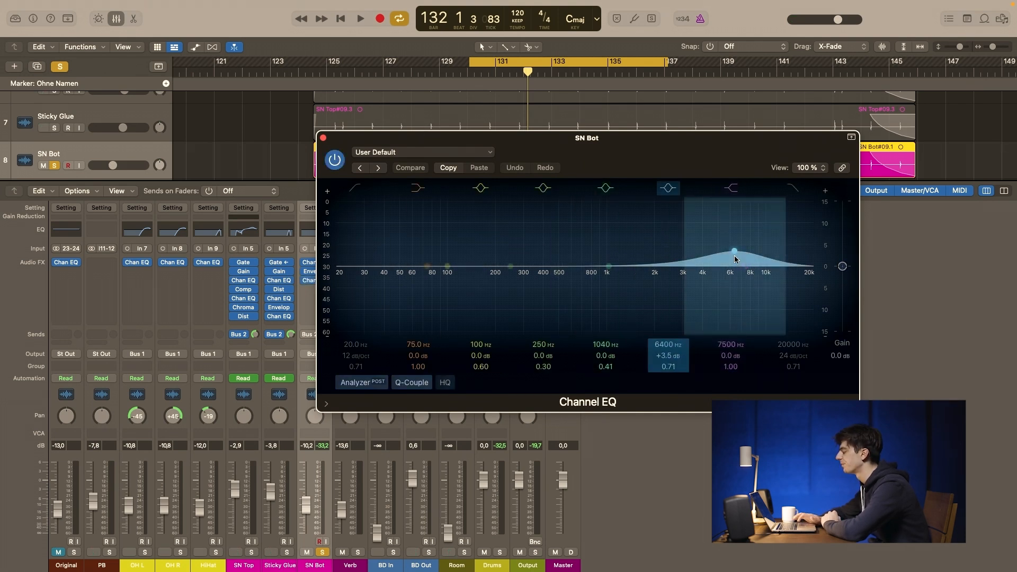
key(space)
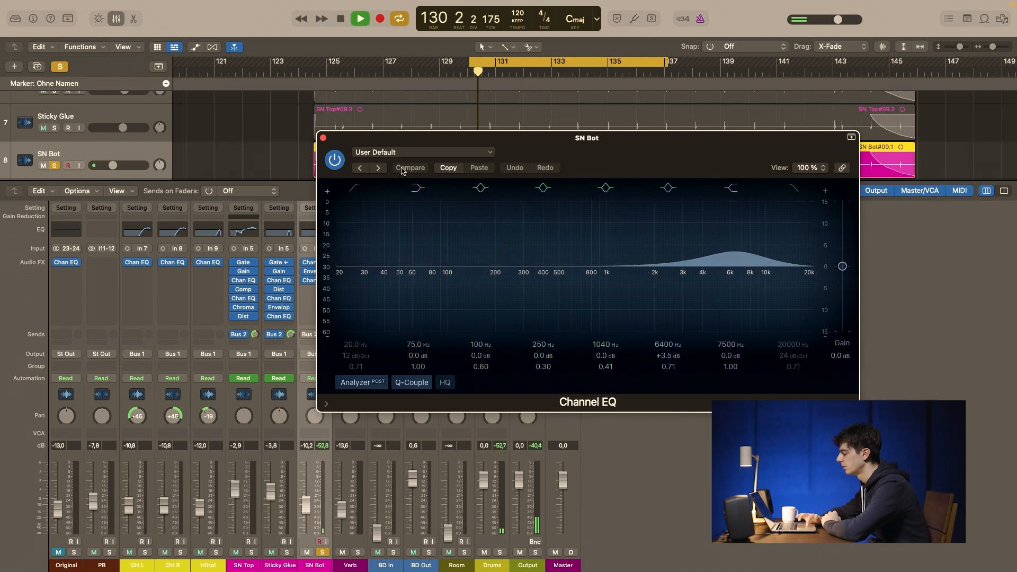
click(323, 137)
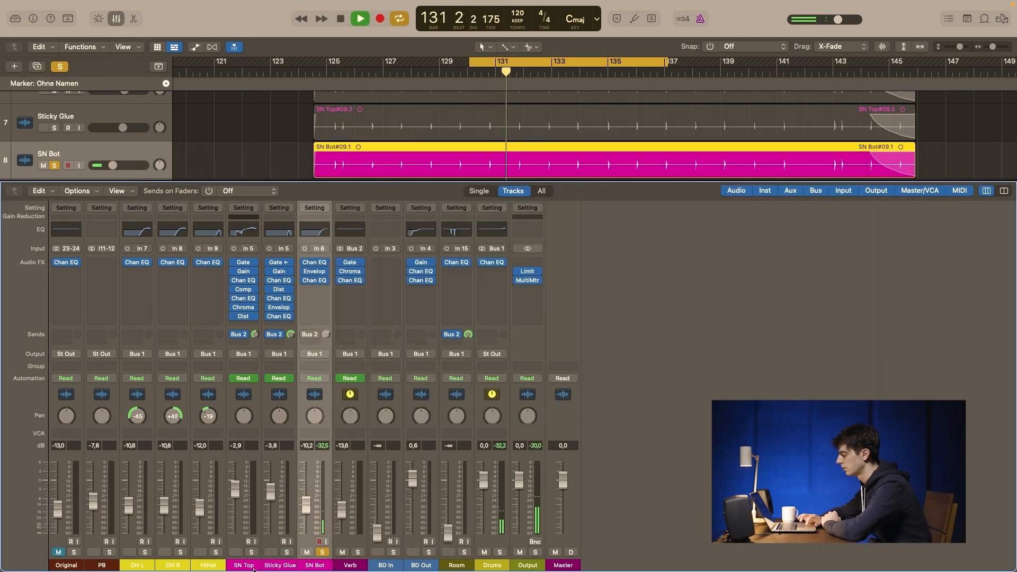
- Audition SN Top soloed together with SN Bot, with the Verb channel muted, and take both snares out of solo
click(251, 552)
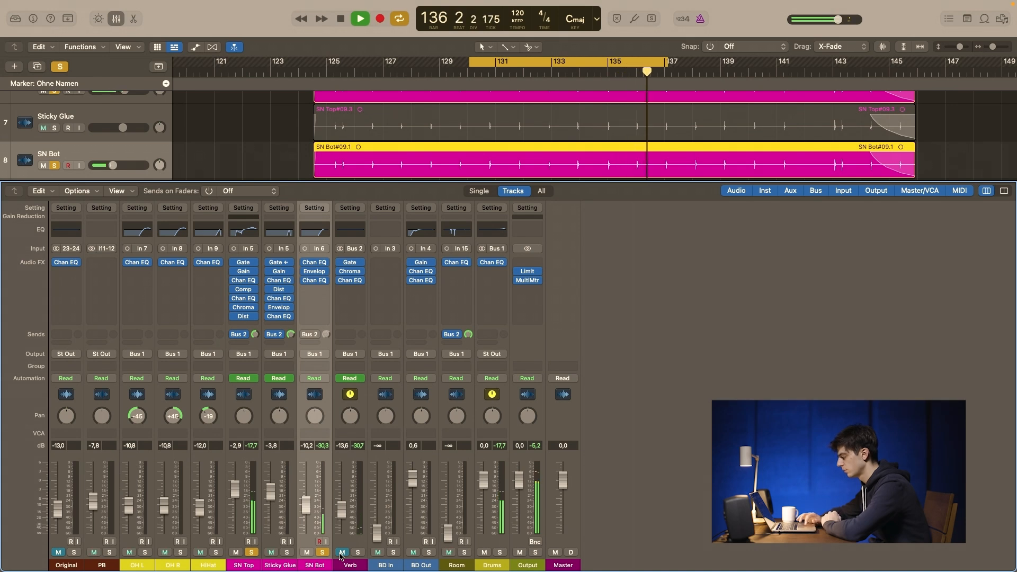
key(space)
click(251, 553)
click(322, 552)
- Solo the Original channel, play the recording for comparison and take it out of solo
click(74, 553)
key(space)
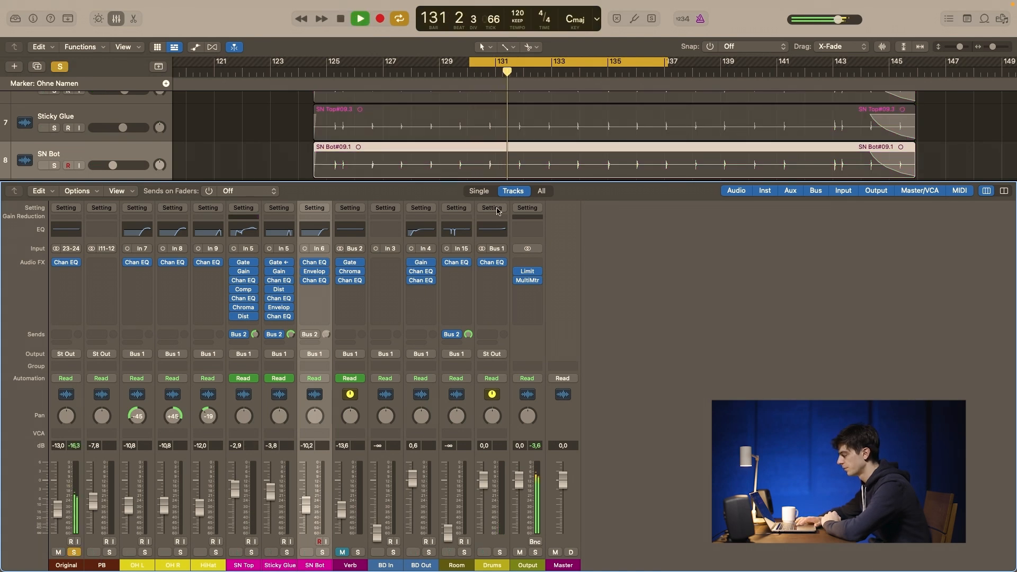
key(space)
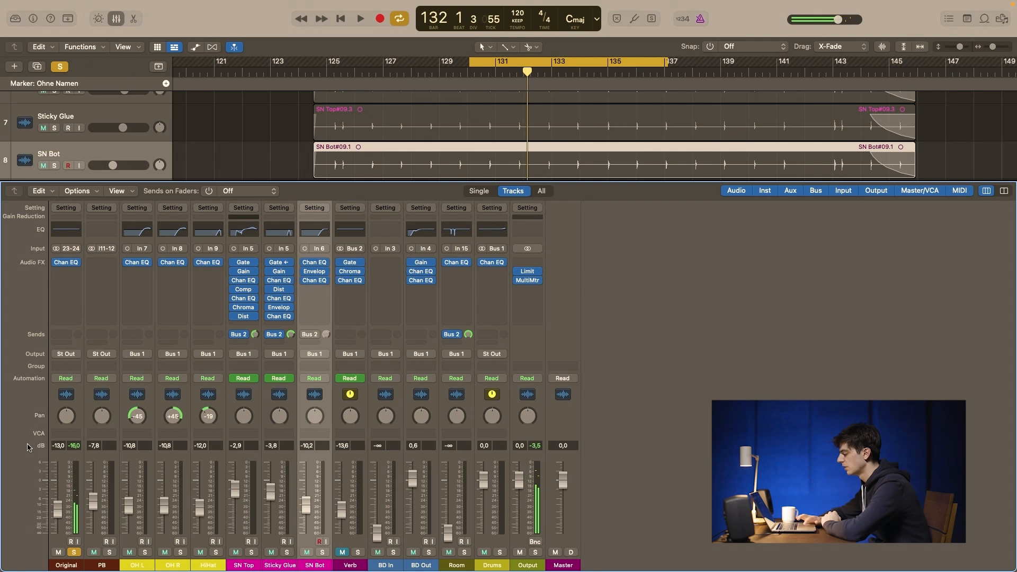
click(74, 552)
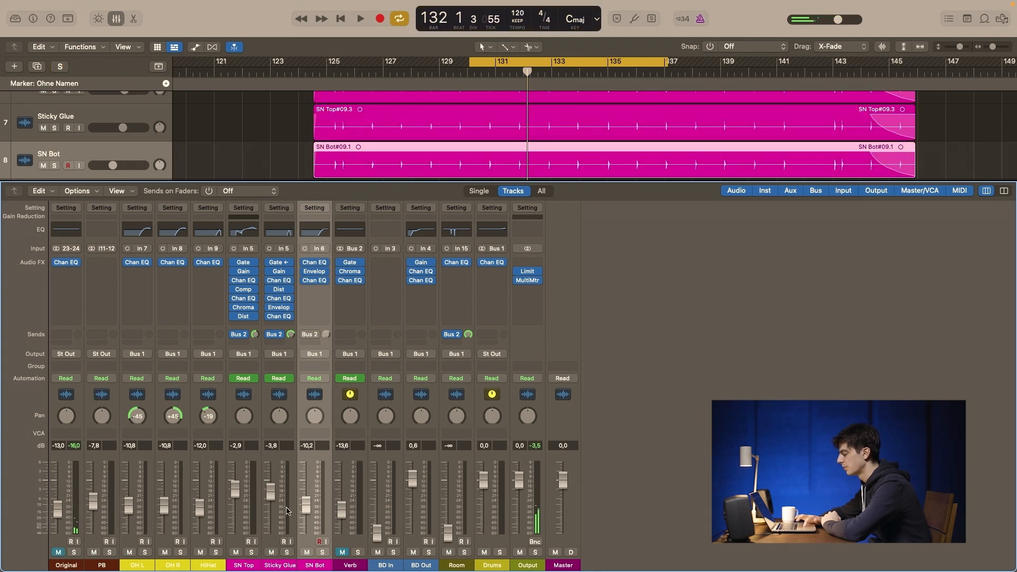
- Bypass every Sticky Glue plug-in after the Gate along with its Bus 2 send, and solo the channel
click(284, 542)
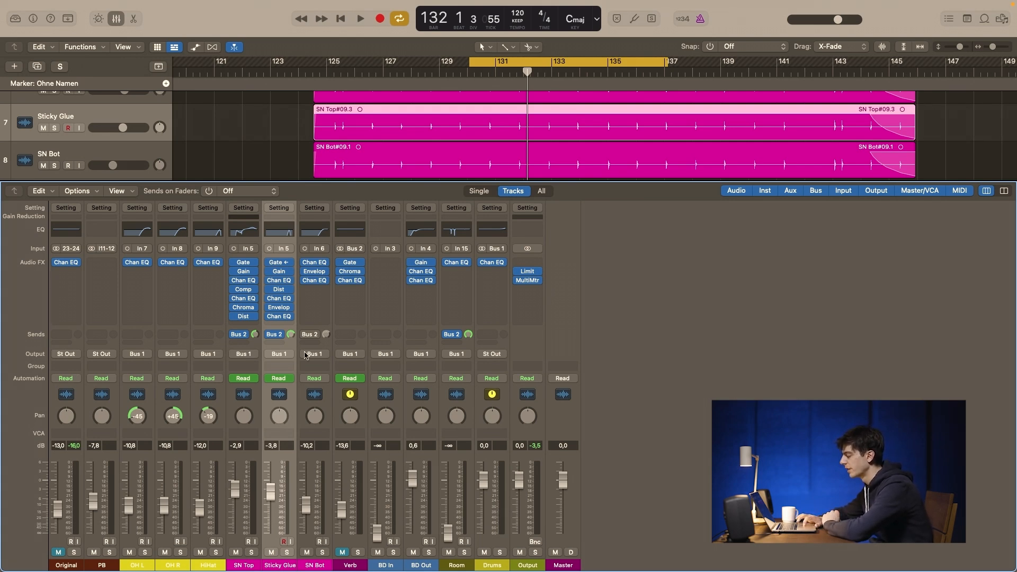
mouse_move(268, 267)
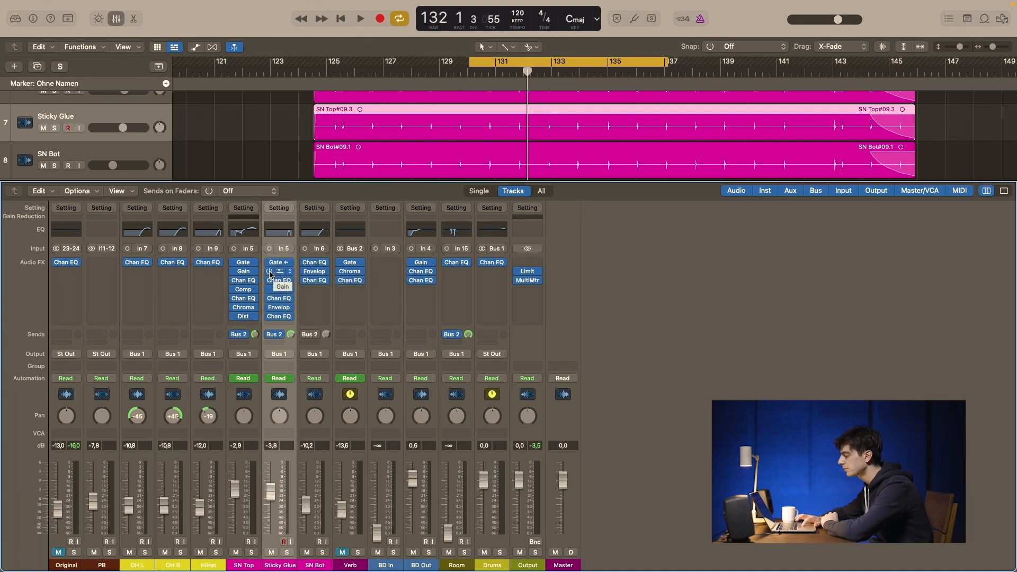
drag(270, 272, 270, 325)
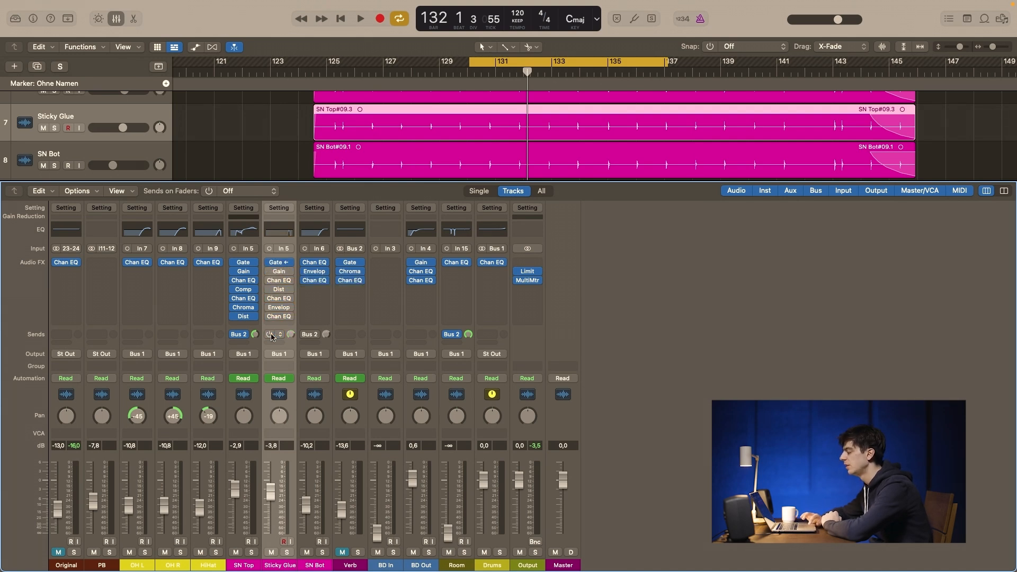
click(287, 552)
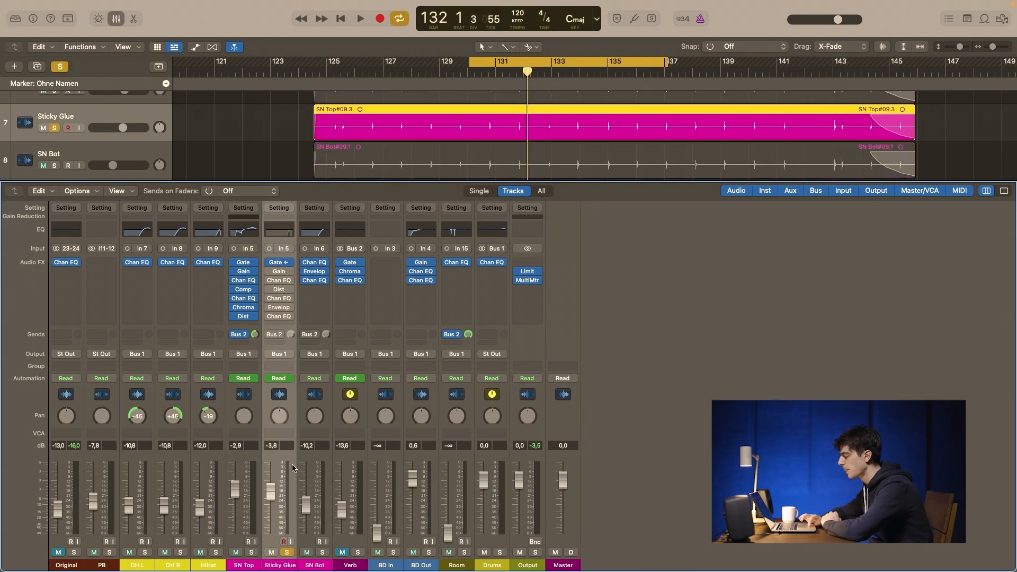
- View Sticky Glue's Noise Gate settings and examine which channel feeds its side chain
click(279, 264)
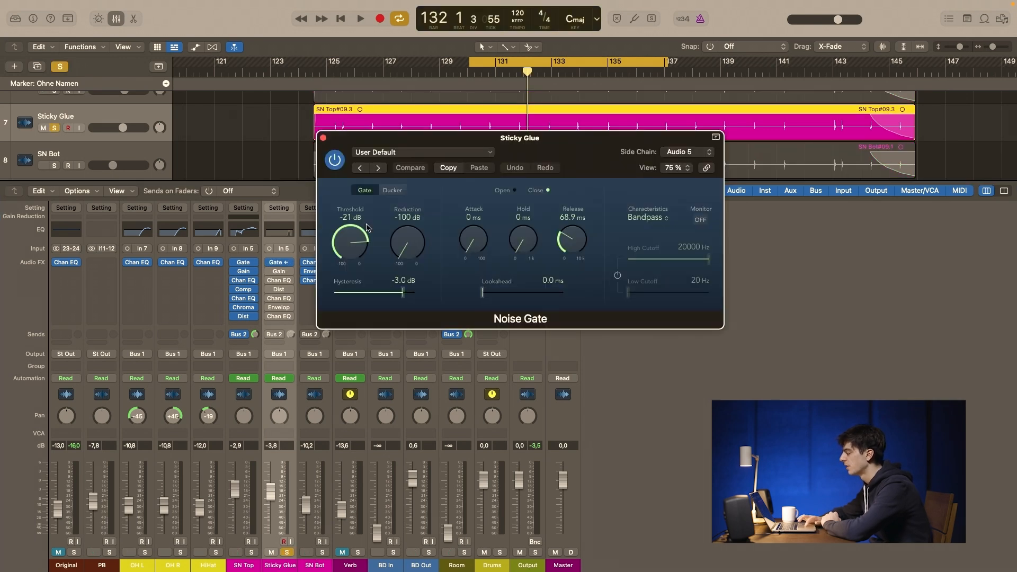
click(322, 138)
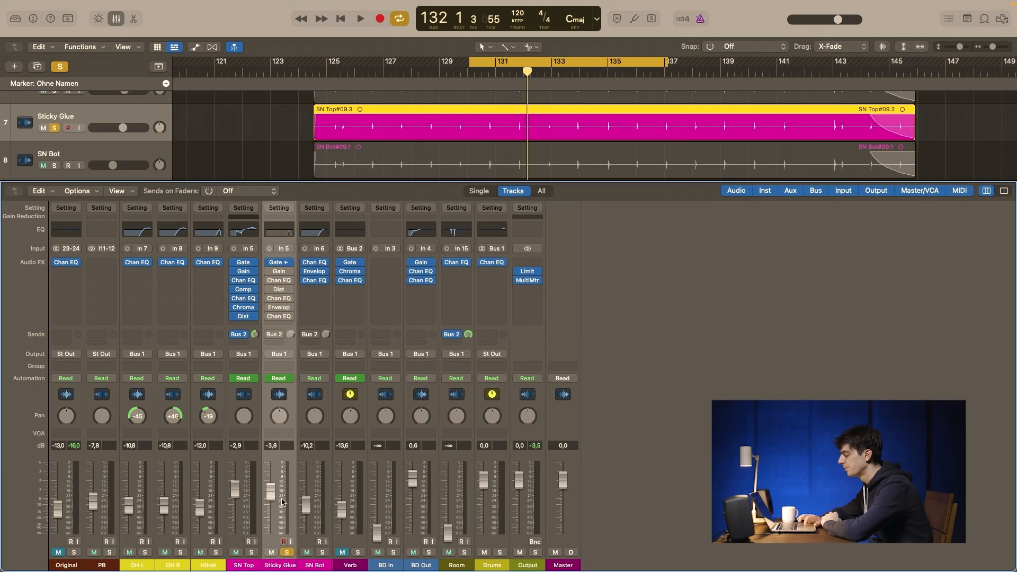
click(279, 262)
click(694, 155)
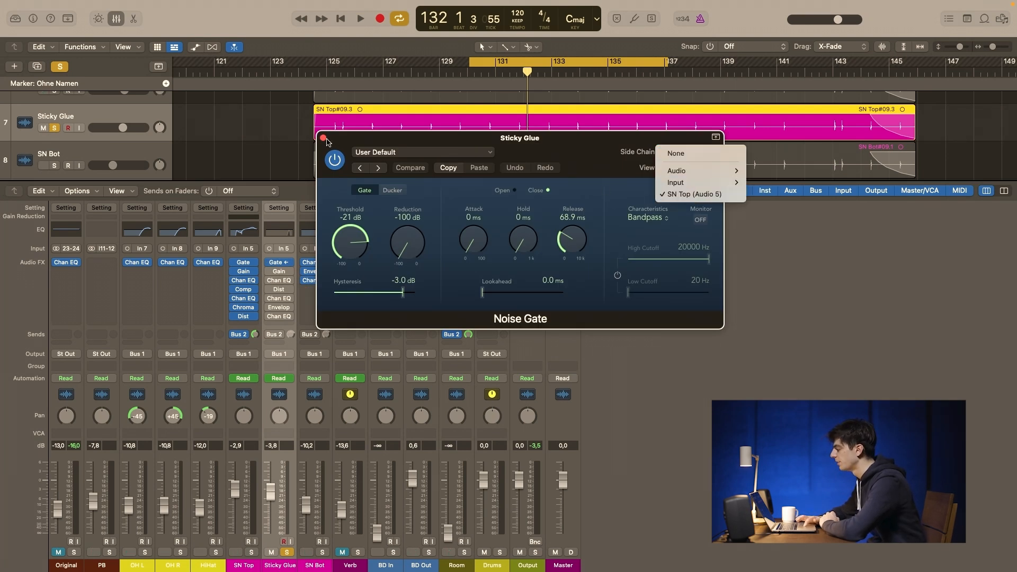
click(326, 140)
click(323, 138)
- Switch on Sticky Glue's Gain and first Channel EQ, and compare the playing sound with the 12800 Hz cut off and on
click(257, 505)
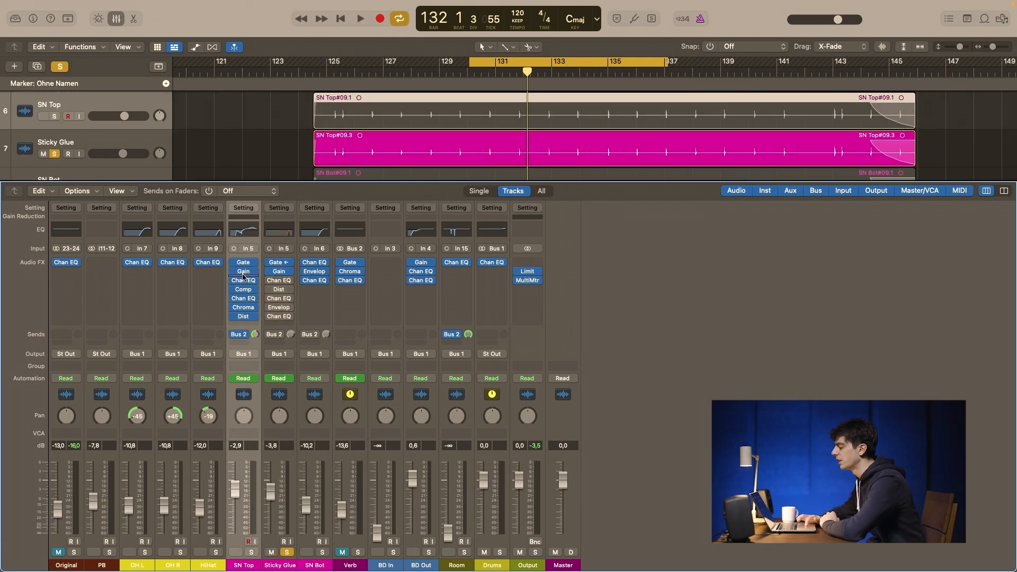
click(279, 283)
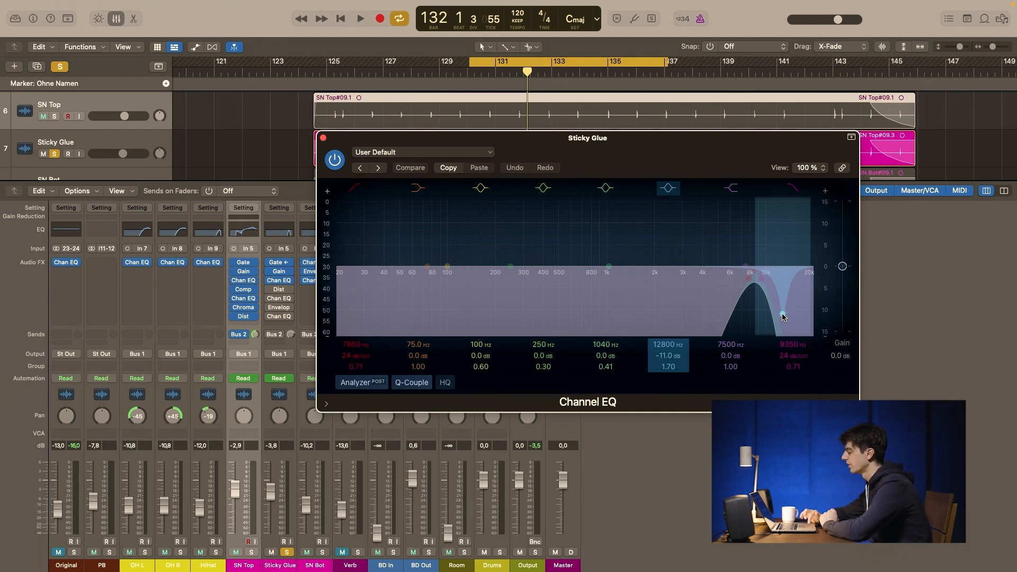
click(662, 194)
key(space)
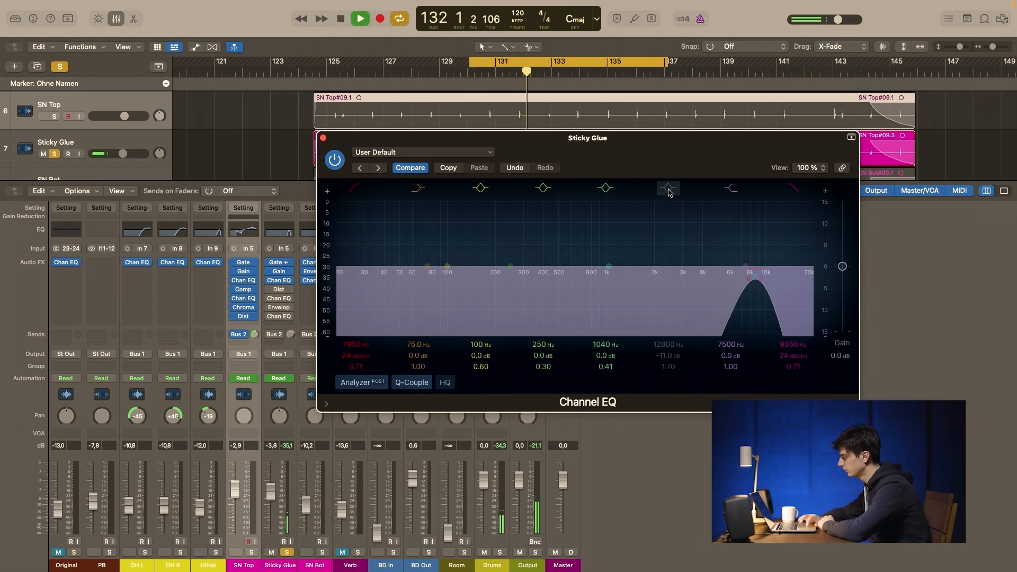
click(669, 191)
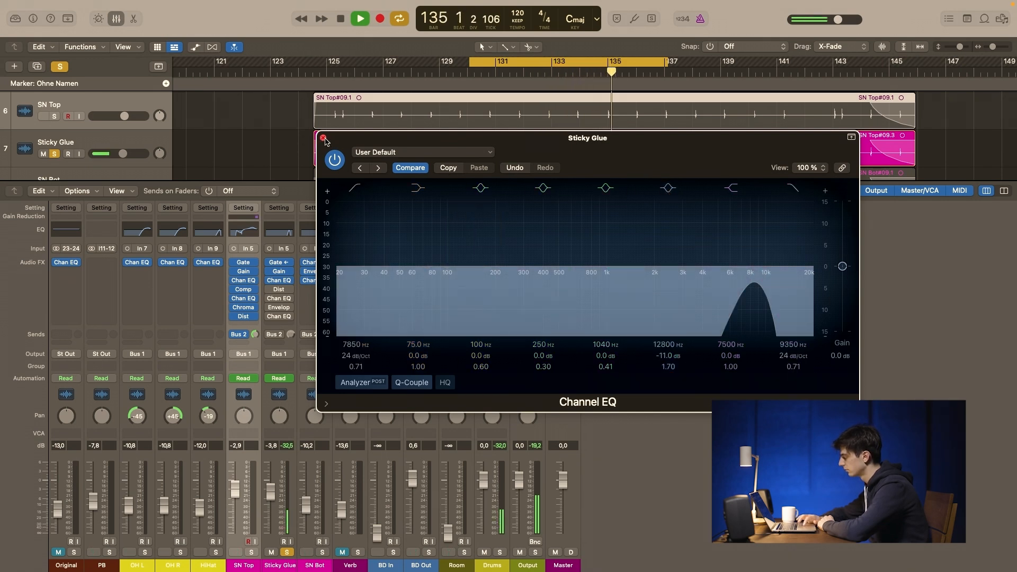
click(323, 138)
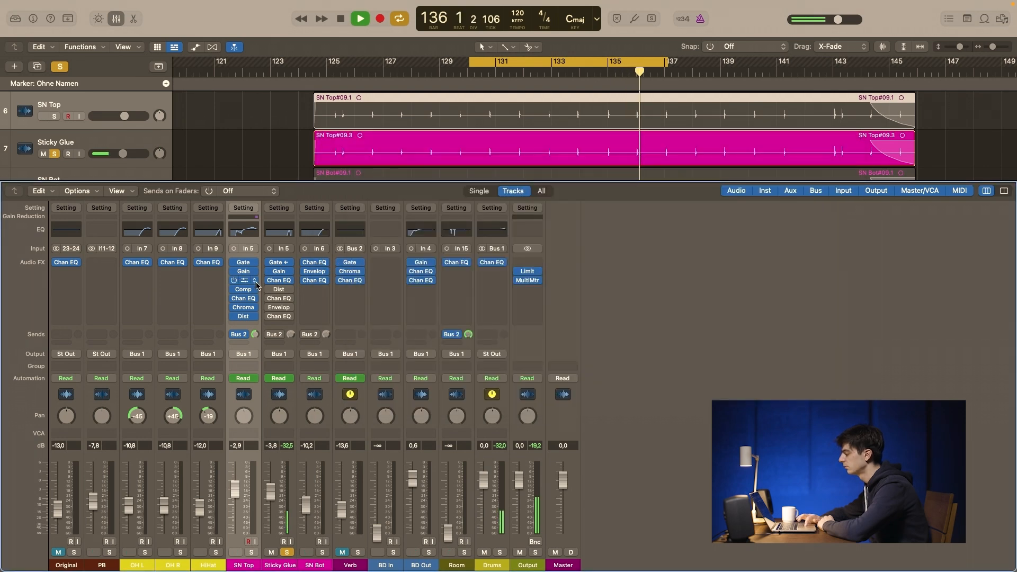
- Examine the playing sound's frequency spectrum in the Output channel's MultiMeter, and stop playback
click(527, 284)
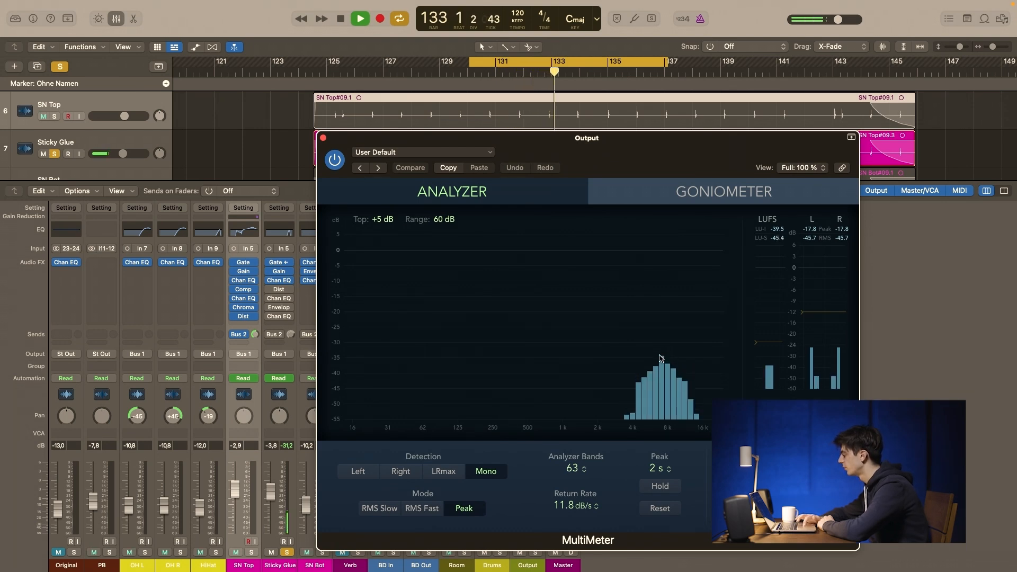
click(322, 138)
key(space)
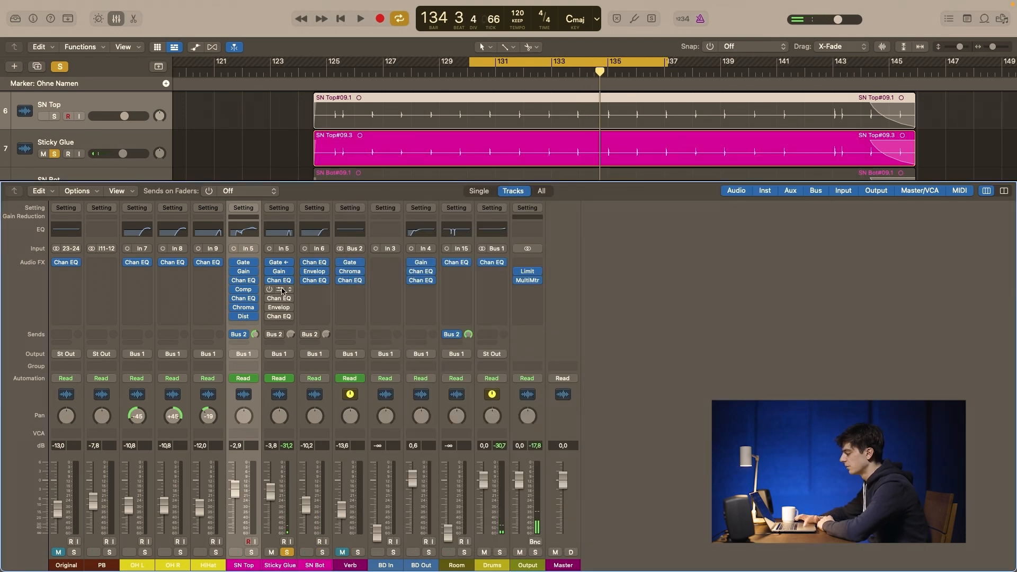
- Switch on Sticky Glue's Distortion, review its drive, output and tone settings, and play the loop through it
click(281, 291)
drag(429, 145, 446, 161)
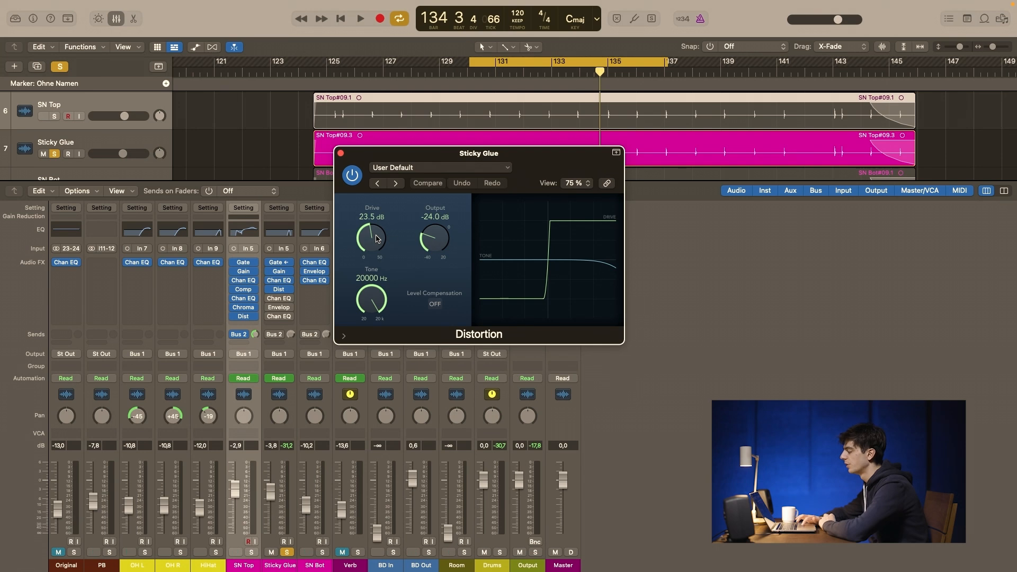
key(space)
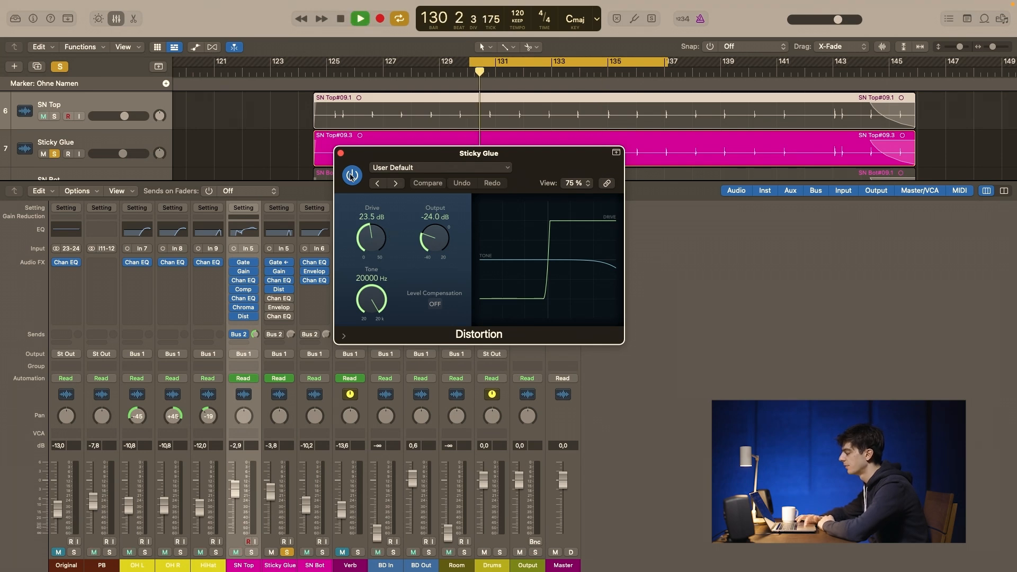
click(341, 154)
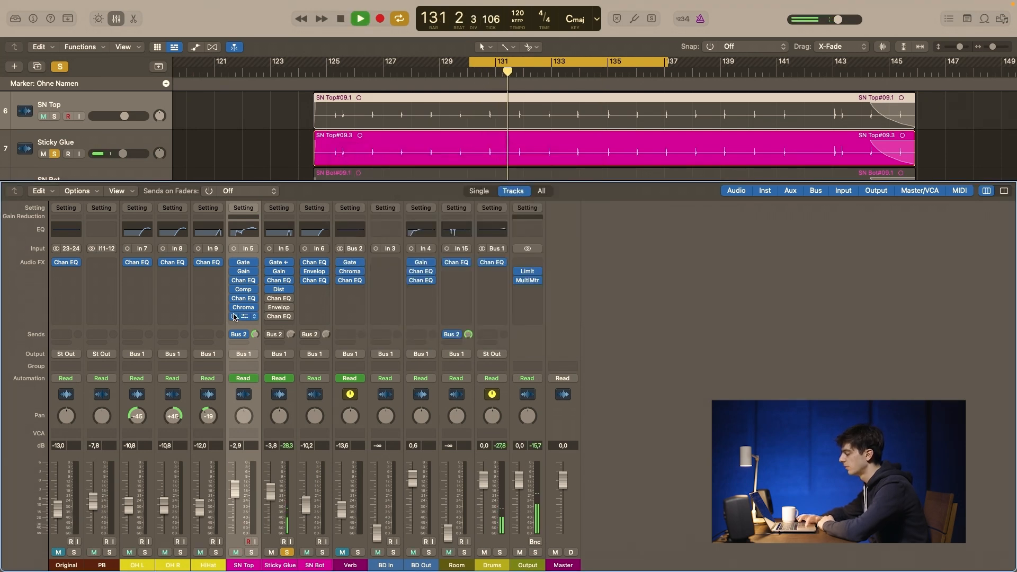
- Switch on Sticky Glue's second Channel EQ during playback, and review its overall gain setting
click(279, 301)
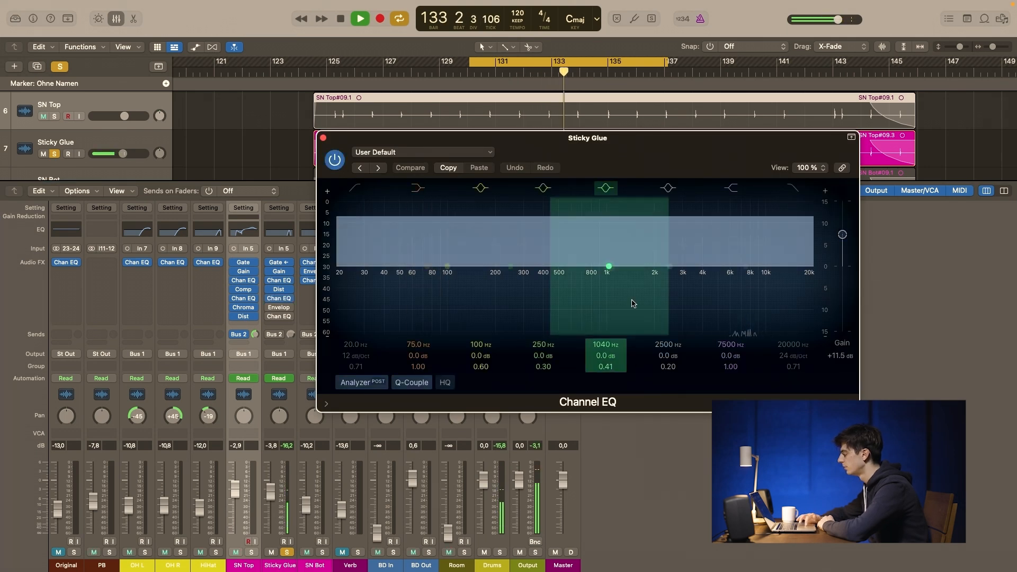
key(space)
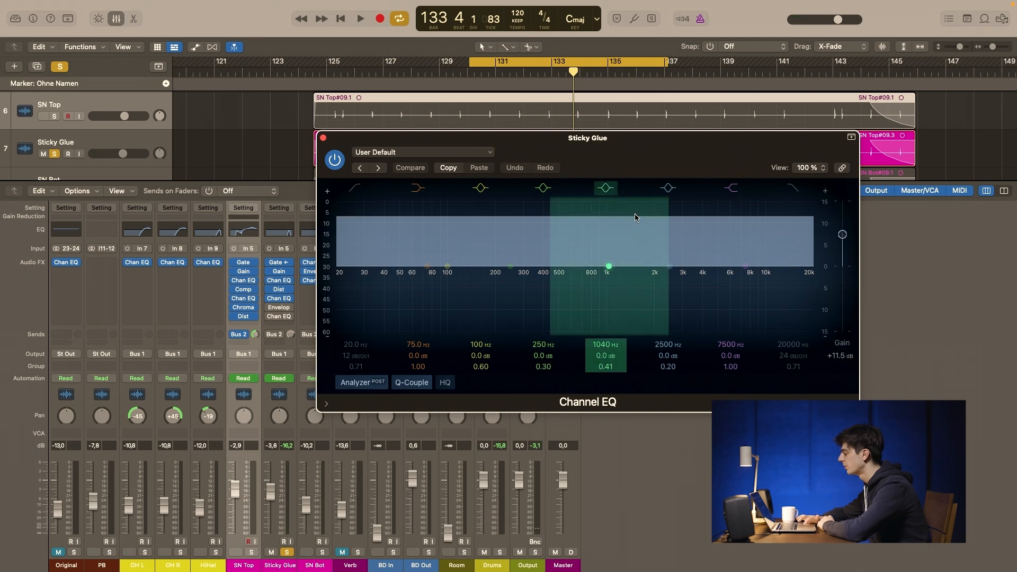
click(323, 138)
- Switch on Sticky Glue's Enveloper, and review its attack and release gain and time settings
key(space)
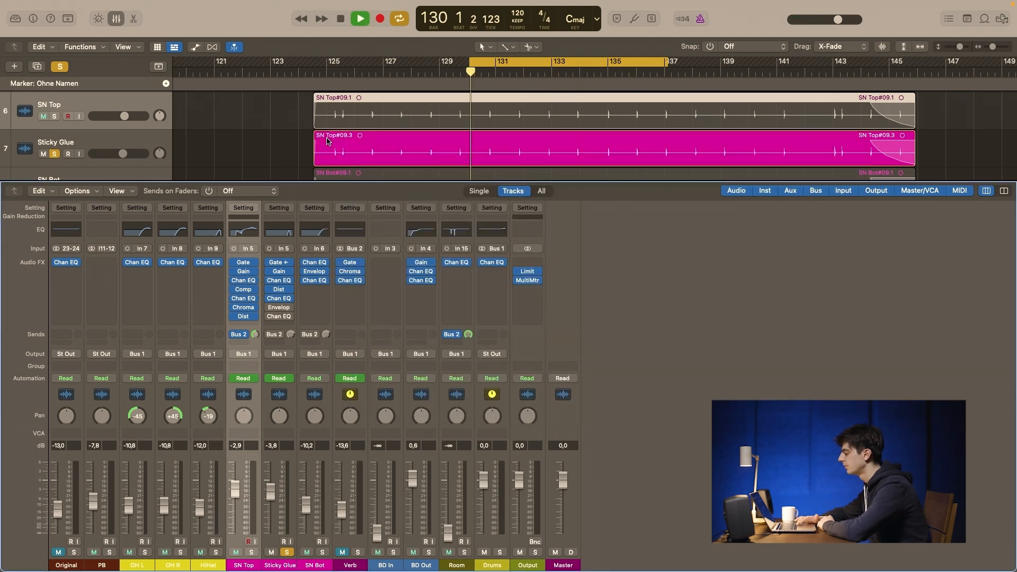
click(280, 307)
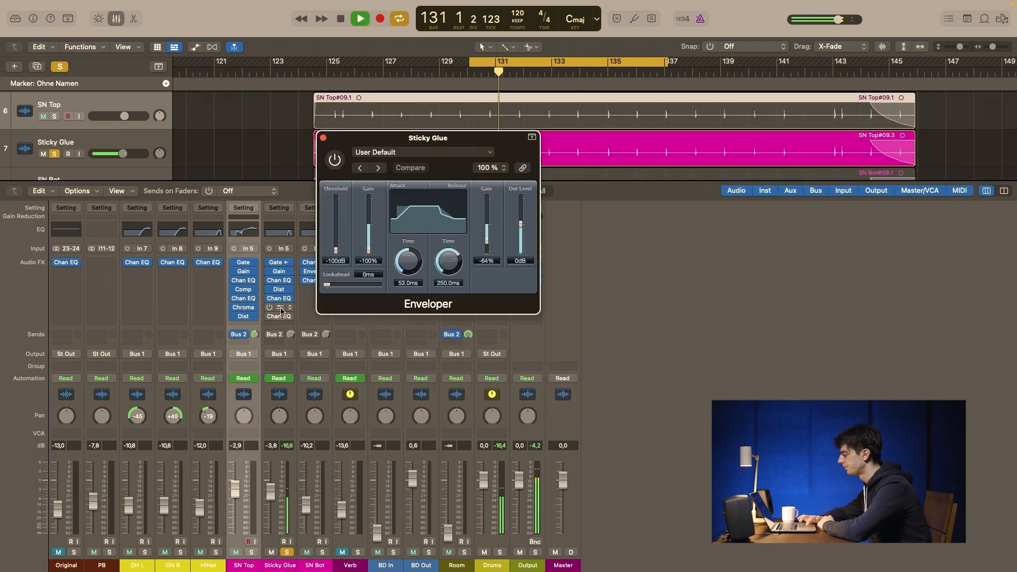
key(space)
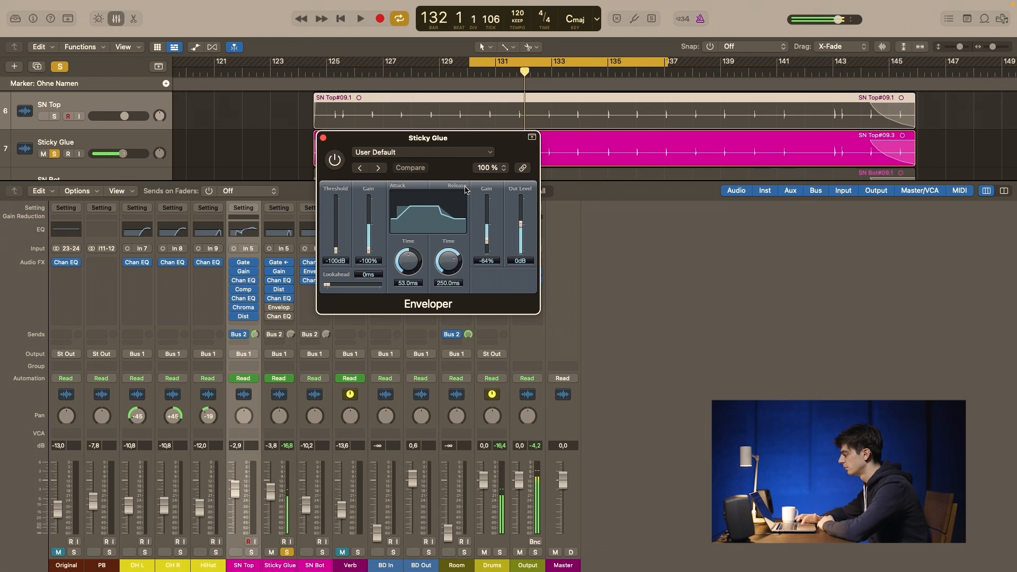
click(334, 160)
drag(362, 144, 426, 172)
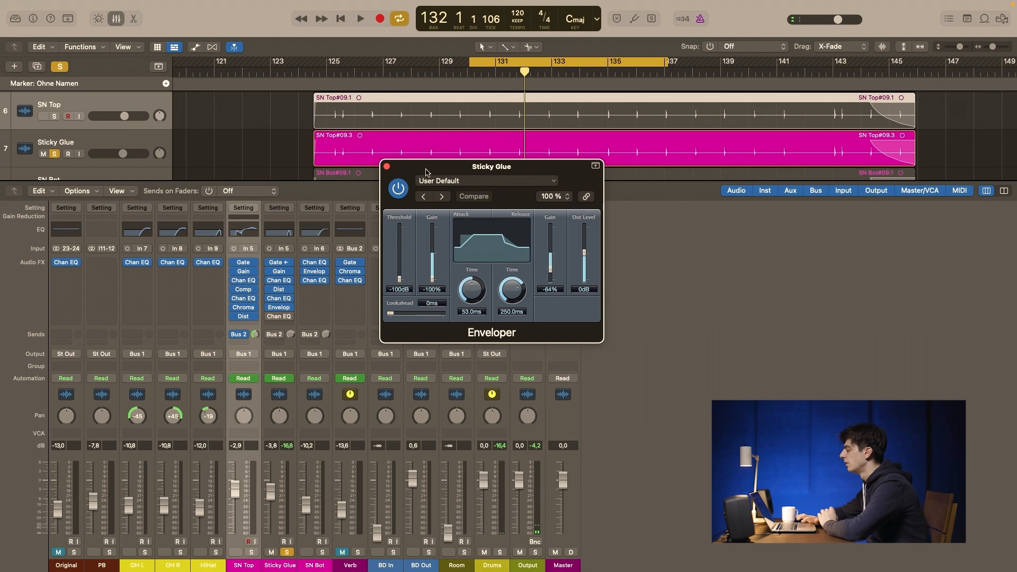
drag(432, 258, 433, 279)
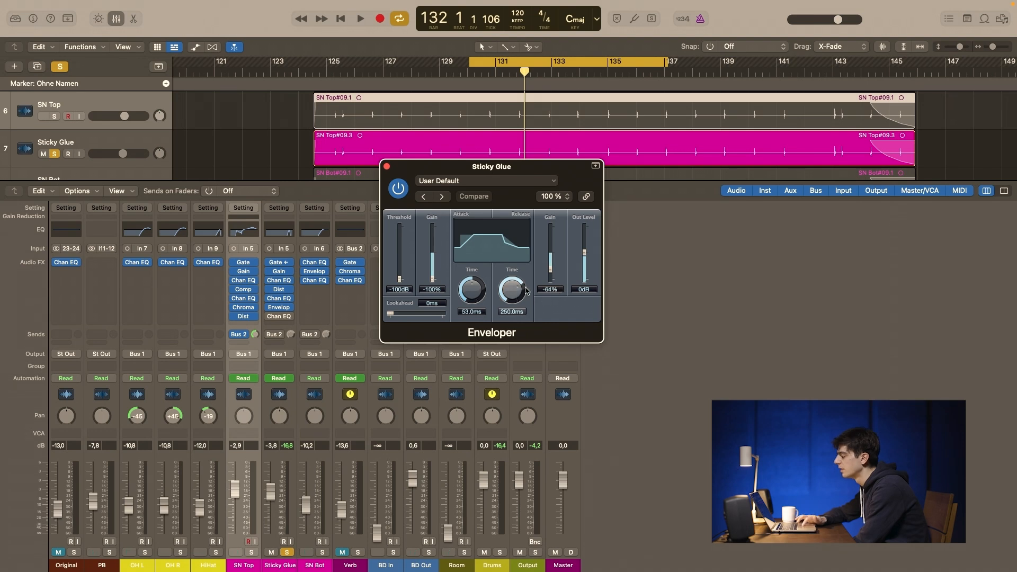
- Play the start of the loop several times to audition the Enveloper's effect on Sticky Glue
key(space)
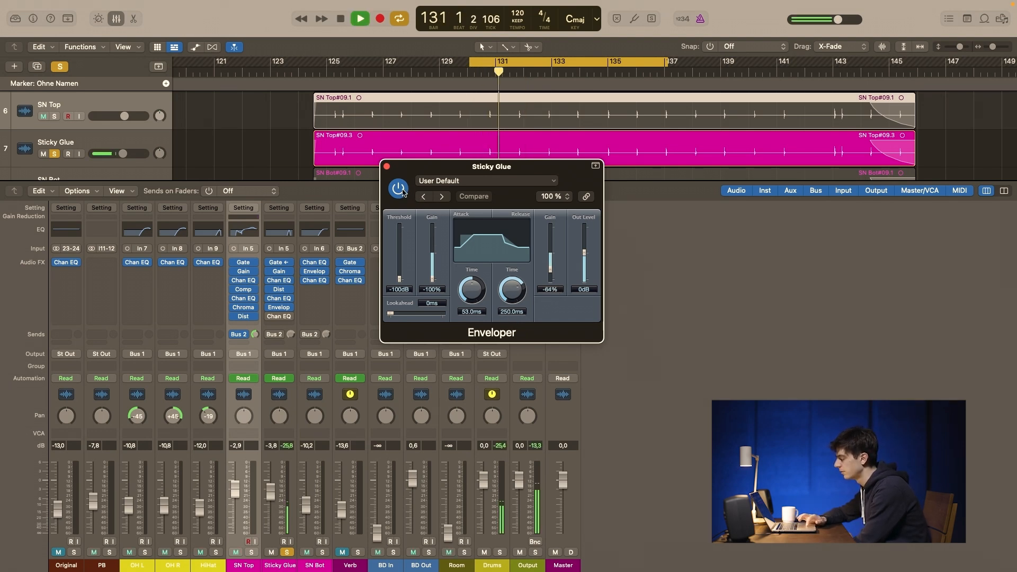
key(space)
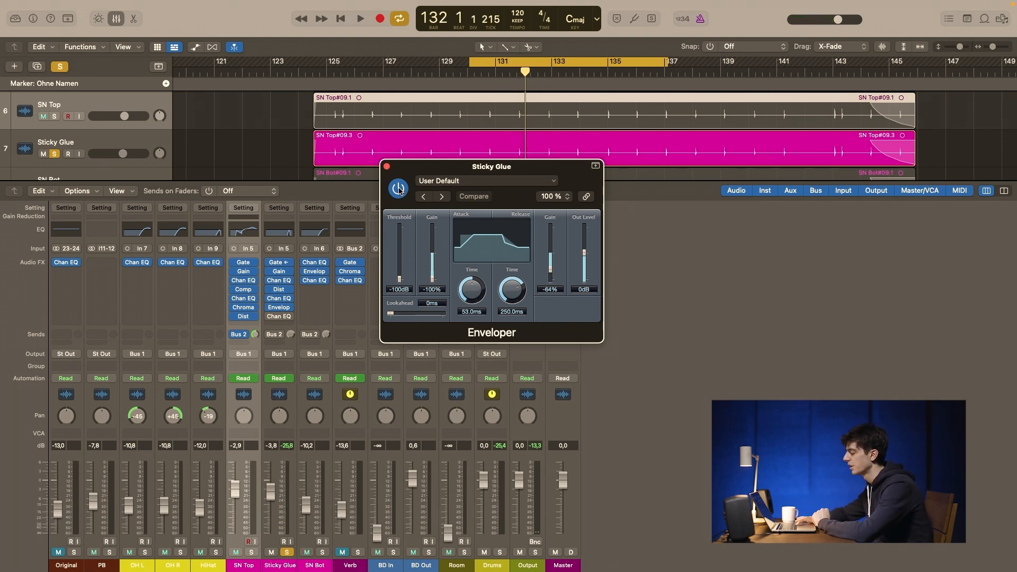
key(space)
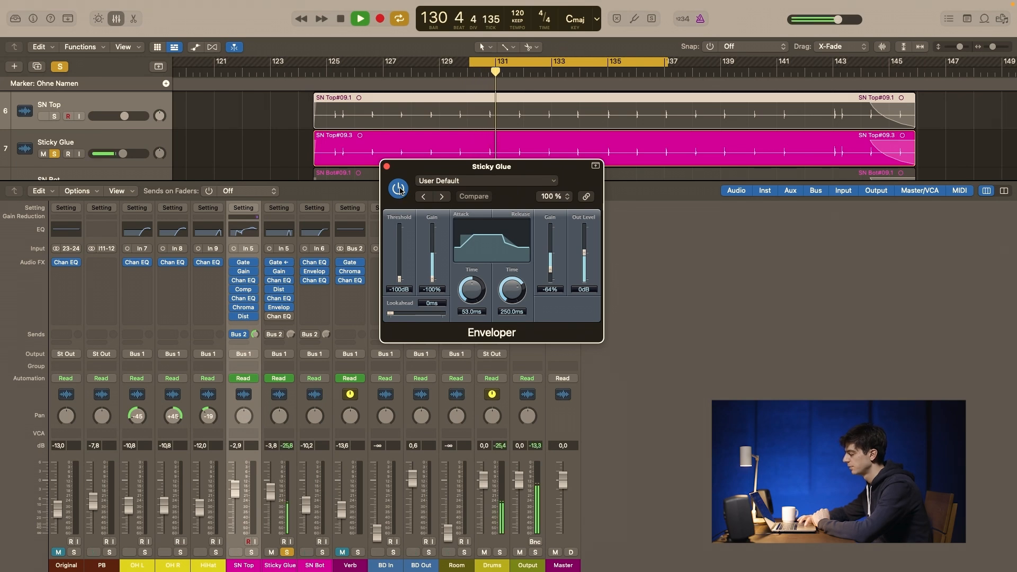
key(space)
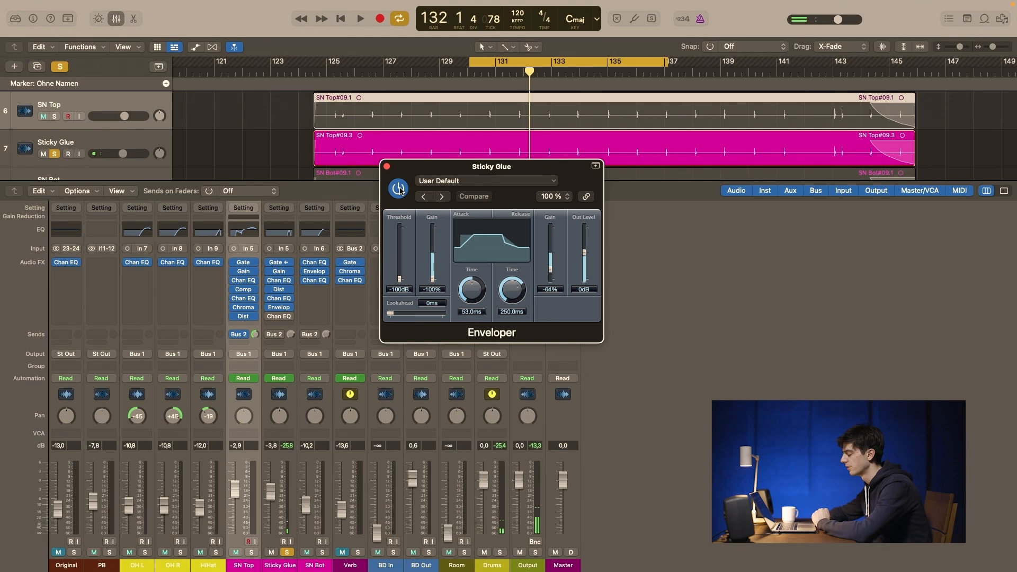
key(space)
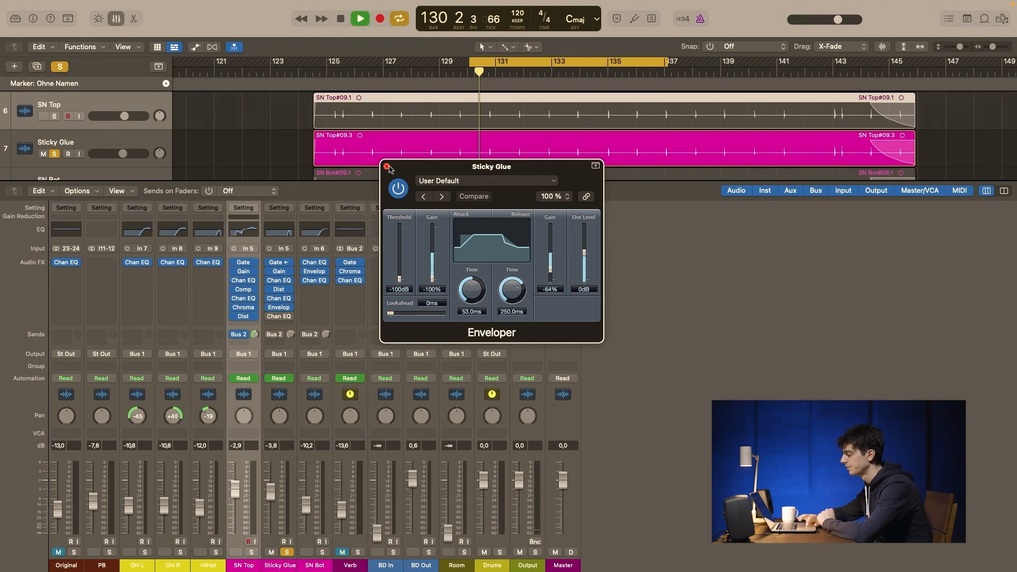
click(387, 167)
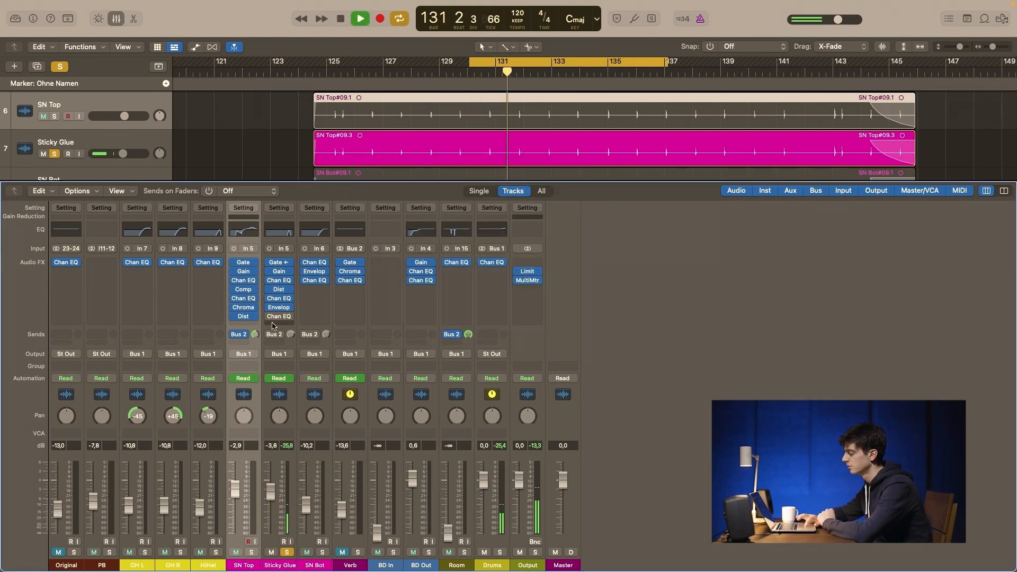
- Switch on Sticky Glue's last Channel EQ with the 11100 Hz high cut, and compare the playing sound with it bypassed and active
click(283, 317)
key(space)
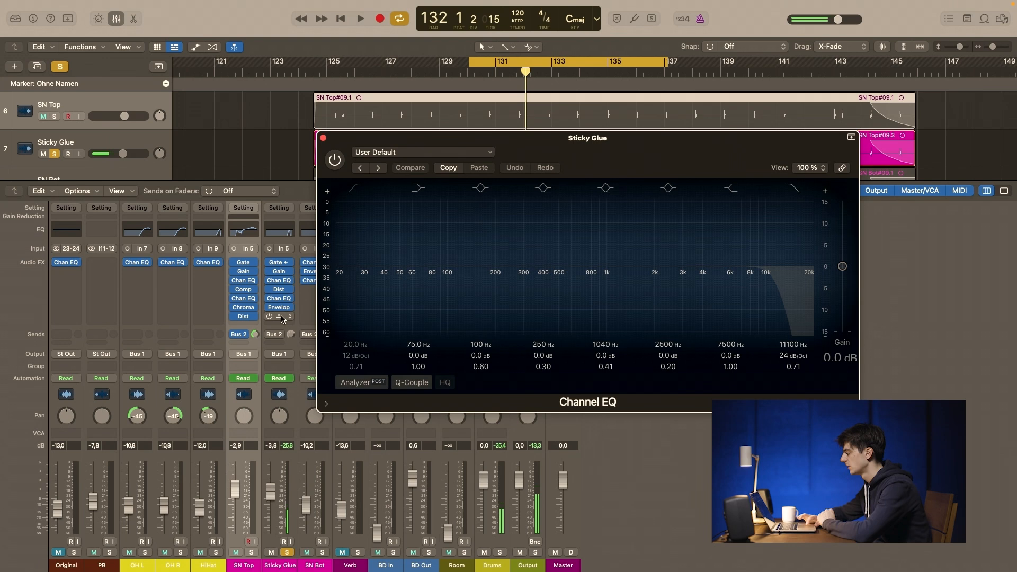
click(335, 162)
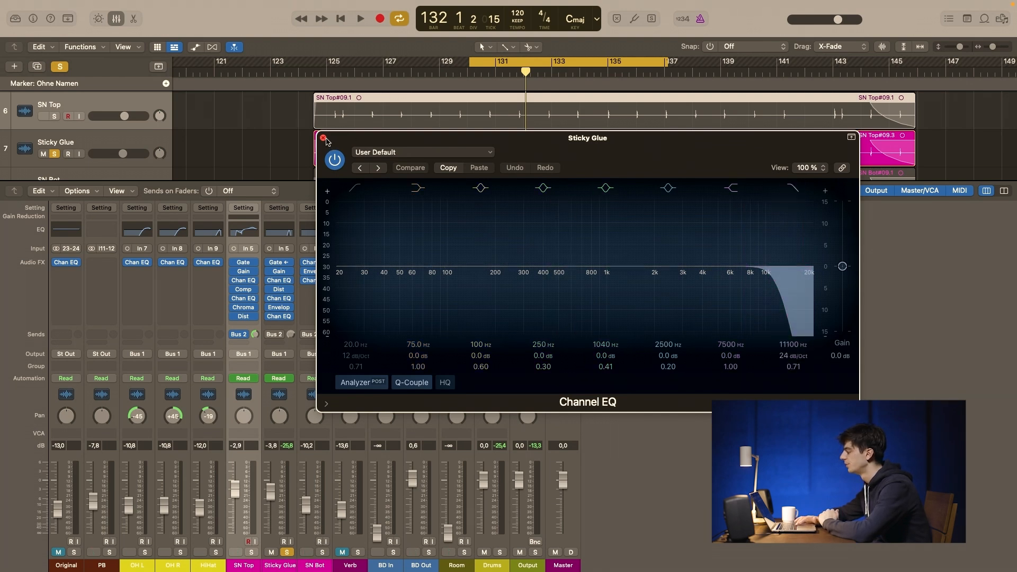
key(space)
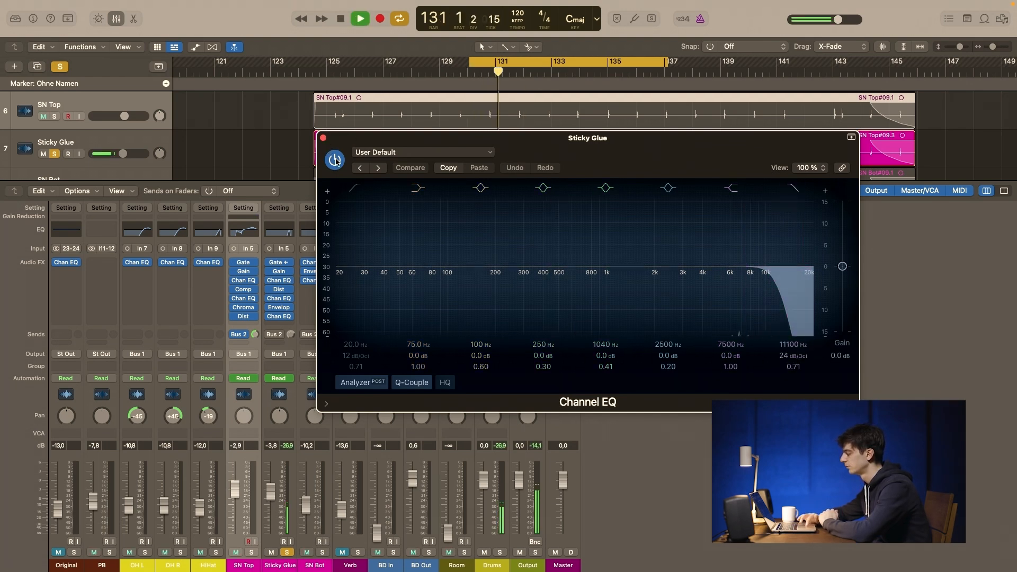
click(336, 160)
click(335, 160)
click(322, 138)
key(space)
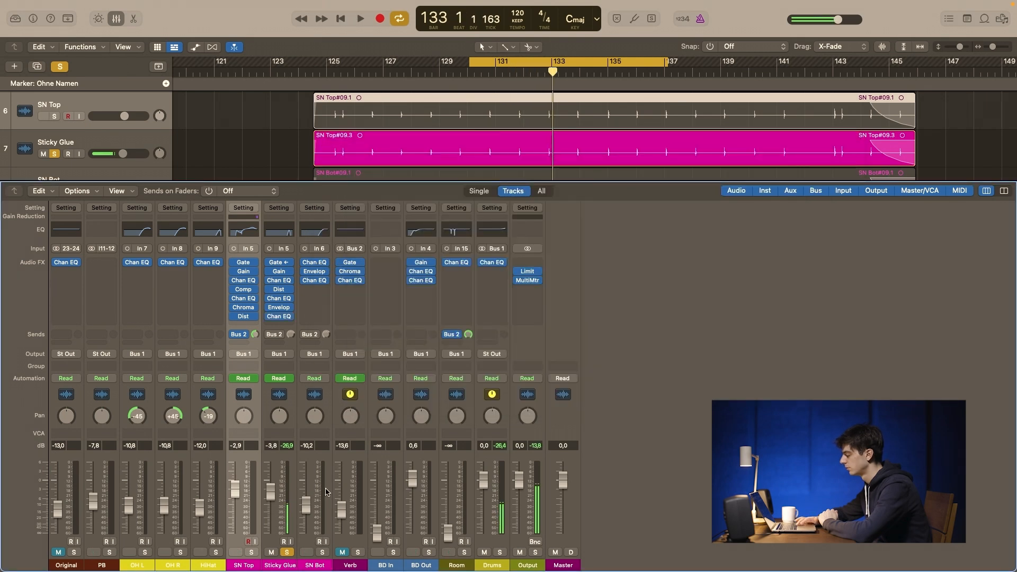
- Take Sticky Glue out of solo and compare the full drum mix with the channel muted and unmuted, leaving it unmuted
click(286, 551)
click(271, 552)
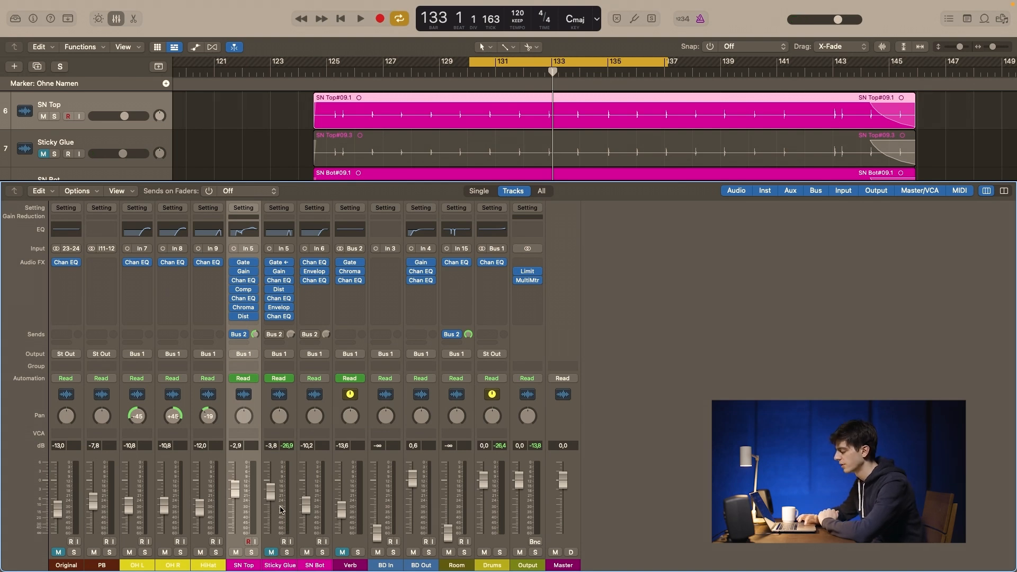
click(281, 510)
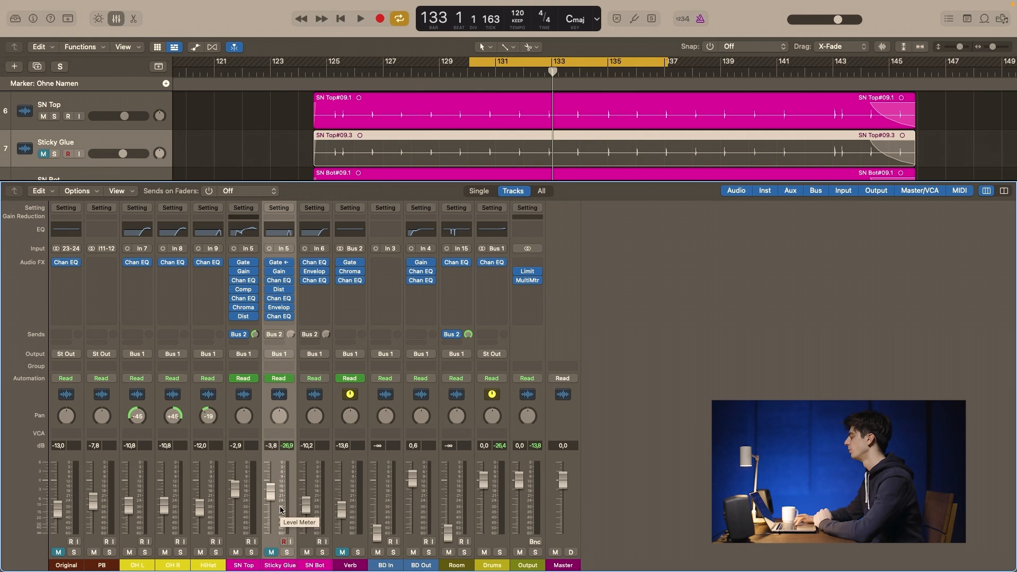
key(space)
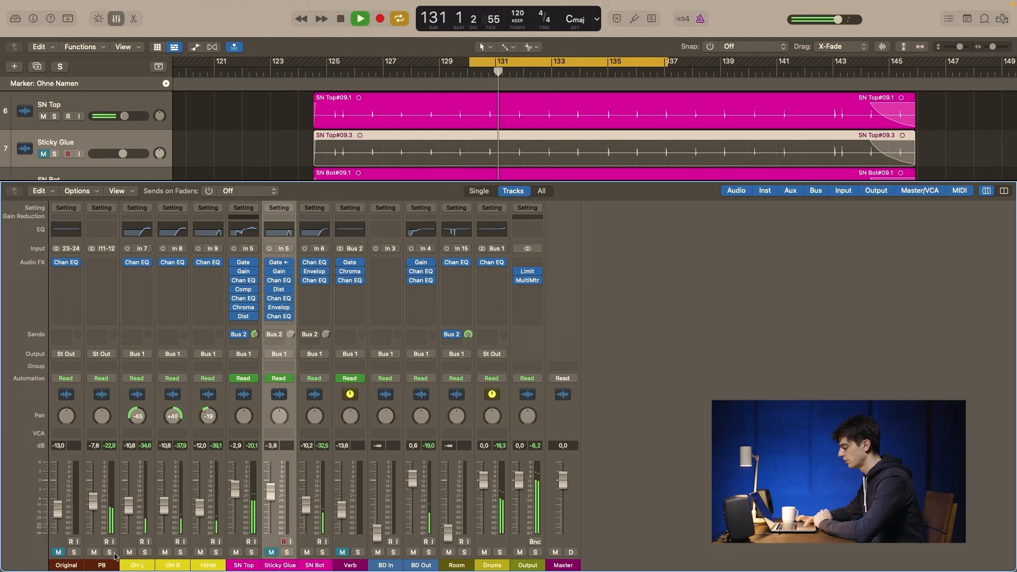
click(271, 552)
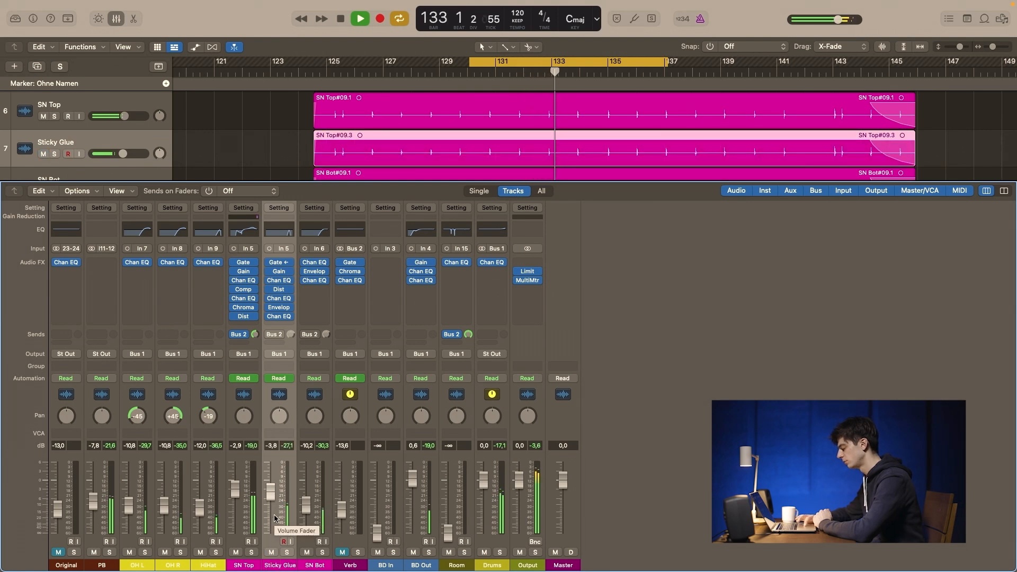
click(271, 552)
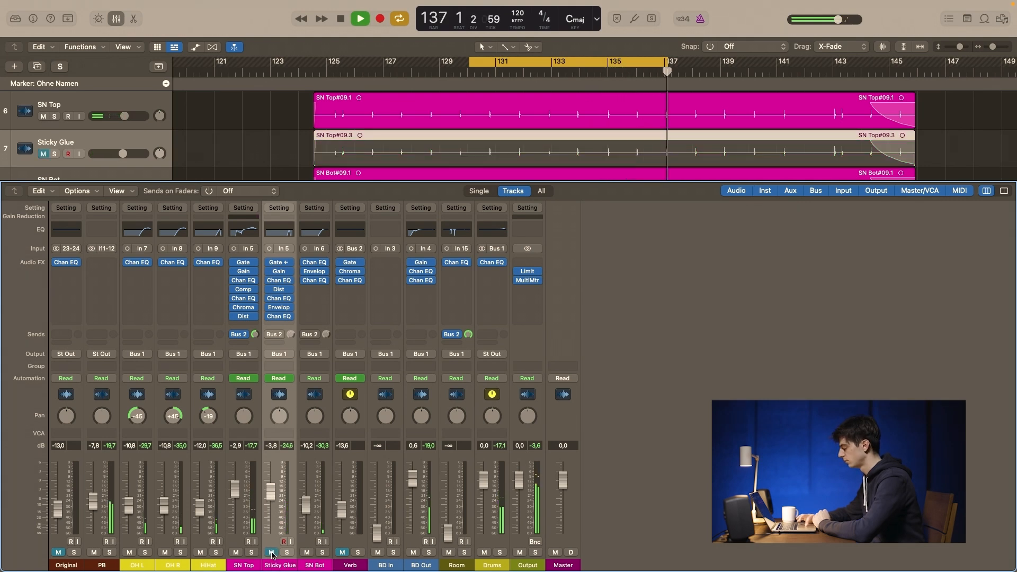
click(271, 553)
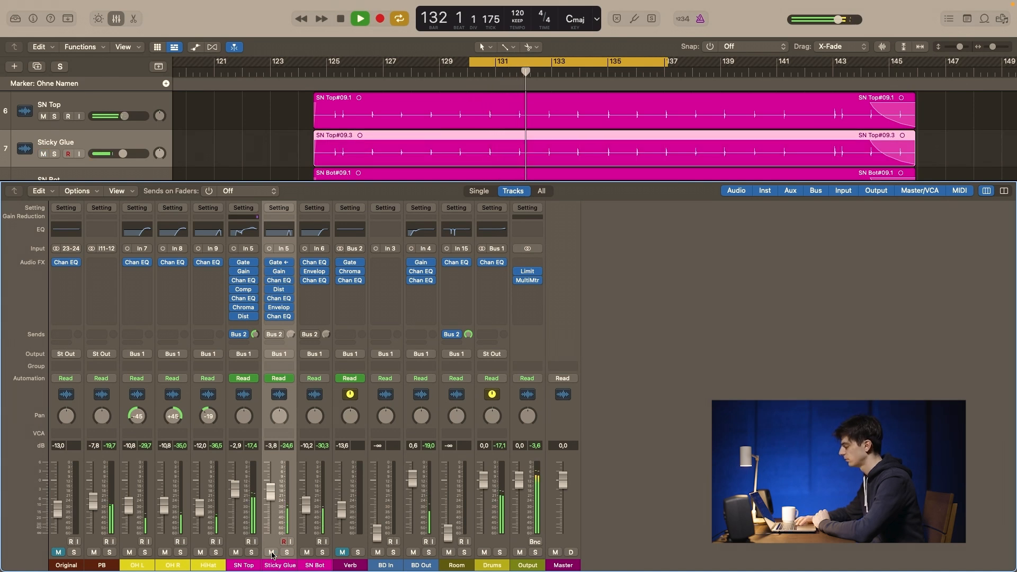
key(space)
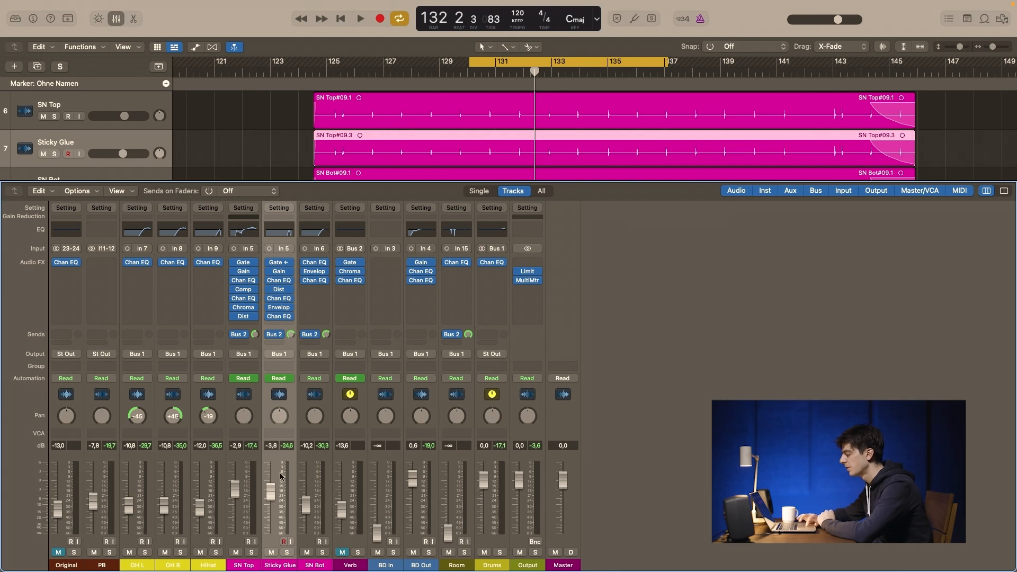
- Solo the Verb channel, bypass its ChromaVerb and Channel EQ, and compare the playing sound with the Gate off and on
click(360, 485)
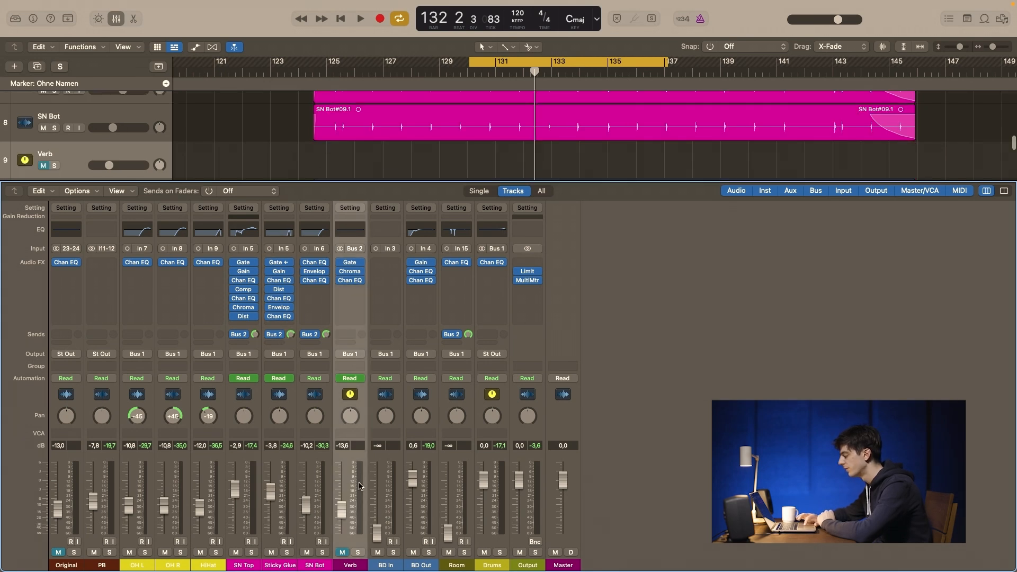
click(358, 552)
mouse_move(339, 270)
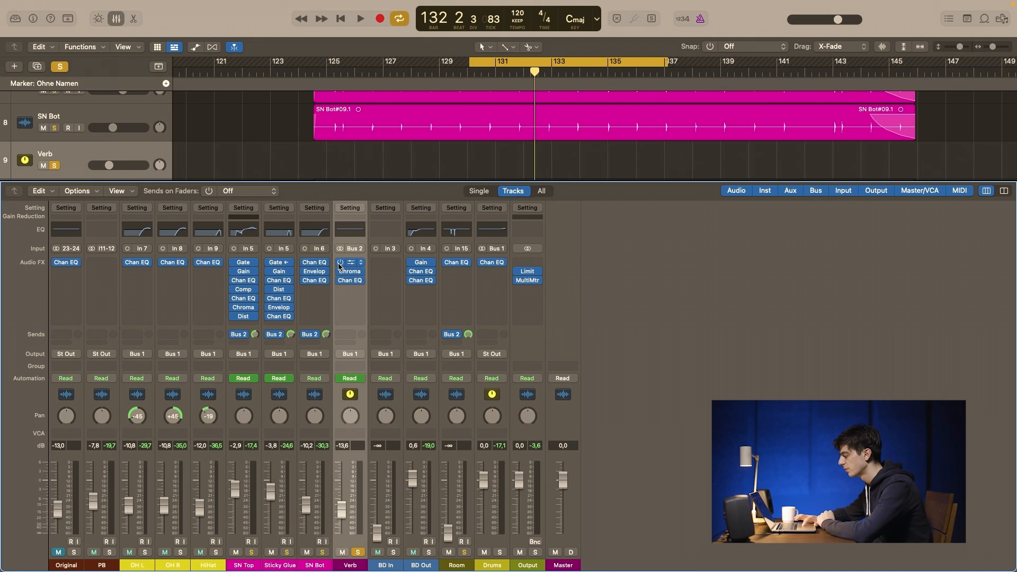
key(space)
click(339, 280)
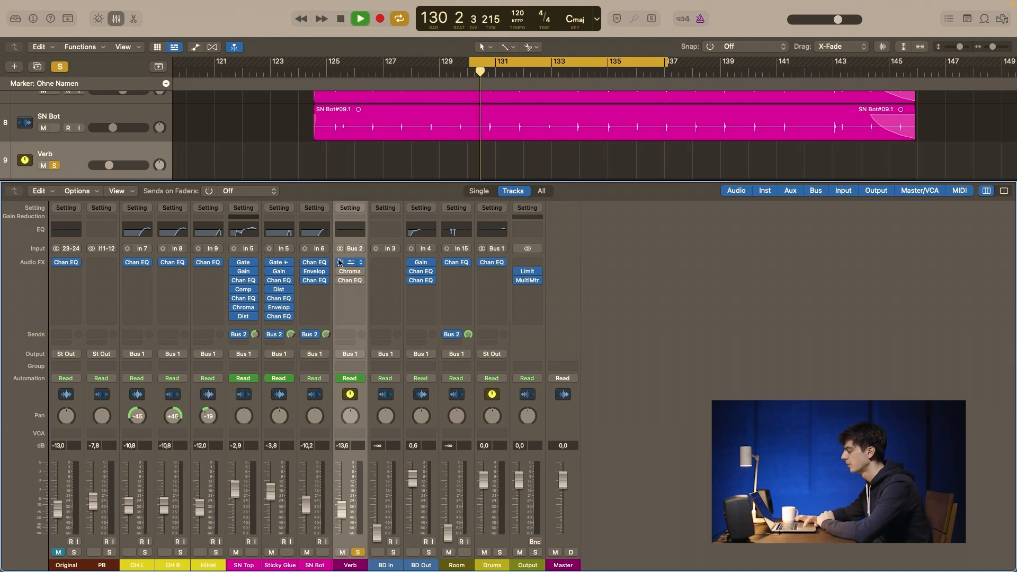
click(339, 262)
click(340, 264)
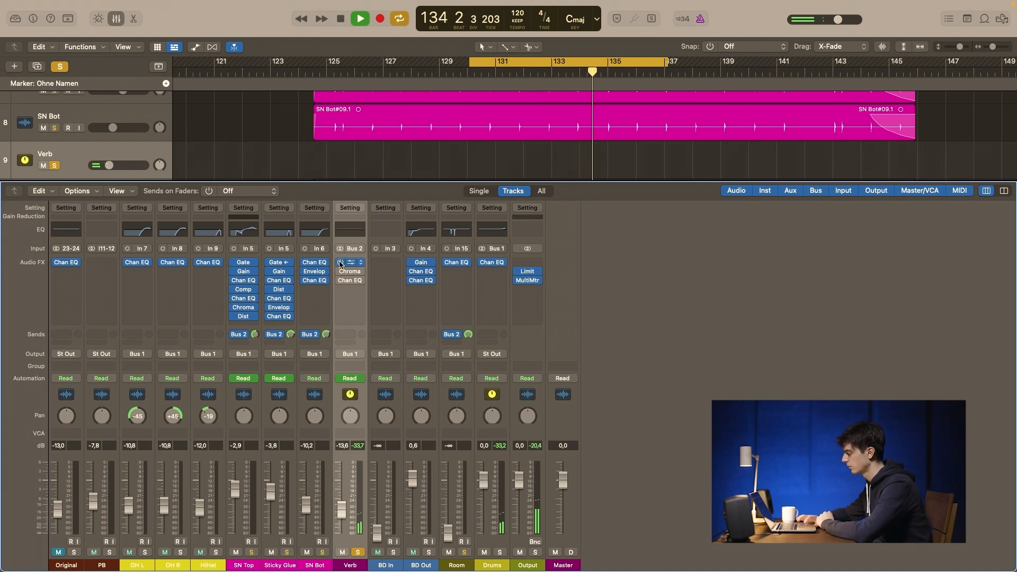
- Review the threshold, hold and release settings of Verb's Noise Gate, and stop playback
click(349, 263)
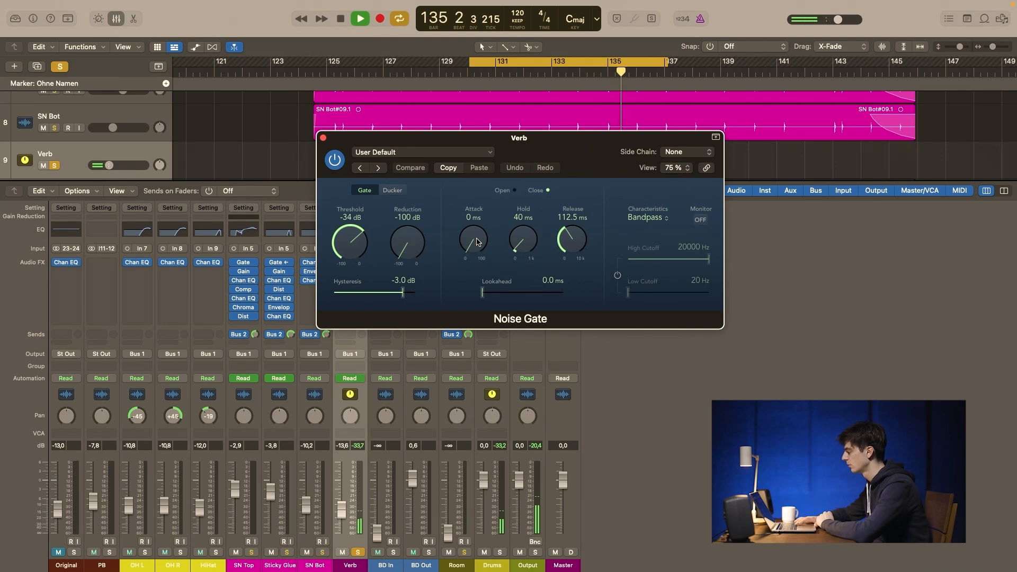
key(space)
click(323, 138)
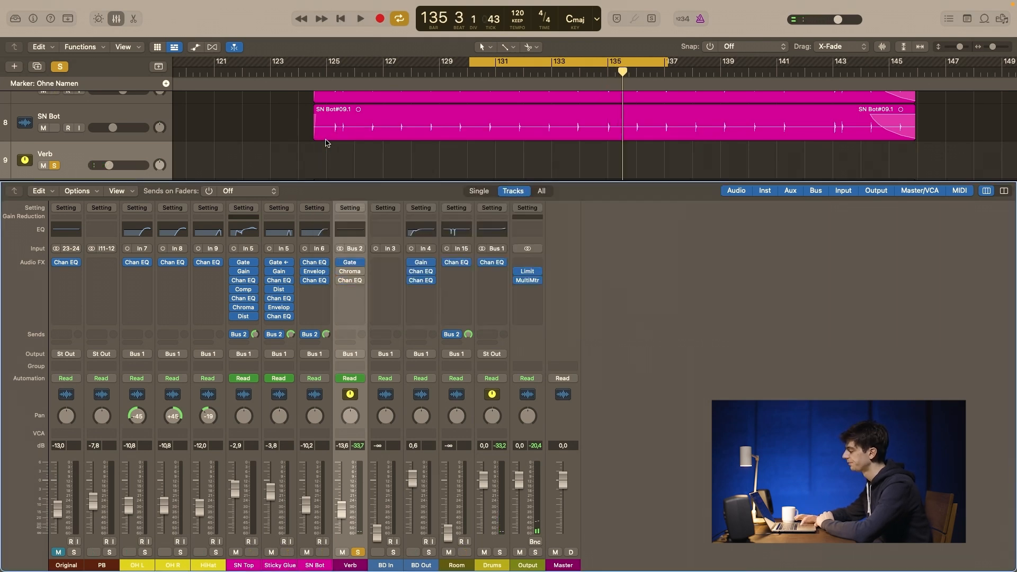
- Switch on Verb's ChromaVerb, and review its Room damping EQ and the output EQ among its detail settings
click(351, 272)
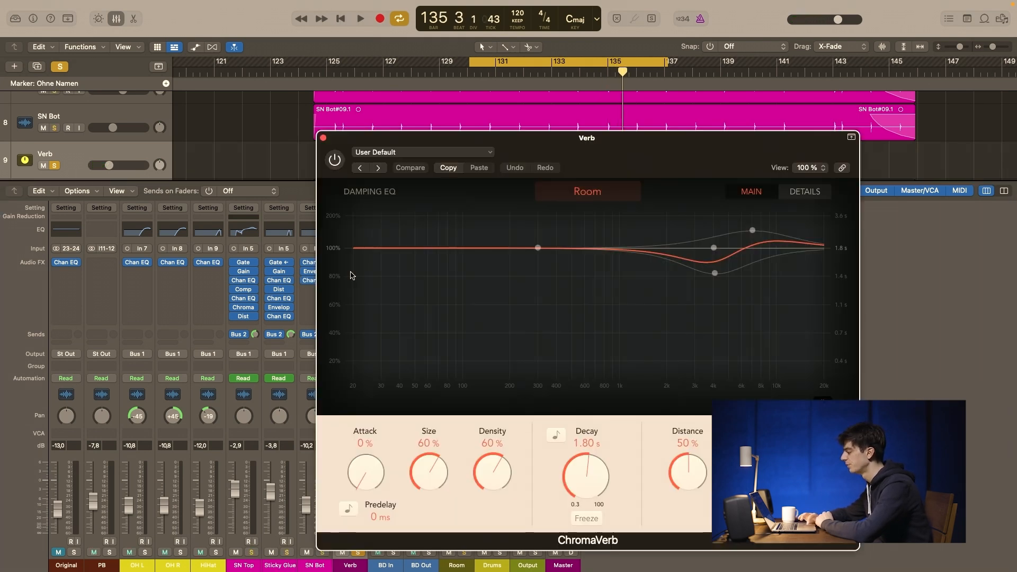
click(334, 160)
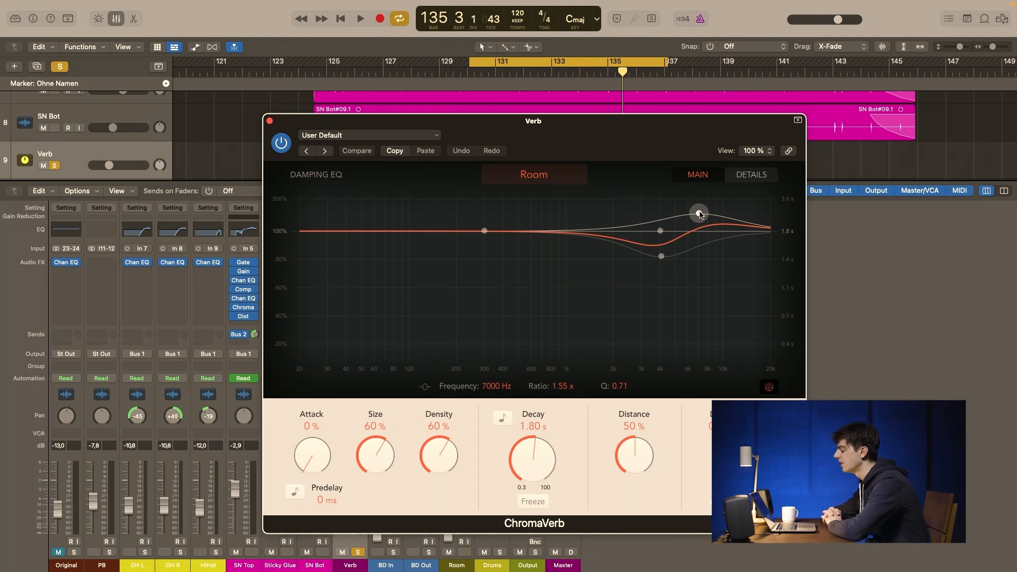
click(752, 174)
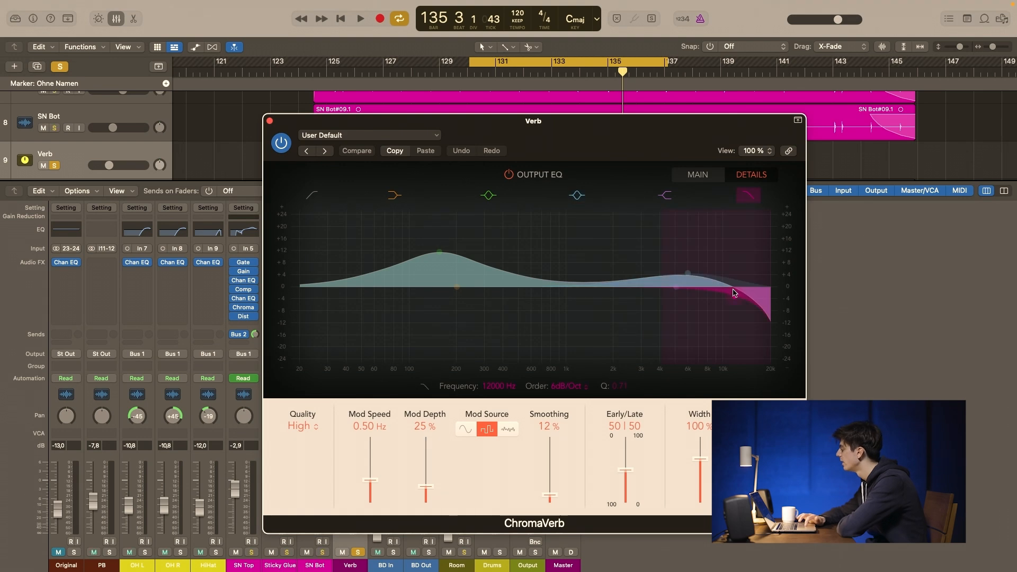
- Play the reverb loop with ChromaVerb bypassed and re-enabled on the Verb channel to compare, closing the plug-in and stopping playback
click(281, 142)
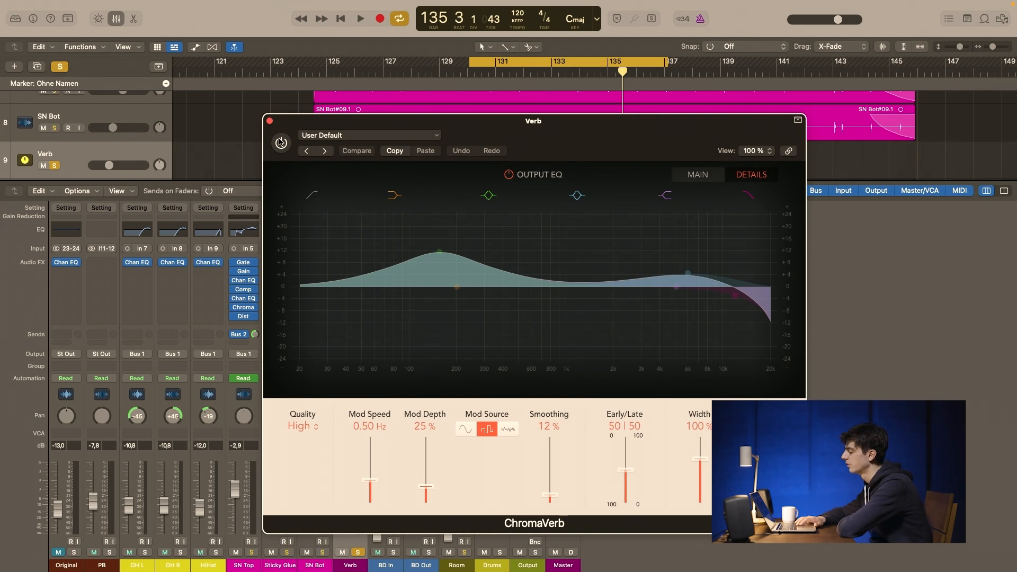
key(space)
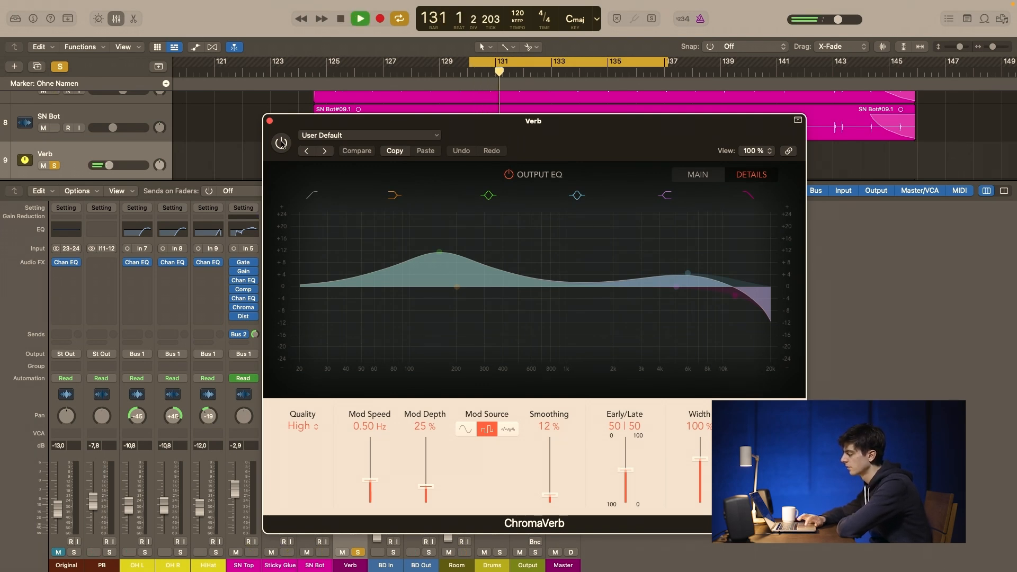
click(282, 143)
click(270, 122)
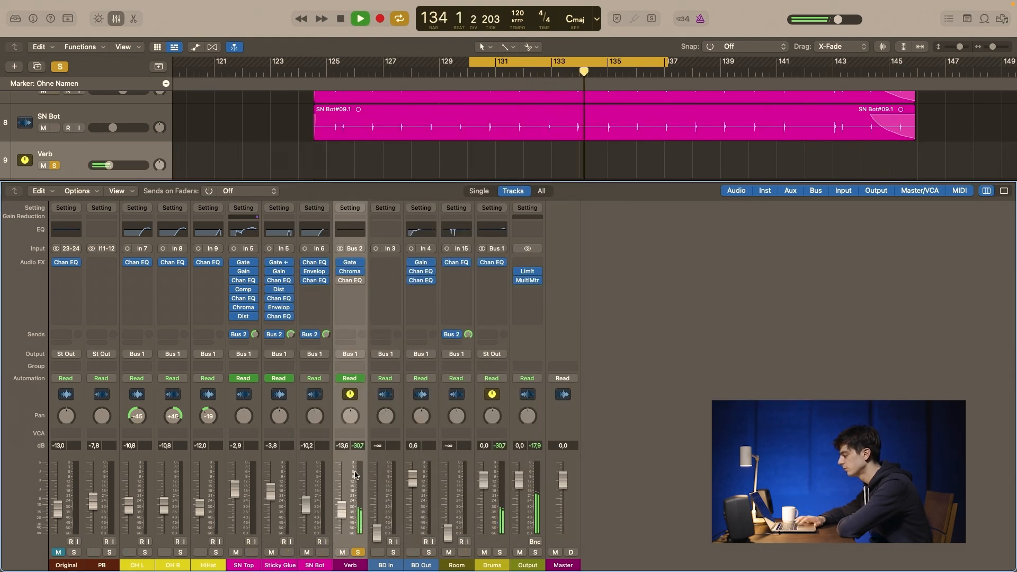
key(space)
- Check the bypassed Channel EQ on the Verb channel and remove it from the insert chain
click(352, 281)
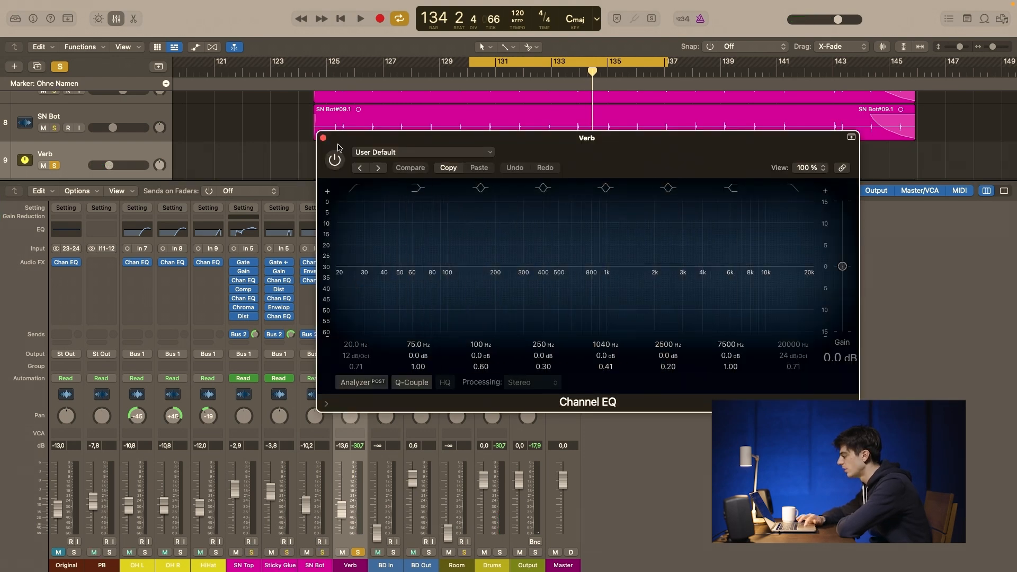
click(323, 138)
click(361, 281)
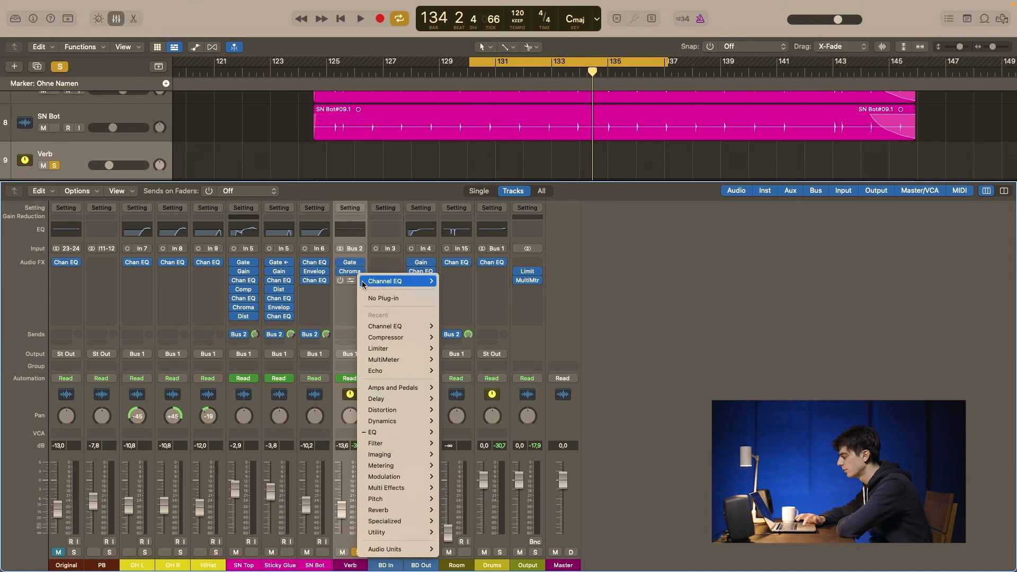
click(380, 297)
- Take the Verb channel out of solo and compare the full mix with Verb muted and unmuted
key(space)
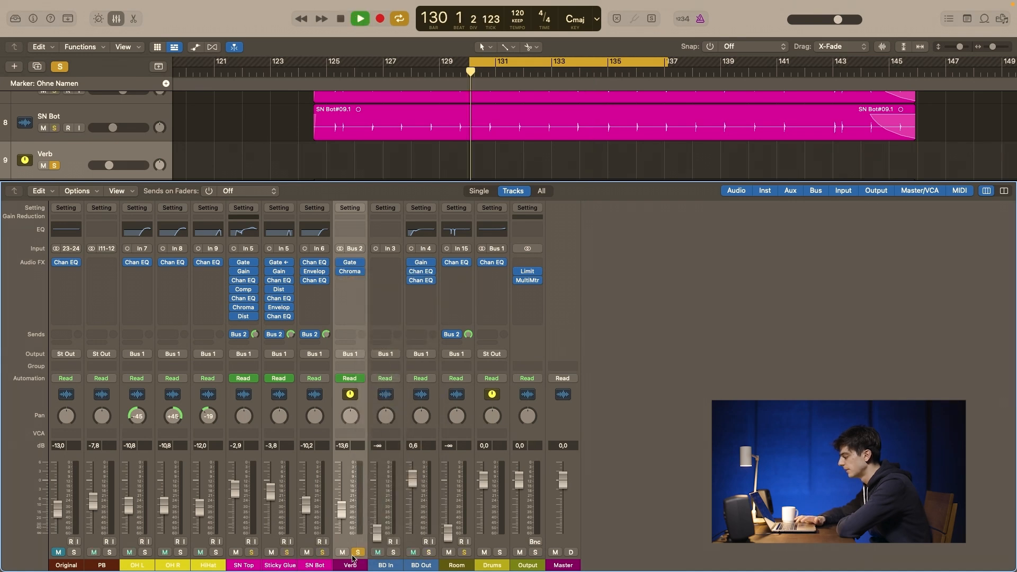
key(space)
click(342, 553)
click(358, 552)
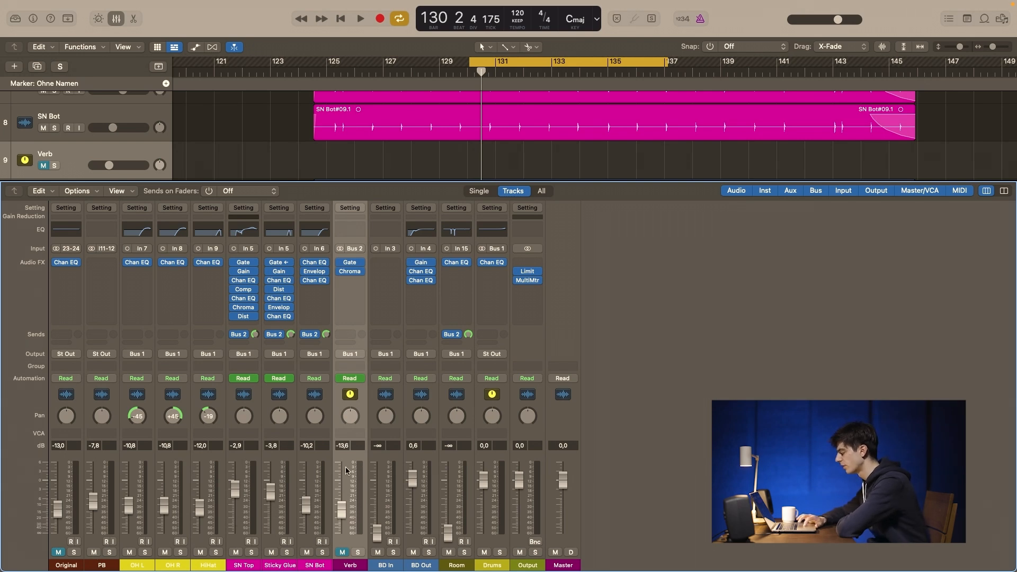
key(space)
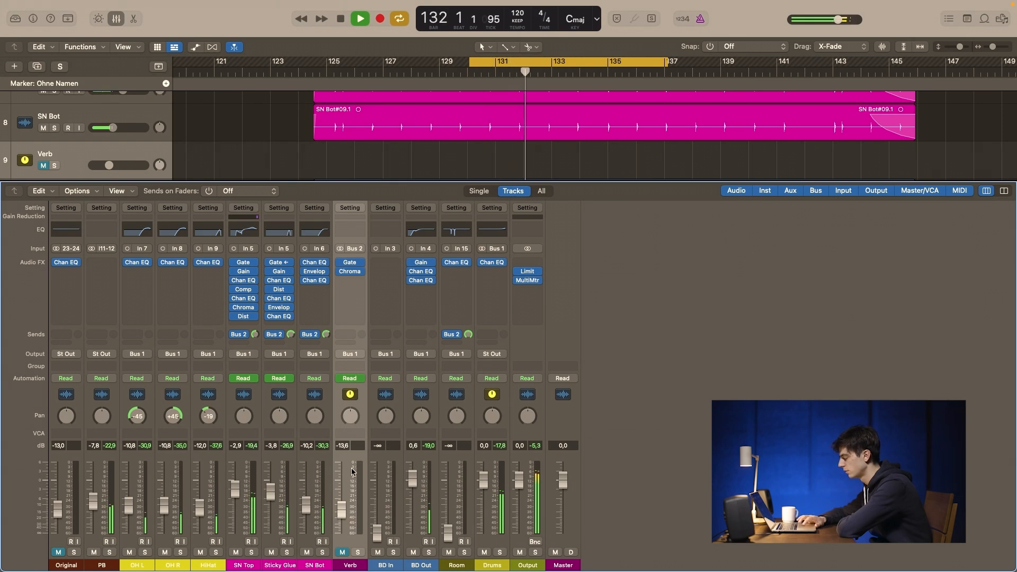
click(343, 552)
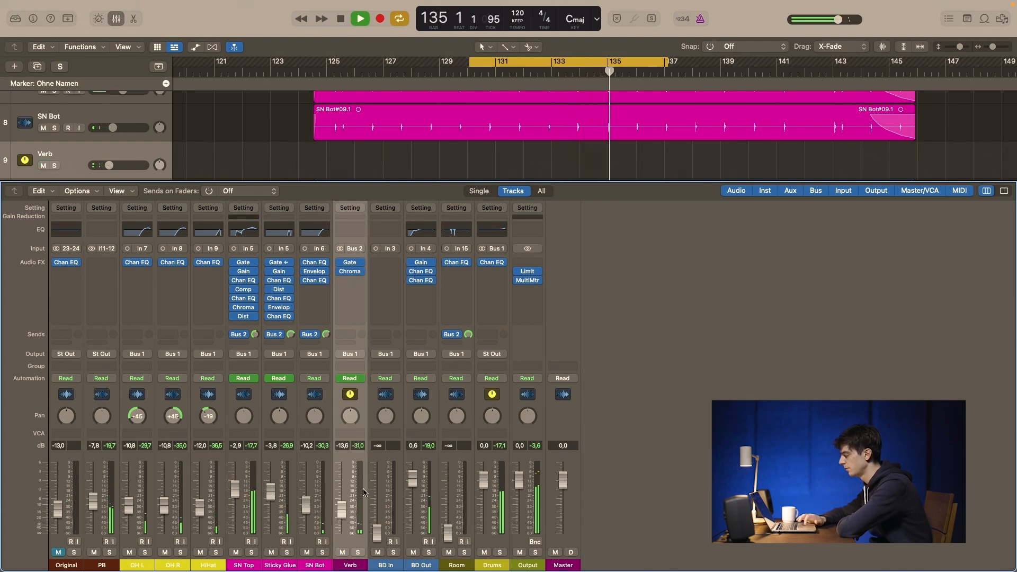
- Solo the Original track during playback to compare it with the mix, and return to the full mix before stopping
click(74, 553)
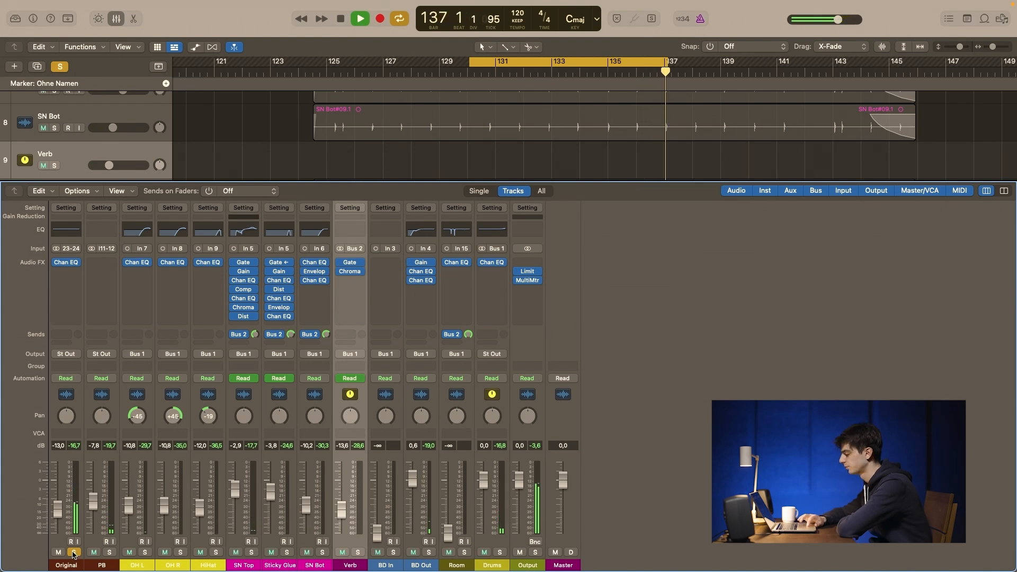
click(74, 552)
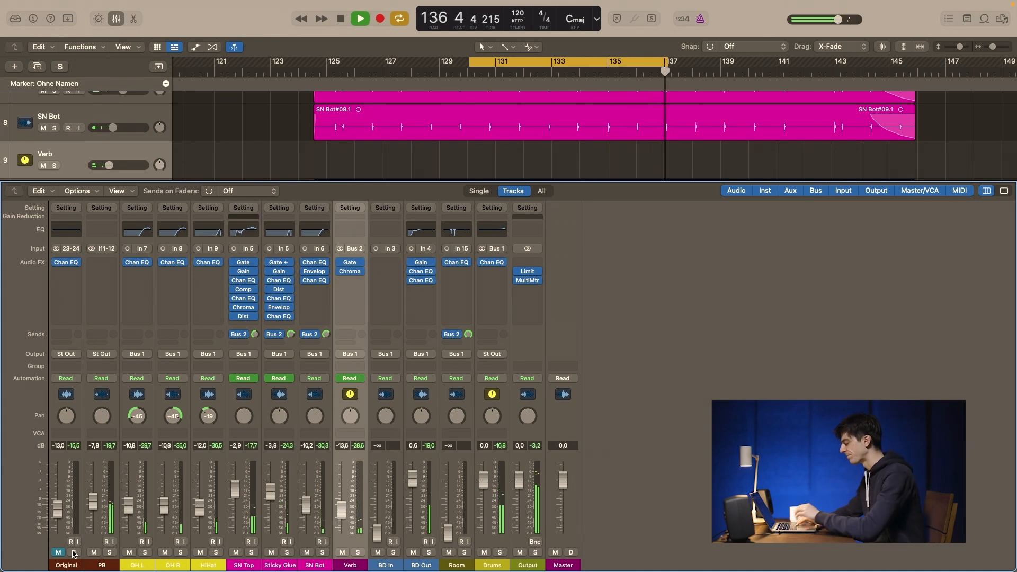
key(space)
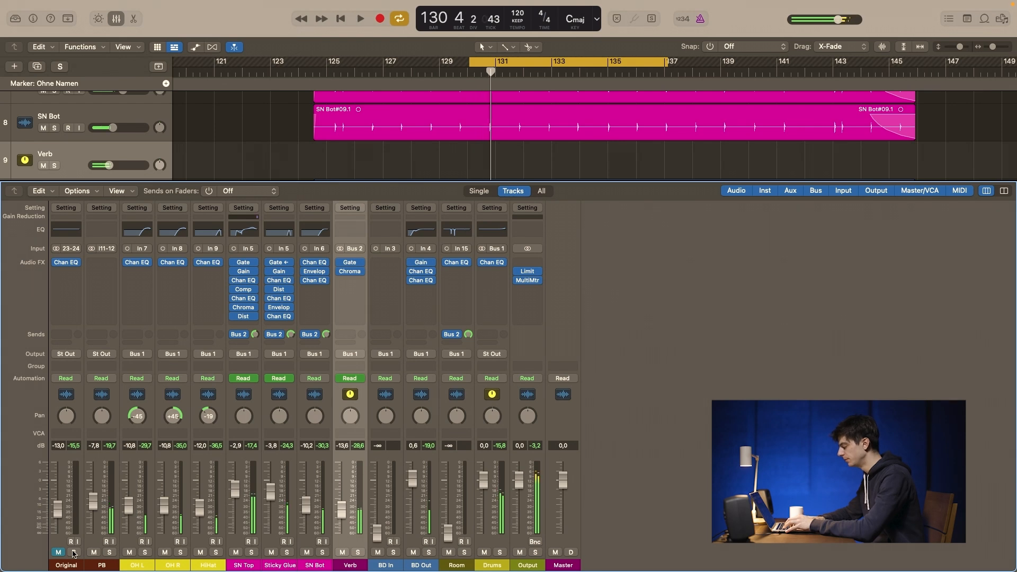
- Mute the Verb channel, solo SN Top and bypass every SN Top plug-in after Gain
key(x)
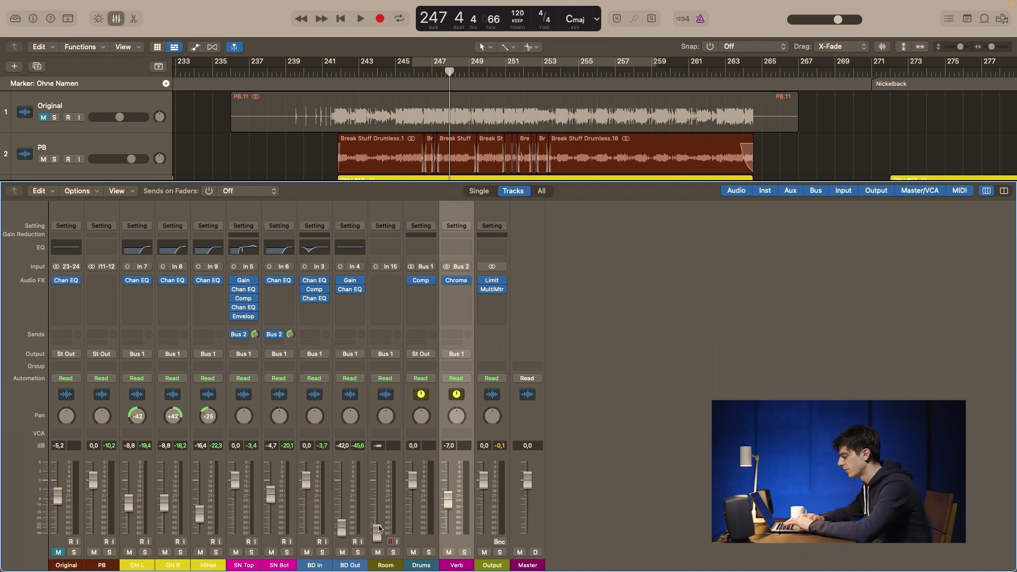
click(391, 492)
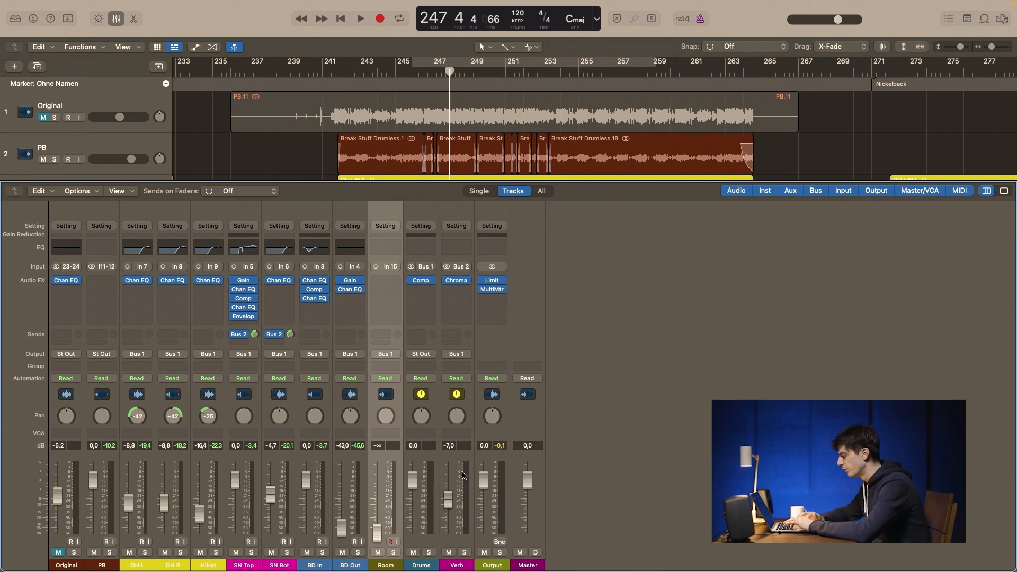
click(463, 475)
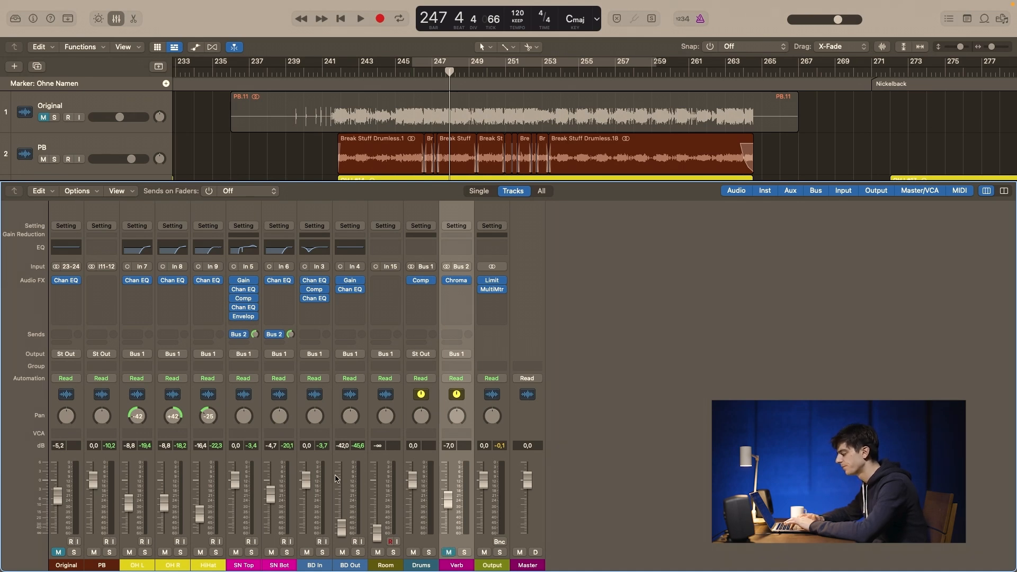
click(252, 553)
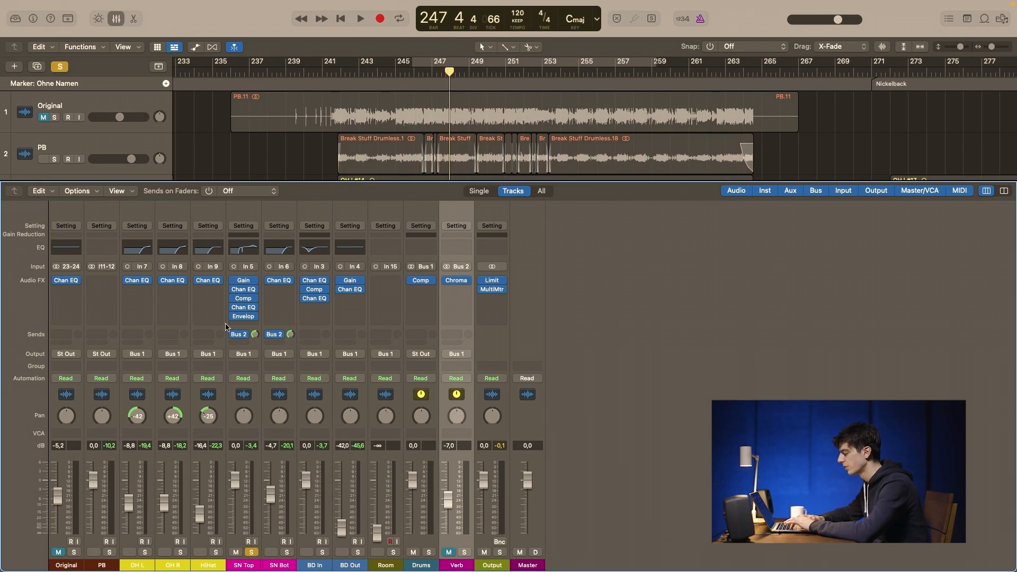
click(234, 316)
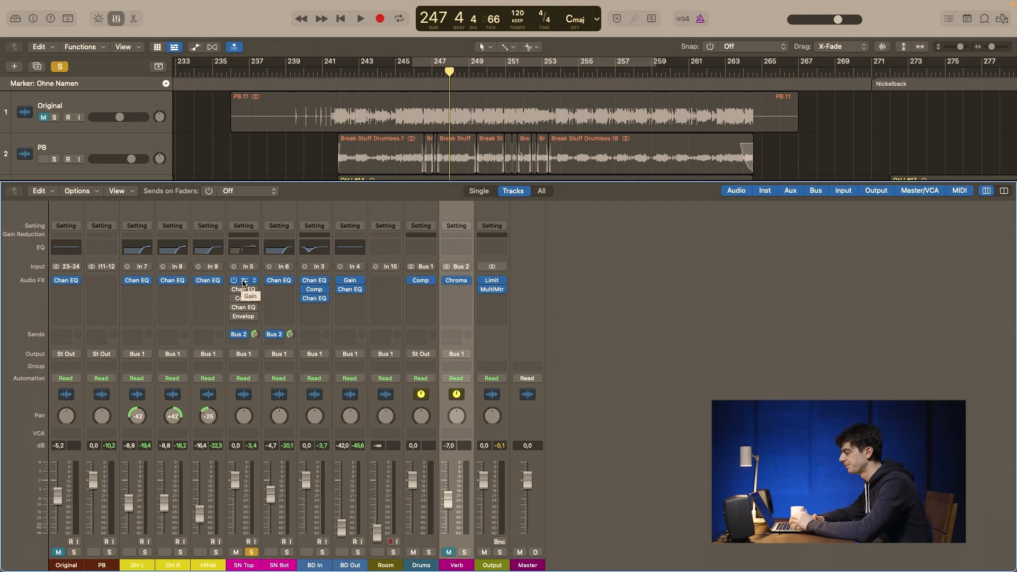
- Turn on cycle mode and listen to the soloed SN Top with the Drums compressor bypassed
key(space)
key(c)
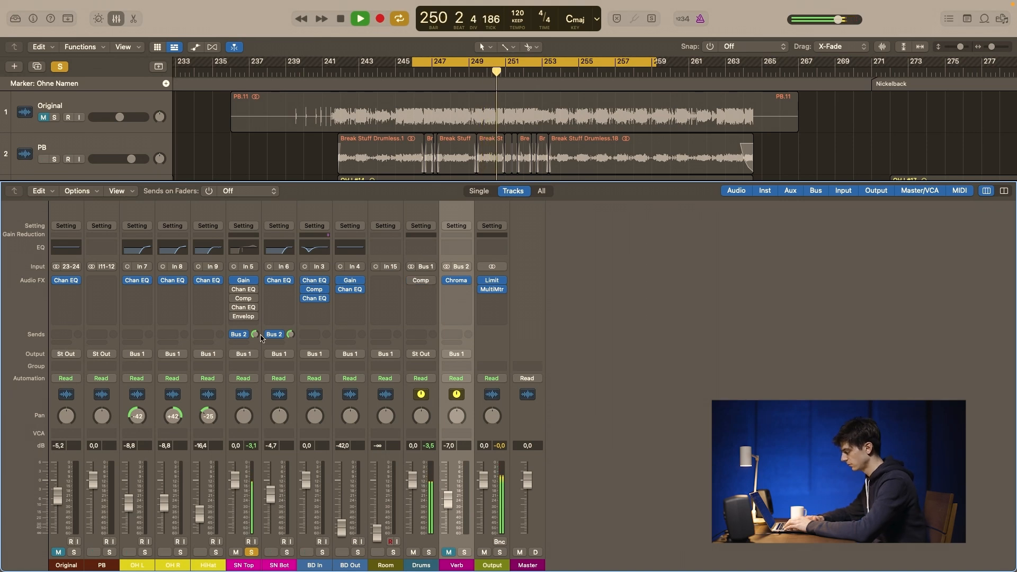
key(space)
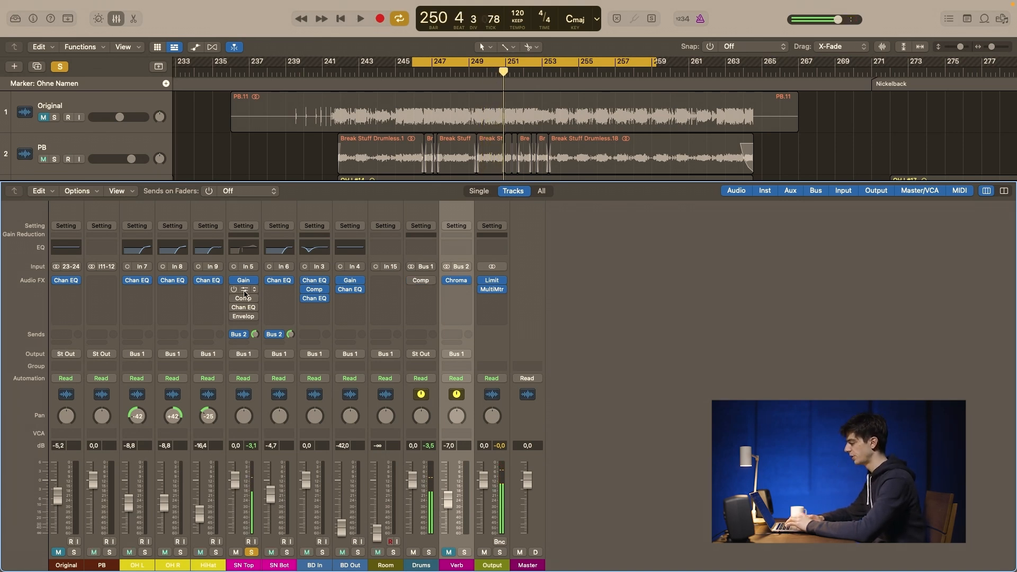
- Open and enable the first Channel EQ on SN Top and play the snare loop through it
click(244, 292)
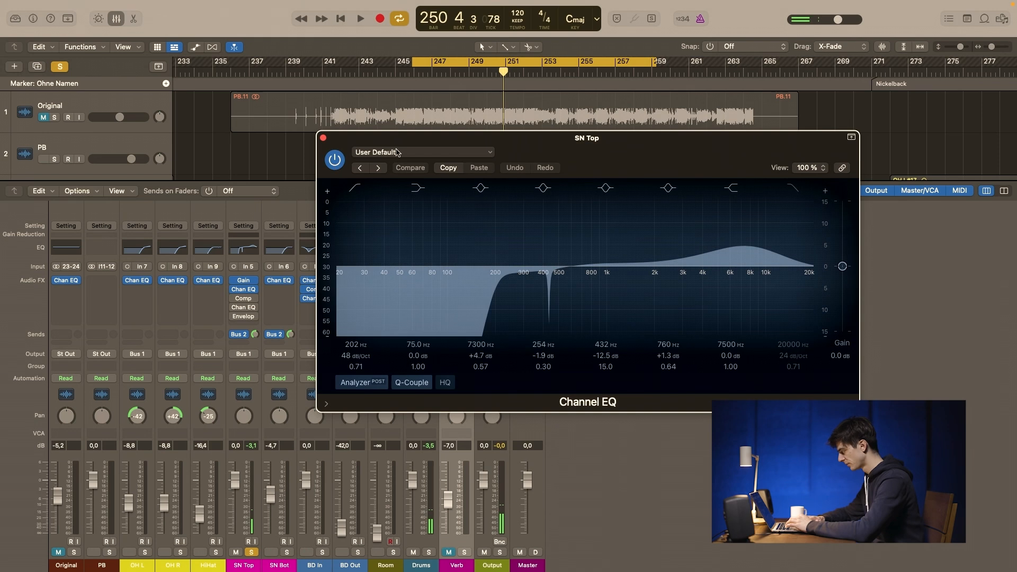
drag(588, 152, 567, 152)
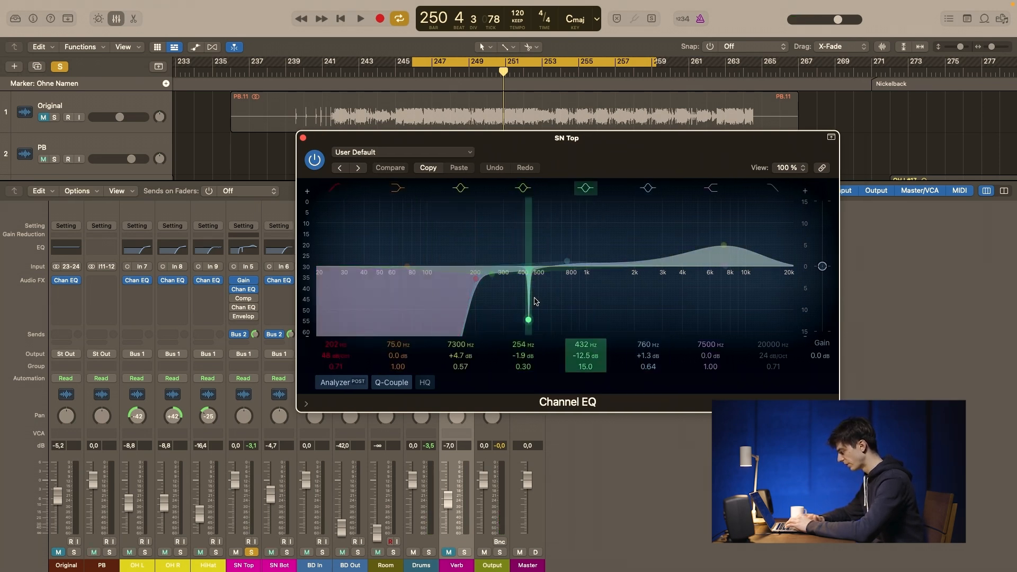
key(space)
- Compare the snare with the Channel EQ's narrow 432 Hz cut switched off and on, leaving the band on
click(585, 188)
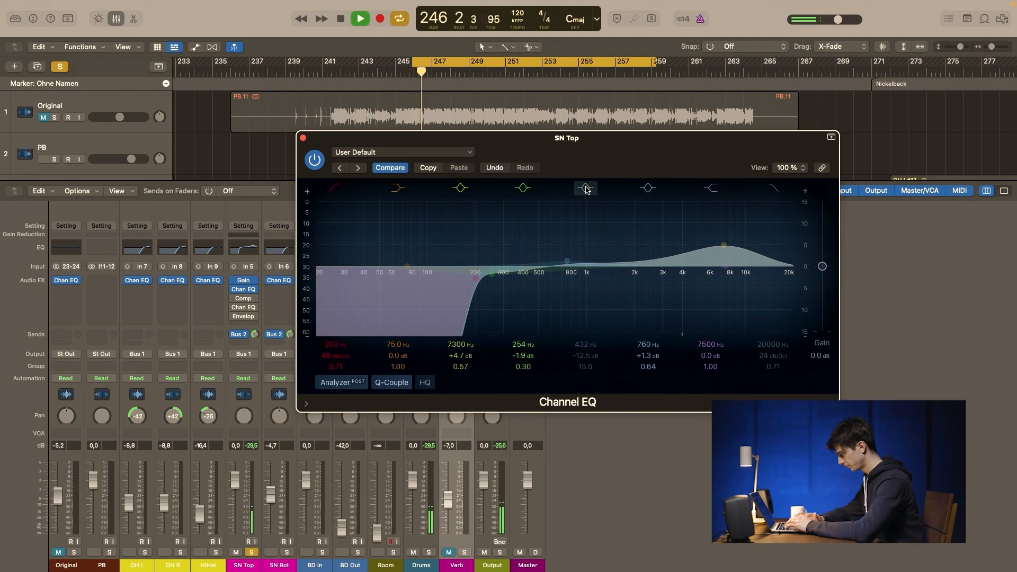
click(585, 188)
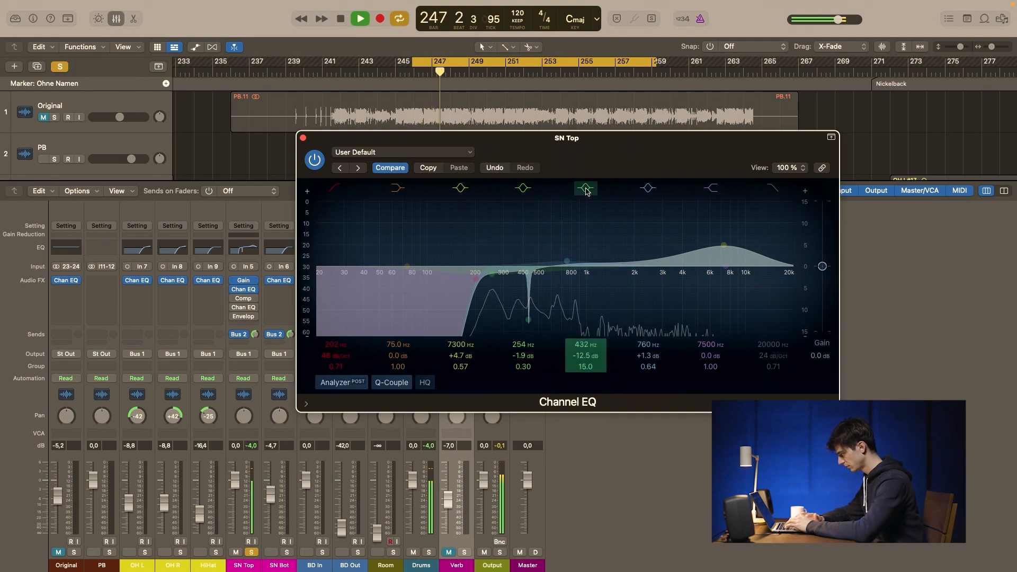
key(space)
click(585, 188)
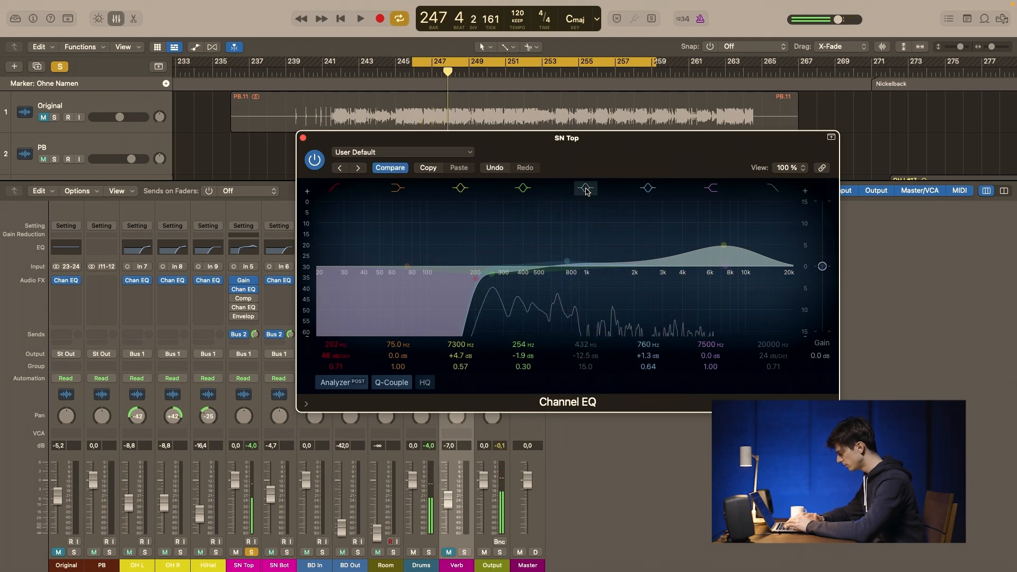
key(space)
key(space)
click(585, 188)
key(space)
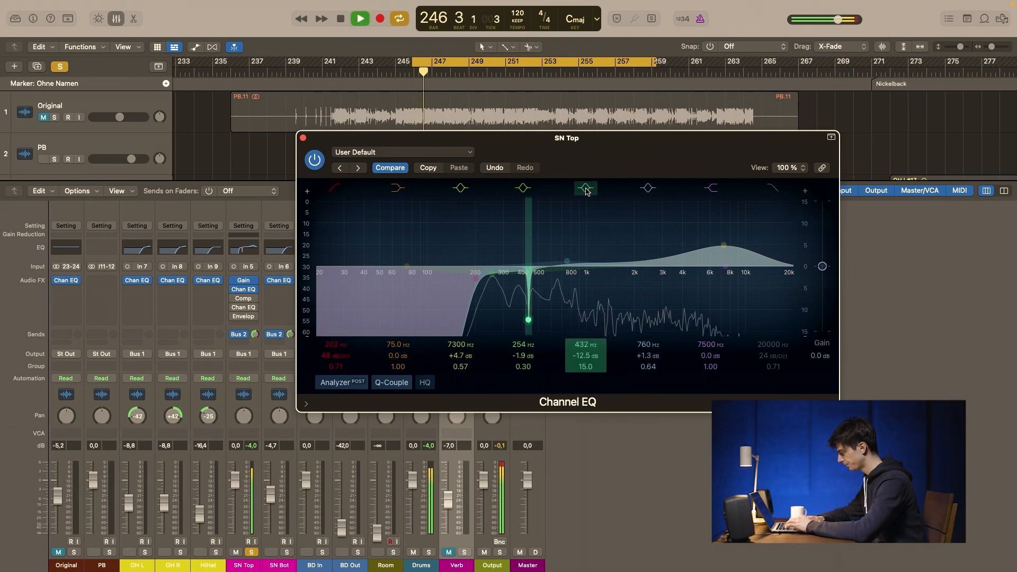
key(space)
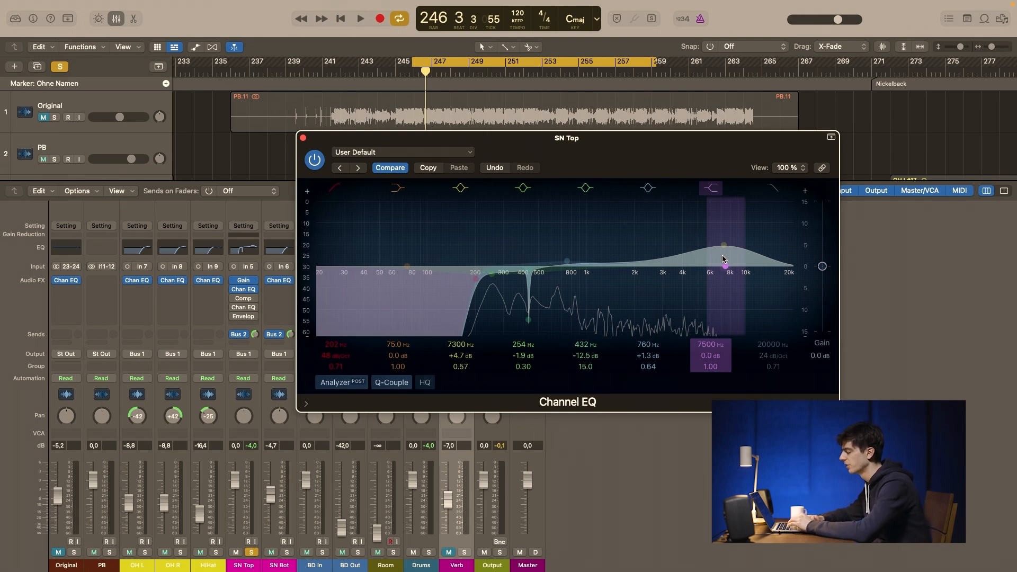
- Replay the equalized snare, close the Channel EQ and open and enable SN Top's Compressor
key(space)
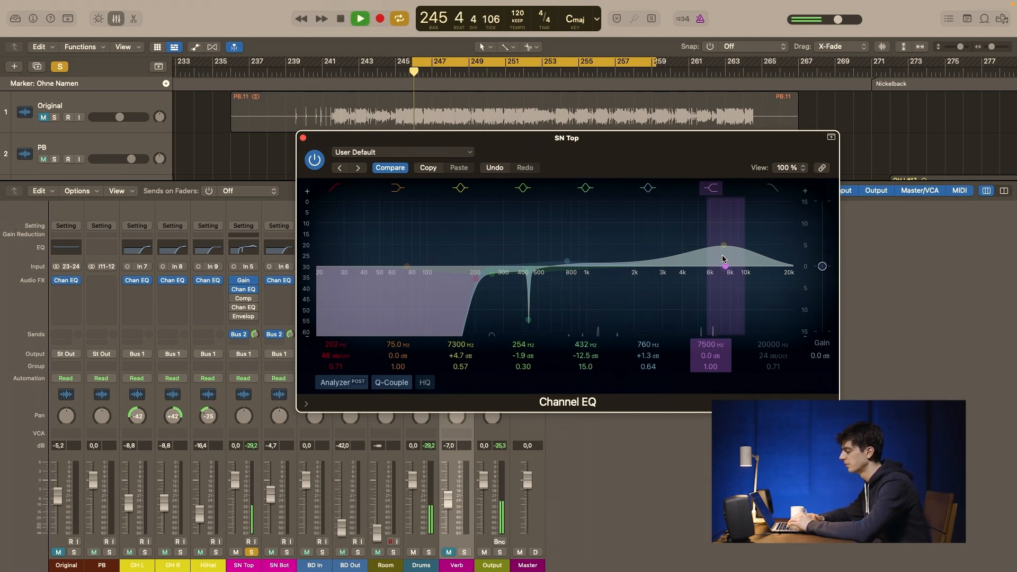
click(303, 138)
click(244, 299)
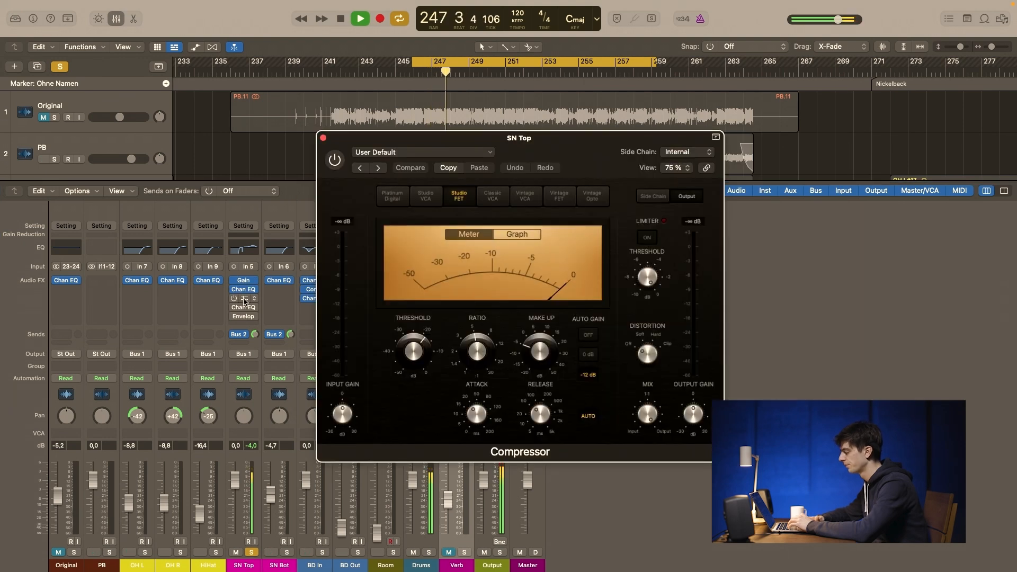
key(space)
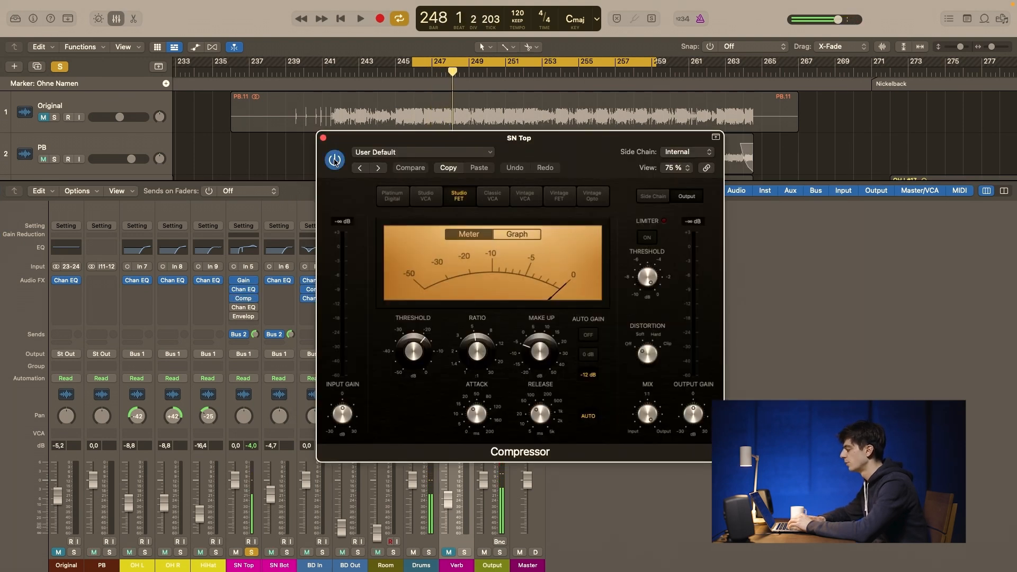
- Listen to the compressed snare and examine the Compressor's ratio, attack and release settings
key(space)
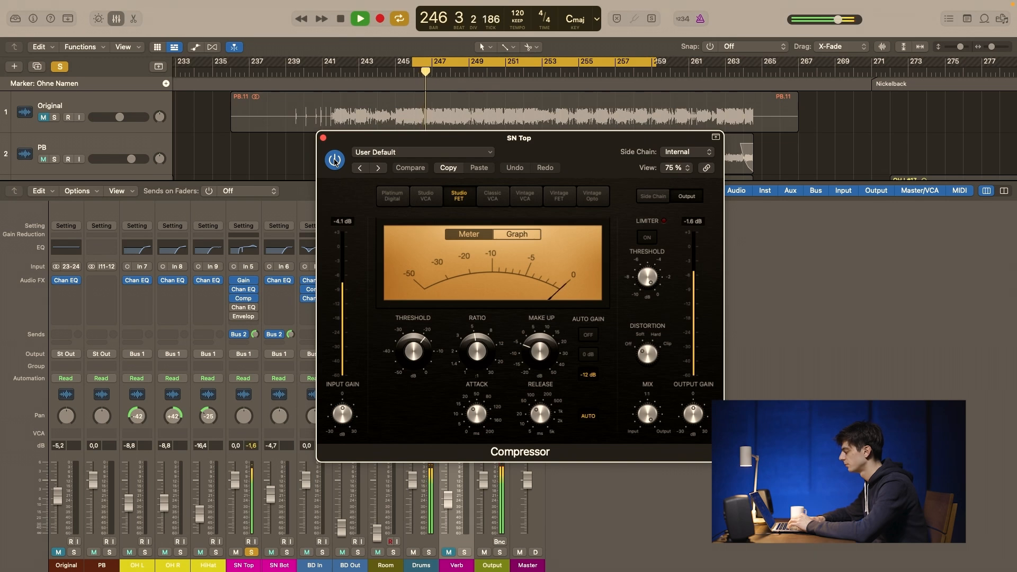
drag(570, 150, 565, 157)
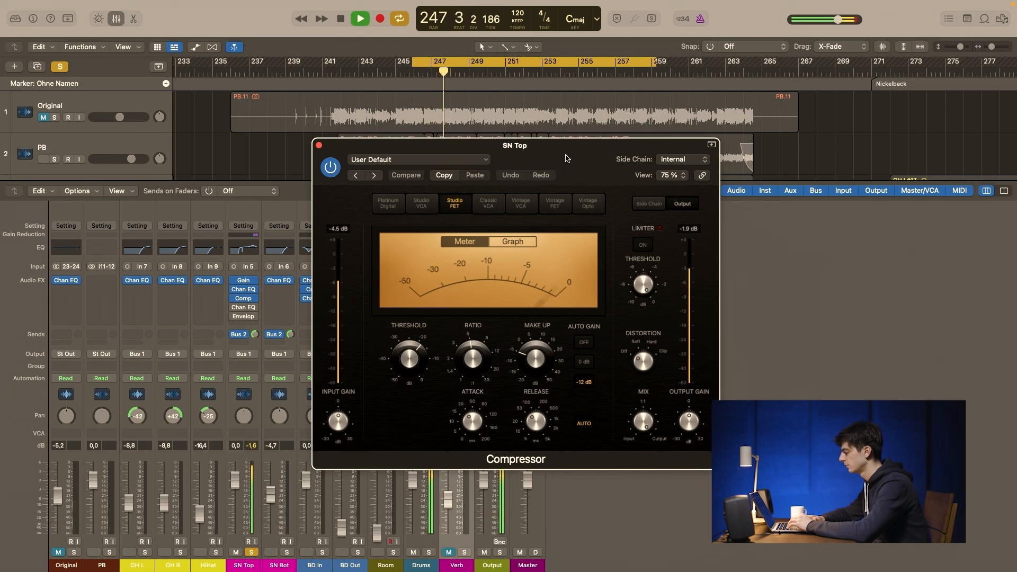
key(space)
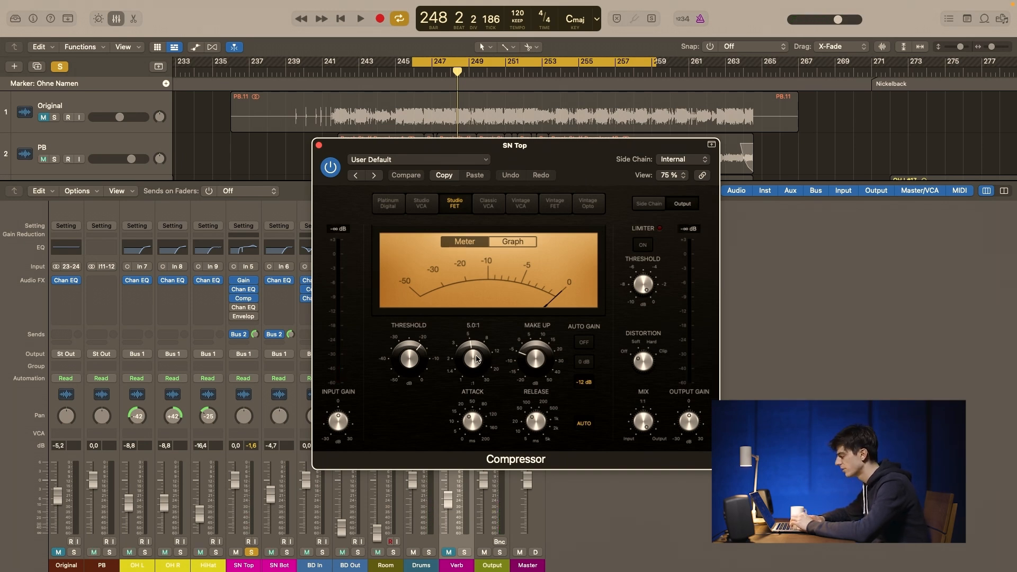
mouse_move(481, 422)
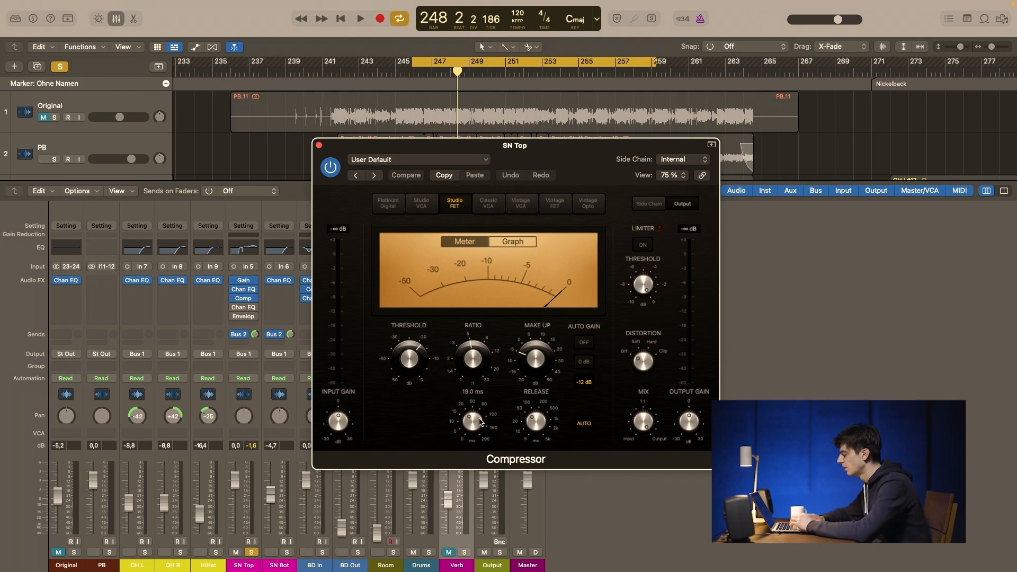
mouse_move(542, 426)
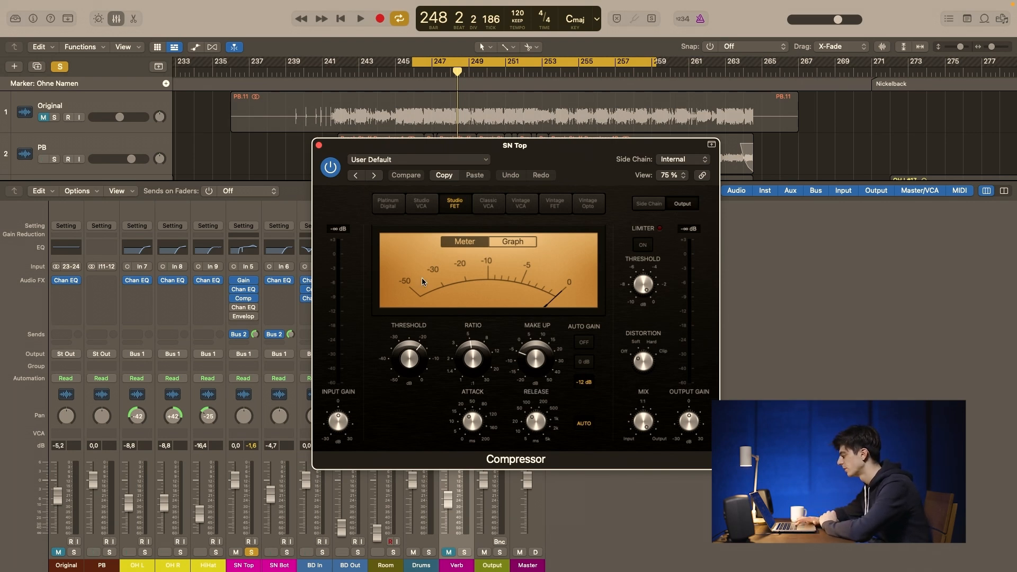
- Compare the snare with SN Top's Compressor bypassed and enabled, leave it enabled and close its window
key(space)
click(331, 168)
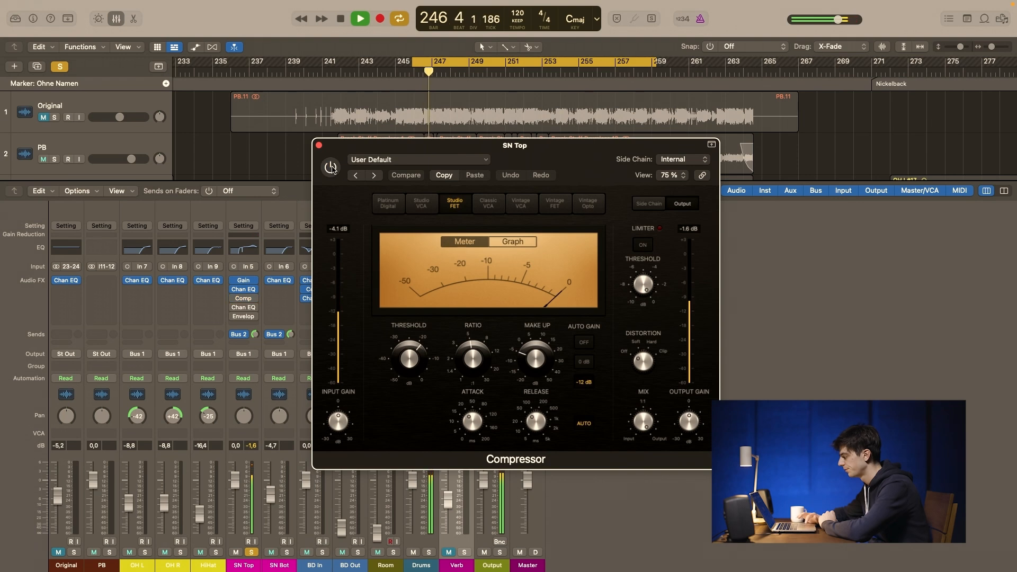
click(331, 168)
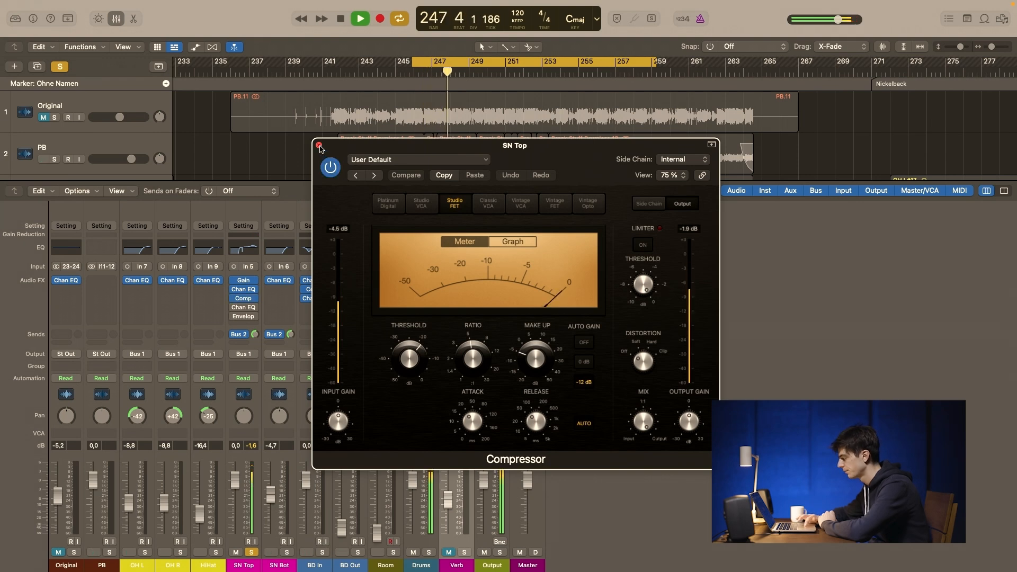
click(318, 145)
mouse_move(247, 301)
key(space)
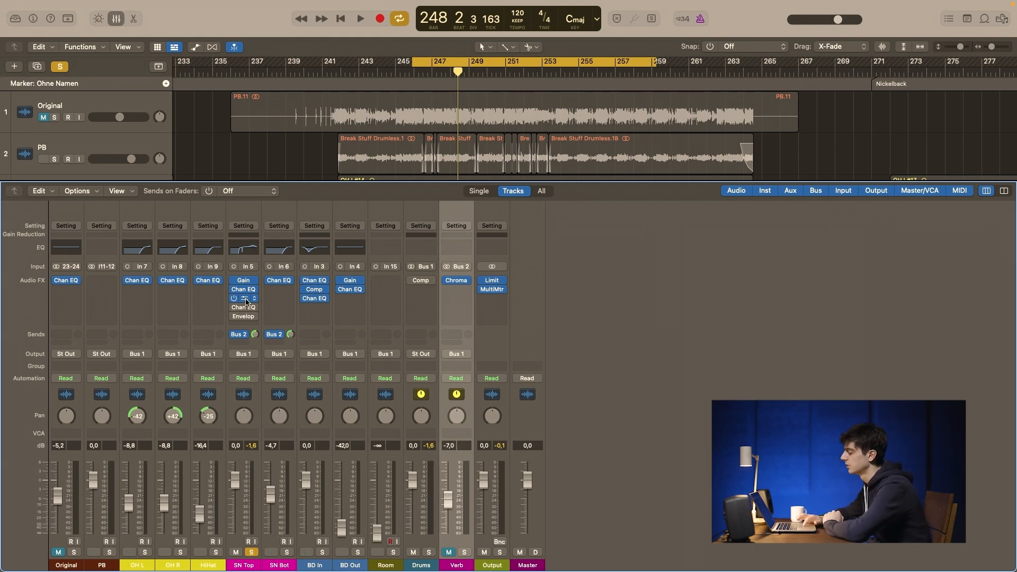
- Open and enable SN Top's second Channel EQ, play the snare loop through it and close it
click(245, 308)
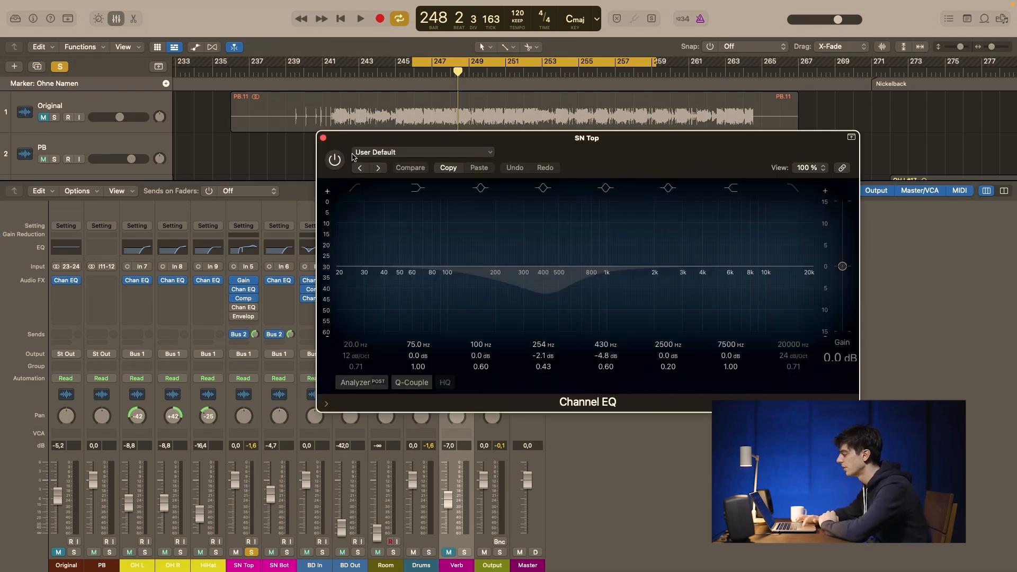
click(334, 159)
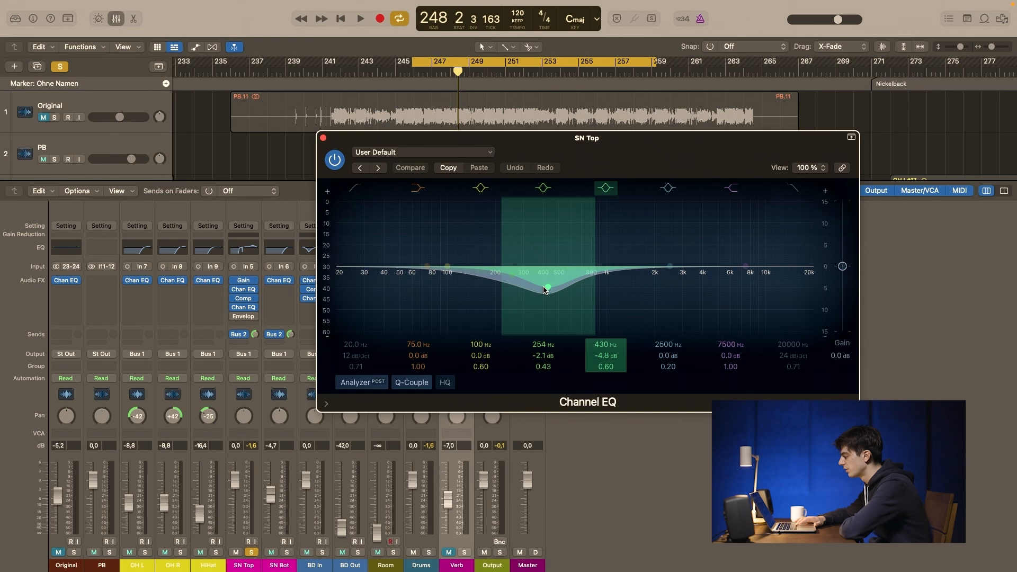
key(space)
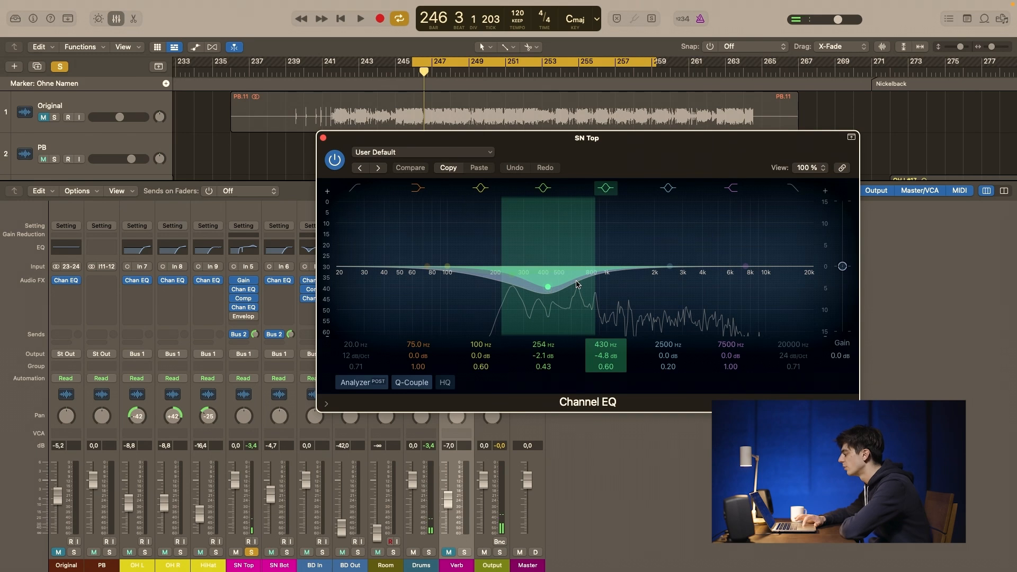
key(space)
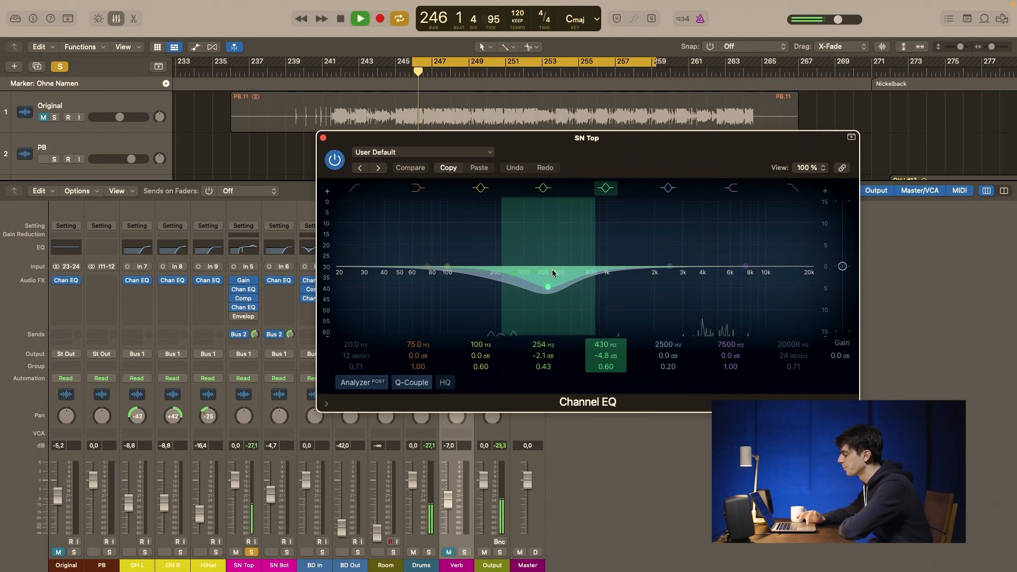
click(323, 138)
key(space)
- Open and enable SN Top's Enveloper and compare the snare with it bypassed and on, leaving it on
click(246, 318)
click(335, 158)
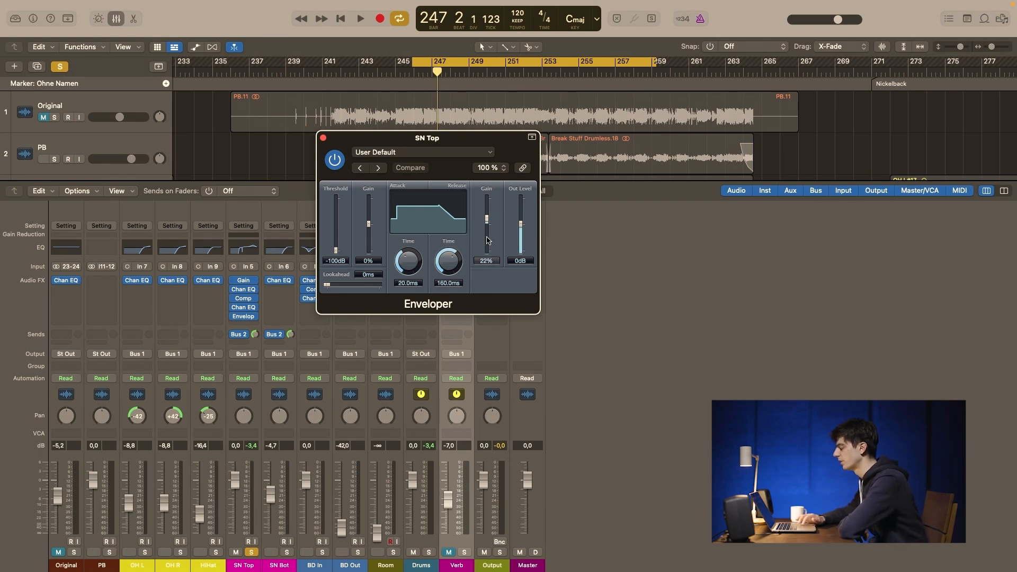
key(space)
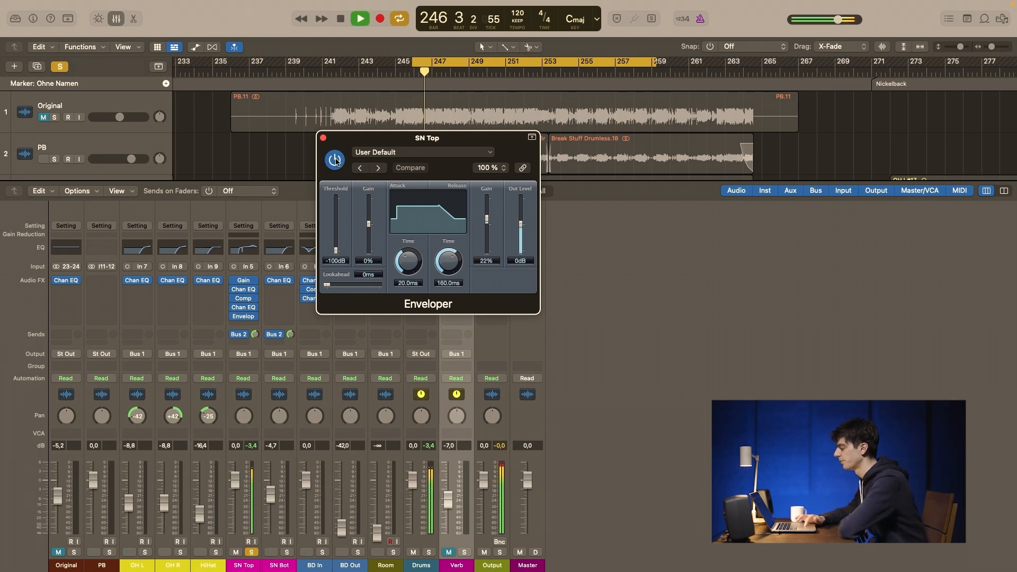
click(335, 160)
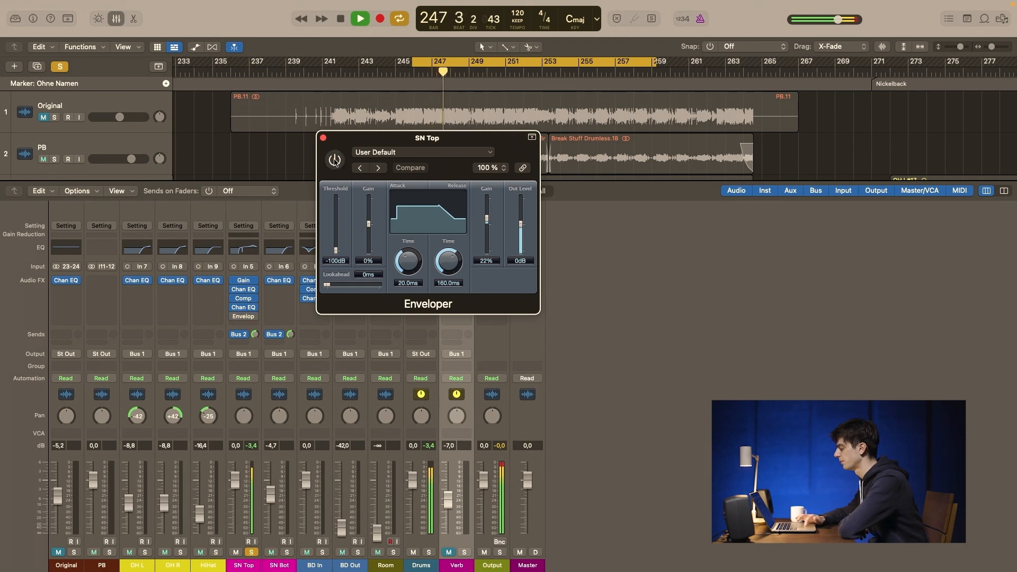
click(336, 160)
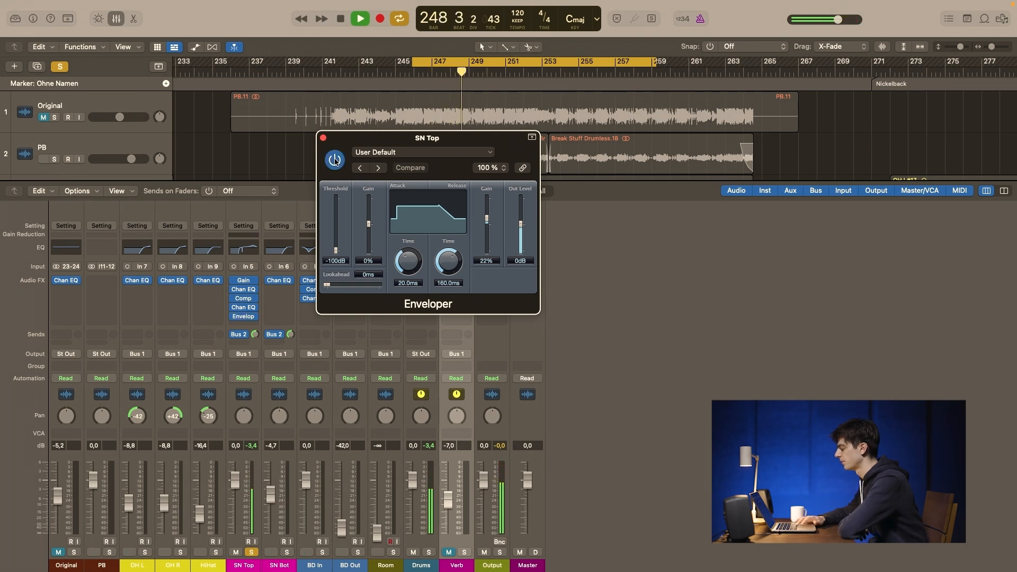
key(space)
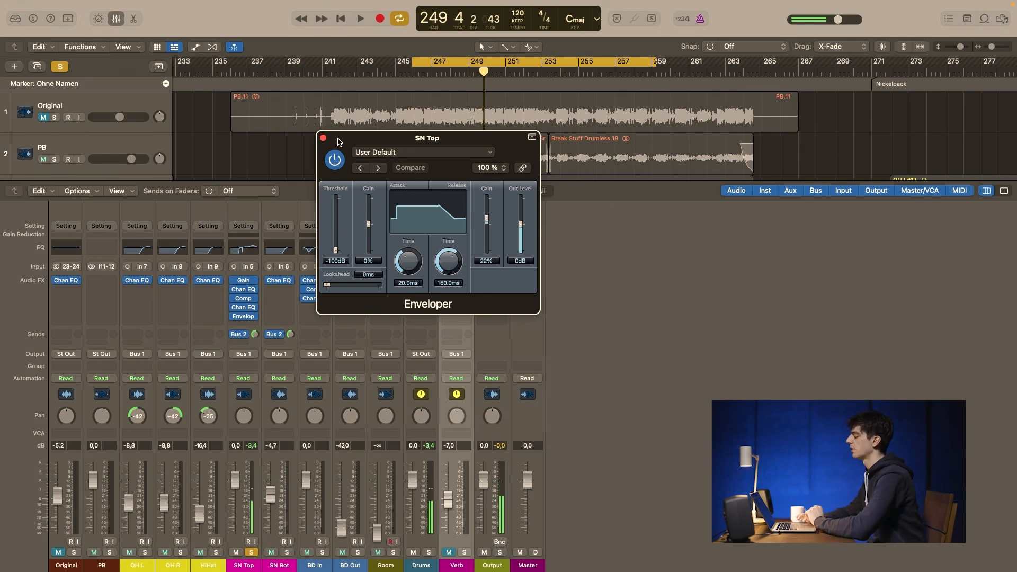
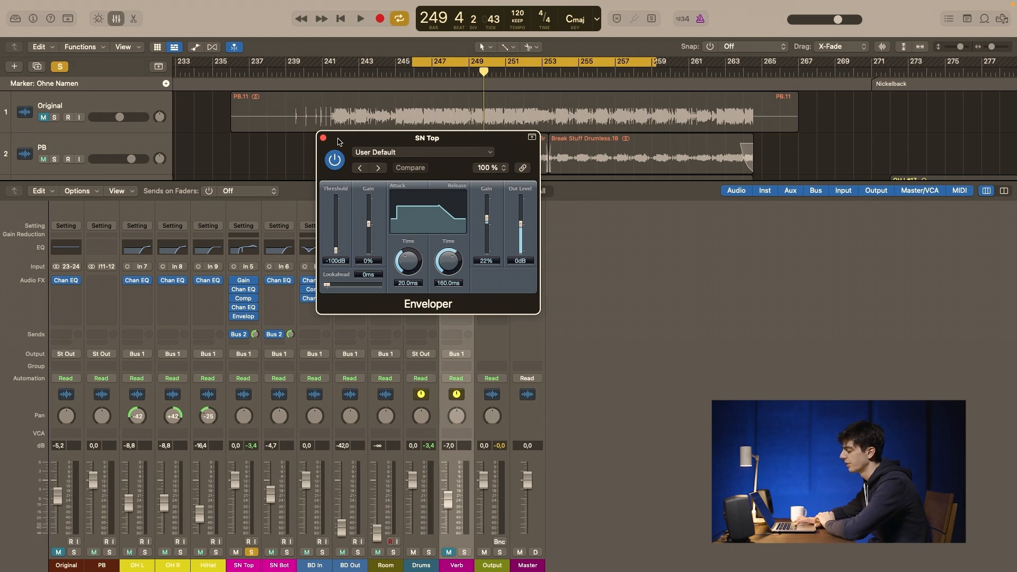
- Replay the fully processed snare top, close the Enveloper and switch the solo from SN Top to SN Bot
key(space)
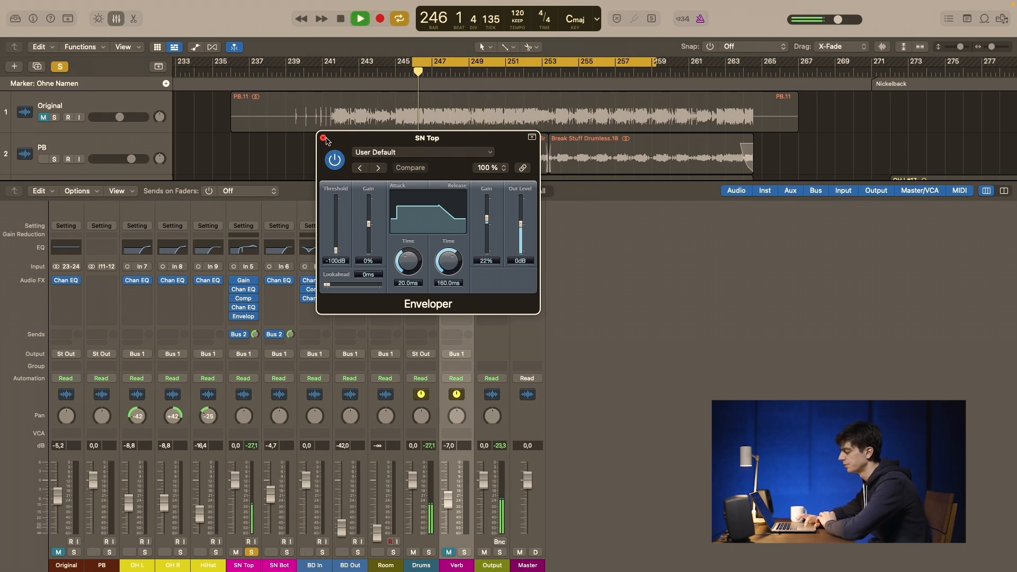
click(323, 139)
key(space)
click(251, 552)
click(287, 553)
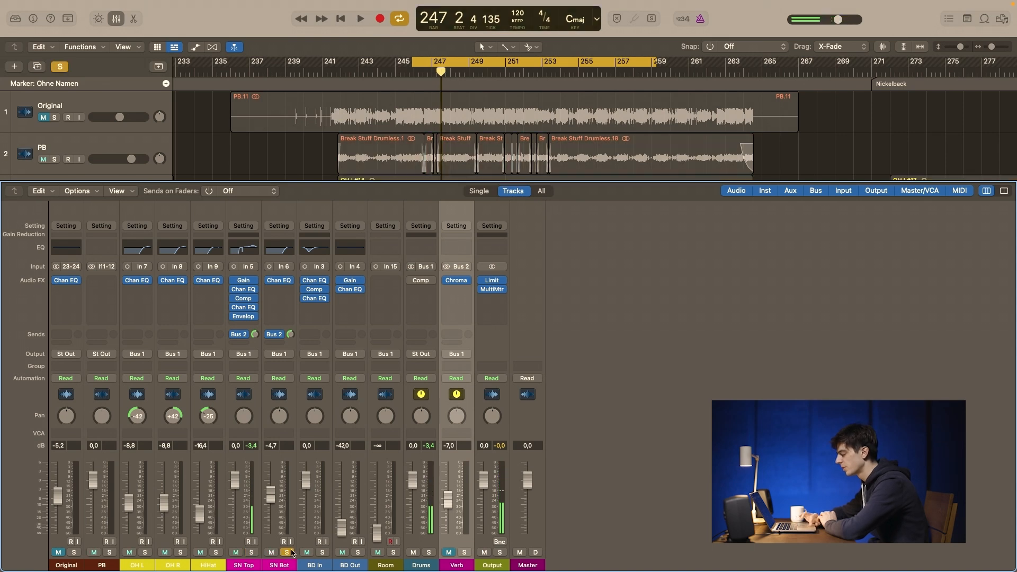
- Listen to SN Bot with its Channel EQ bypassed and on, and examine the EQ's low cut
key(space)
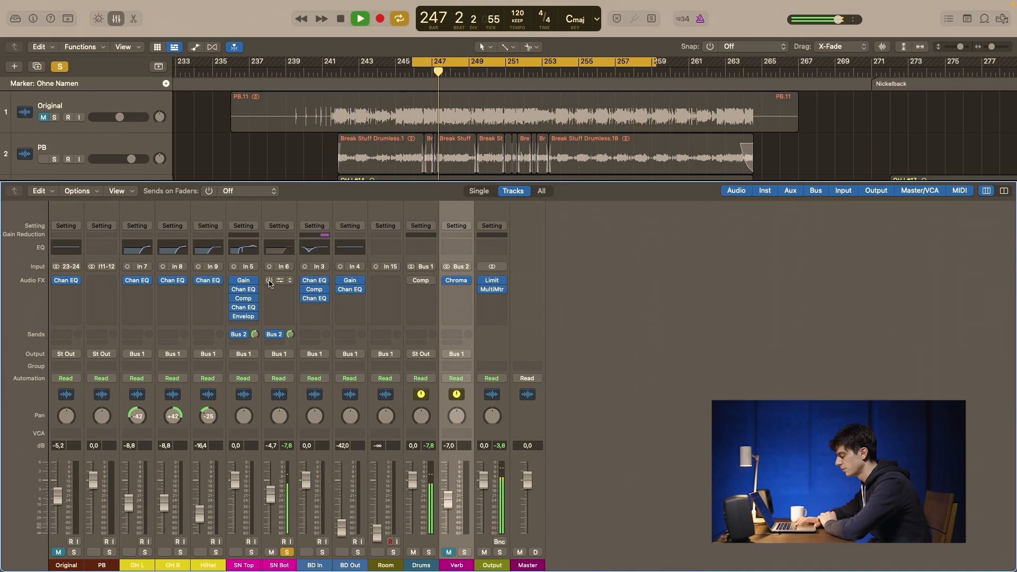
key(space)
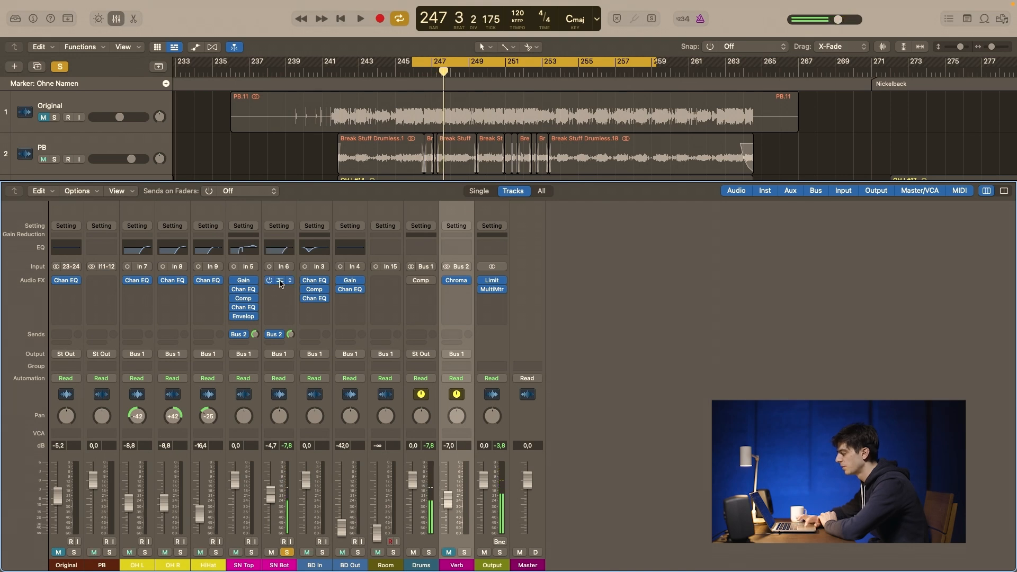
click(279, 282)
drag(653, 147, 631, 153)
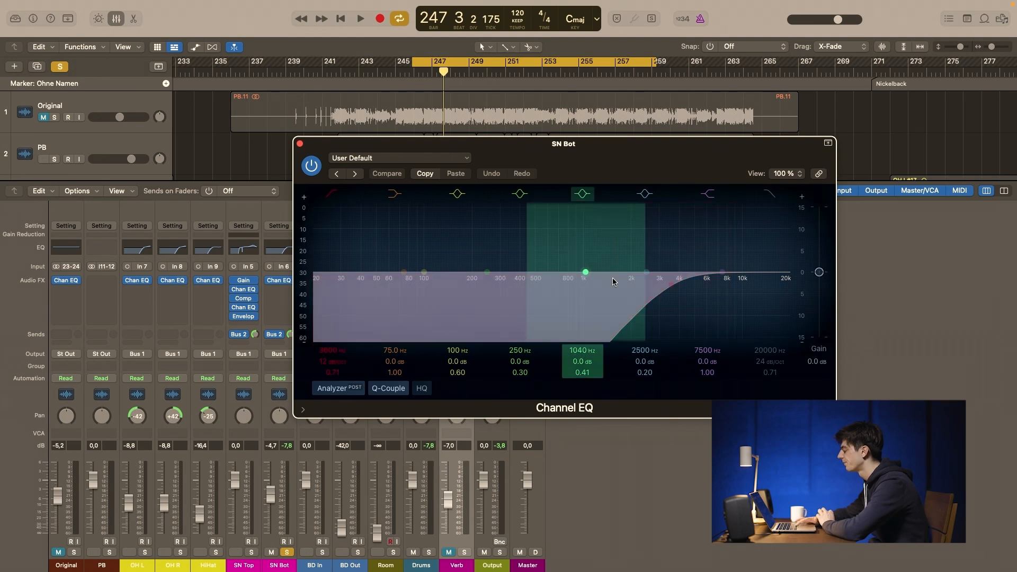
key(space)
click(300, 144)
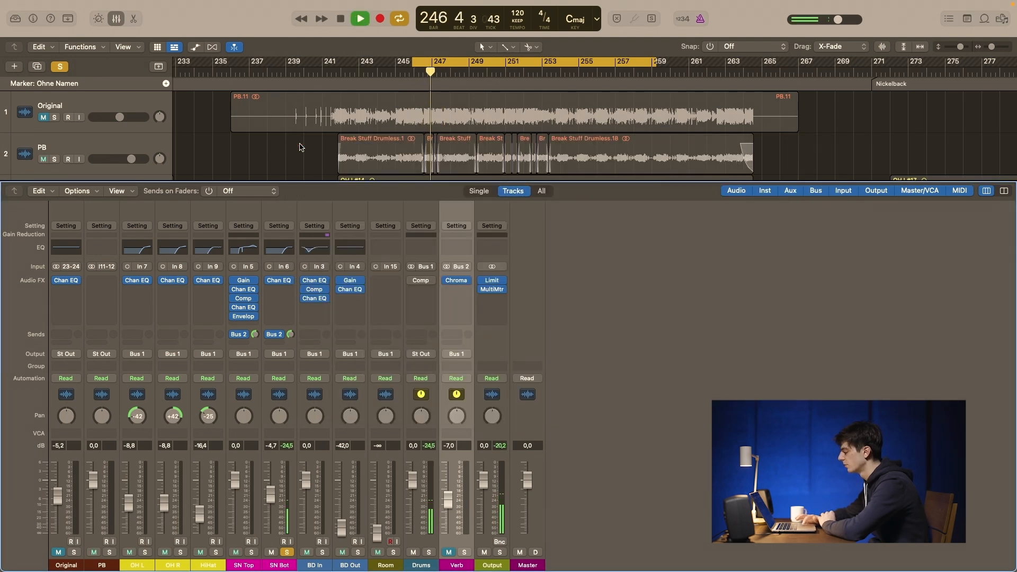
key(space)
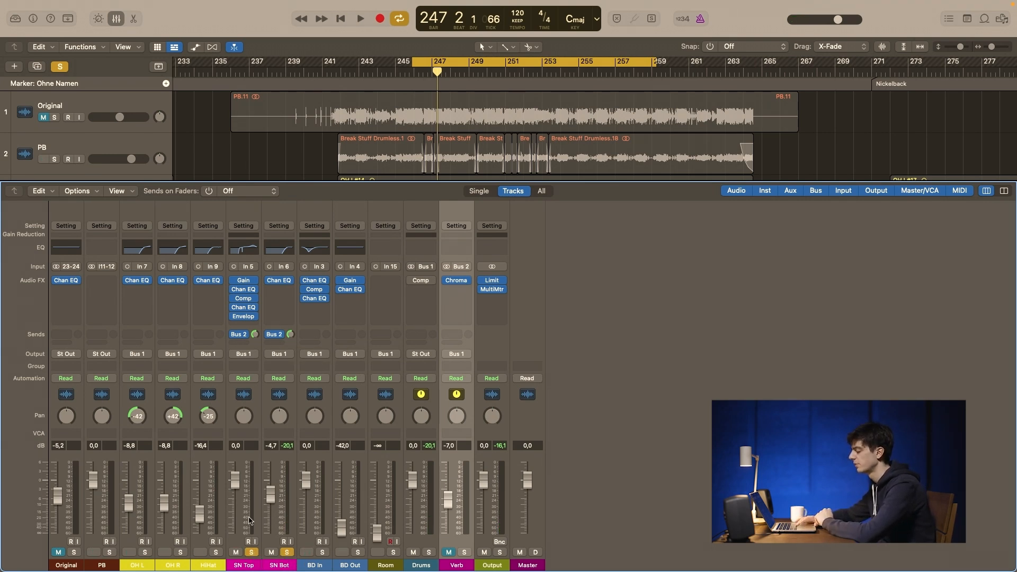
- Play SN Top and SN Bot soloed together, first dry and then through the enabled Compressor on the Drums bus
key(space)
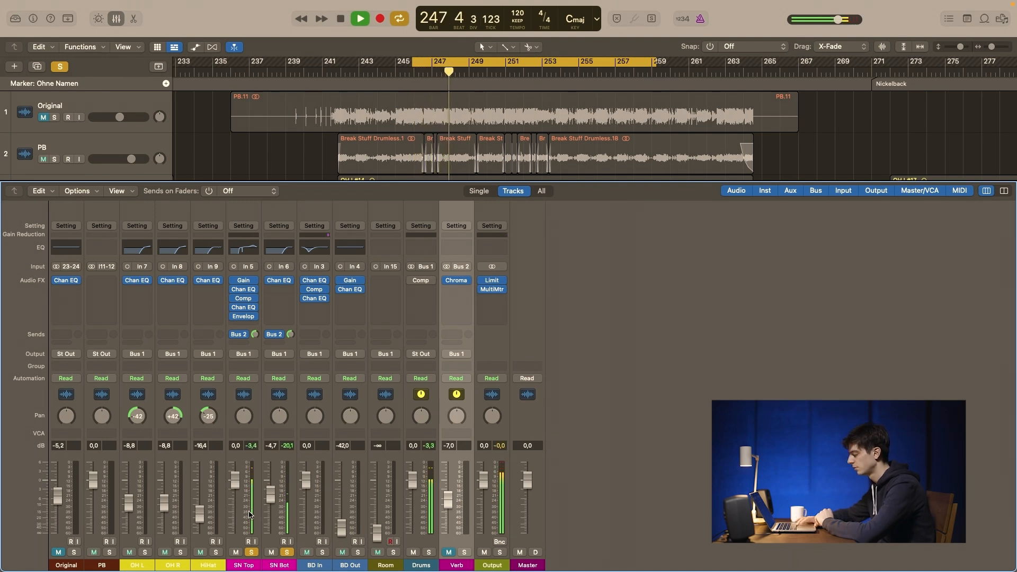
key(space)
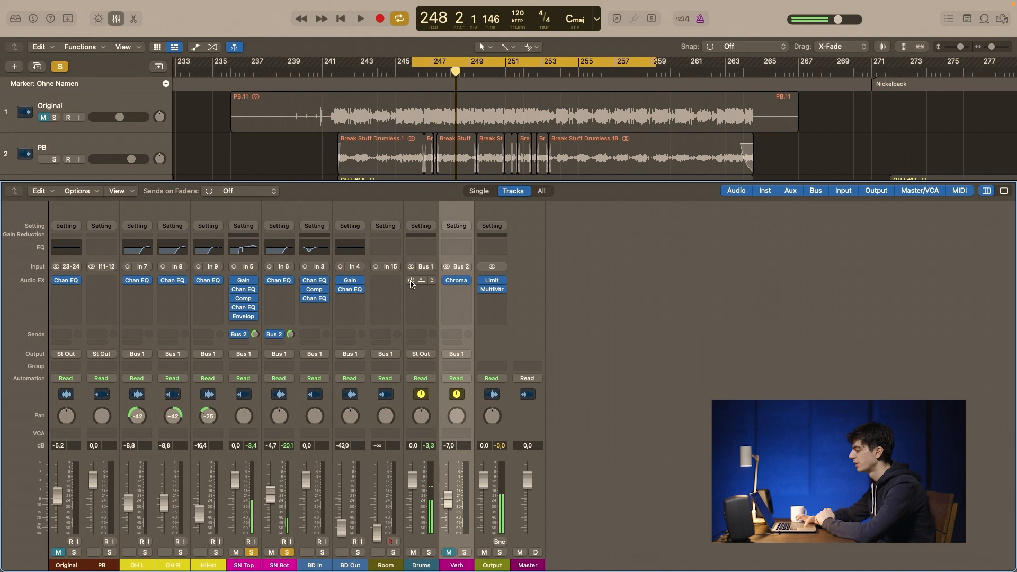
click(421, 282)
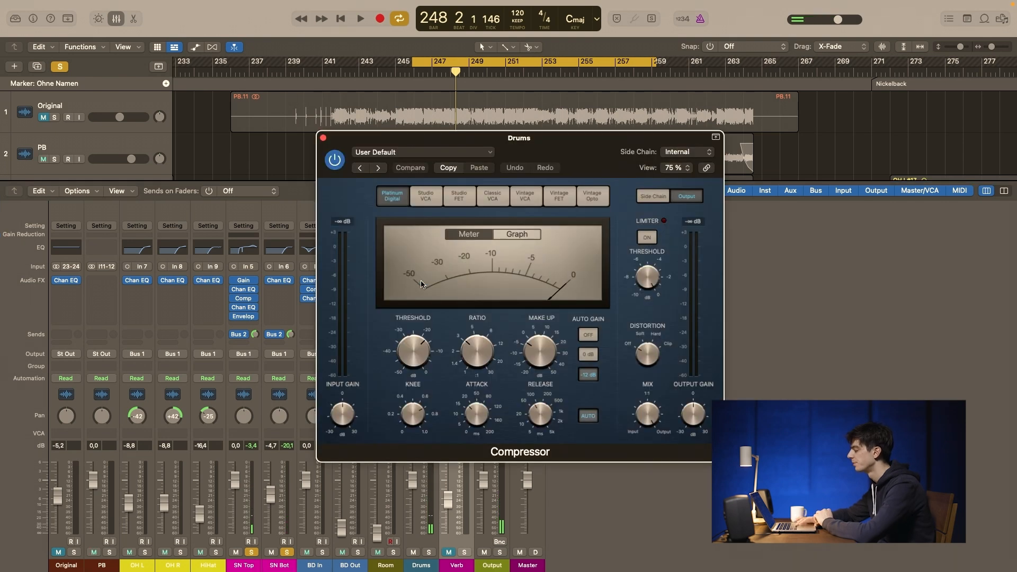
key(space)
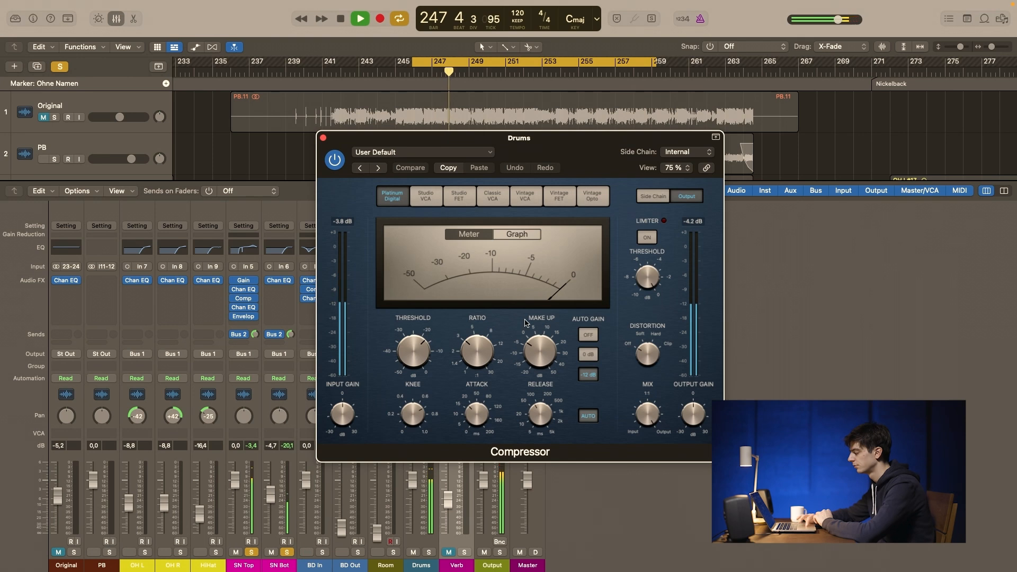
key(space)
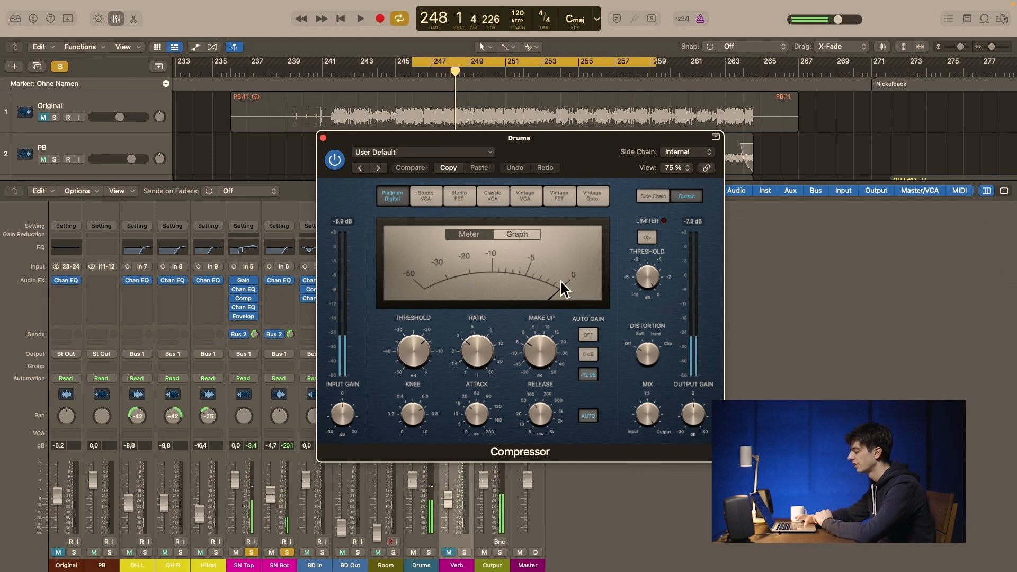
click(323, 138)
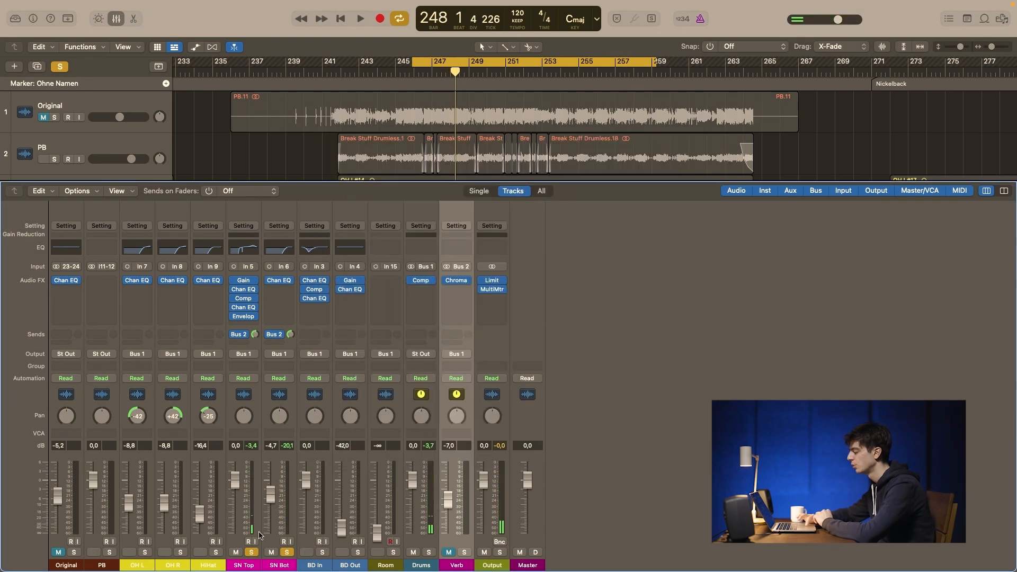
- Unsolo SN Top and SN Bot, solo the Verb channel and open its ChromaVerb
click(251, 552)
click(286, 552)
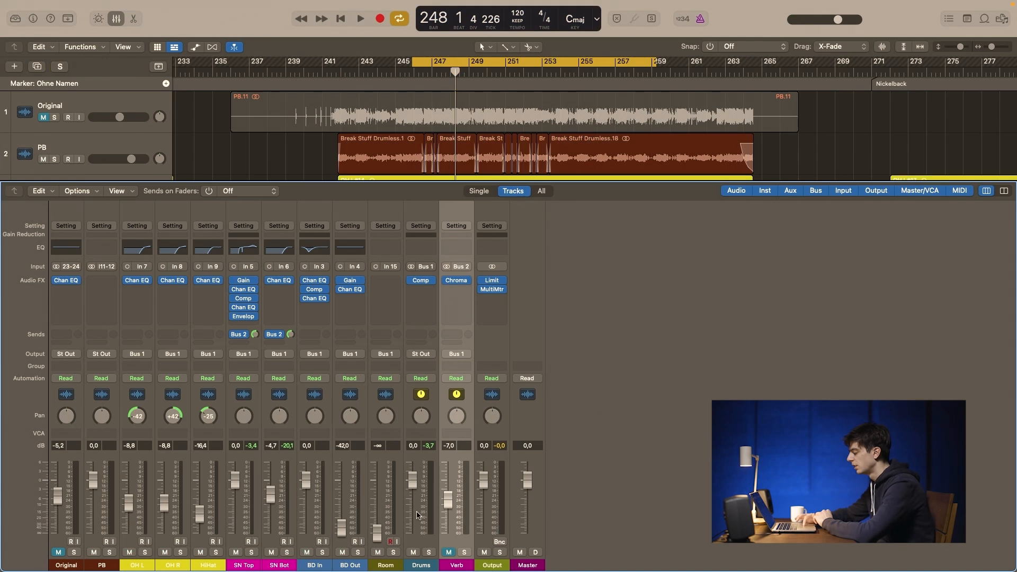
click(464, 553)
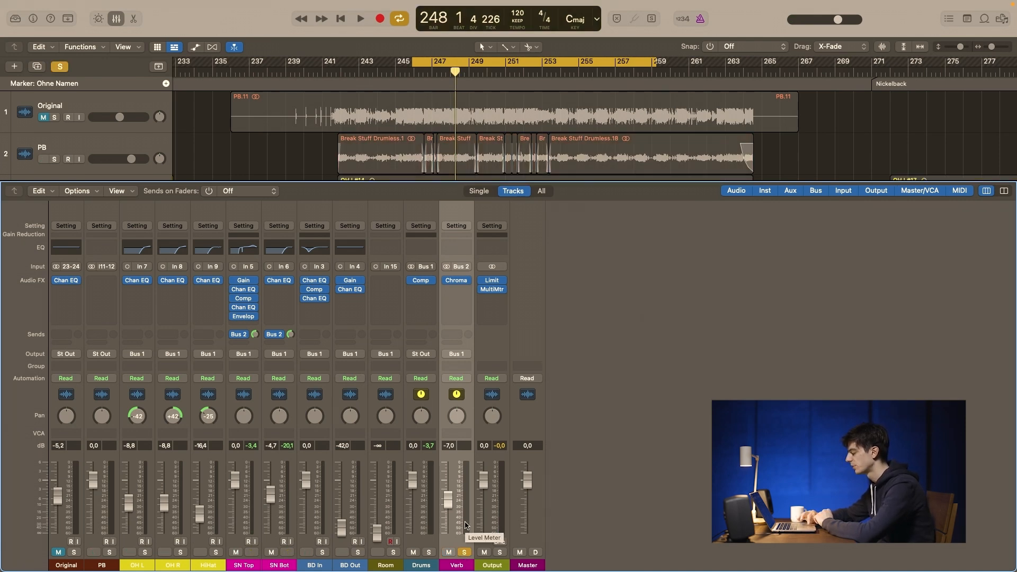
click(458, 280)
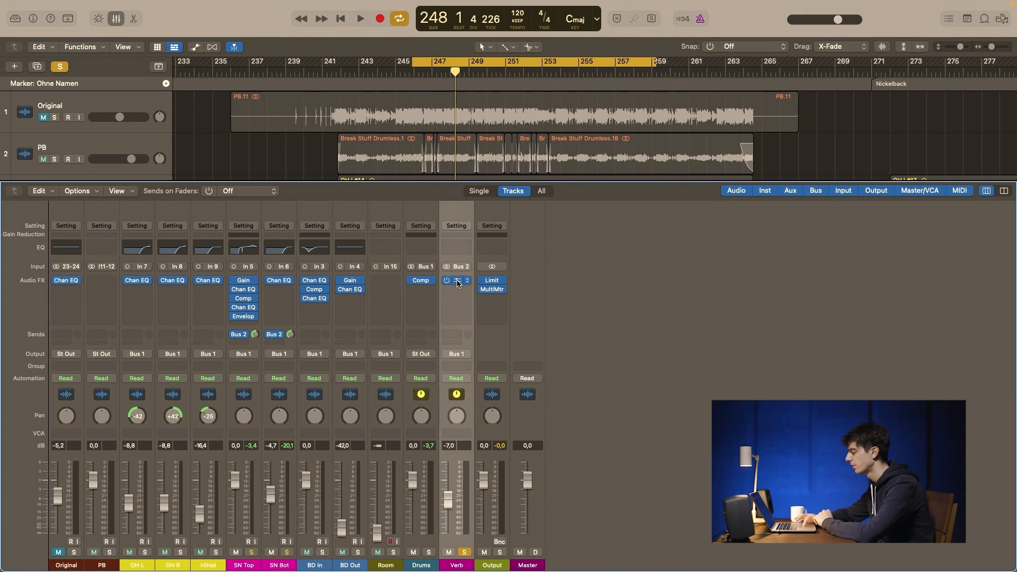
drag(675, 143, 609, 127)
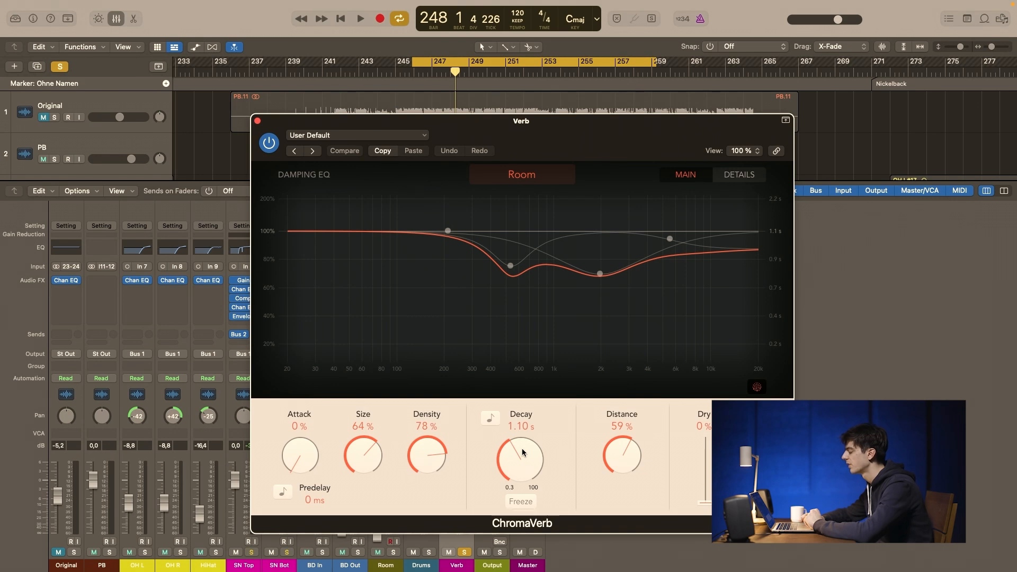
- Examine ChromaVerb's output EQ and main settings, play the soloed reverb and close the plug-in
click(731, 173)
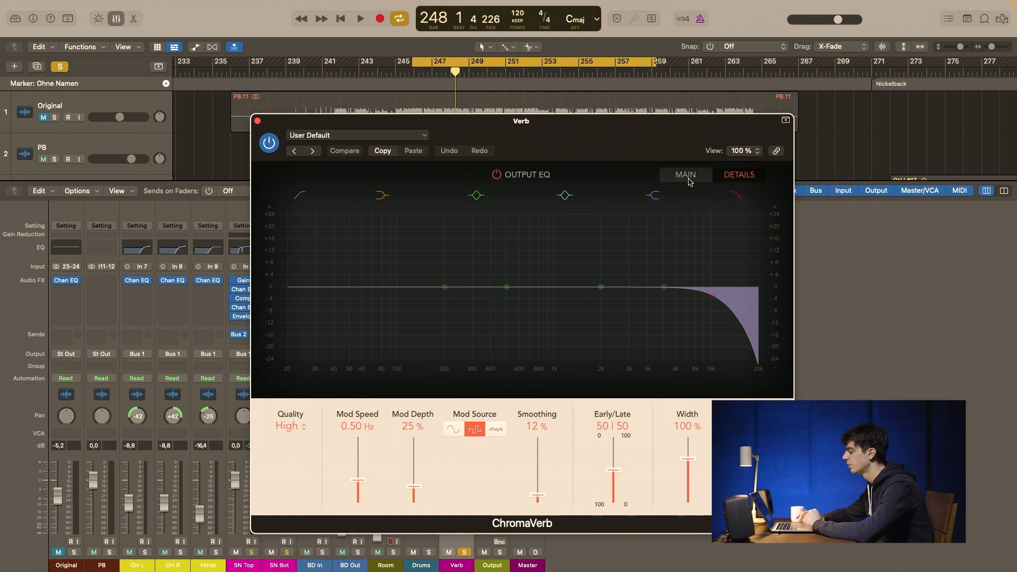
click(688, 176)
key(space)
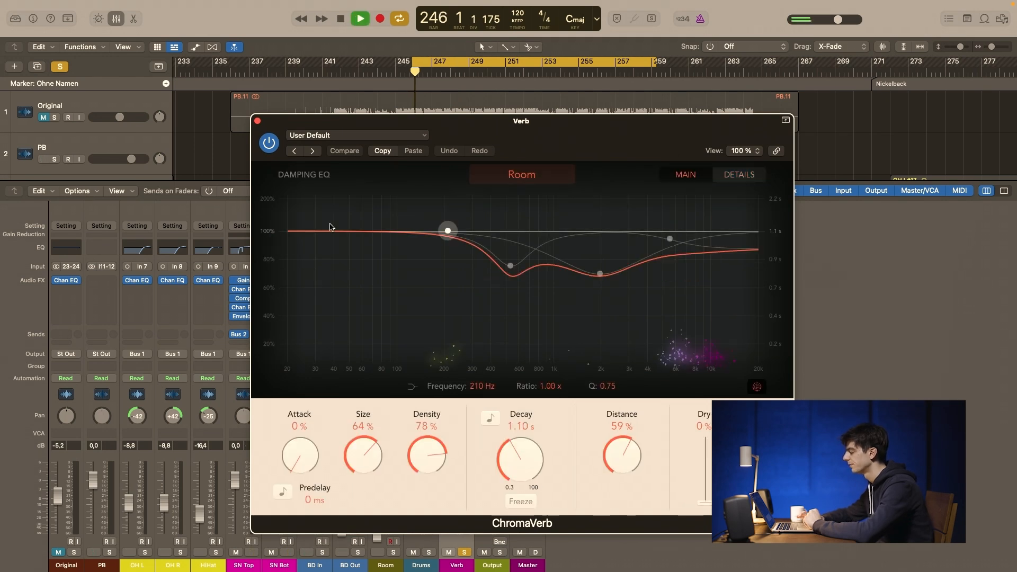
click(258, 121)
key(space)
- Switch the solo from Verb to Drums, play the drum mix and unmute Verb during playback
click(465, 552)
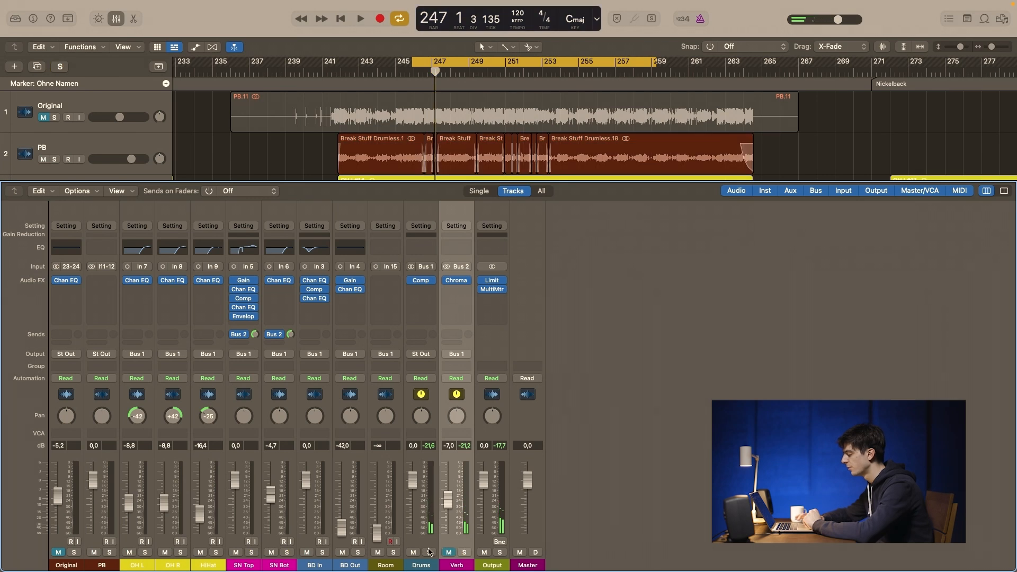
click(428, 552)
key(space)
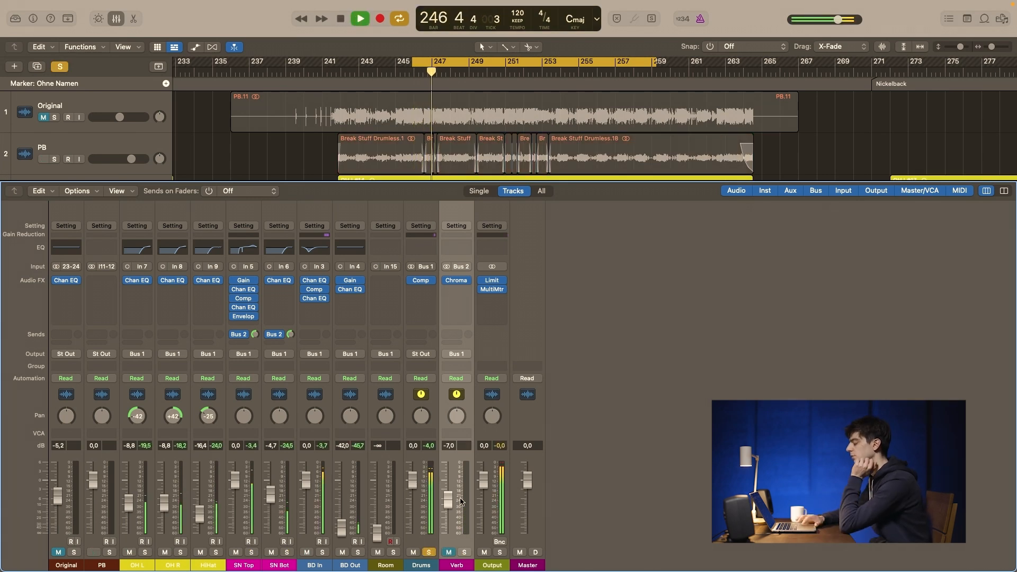
click(449, 552)
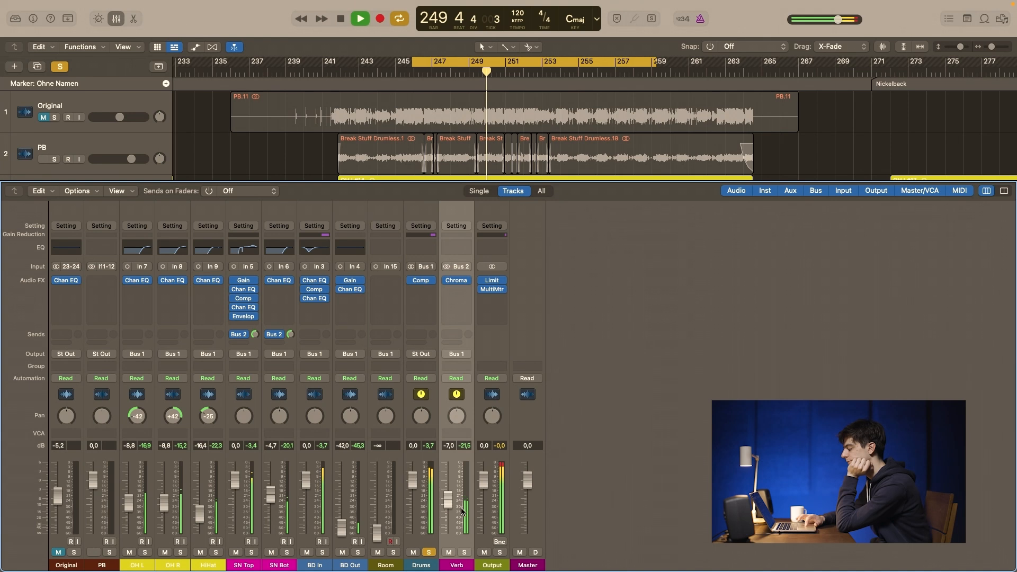
- Unsolo Drums, compare the full mix with the soloed Original track during playback, and stop
click(428, 552)
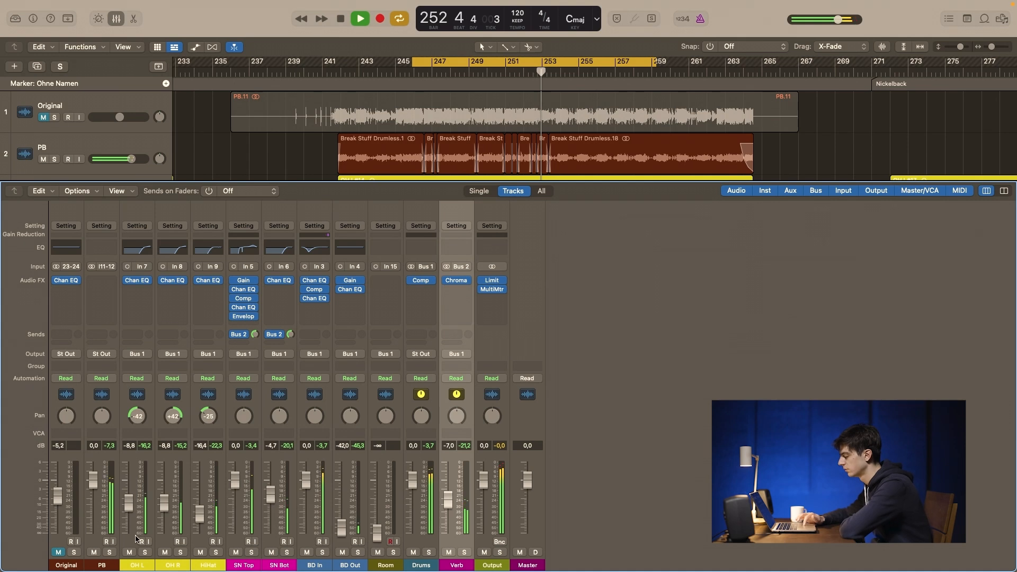
click(74, 552)
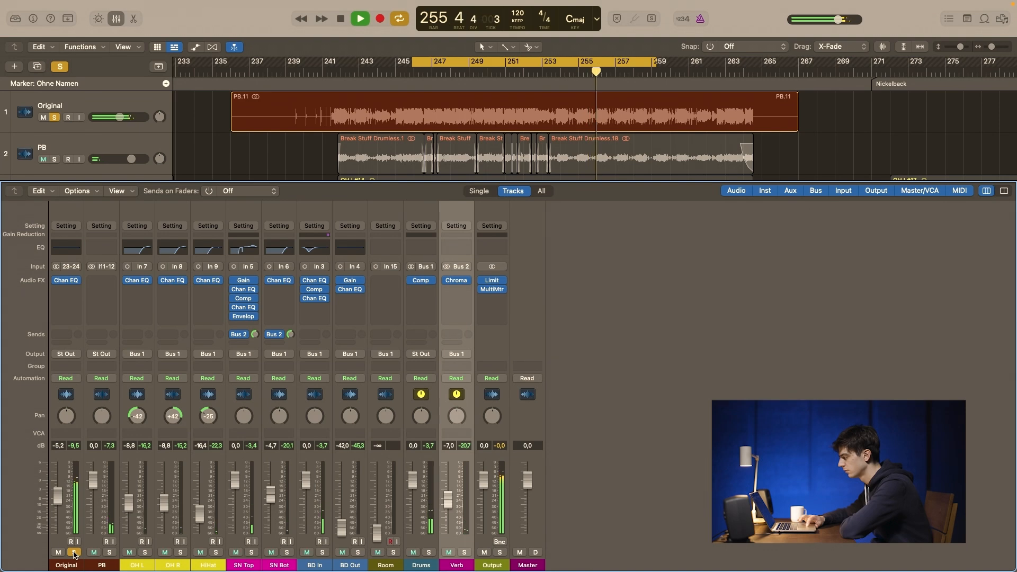
click(74, 552)
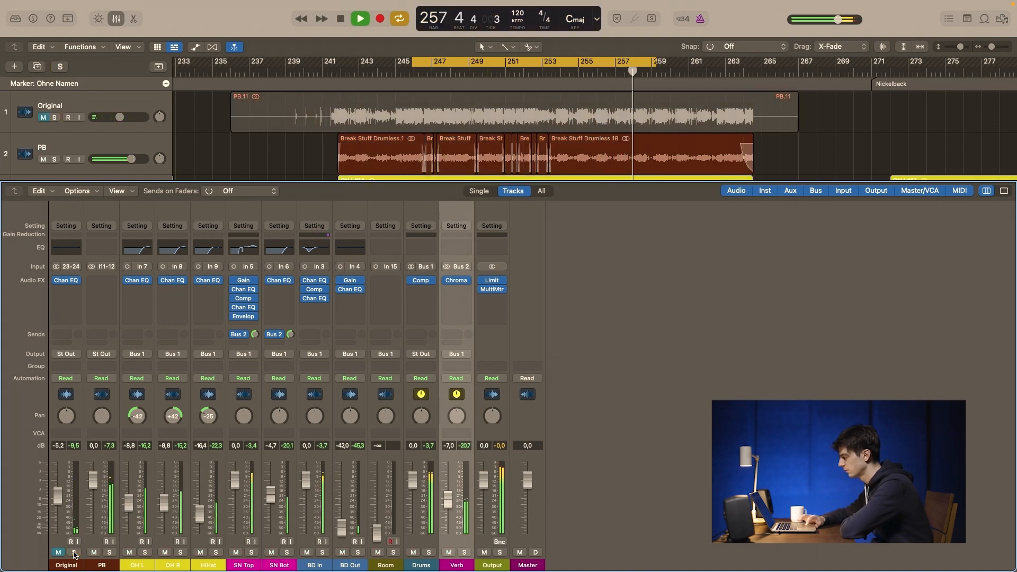
key(space)
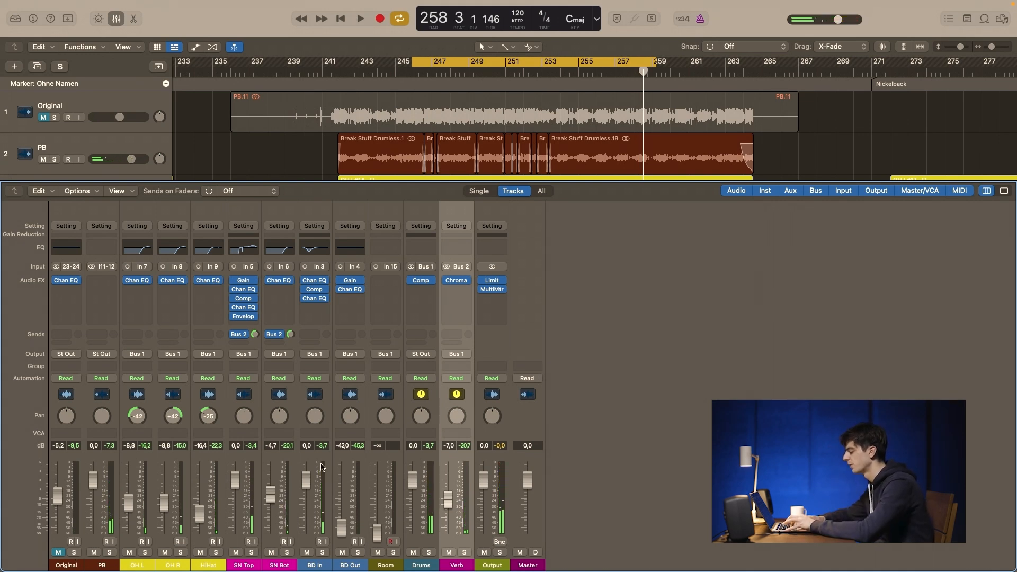
- View the Nickelback Rockstar section's drum tracks, return to the mixer and select the SN Top Sustain channel
key(x)
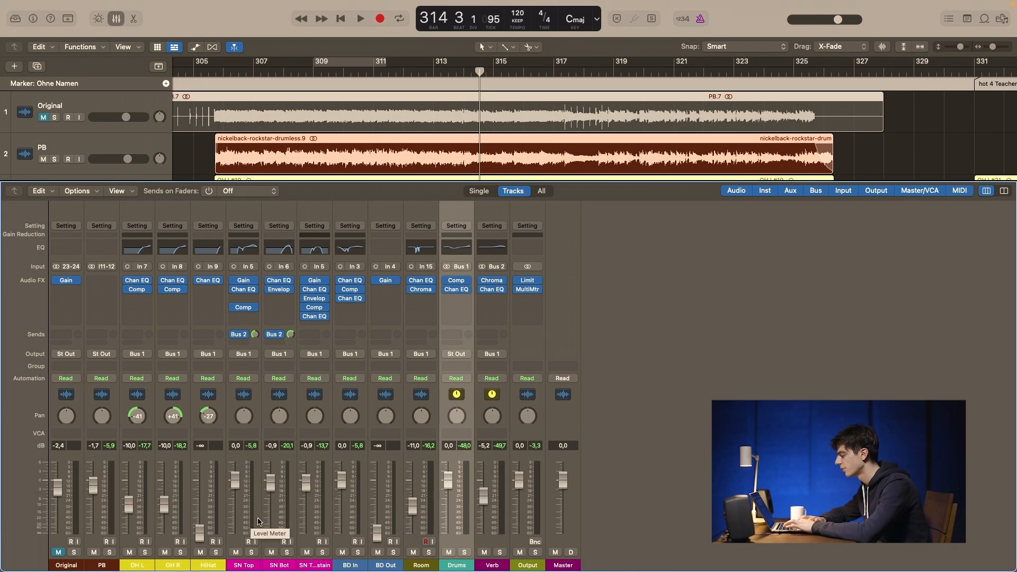
key(x)
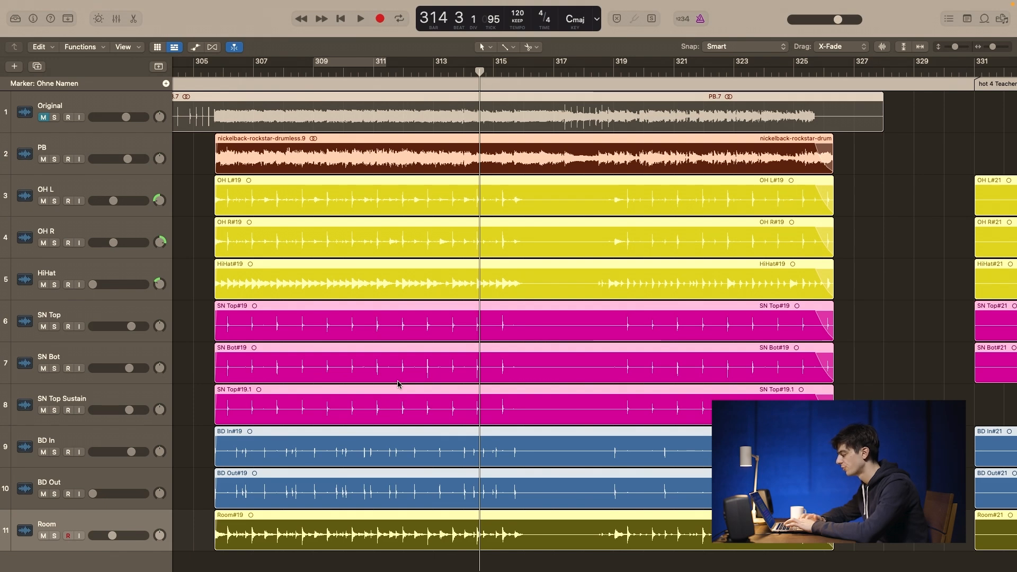
key(x)
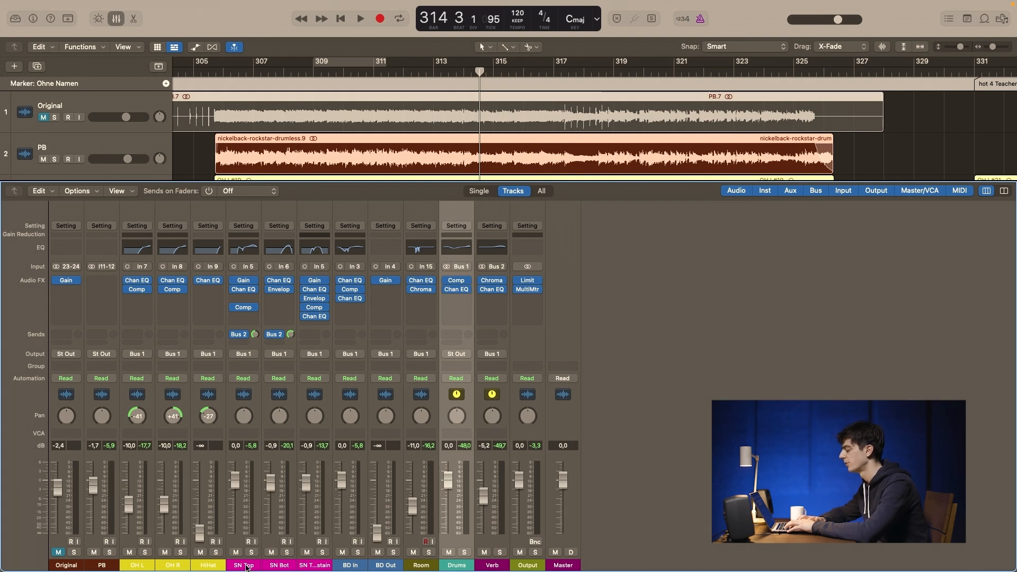
click(320, 516)
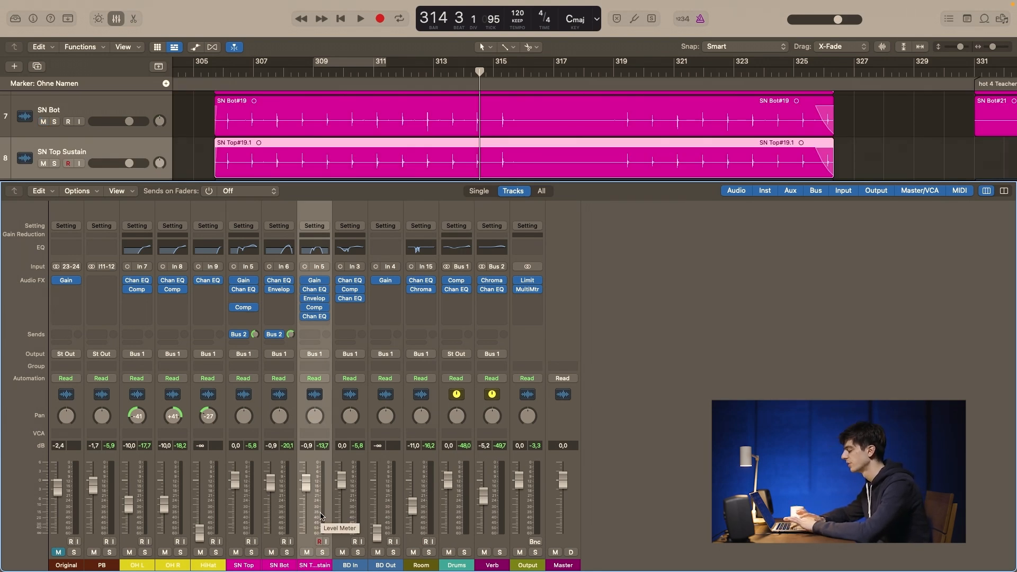
- Solo SN Top, bypass its Channel EQ, Compressor and Bus 2 send, and mute the Verb channel
click(251, 514)
click(251, 552)
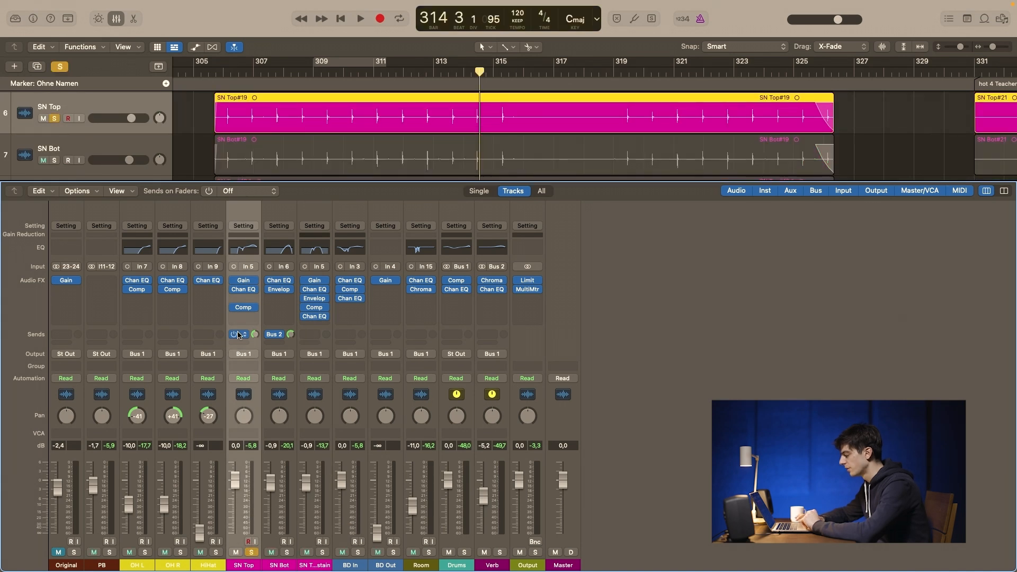
click(234, 307)
click(235, 290)
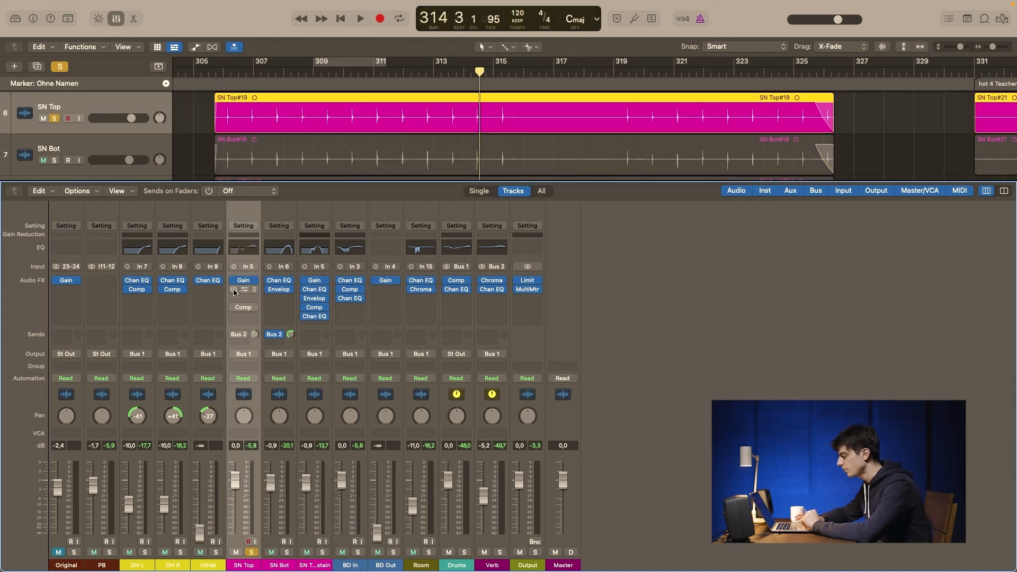
click(484, 552)
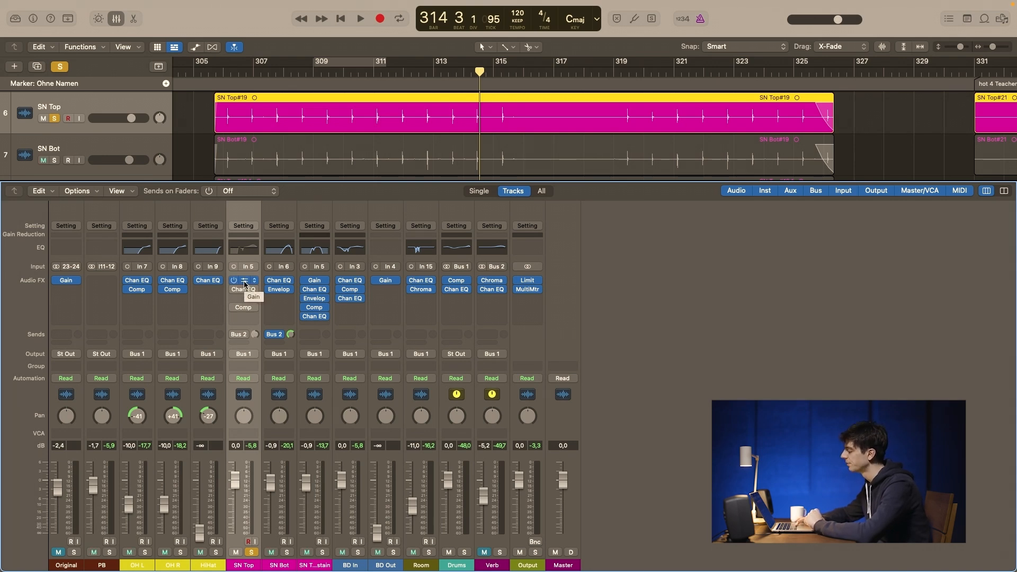
- Play the dry SN Top and set a cycle range from bar 308 to bar 314, restarting playback in it
key(space)
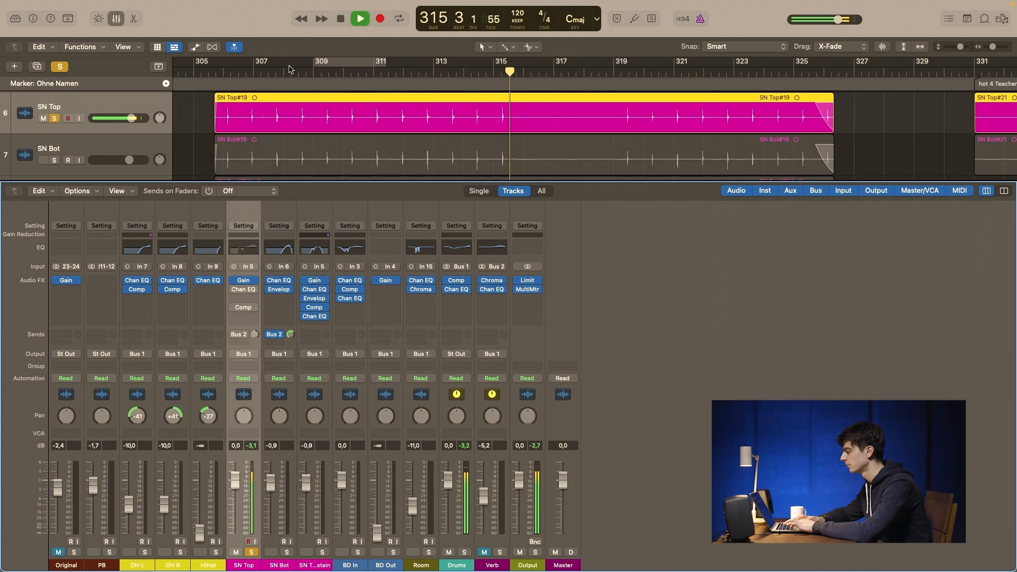
drag(286, 66, 464, 59)
key(space)
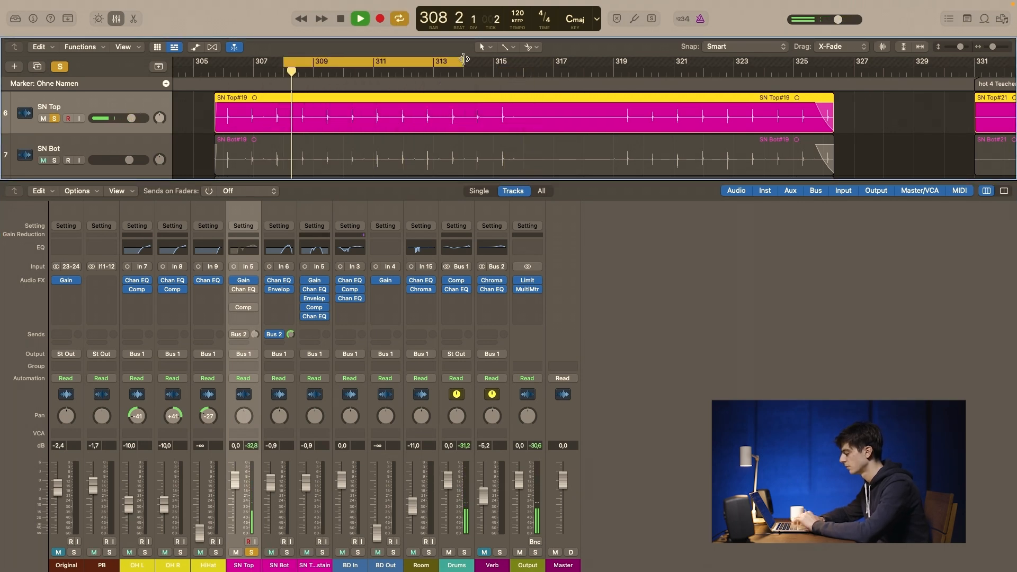
- Open and enable SN Top's Channel EQ, stop playback and examine the EQ curve
click(244, 293)
key(space)
drag(571, 152, 498, 157)
click(247, 156)
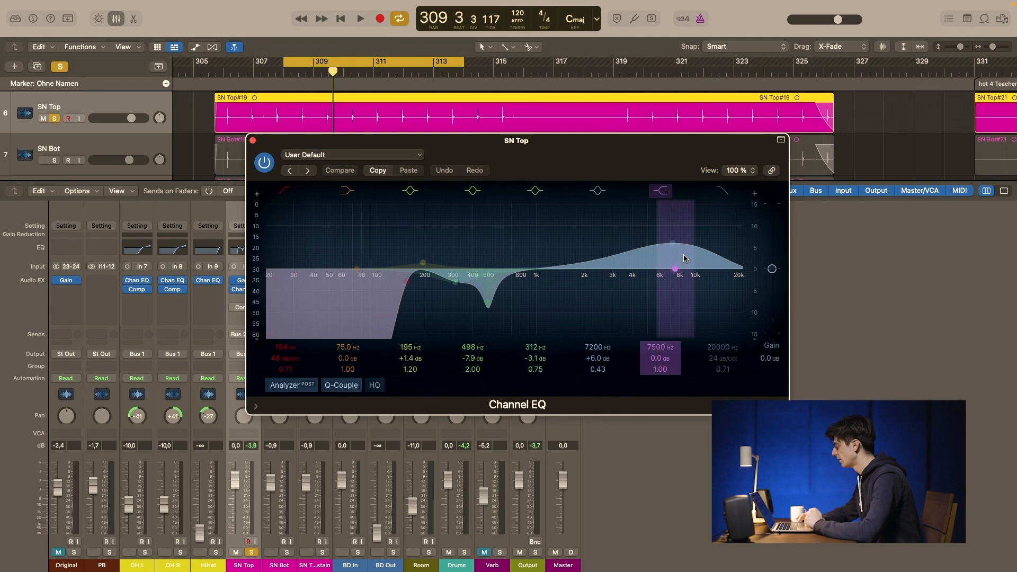
- Play SN Top with its Channel EQ alternately bypassed and enabled, close the plug-in and stop playback
click(264, 162)
key(space)
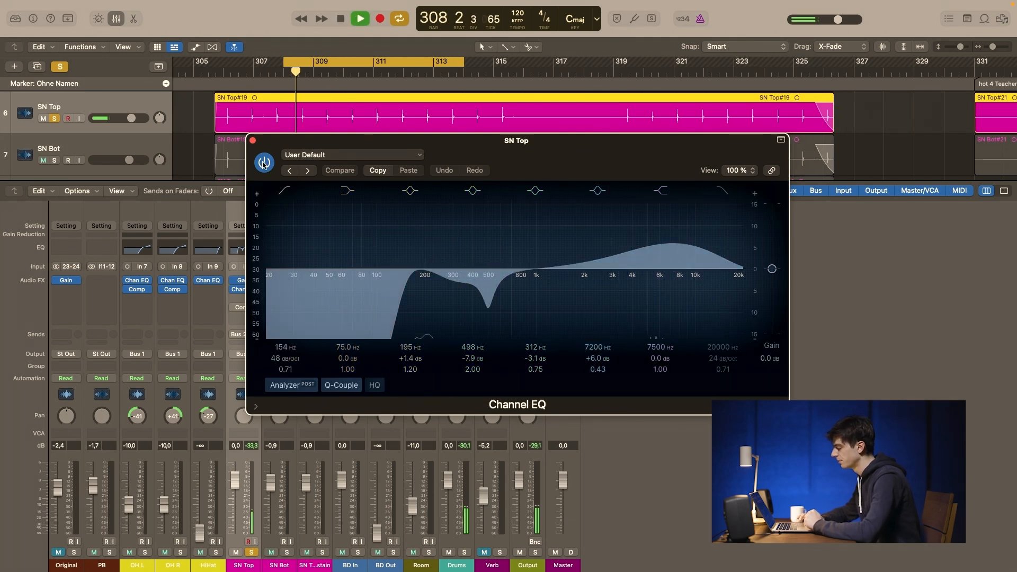
click(268, 163)
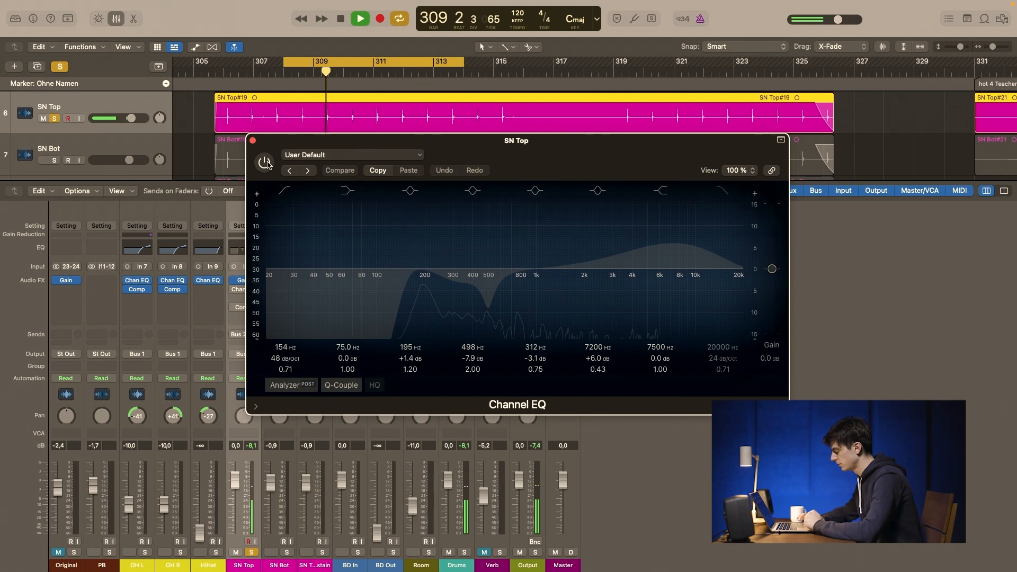
click(267, 162)
click(252, 140)
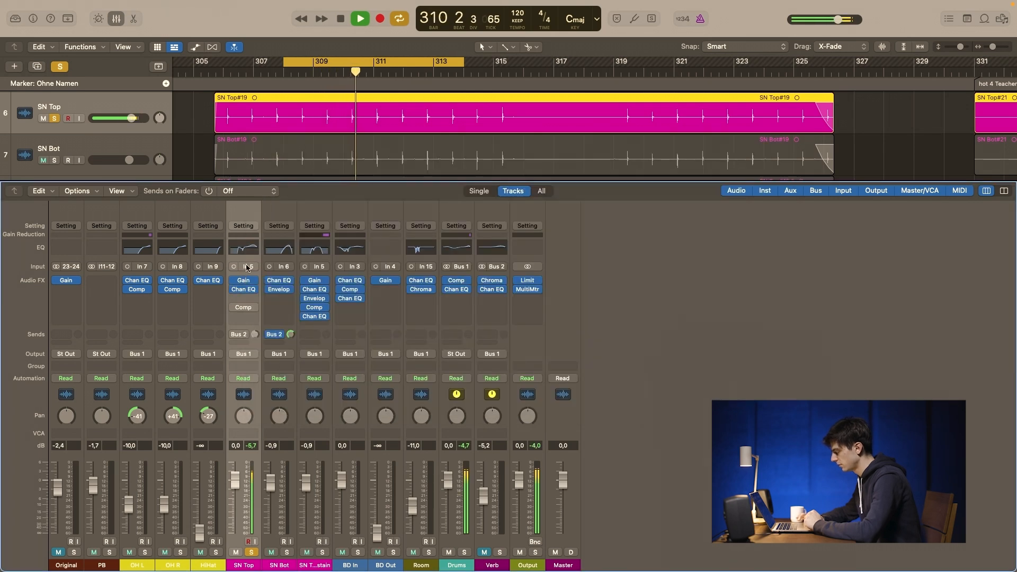
key(space)
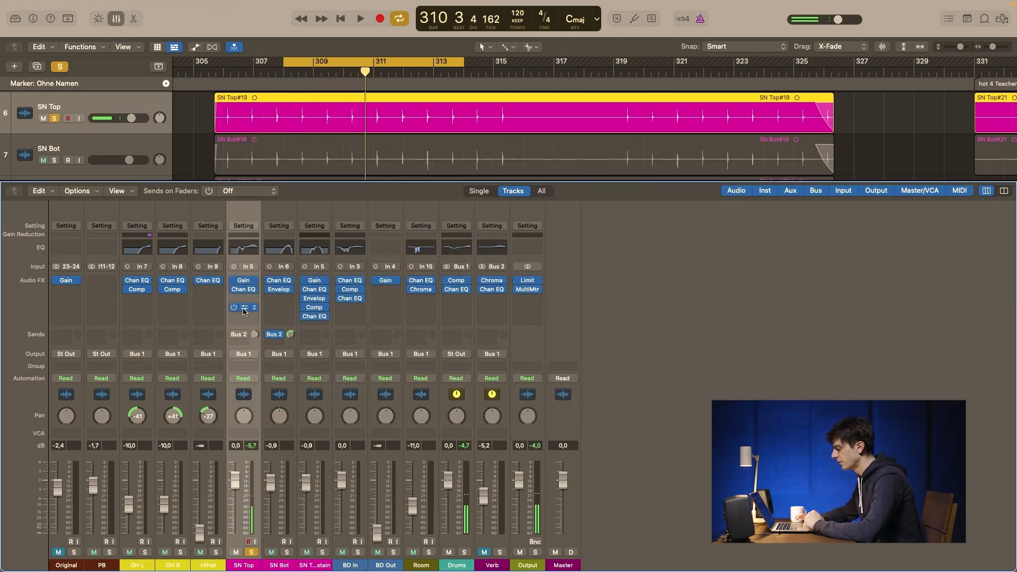
- Open and enable SN Top's Compressor, examine its settings, play the compressed snare and close the plug-in
click(243, 307)
key(space)
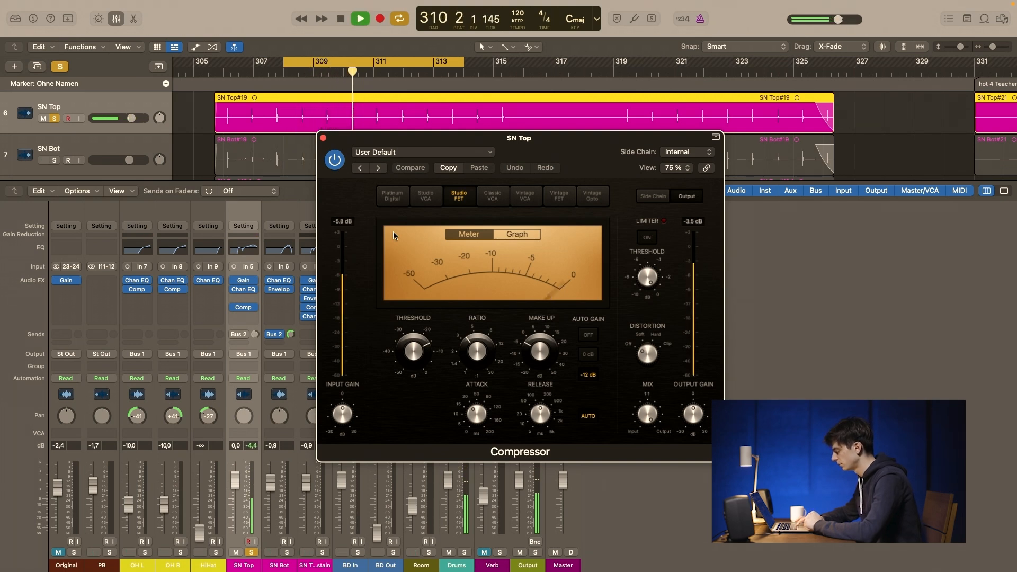
key(space)
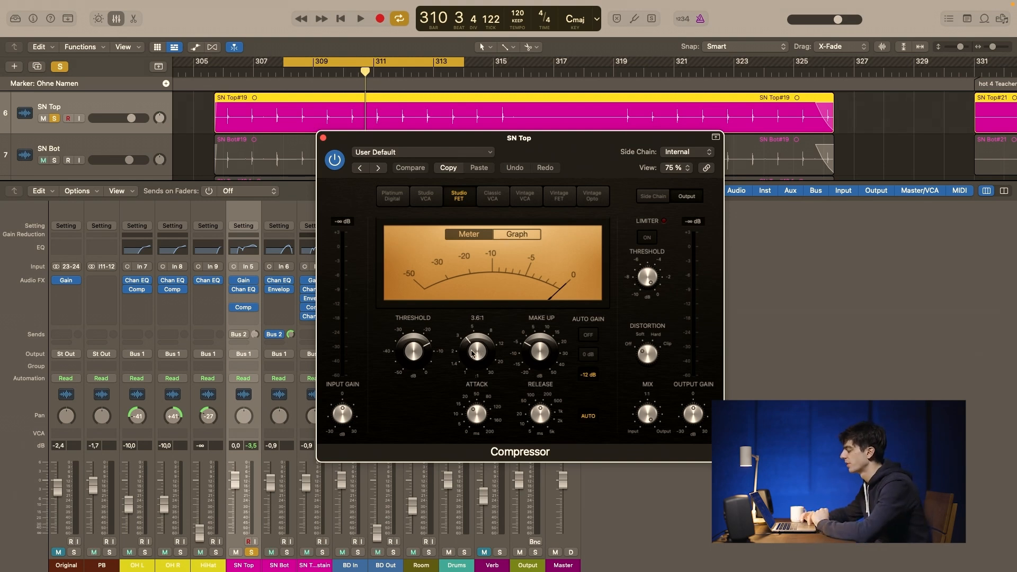
key(space)
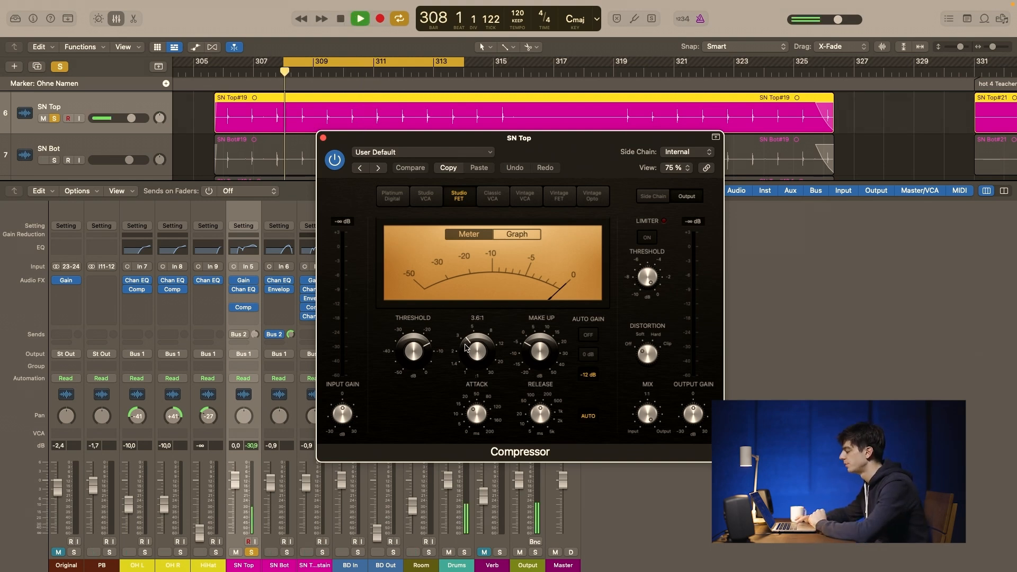
click(323, 138)
key(space)
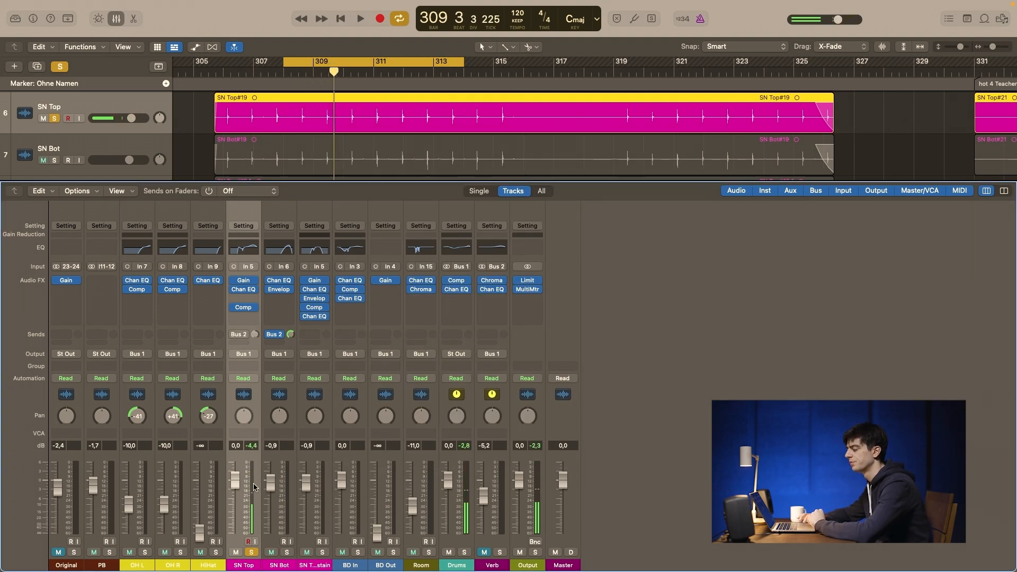
- Switch the solo from SN Top to SN Bot, restore SN Top's send and play SN Bot with its plug-ins and send bypassed
click(252, 553)
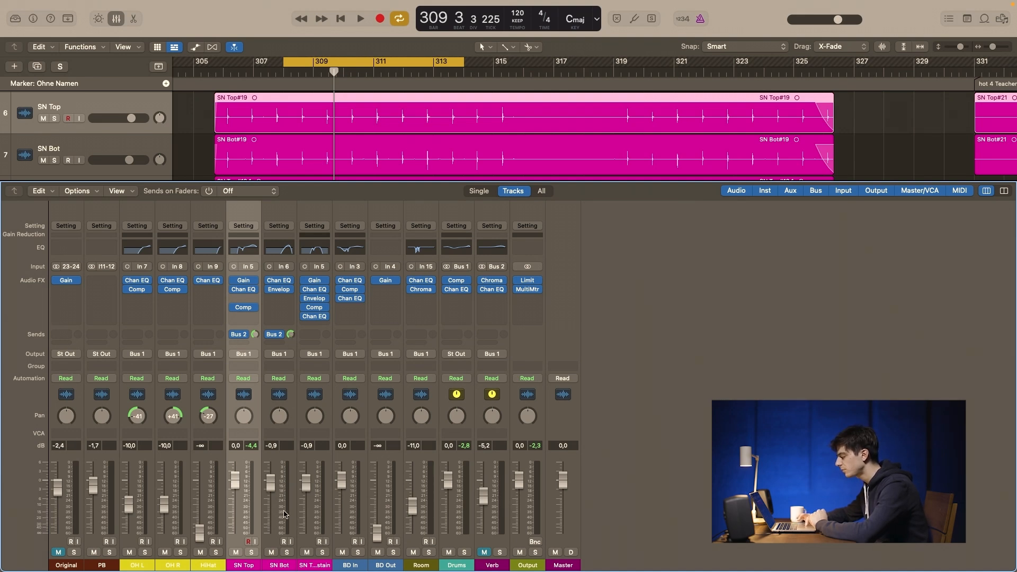
click(287, 553)
click(270, 334)
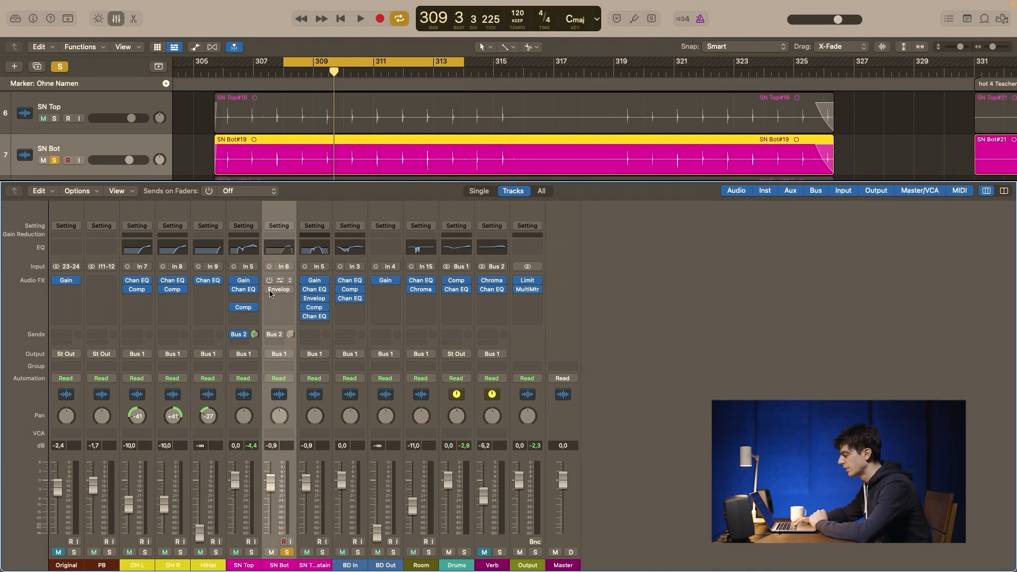
key(space)
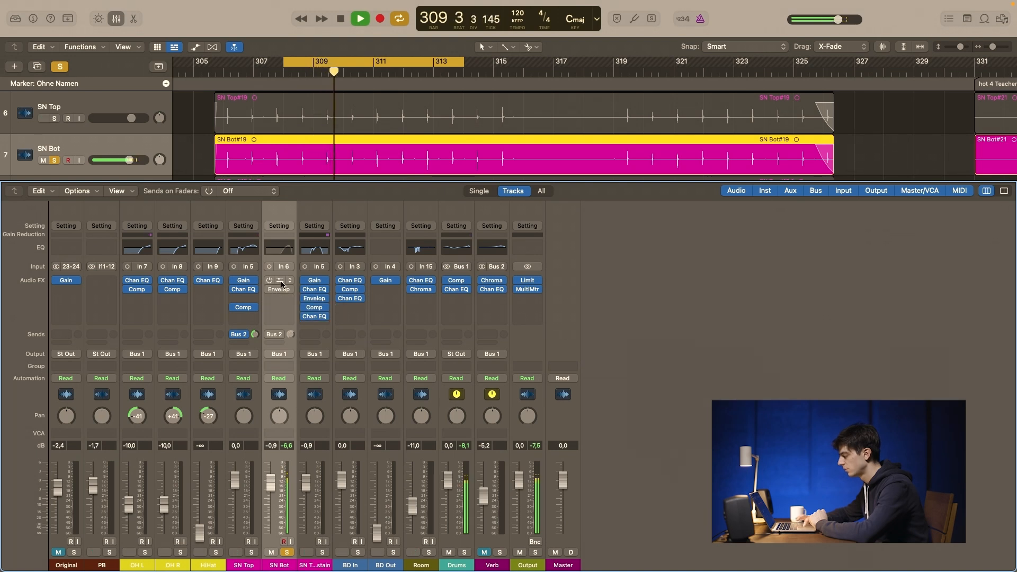
- Open and enable SN Bot's Channel EQ, examine its curve, play the equalized bottom snare and close the plug-in
click(279, 280)
key(space)
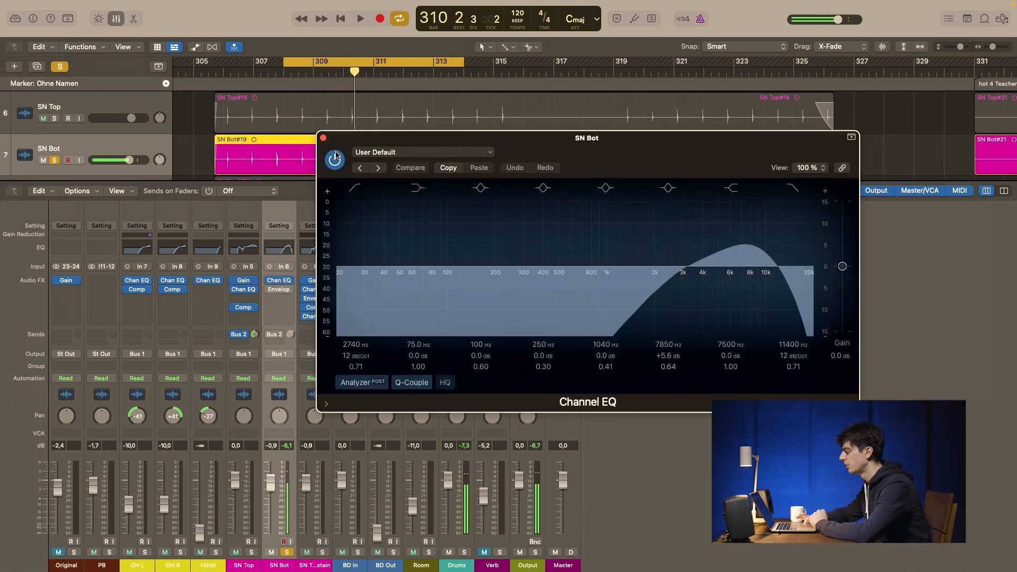
drag(584, 146, 450, 147)
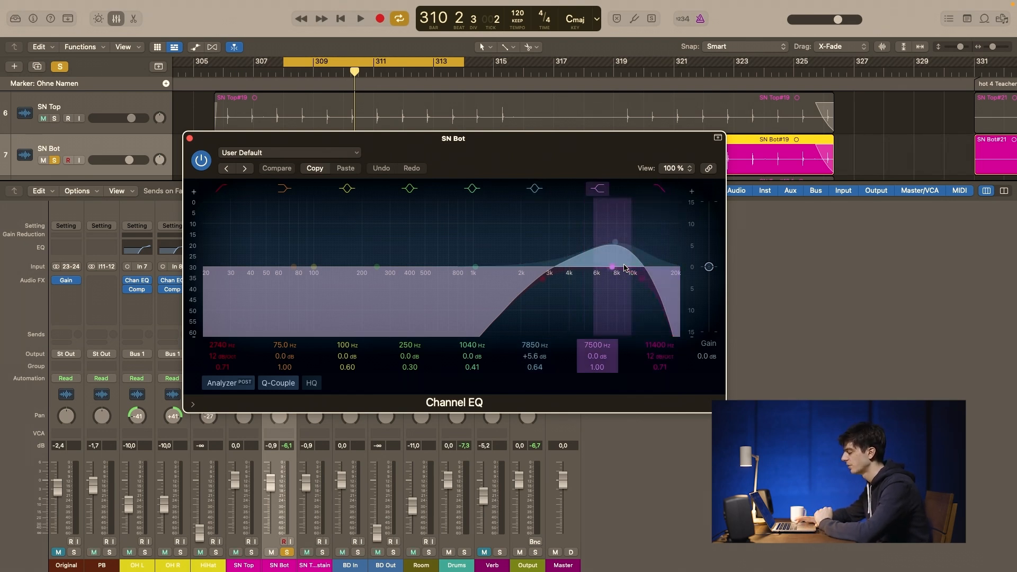
key(space)
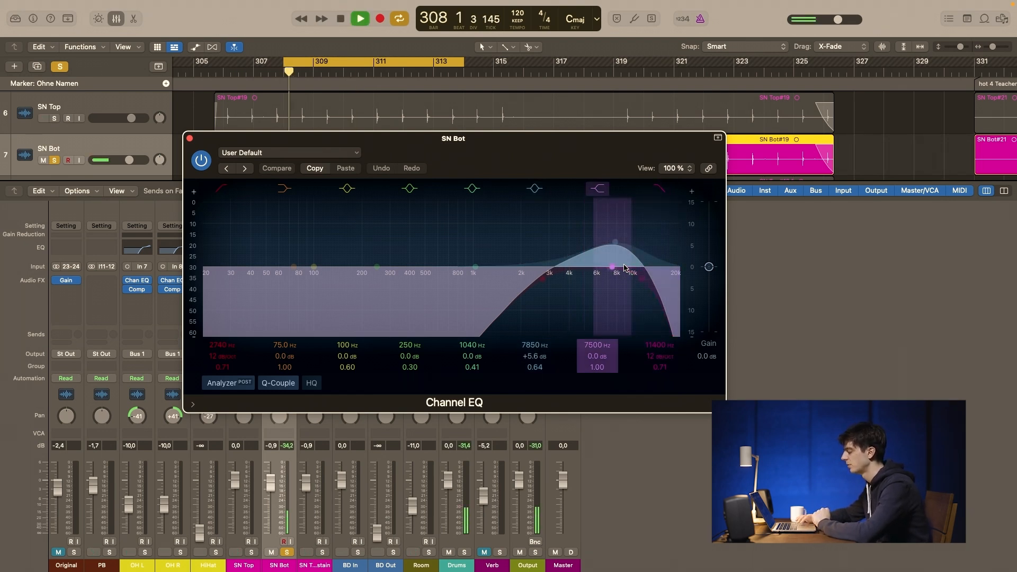
click(190, 139)
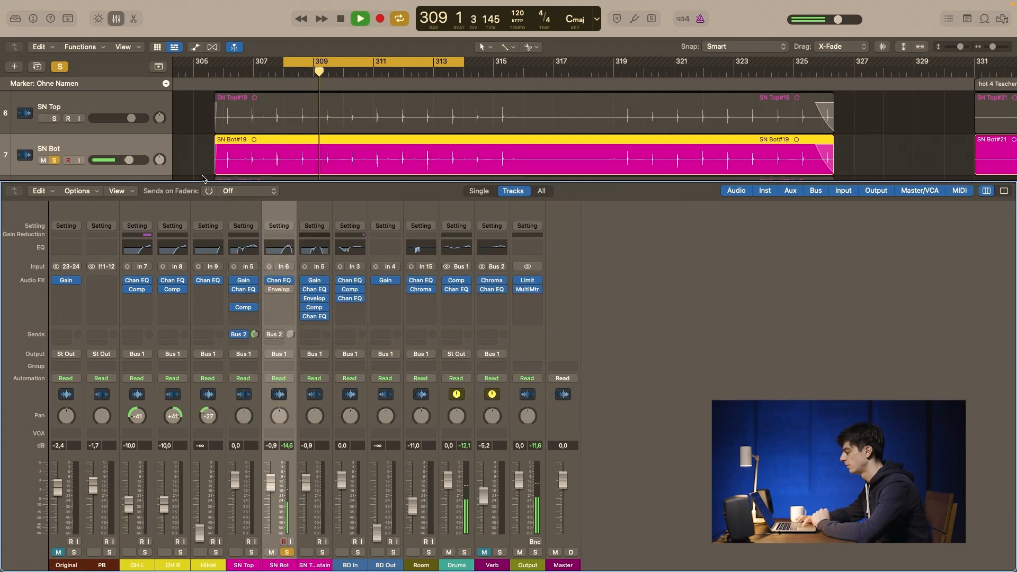
- Open and enable SN Bot's Enveloper, examine its settings and compare the sound with it bypassed and enabled during playback
click(280, 292)
click(336, 165)
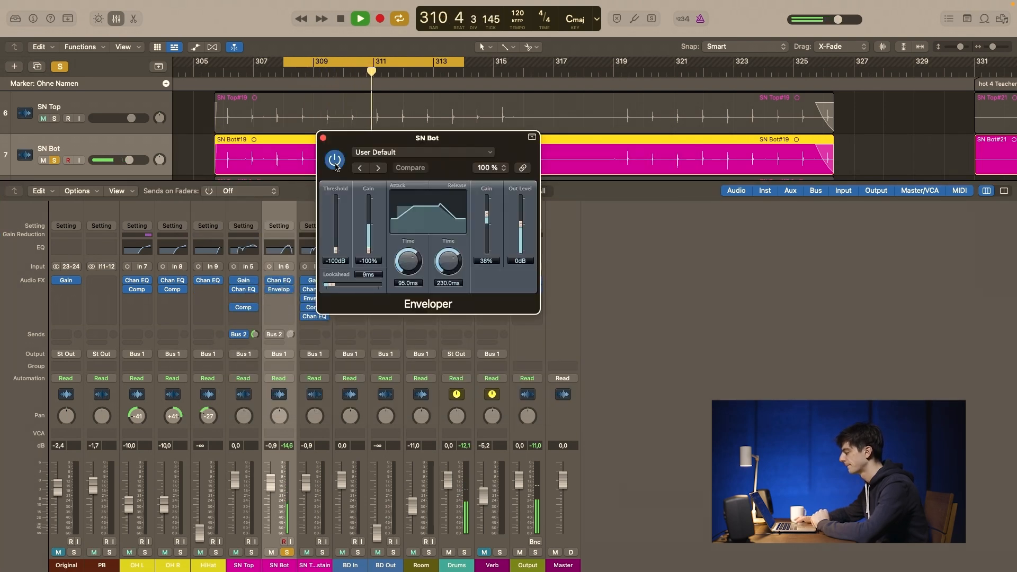
key(space)
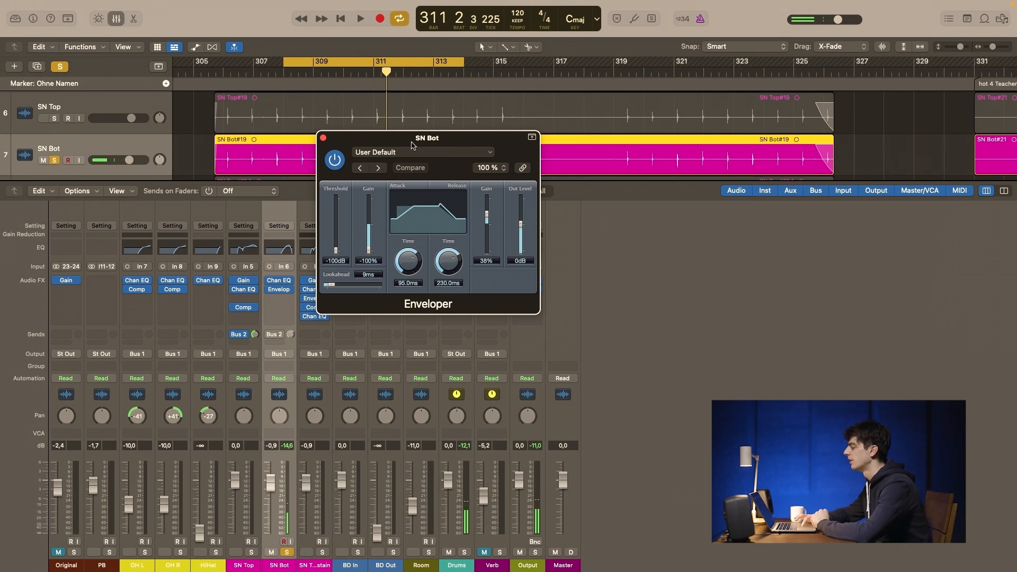
drag(412, 142, 412, 167)
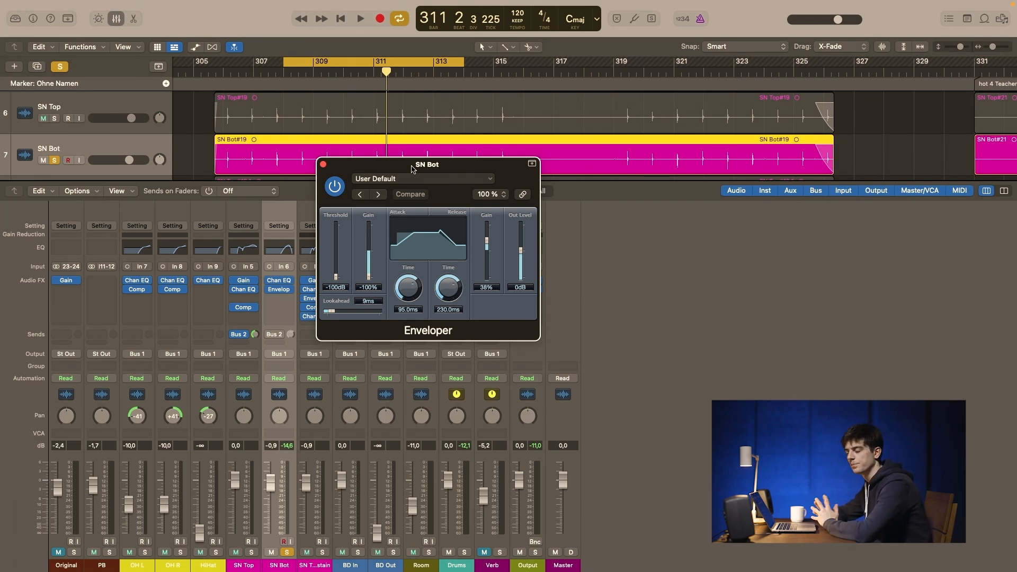
key(space)
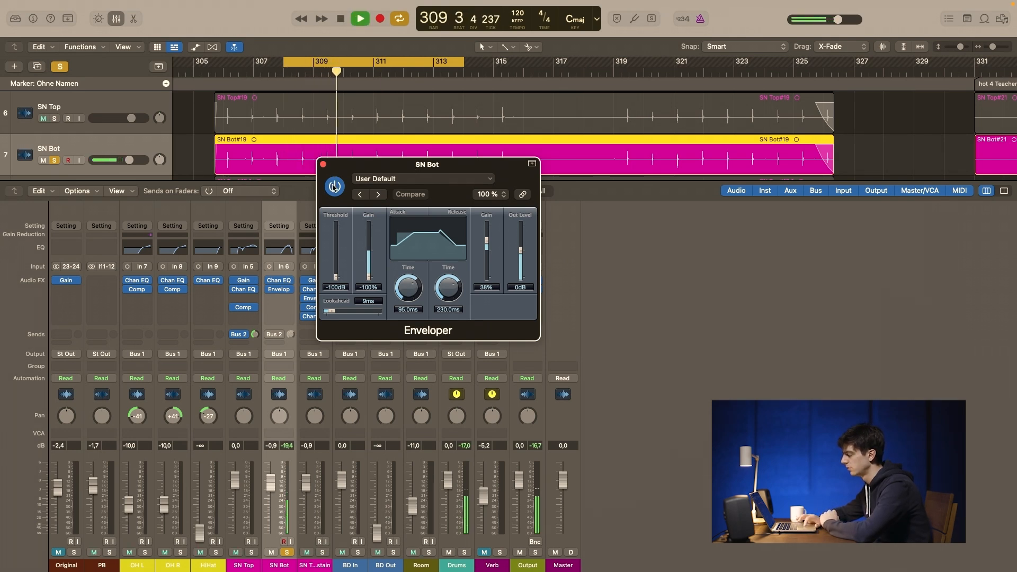
click(334, 186)
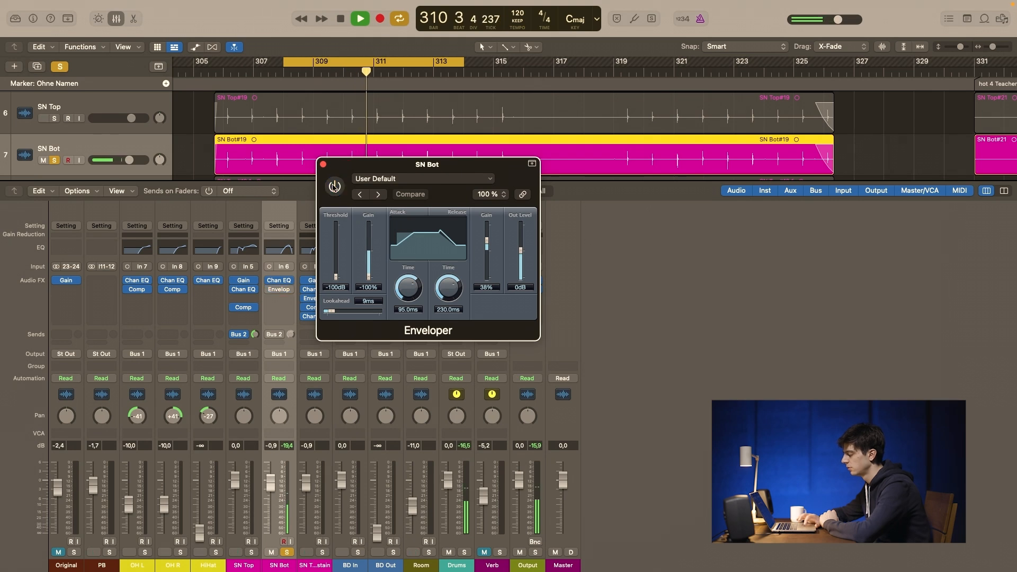
click(334, 187)
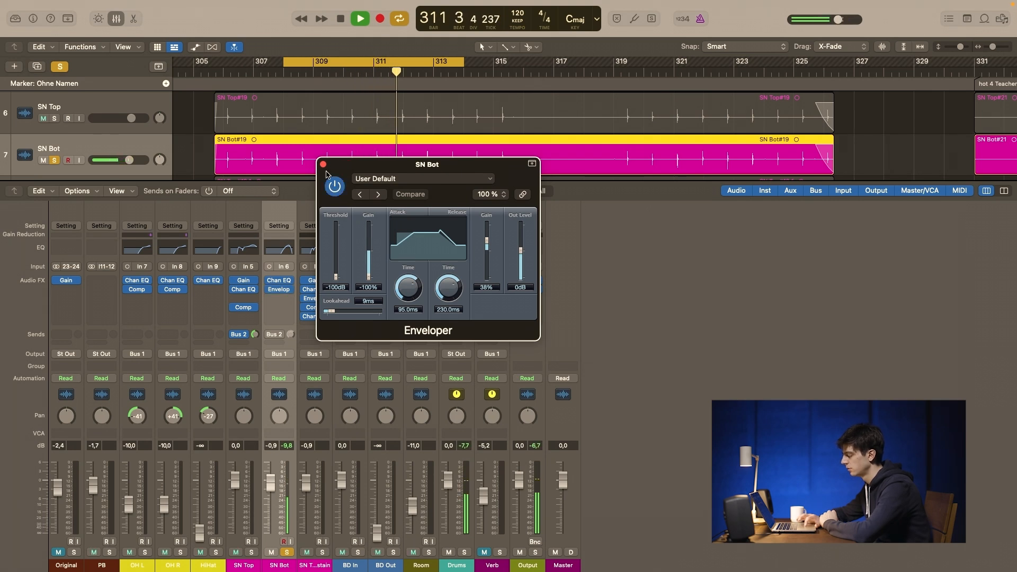
- Close SN Bot's Enveloper, stop playback and re-enable SN Bot's Bus 2 send
click(323, 164)
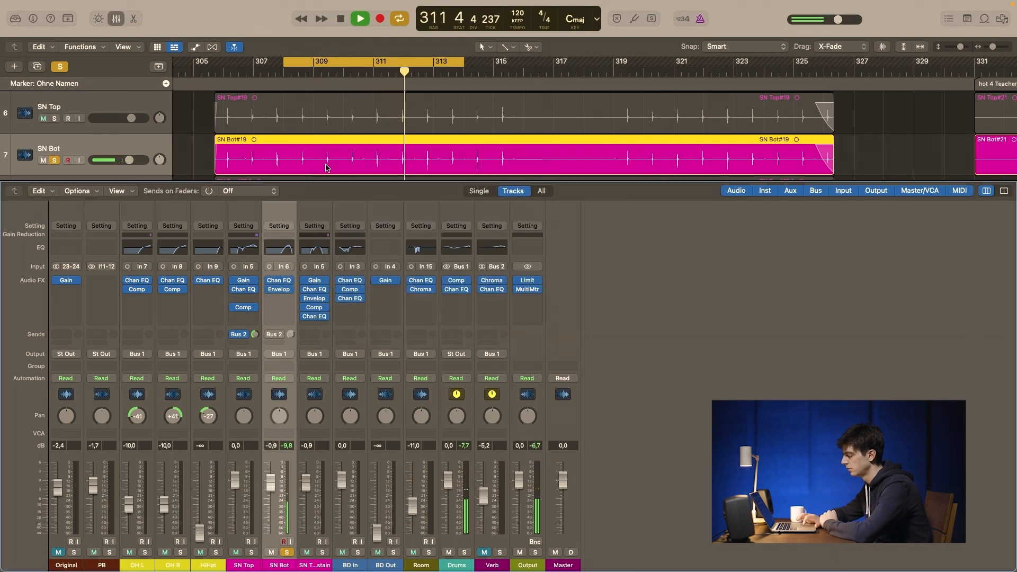
key(space)
click(270, 334)
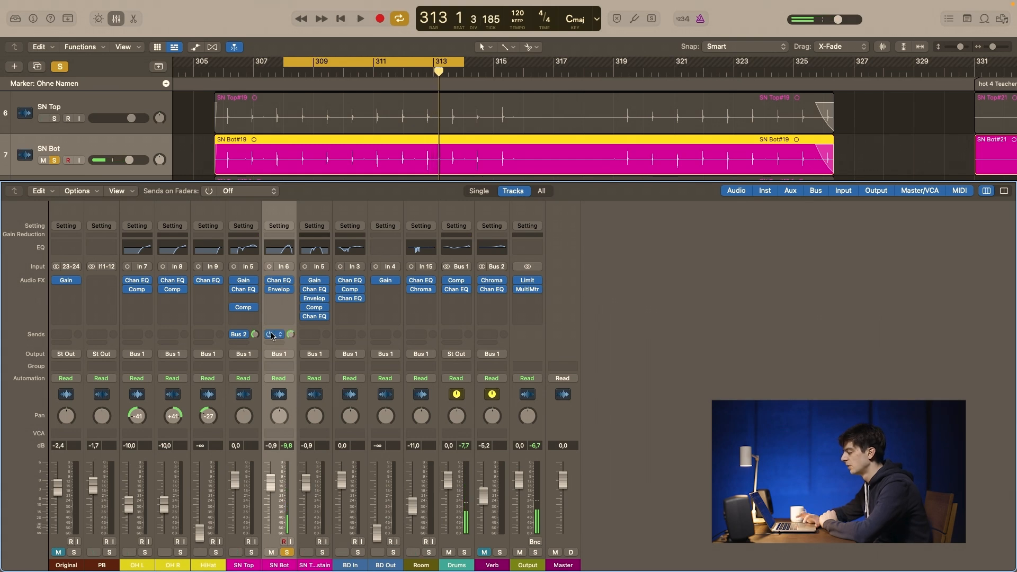
- Switch the solo from SN Bot to SN Top Sustain and bypass all of its plug-ins except Gain
click(286, 552)
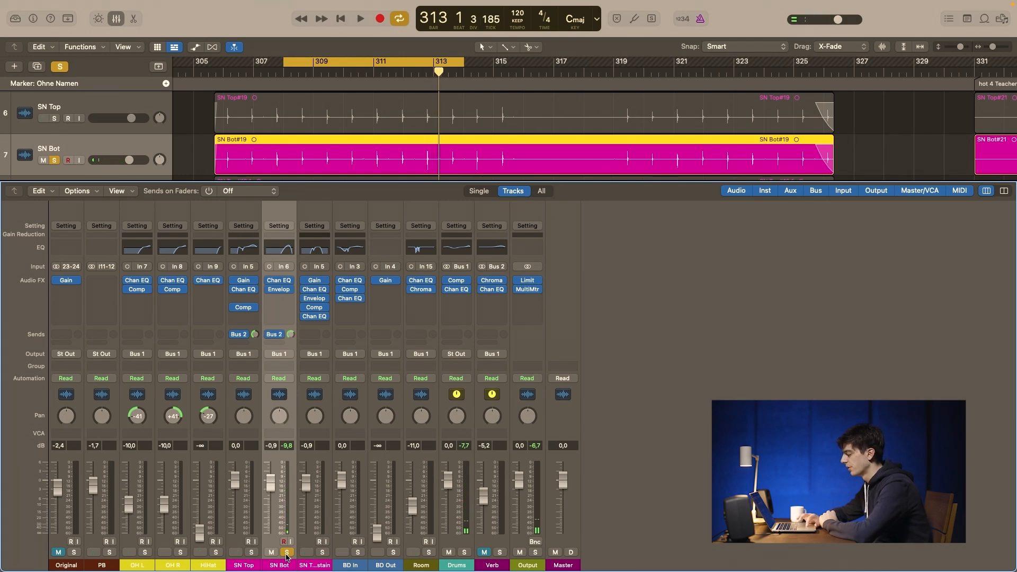
click(318, 518)
click(322, 552)
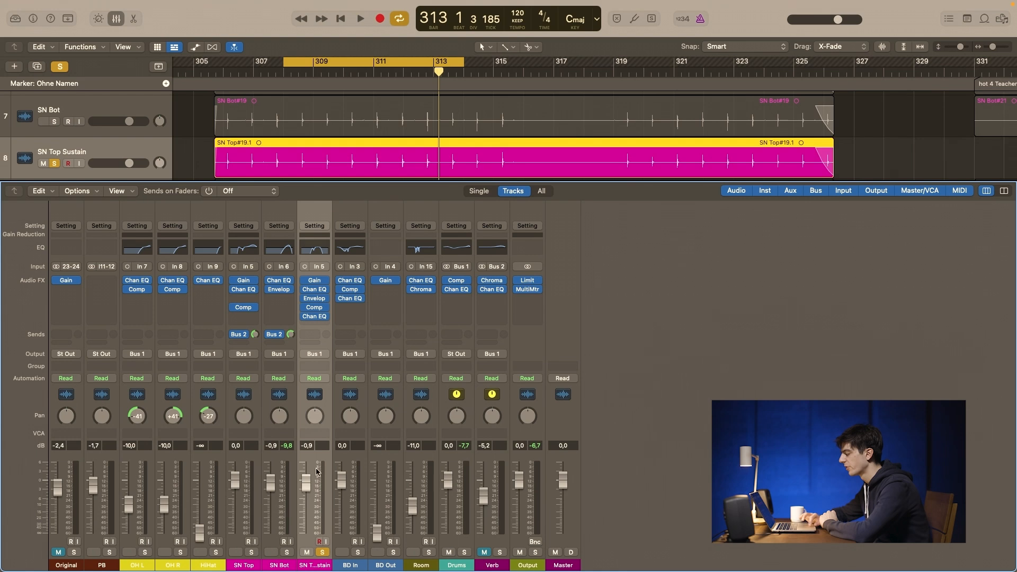
mouse_move(304, 291)
drag(304, 290, 305, 317)
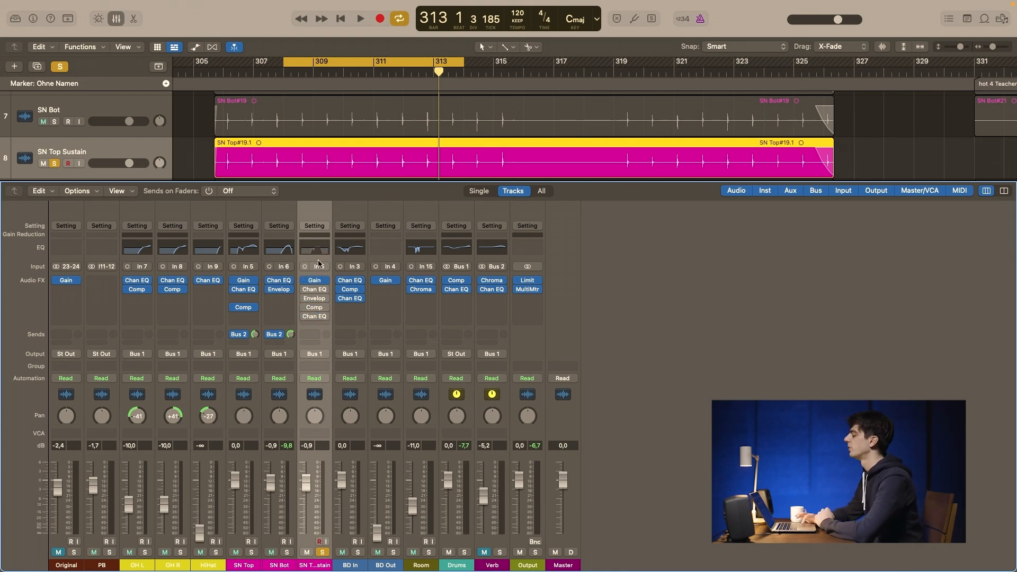
- Open and enable the first Channel EQ on SN Top Sustain and move its window to reveal the whole curve
click(315, 290)
click(335, 159)
drag(578, 136, 540, 136)
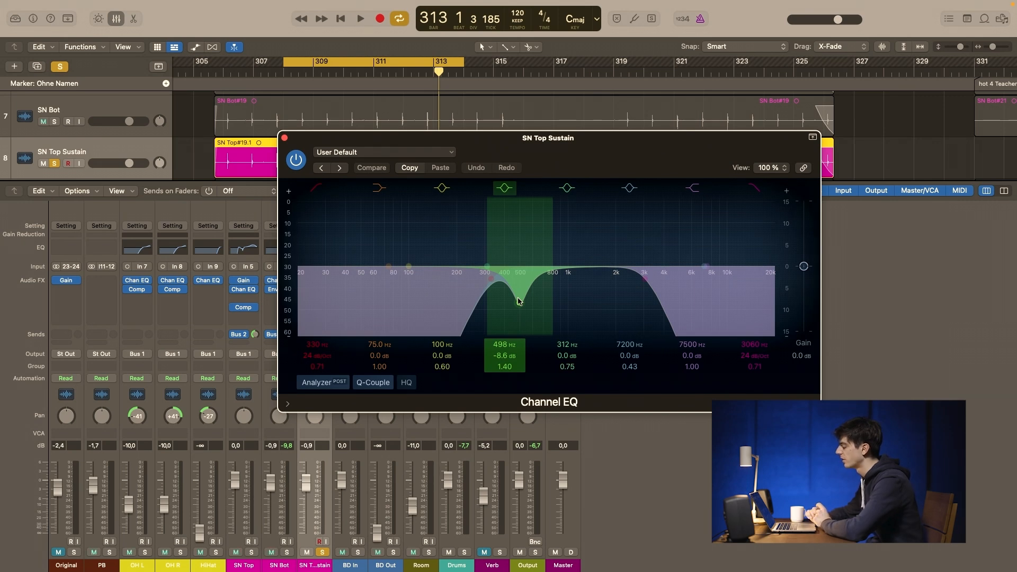
- Play SN Top Sustain with the Channel EQ's 498 Hz cut off and on, examine the curve and close the plug-in
key(space)
click(505, 188)
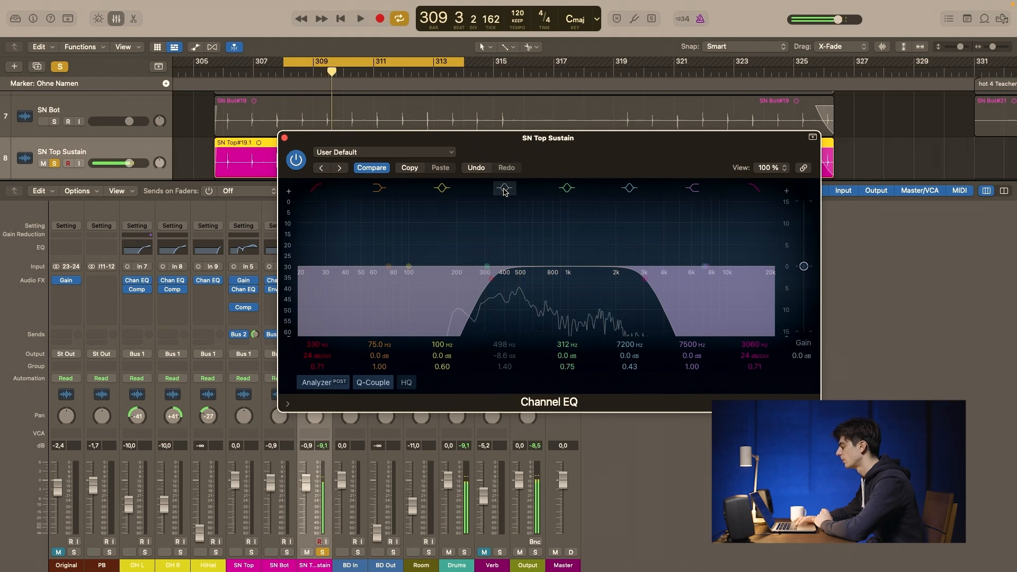
key(space)
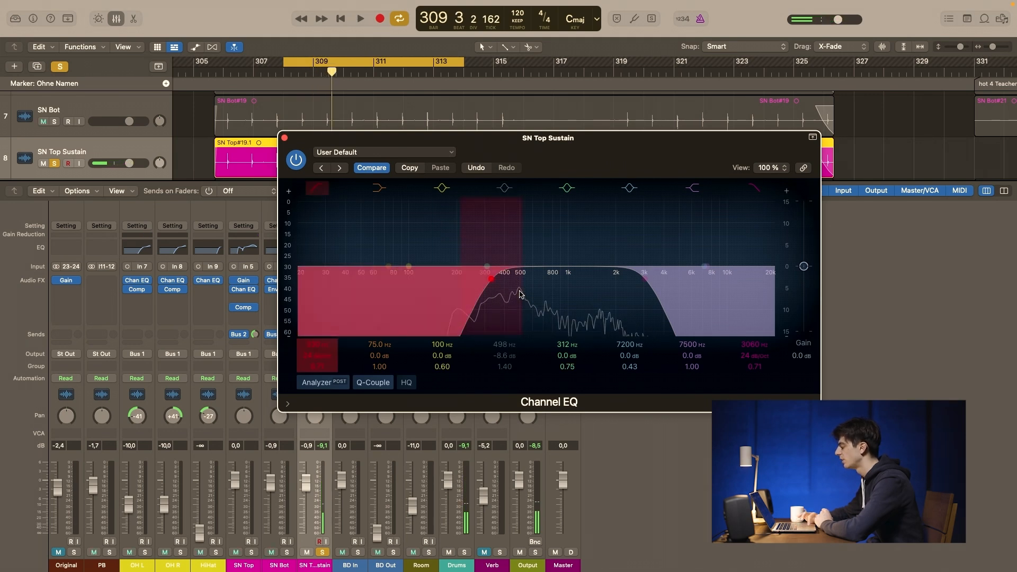
click(503, 189)
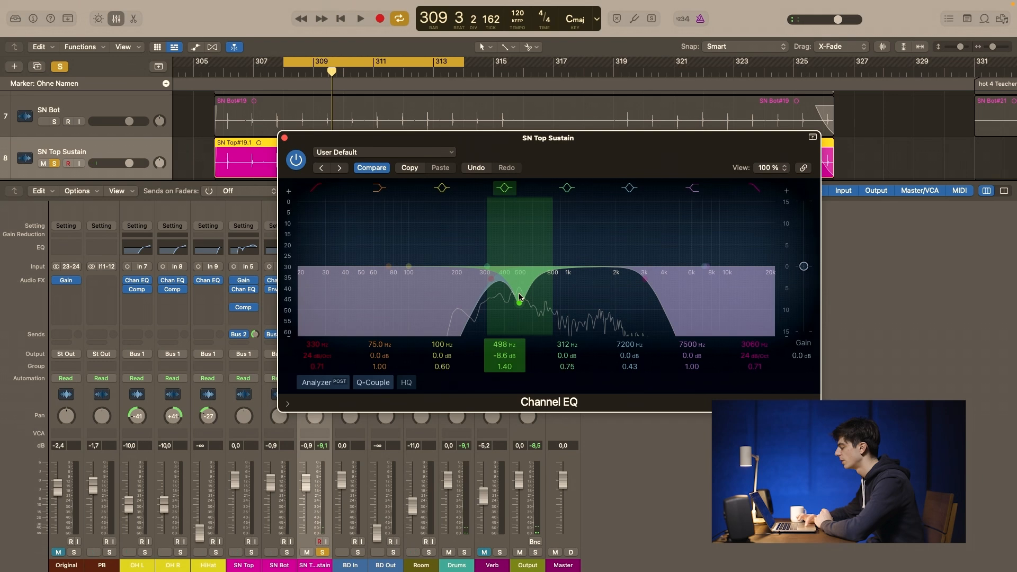
key(space)
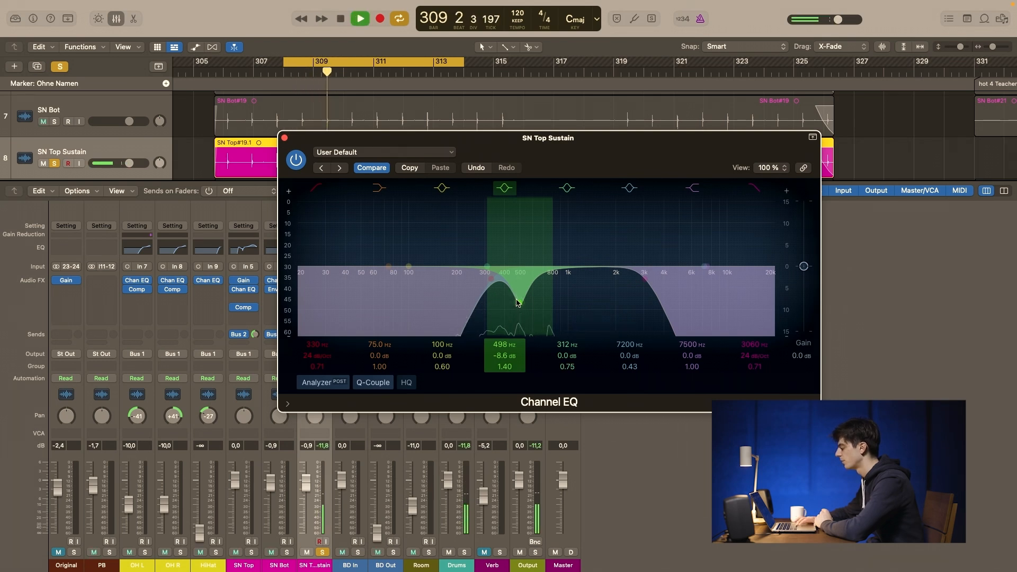
key(space)
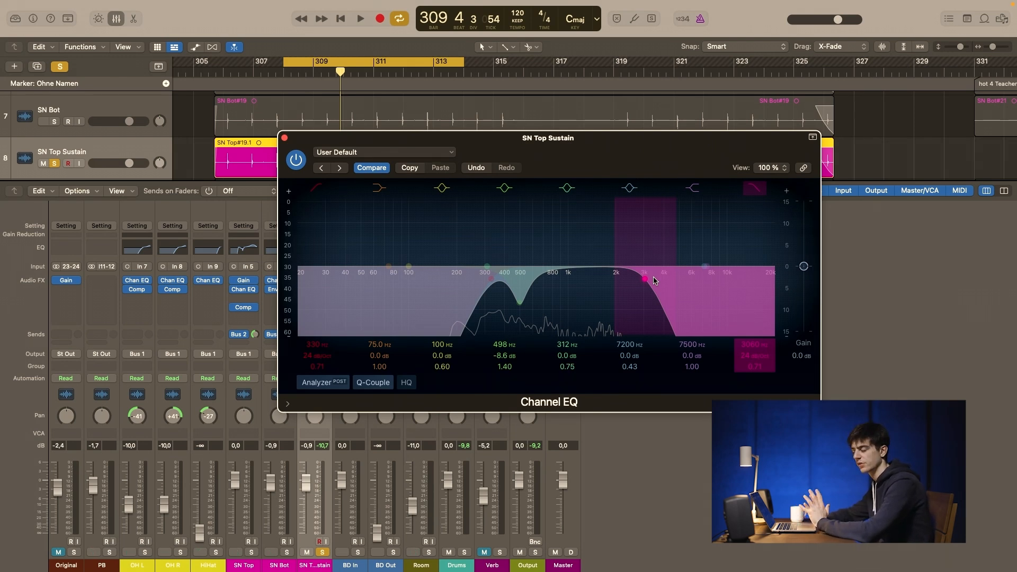
click(285, 138)
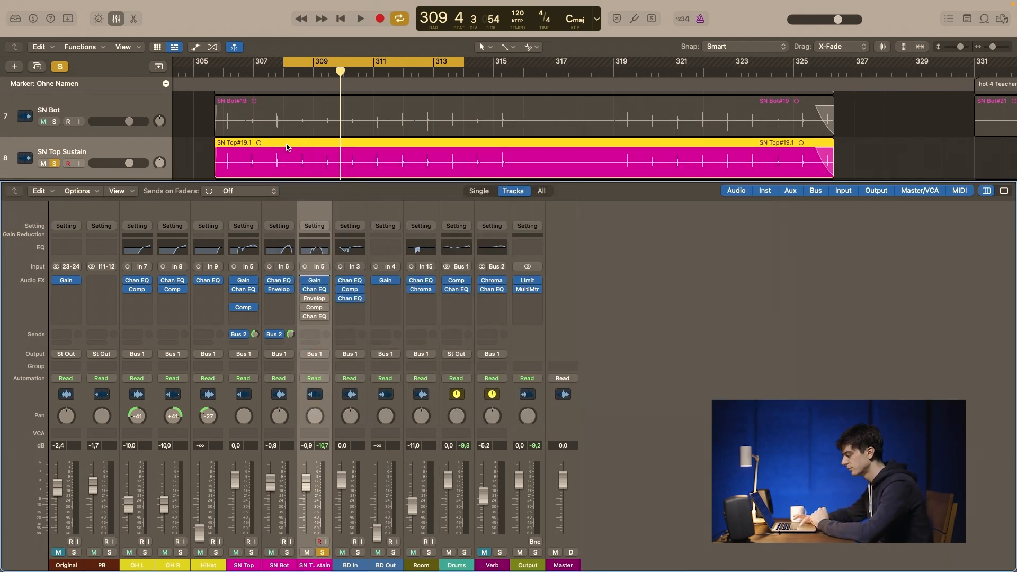
- Open and enable SN Top Sustain's Enveloper, compare it bypassed and enabled during playback, and close it
click(317, 300)
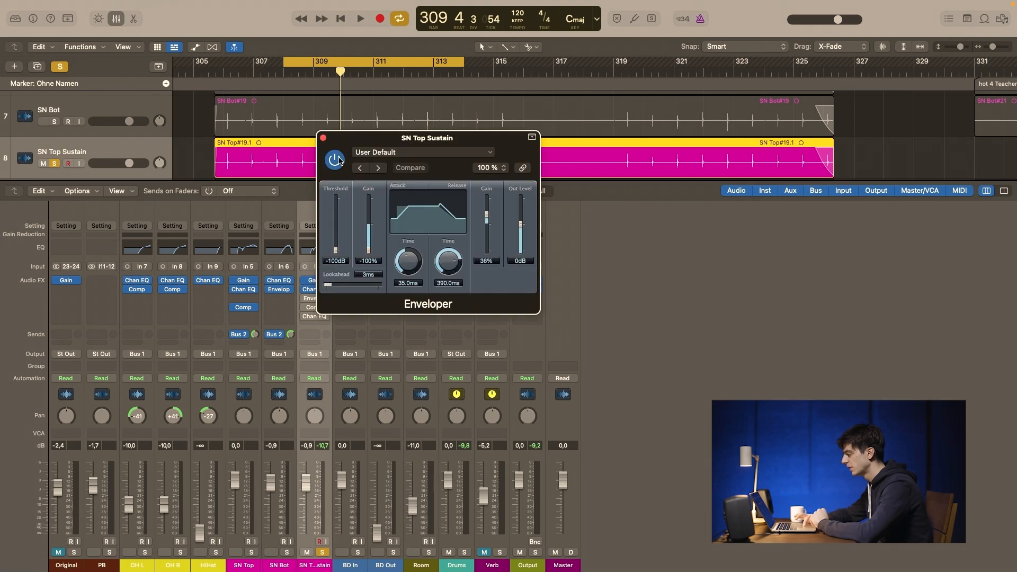
drag(383, 142, 387, 149)
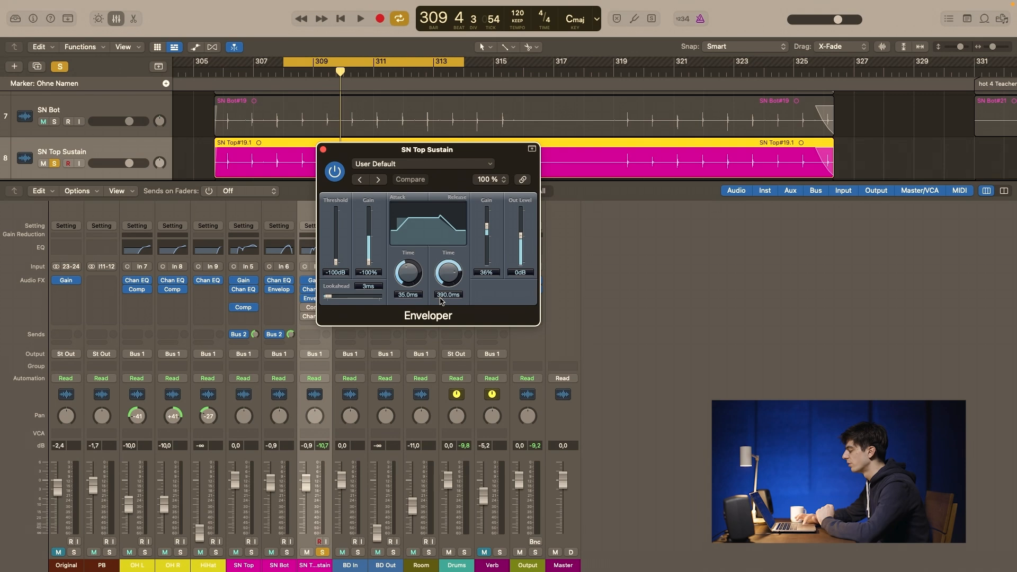
key(space)
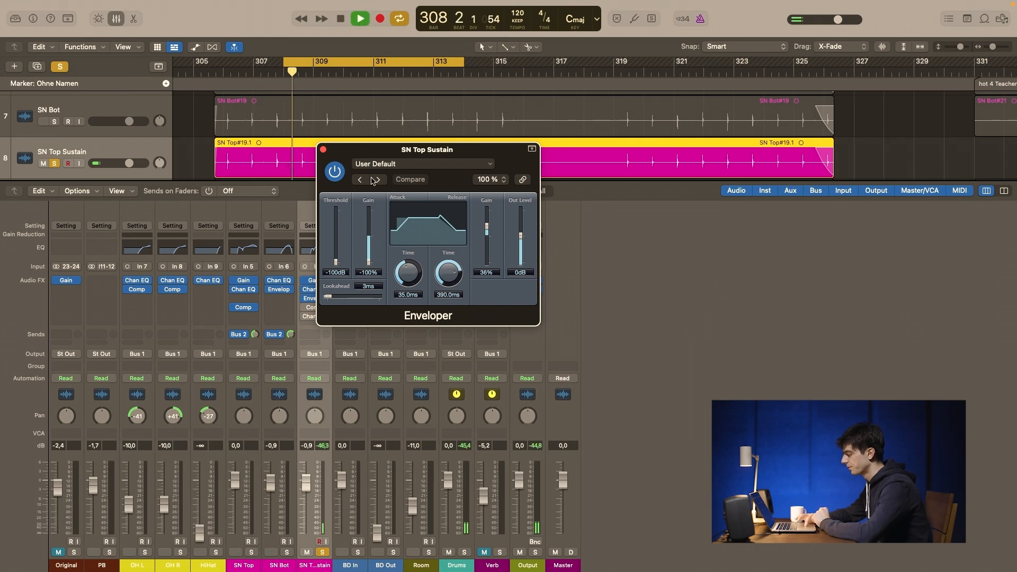
click(337, 172)
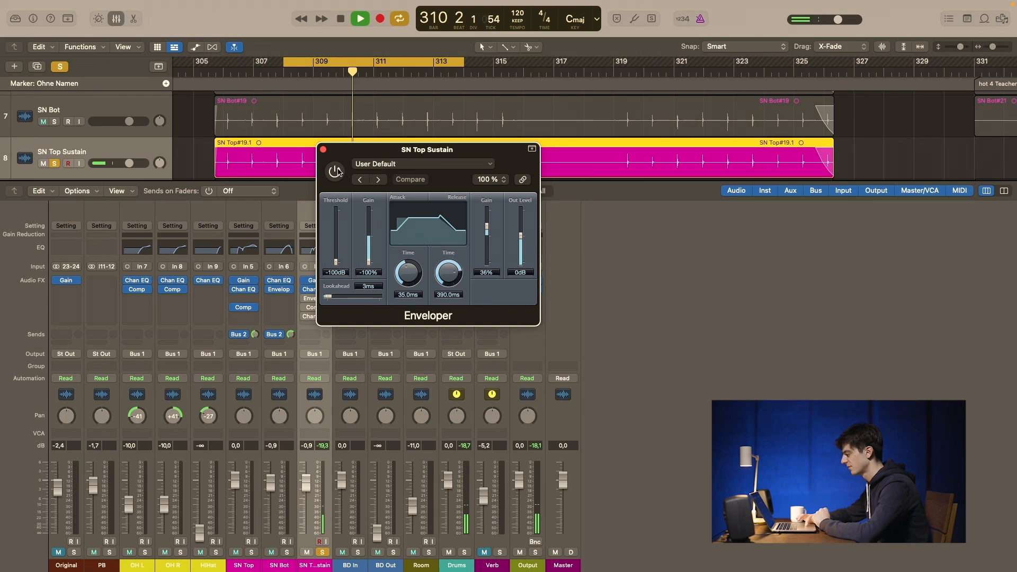
click(338, 172)
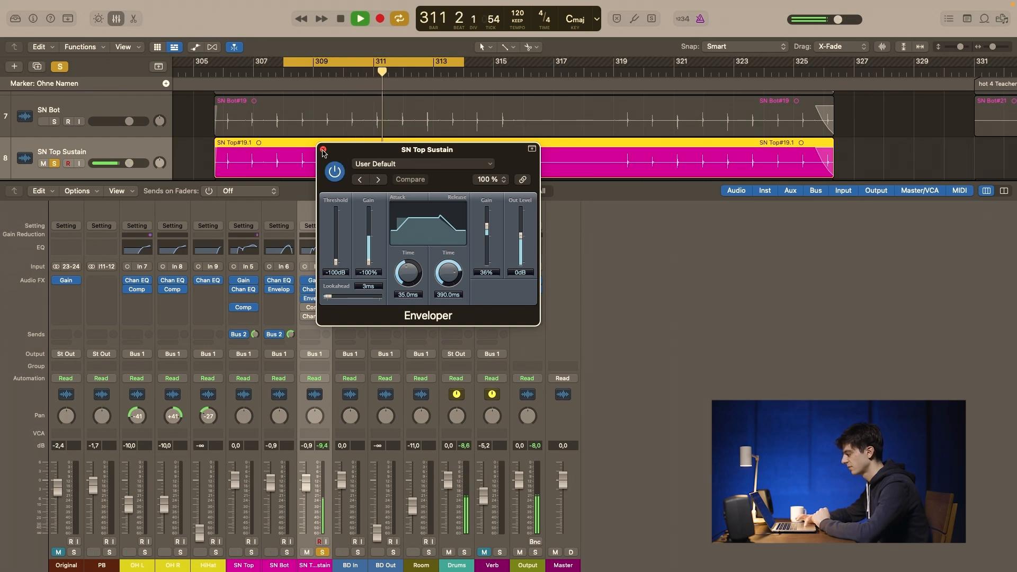
click(322, 149)
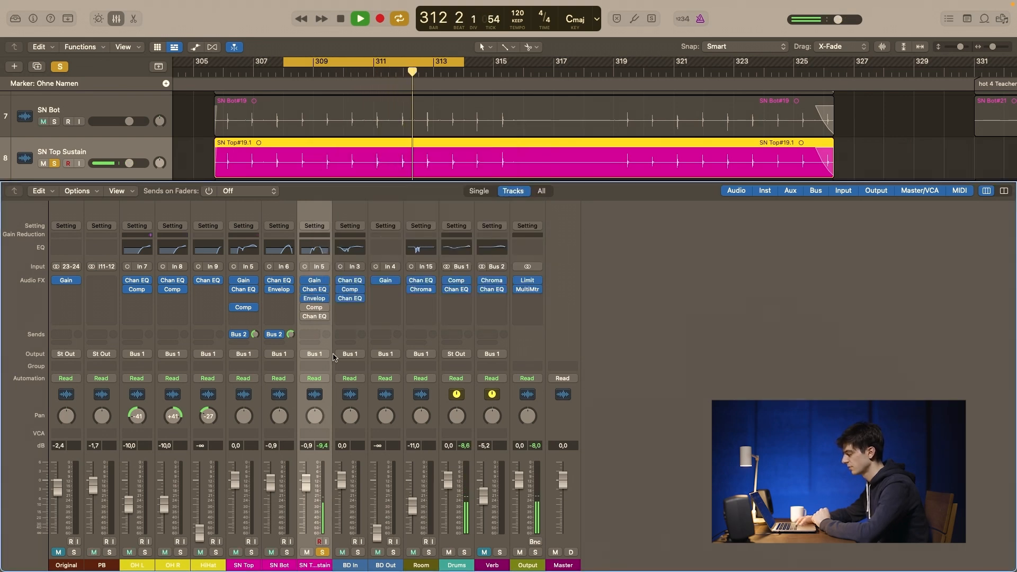
key(space)
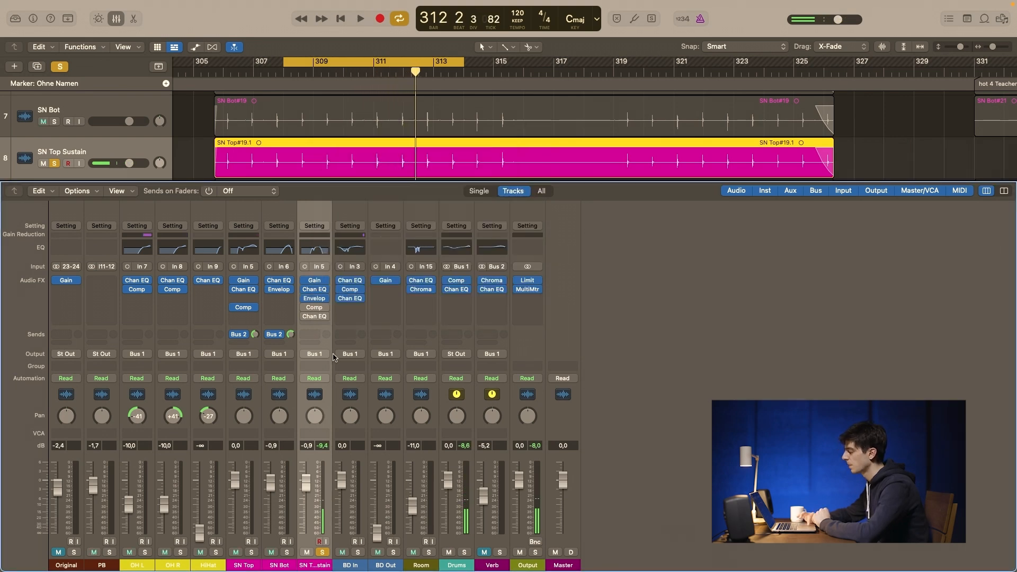
- Open and enable SN Top Sustain's Compressor, examine its Classic VCA settings, play the compressed sound and close the plug-in
click(314, 308)
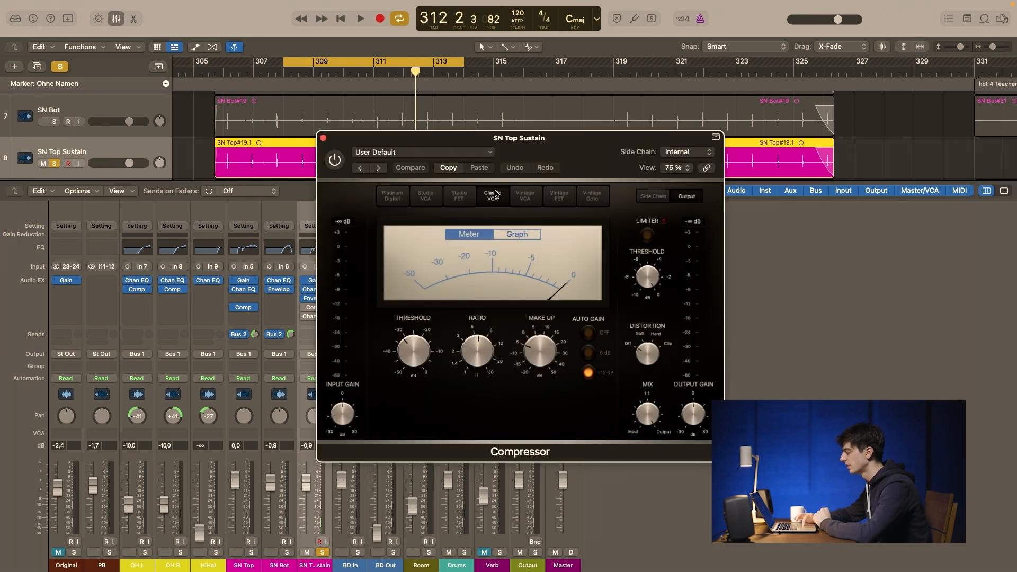
drag(374, 138, 365, 138)
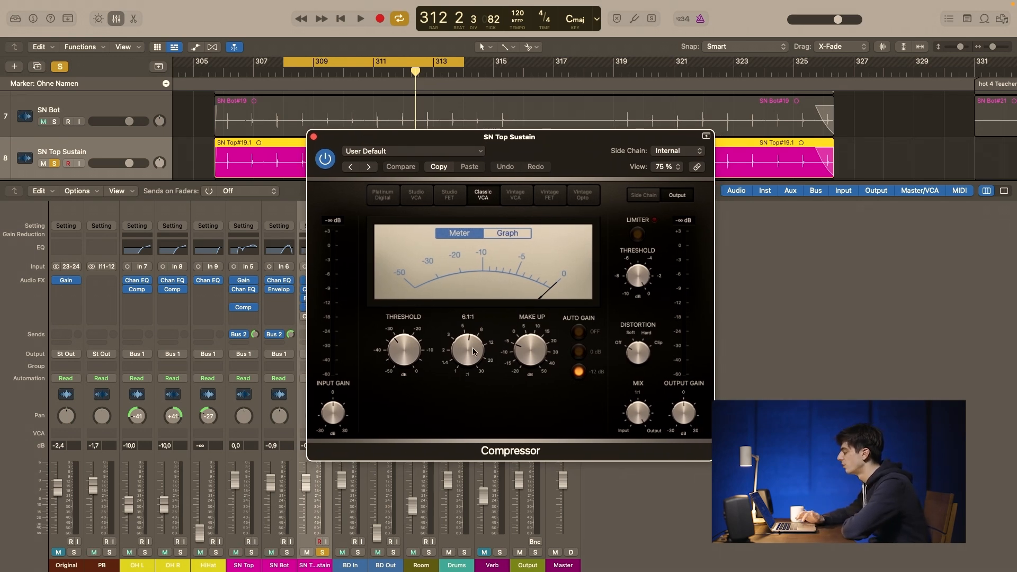
key(space)
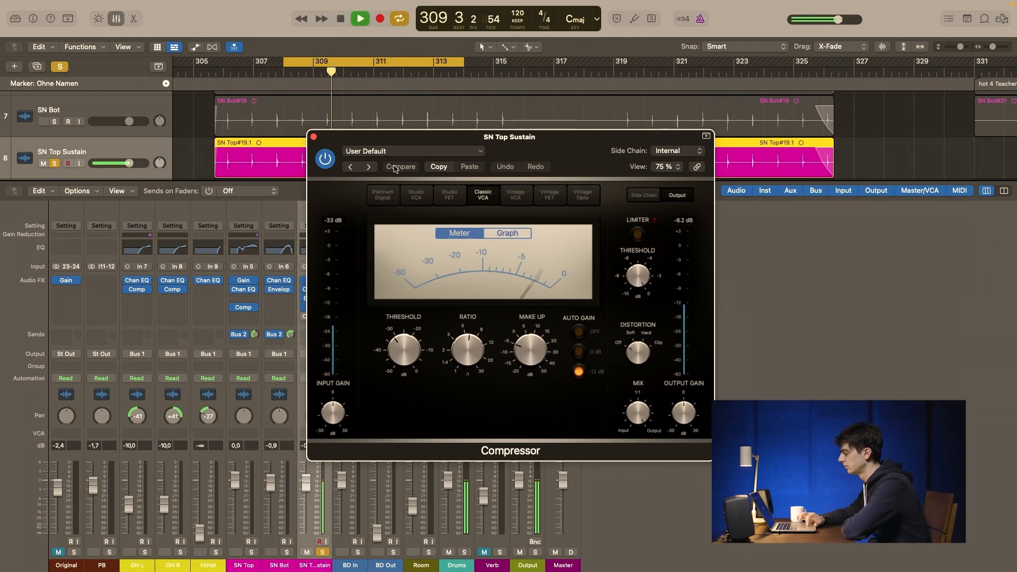
click(314, 137)
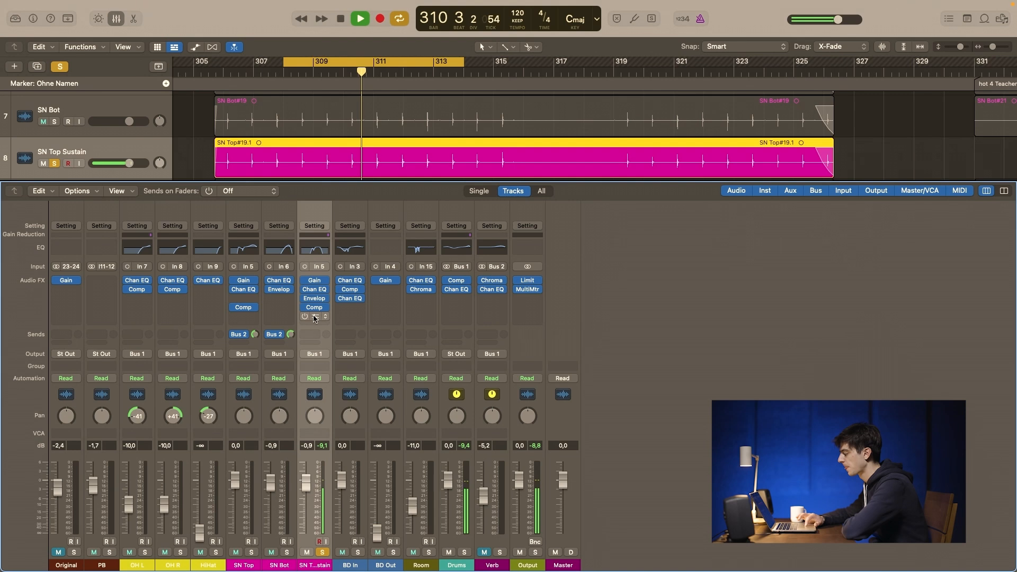
- Open and enable SN Top Sustain's second Channel EQ, compare it bypassed and enabled during playback, and close it
click(314, 317)
key(space)
click(334, 159)
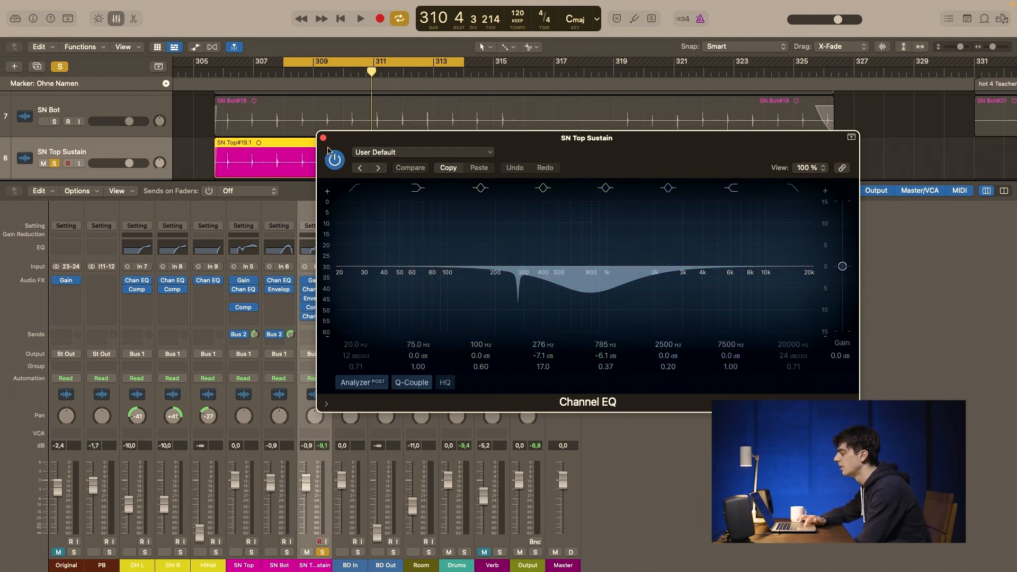
key(space)
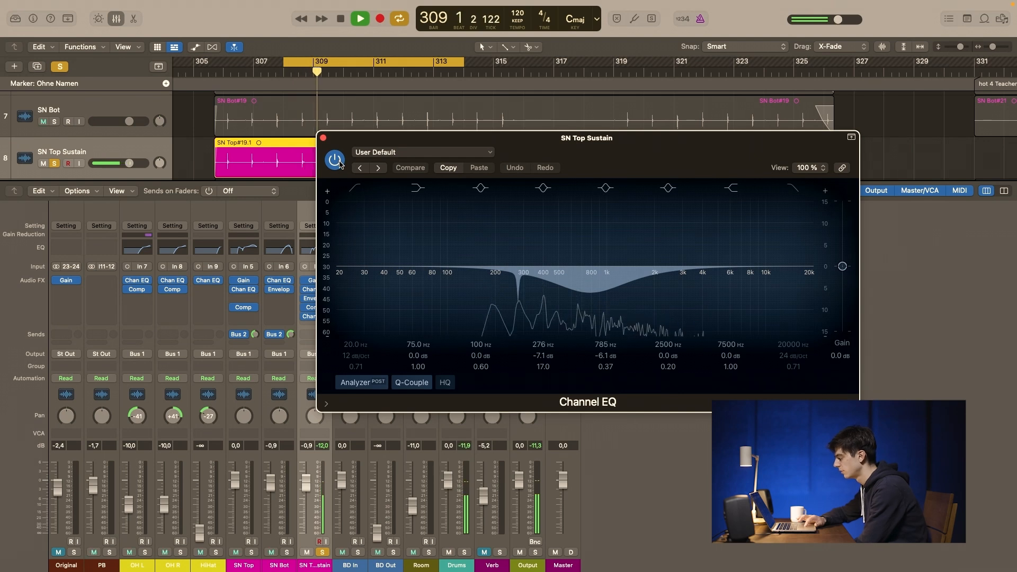
click(339, 163)
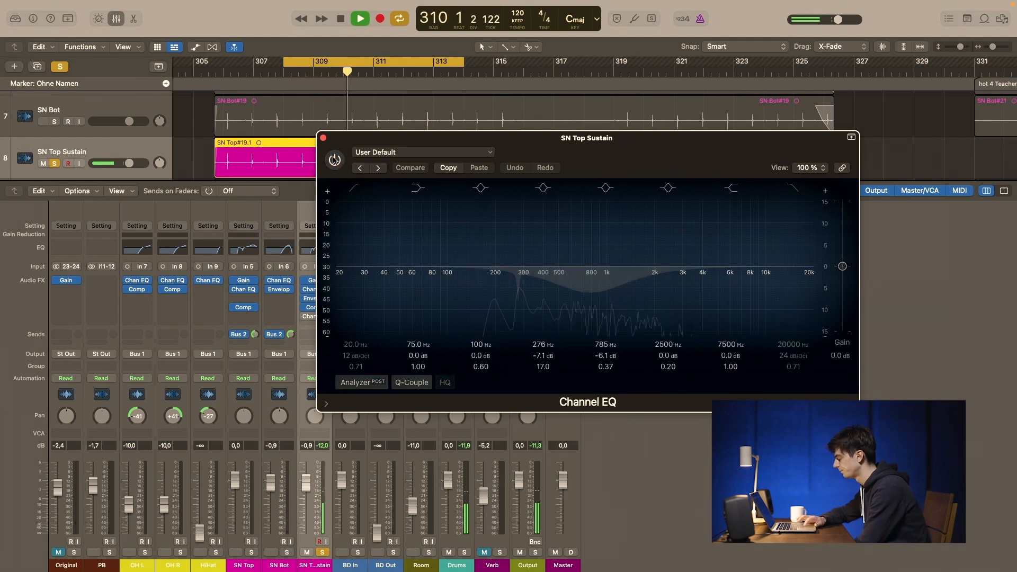
click(337, 161)
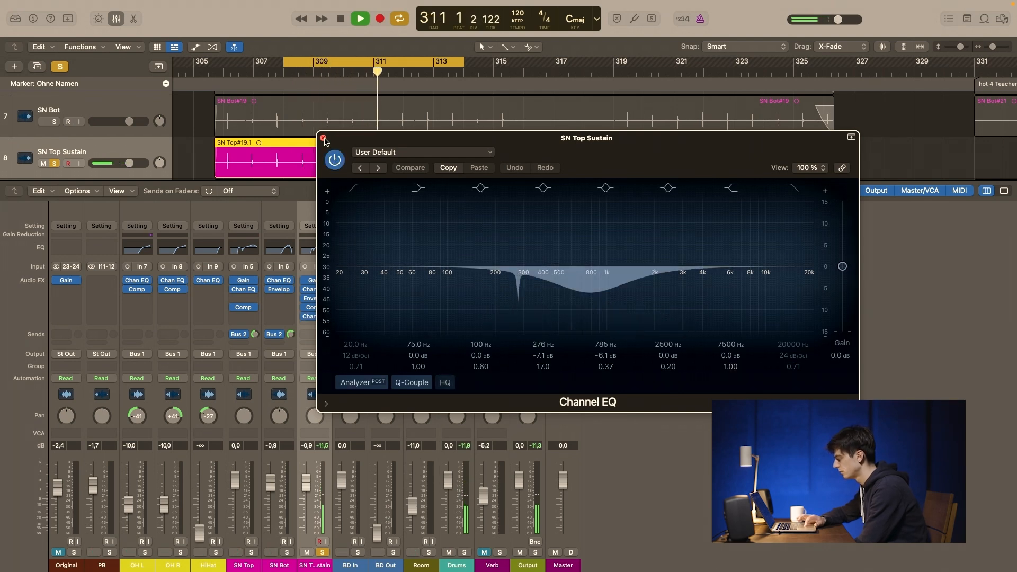
click(323, 139)
key(space)
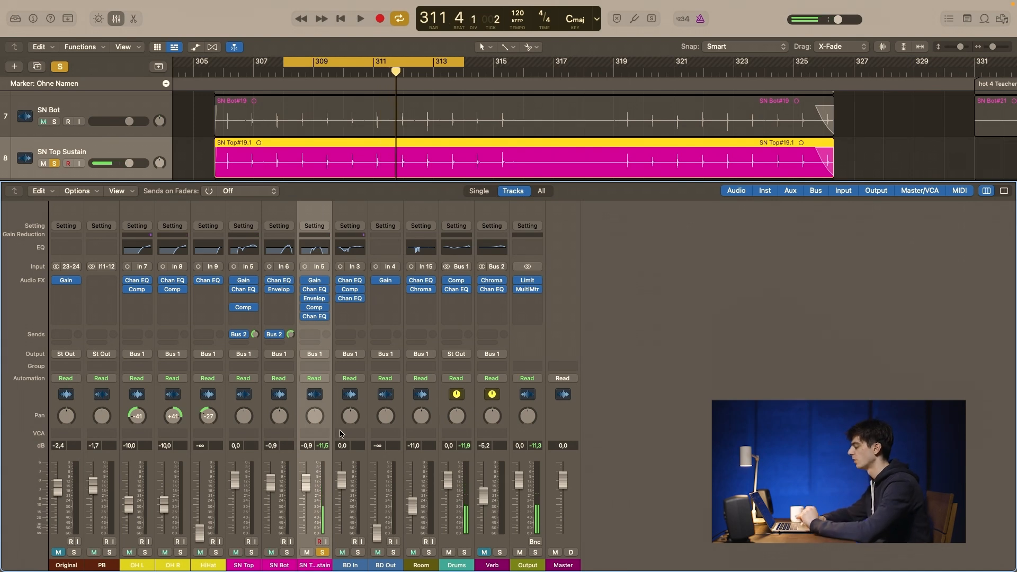
- Switch the solo from SN Top Sustain to Drums and compare the drum mix with SN Top Sustain muted and unmuted
click(324, 552)
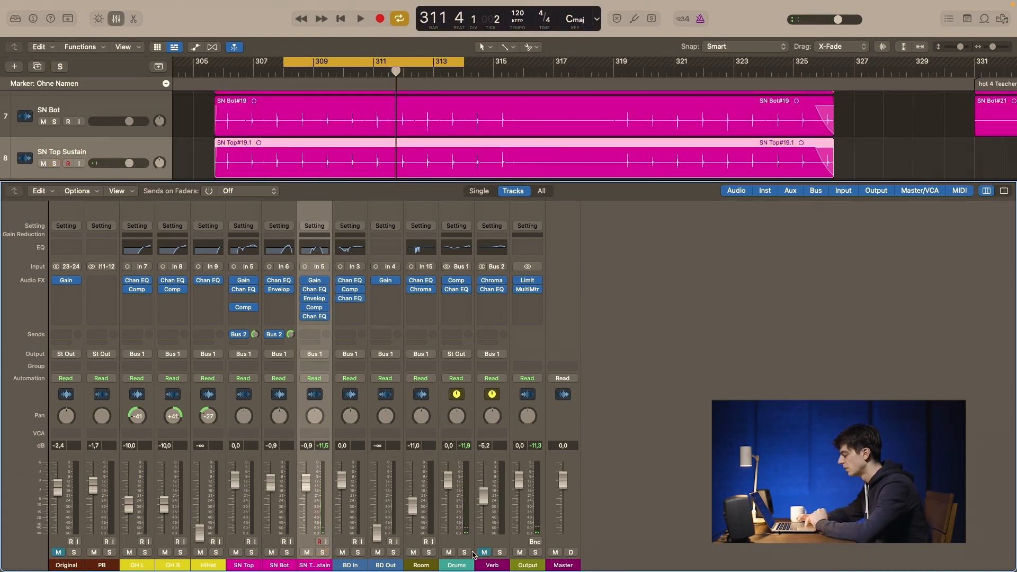
click(271, 552)
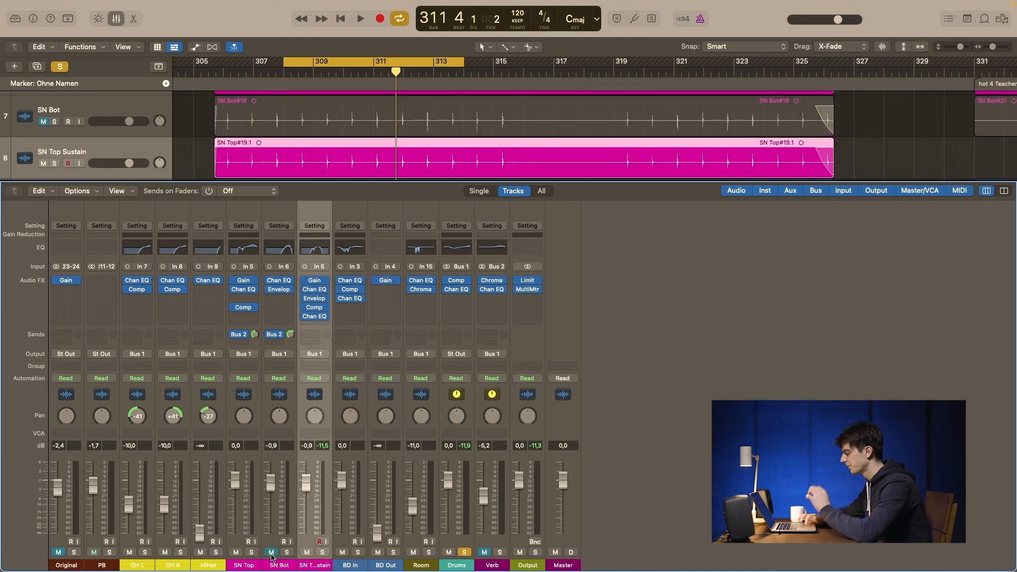
click(271, 553)
click(307, 553)
key(space)
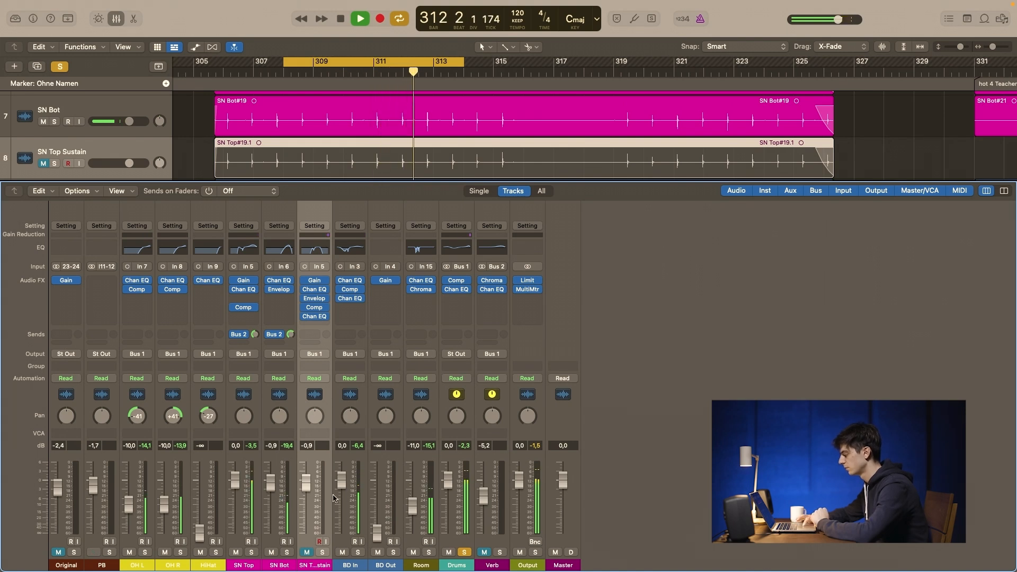
click(307, 552)
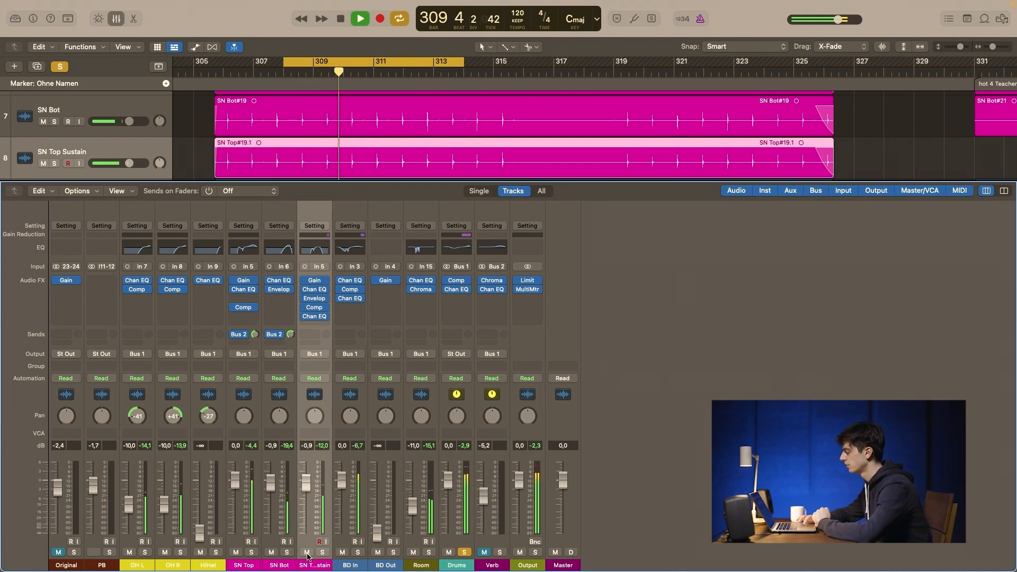
click(307, 551)
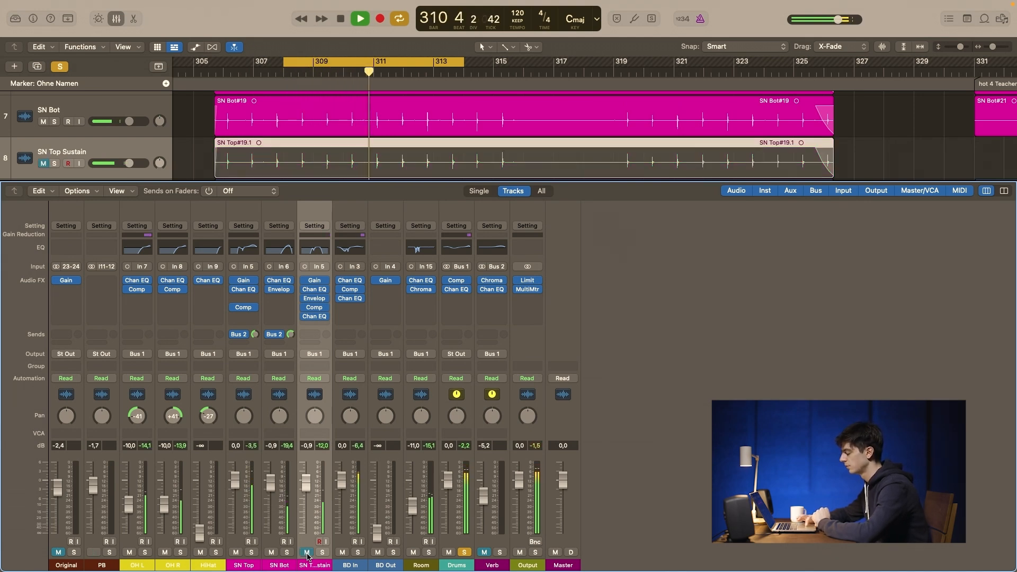
click(307, 552)
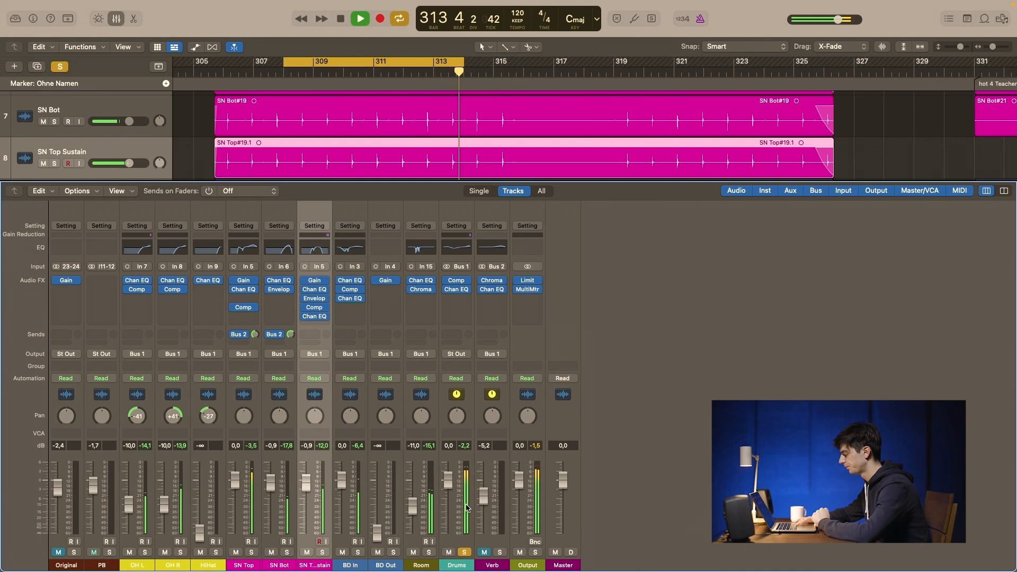
- Stop playback and switch the solo from the Drums bus to the Verb channel
key(space)
click(466, 552)
click(500, 552)
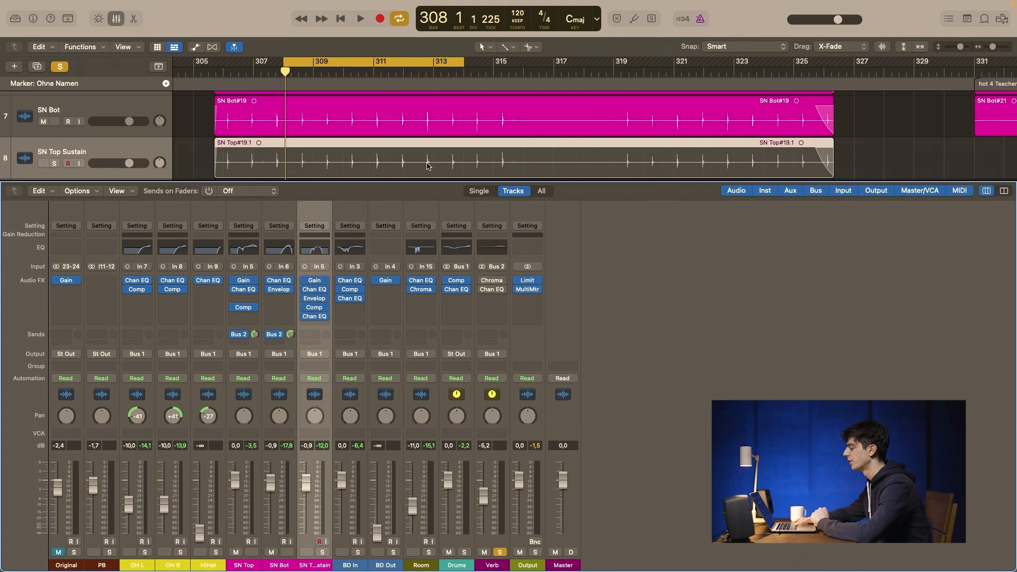
- Play the soloed Verb channel, open its bypassed ChromaVerb and examine the Room settings, then stop playback
key(space)
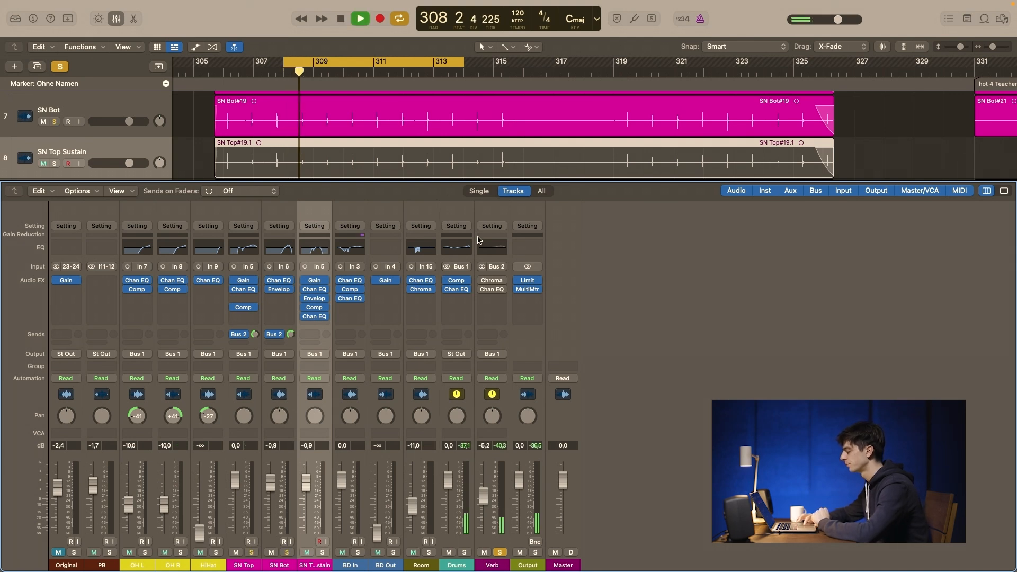
click(492, 280)
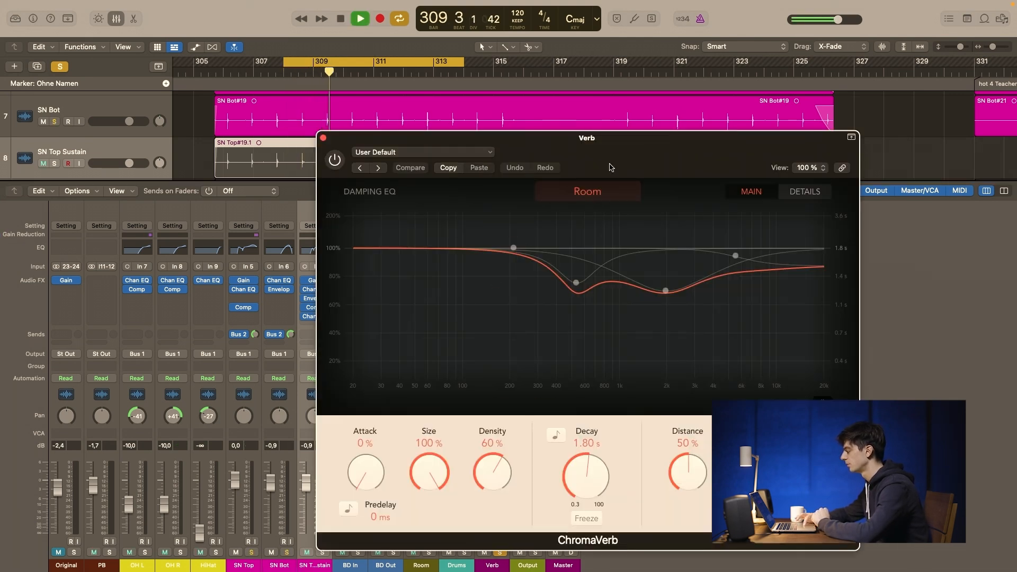
key(space)
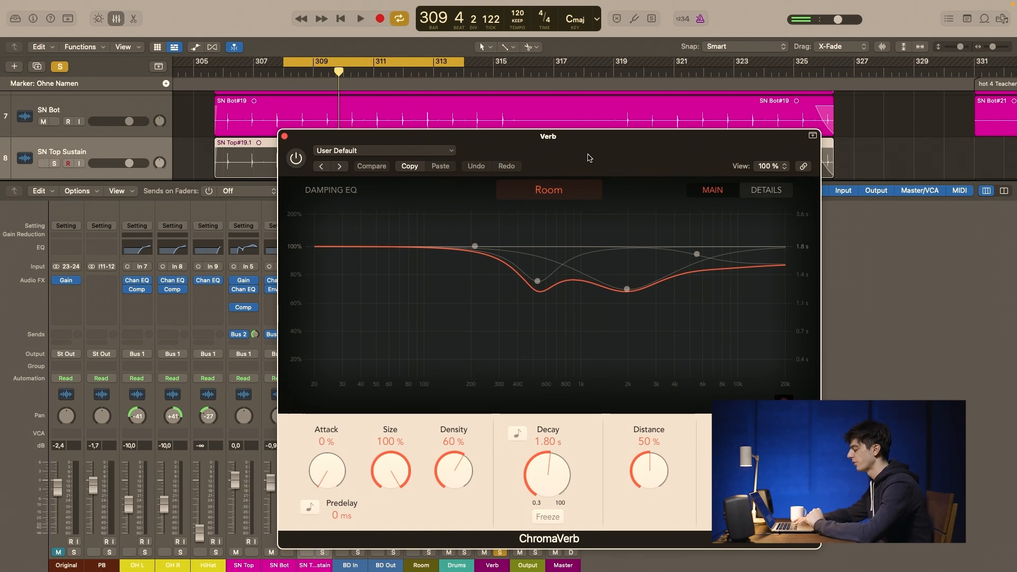
key(space)
key(space)
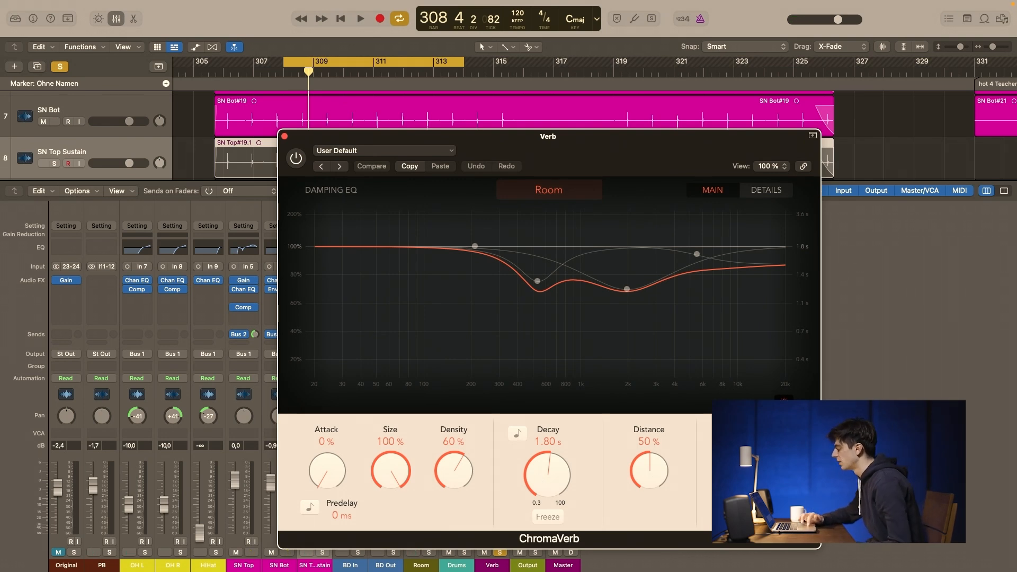
- Check ChromaVerb's detail settings, return to its main view, enable the reverb during playback and close it
click(773, 191)
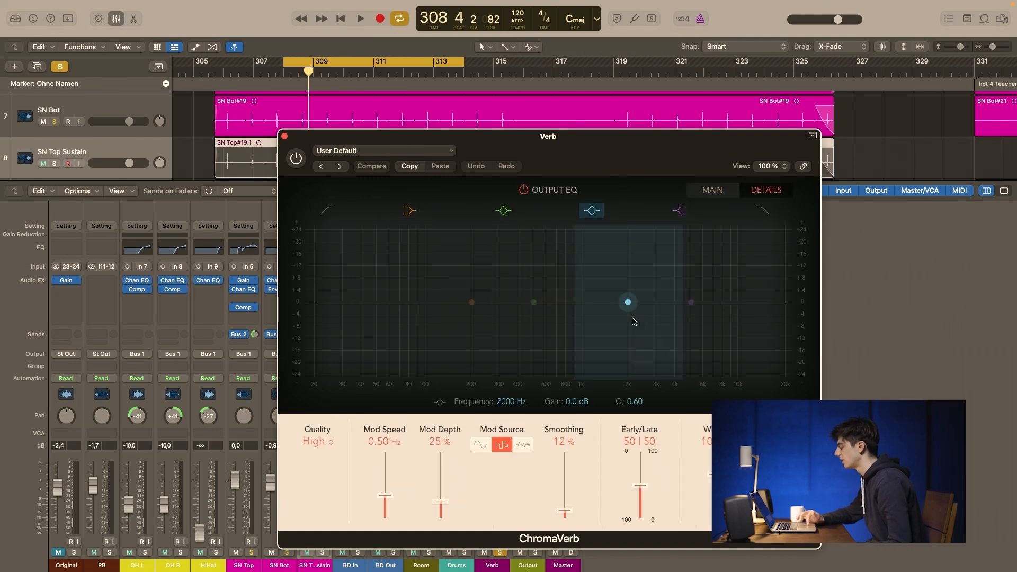
click(705, 198)
key(space)
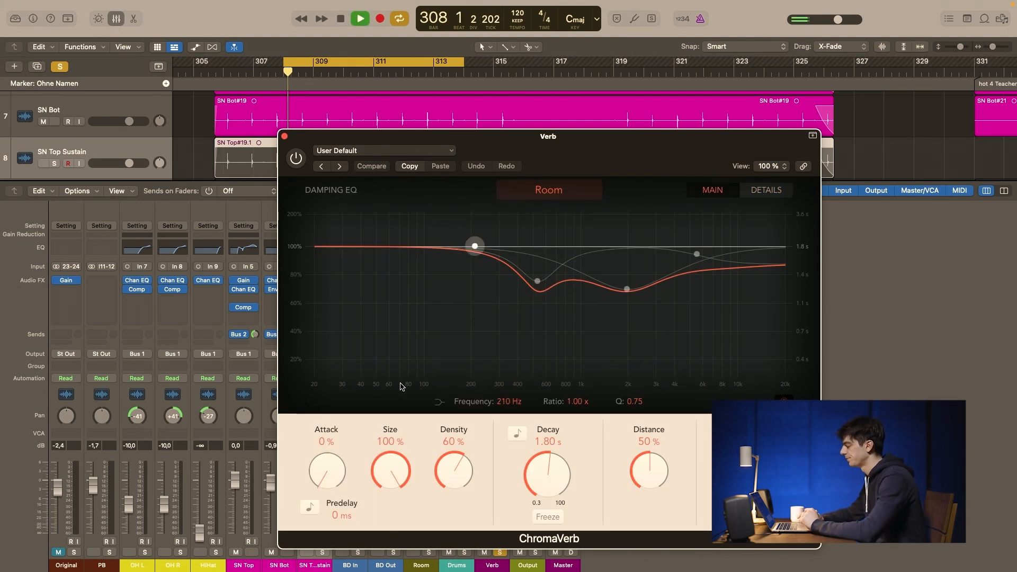
click(295, 156)
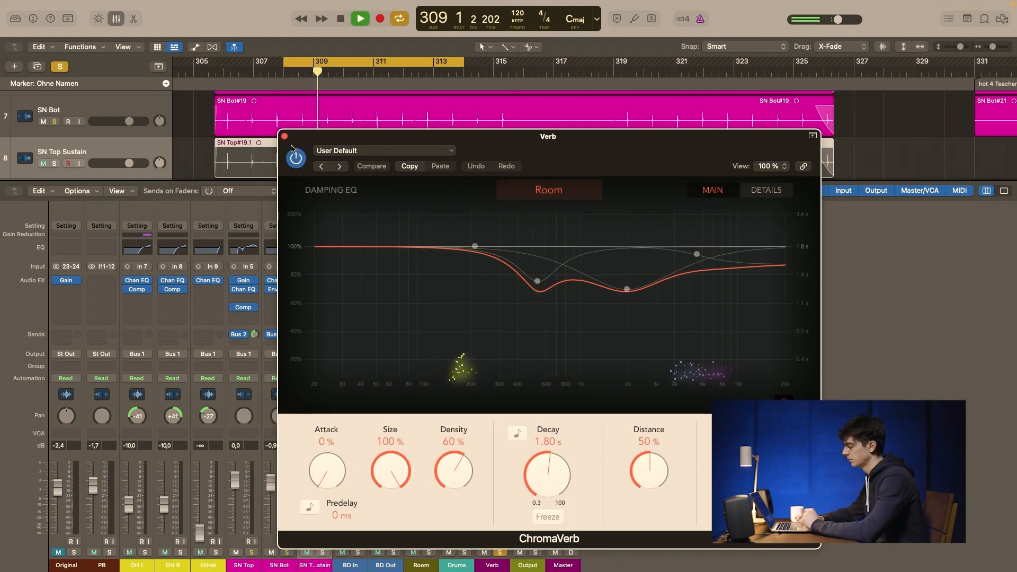
click(284, 137)
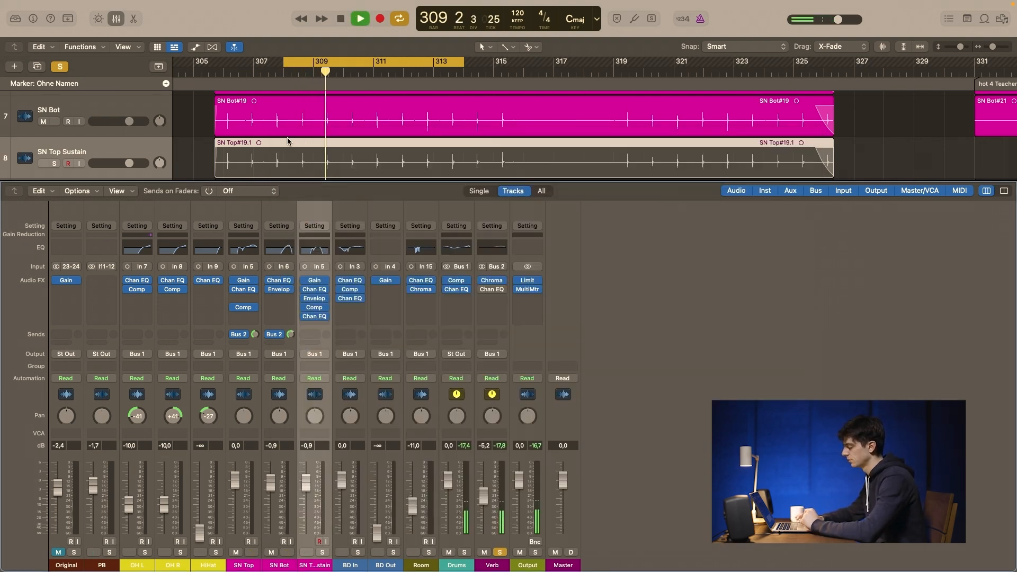
- Open and enable the Verb channel's Channel EQ, play the equalised reverb, close the plug-in and stop playback
click(491, 290)
key(space)
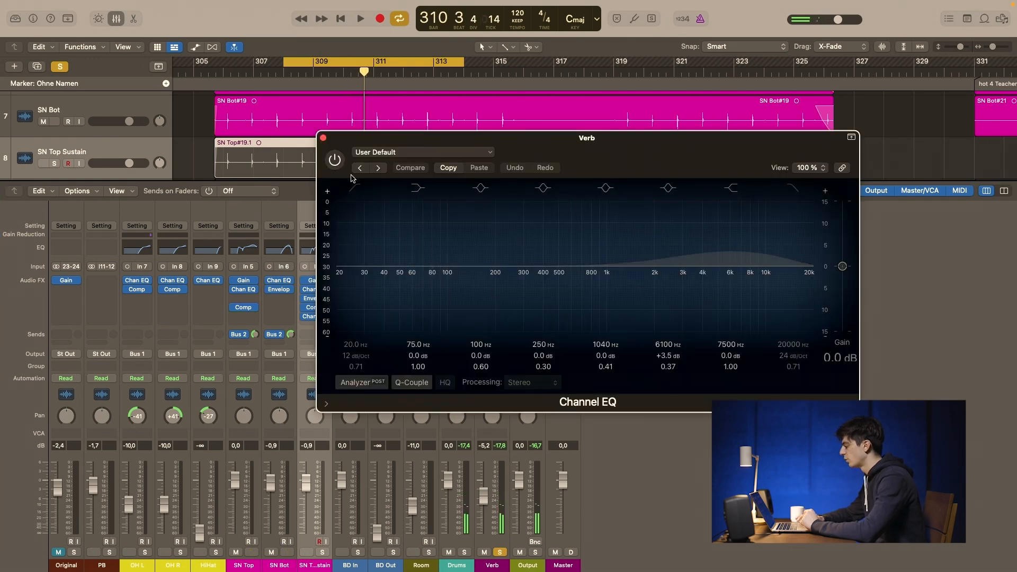
click(334, 159)
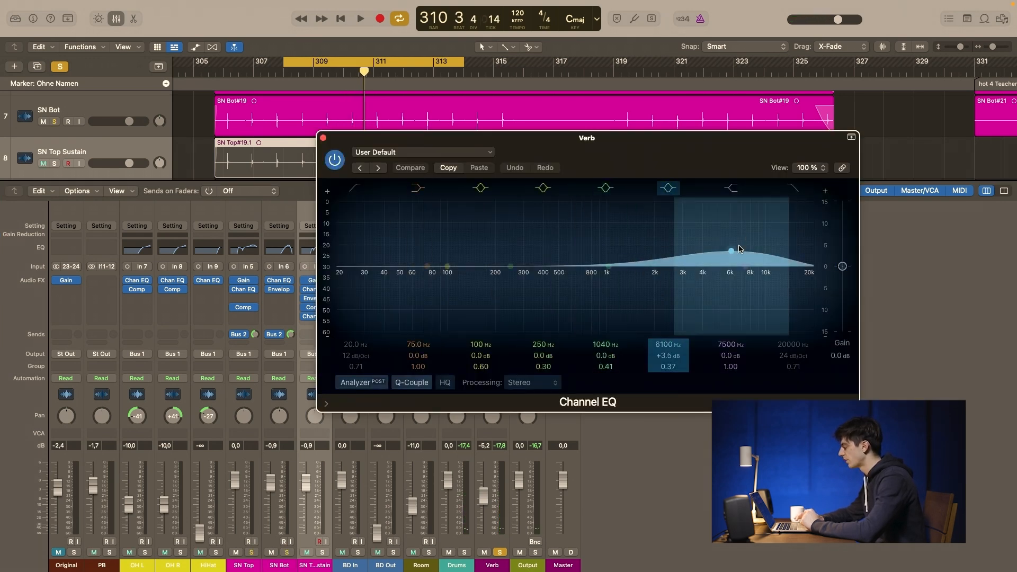
key(space)
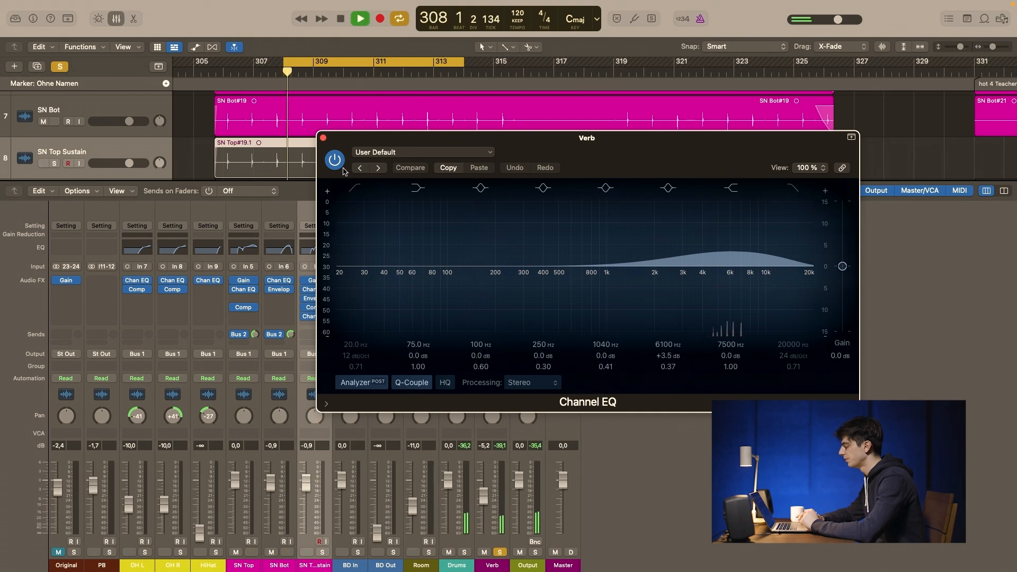
click(322, 138)
key(space)
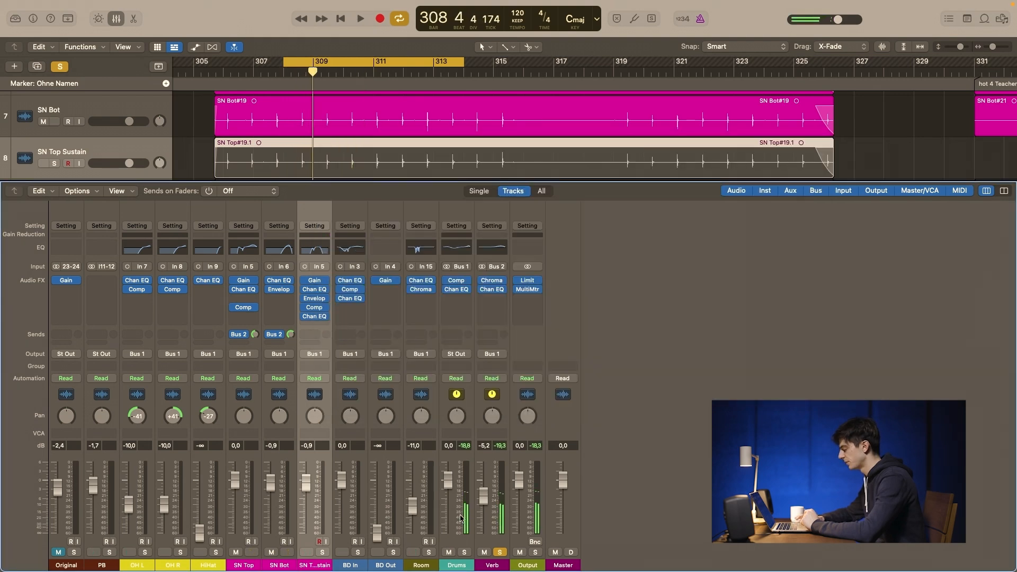
- Switch the solo from Verb to Drums and compare the drum mix with Verb muted and unmuted
click(499, 554)
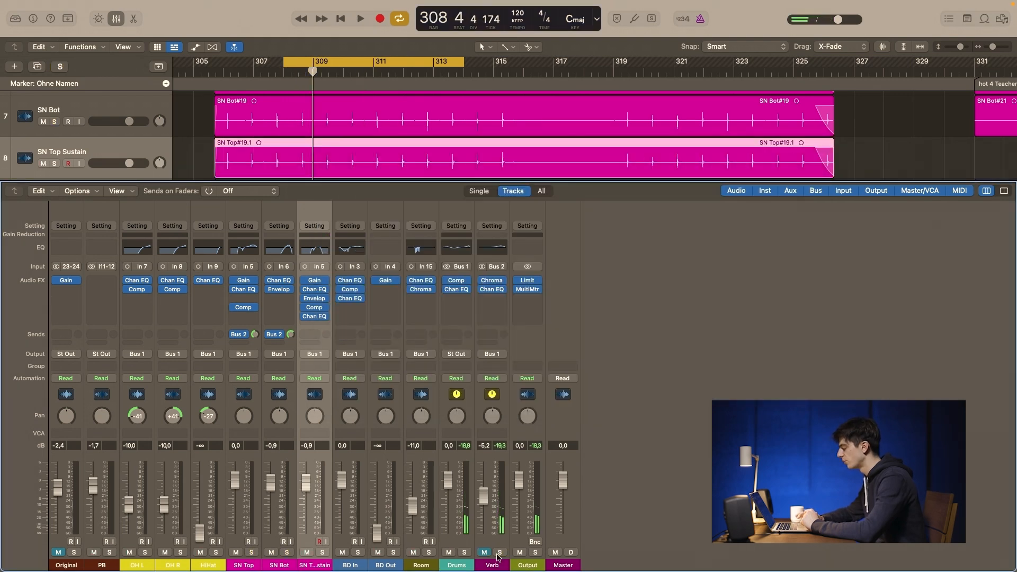
click(465, 552)
key(space)
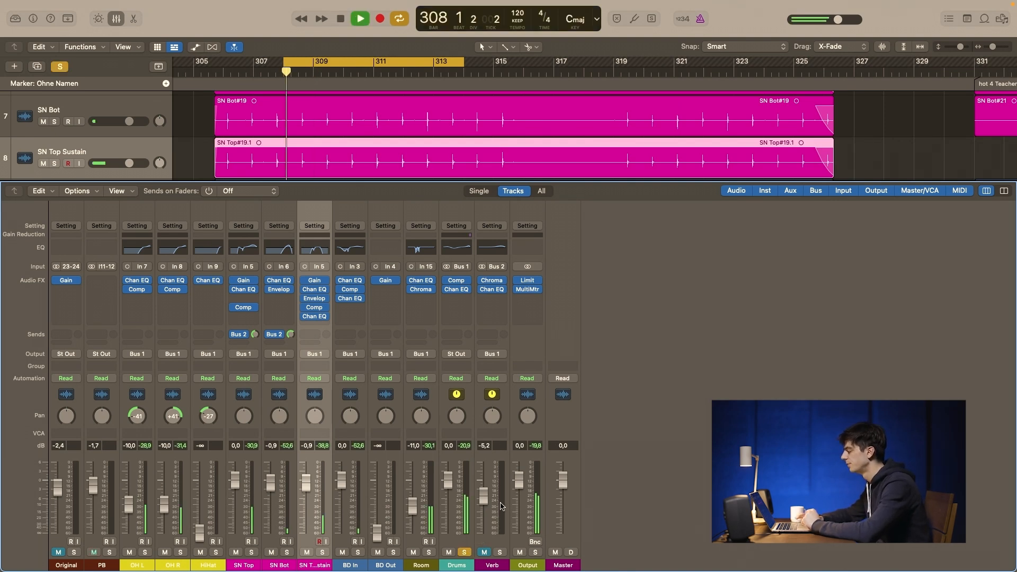
click(483, 553)
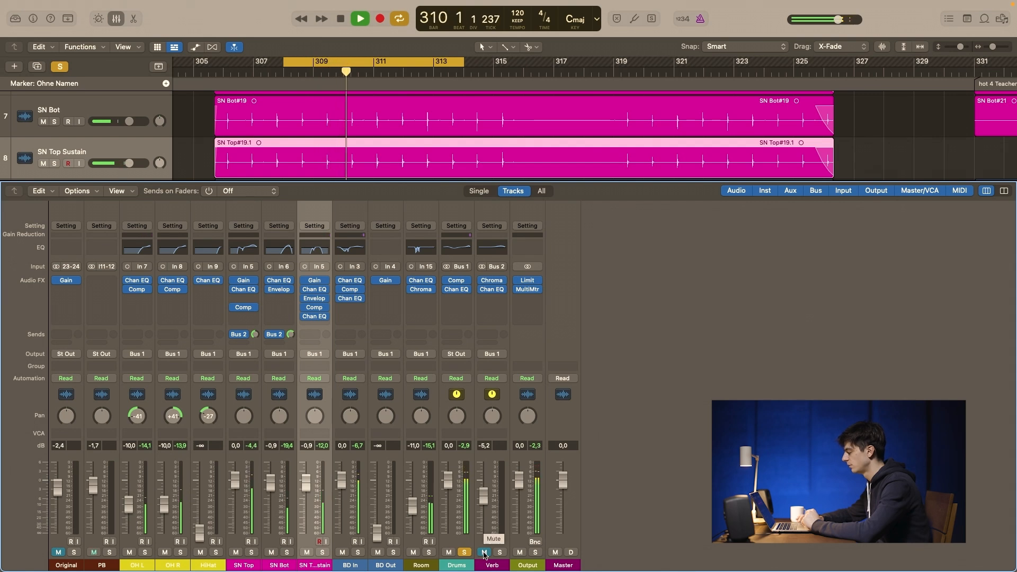
key(space)
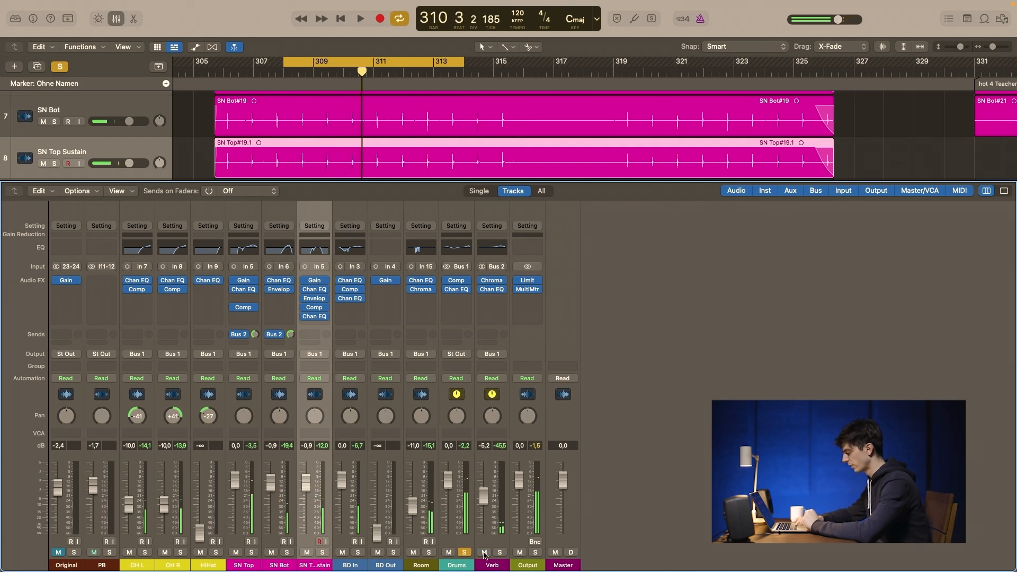
key(space)
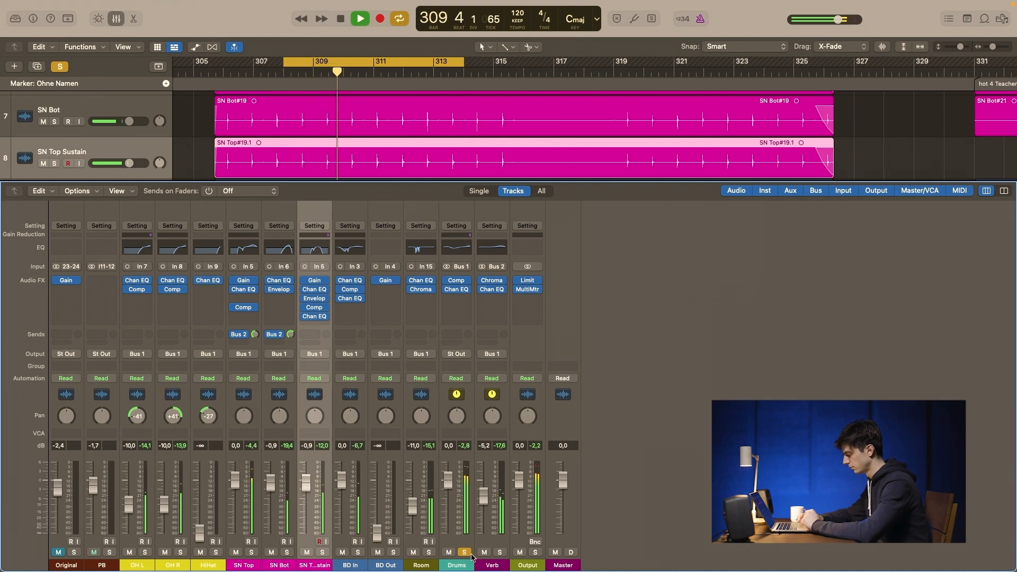
key(space)
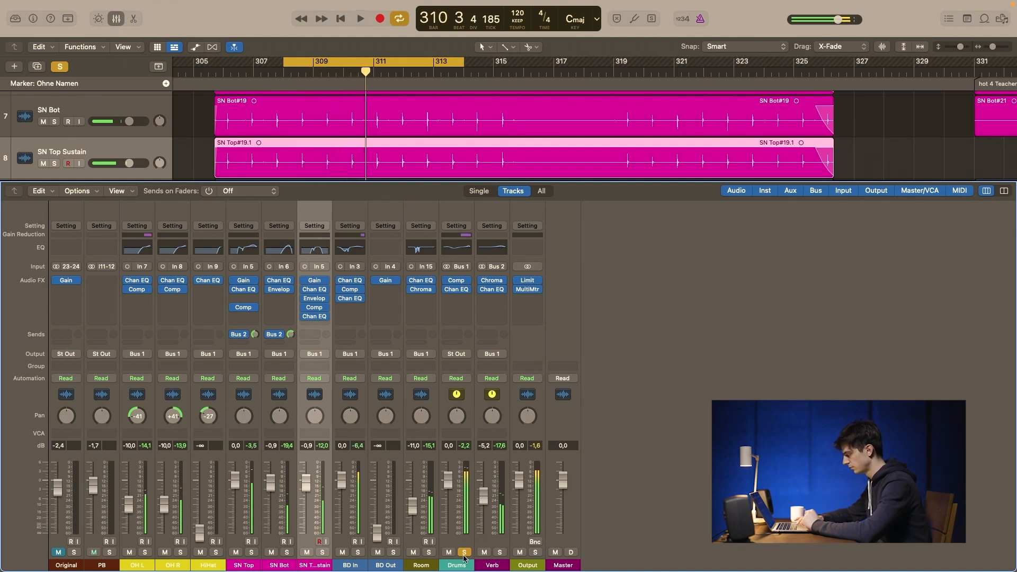
- Examine the Drums bus's Studio FET Compressor and Channel EQ settings, closing each plug-in
click(458, 281)
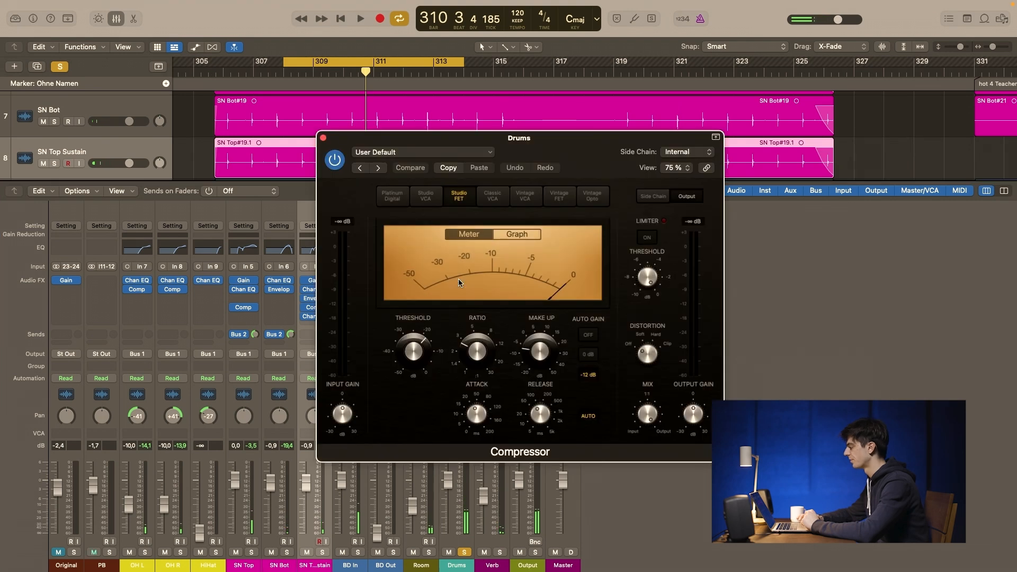
click(323, 139)
click(456, 289)
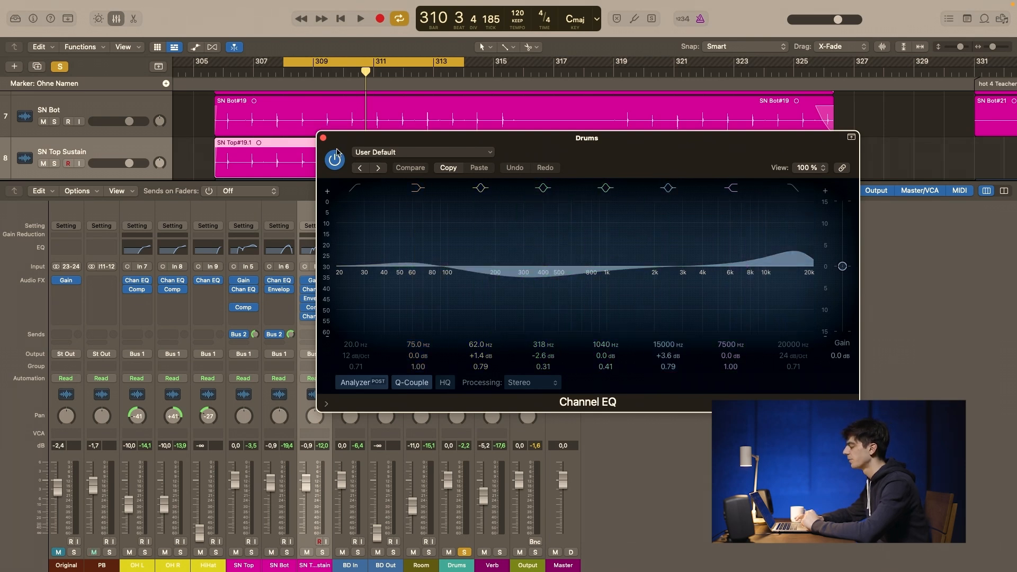
click(323, 138)
- Unsolo the Drums bus, play the full mix and compare it with the Original track by toggling that track's solo
click(465, 552)
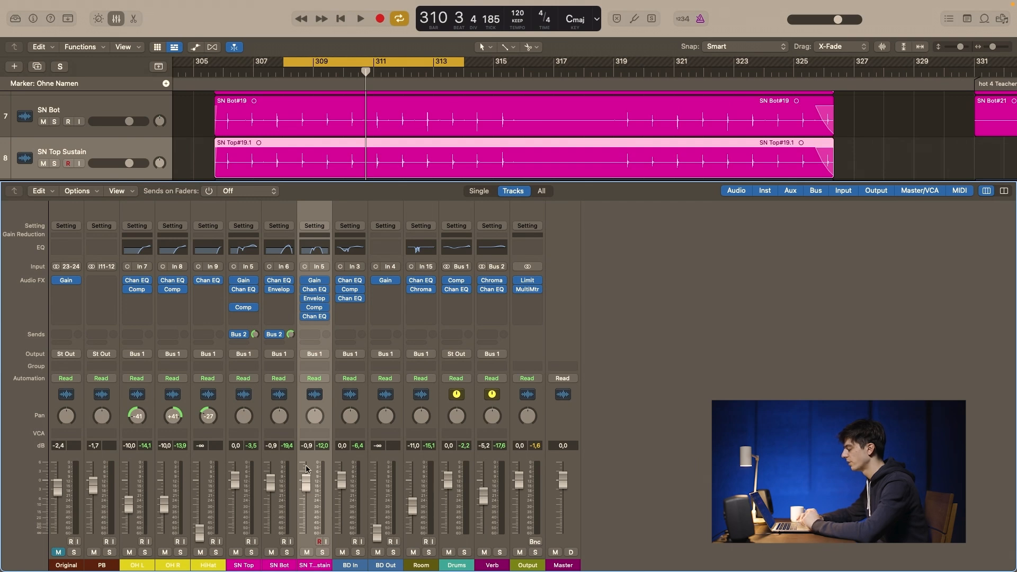
key(space)
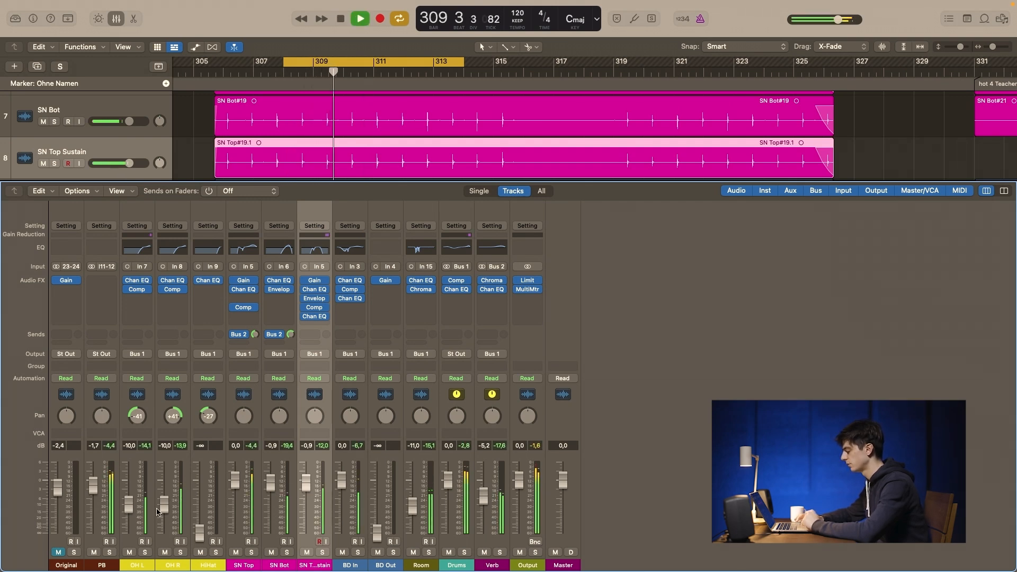
click(74, 552)
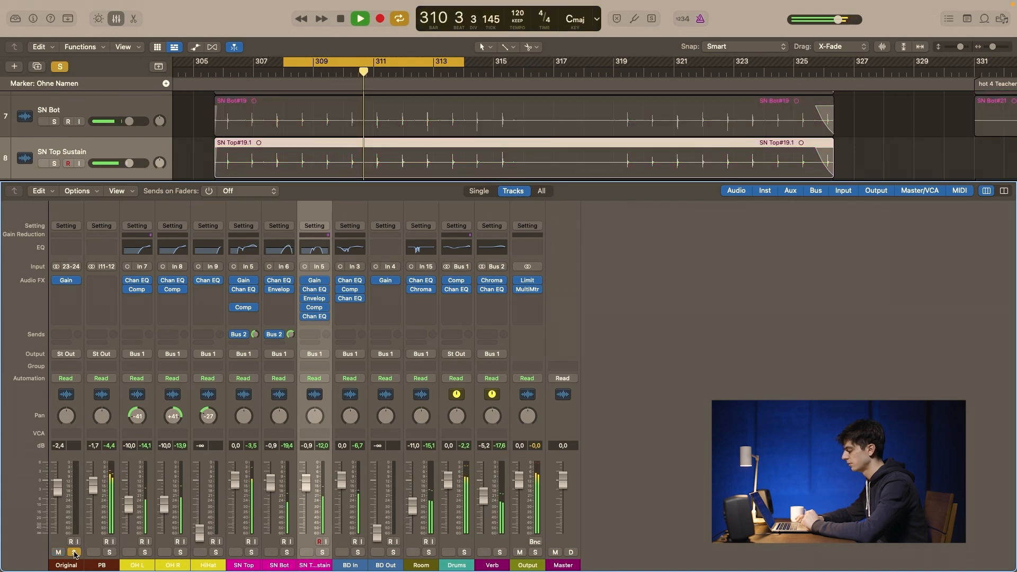
click(74, 552)
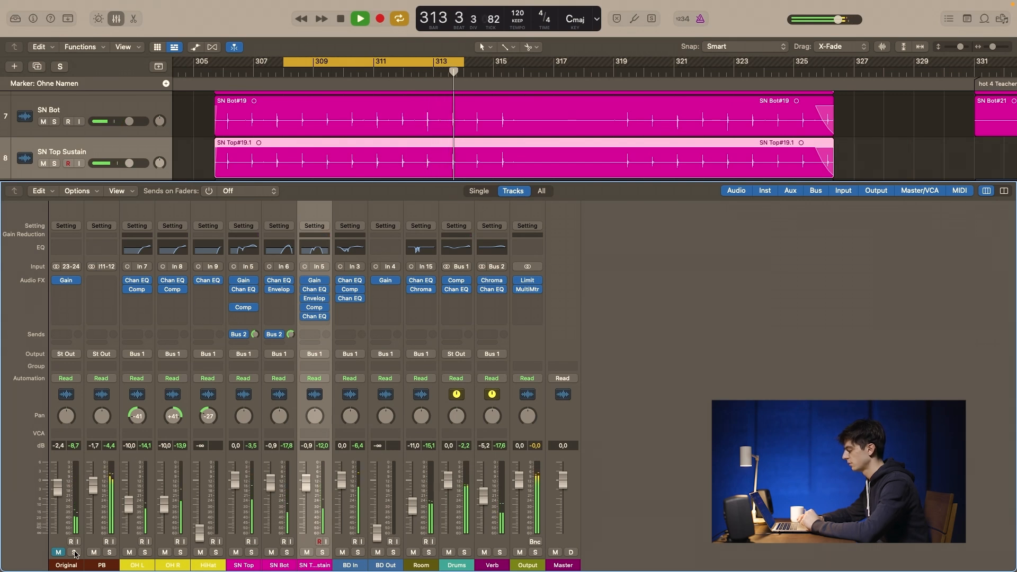
- Turn off cycle playback and compare the following section of the mix with the soloed Original track
key(c)
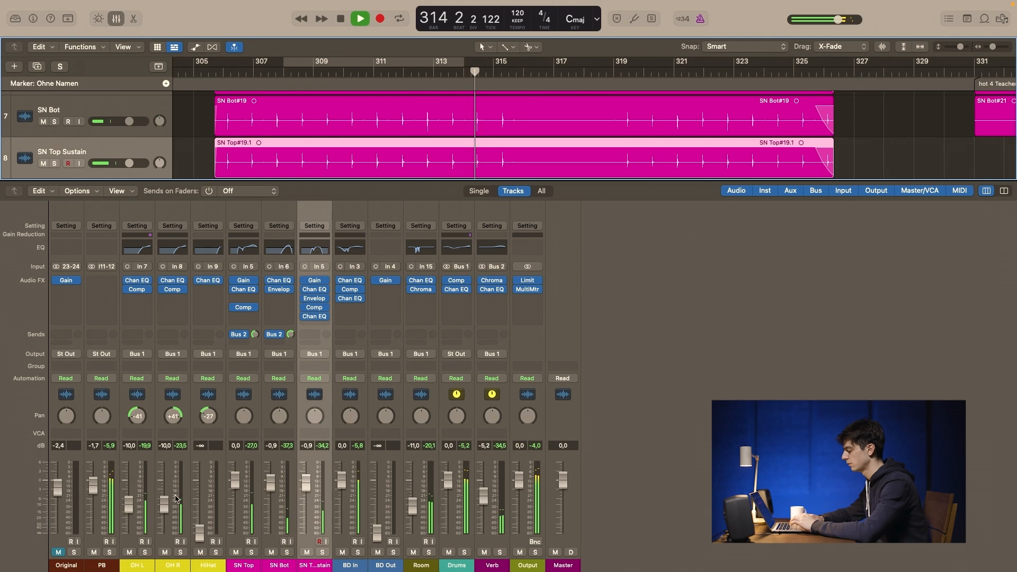
click(75, 552)
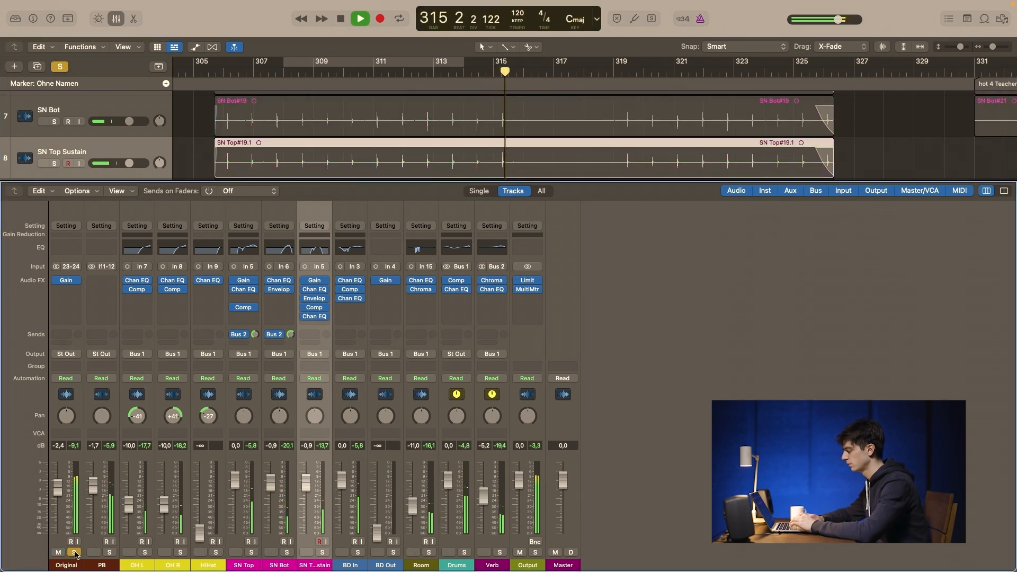
click(74, 553)
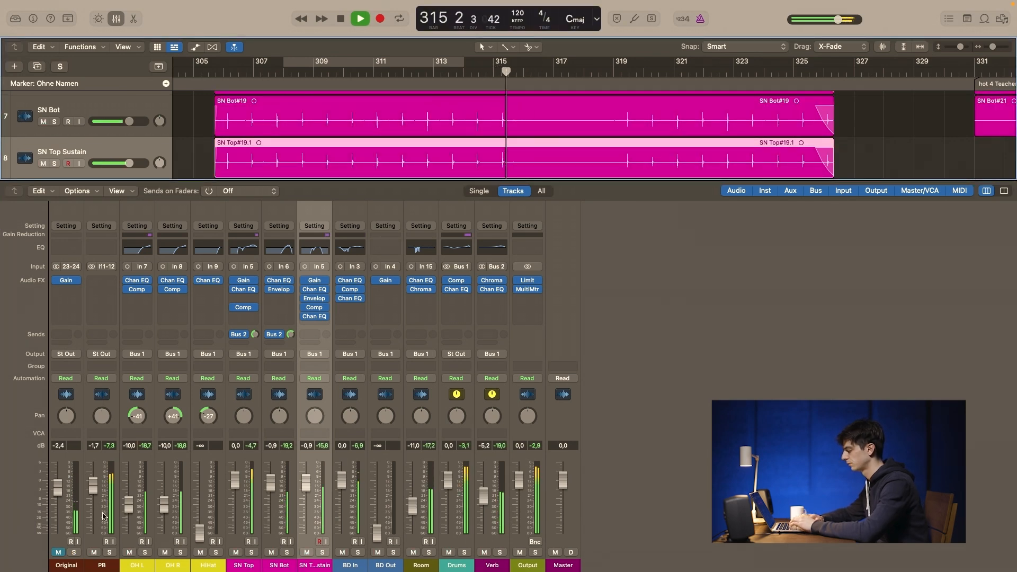
- Replay the section from bar 315 with the Original track soloed, then stop playback and unsolo it
key(space)
click(74, 552)
double_click(496, 75)
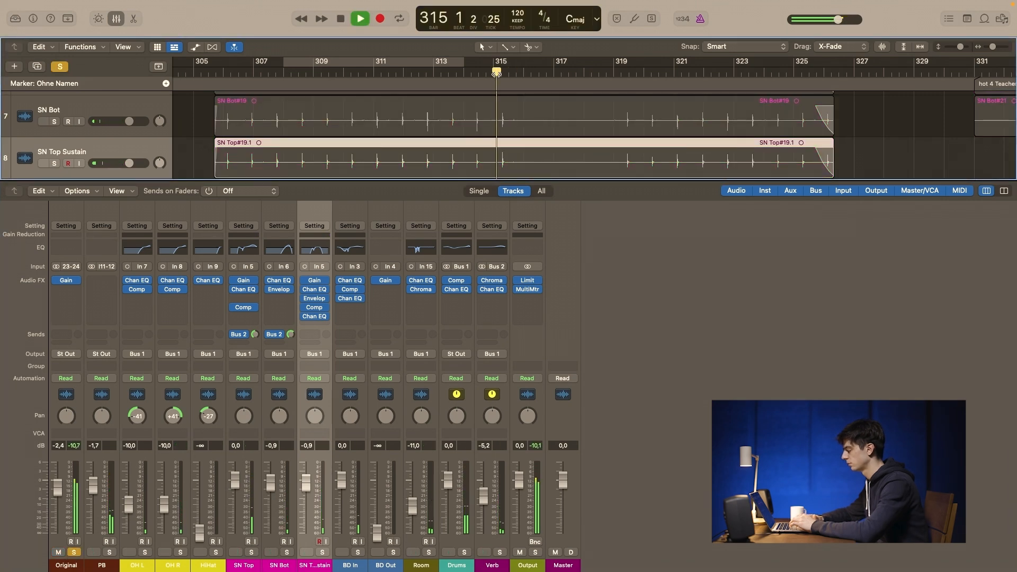
key(space)
click(72, 553)
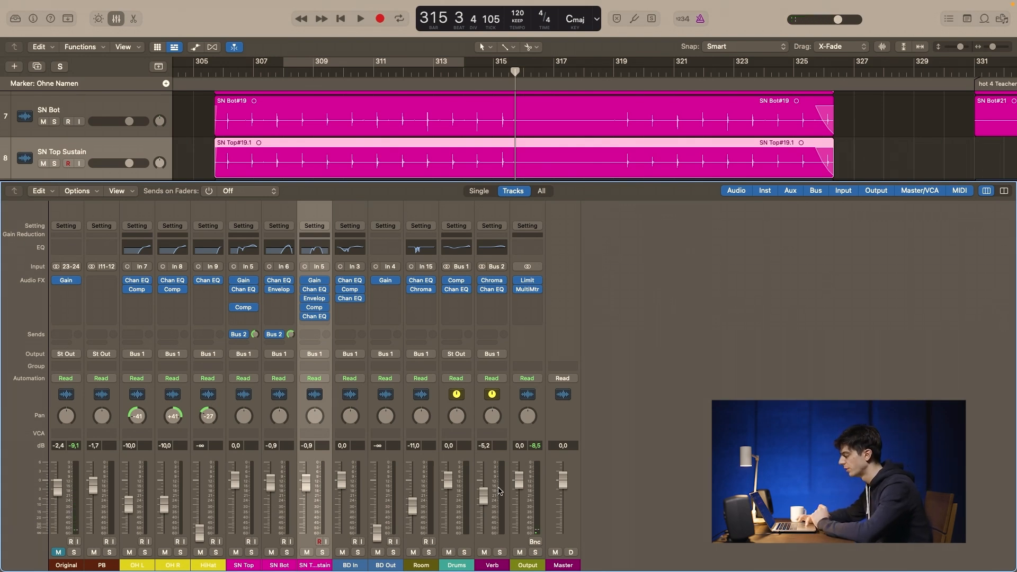
click(499, 490)
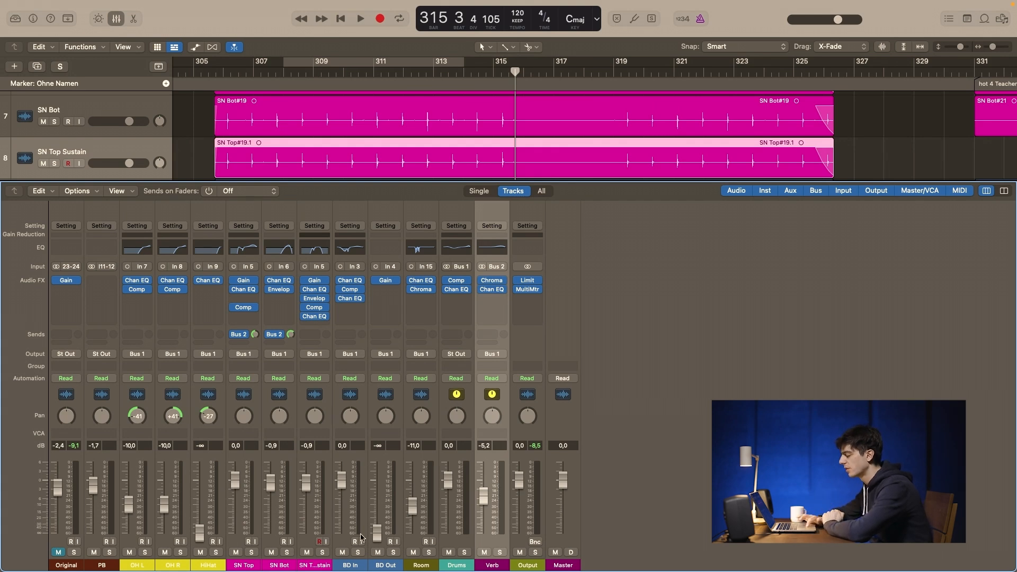
click(325, 512)
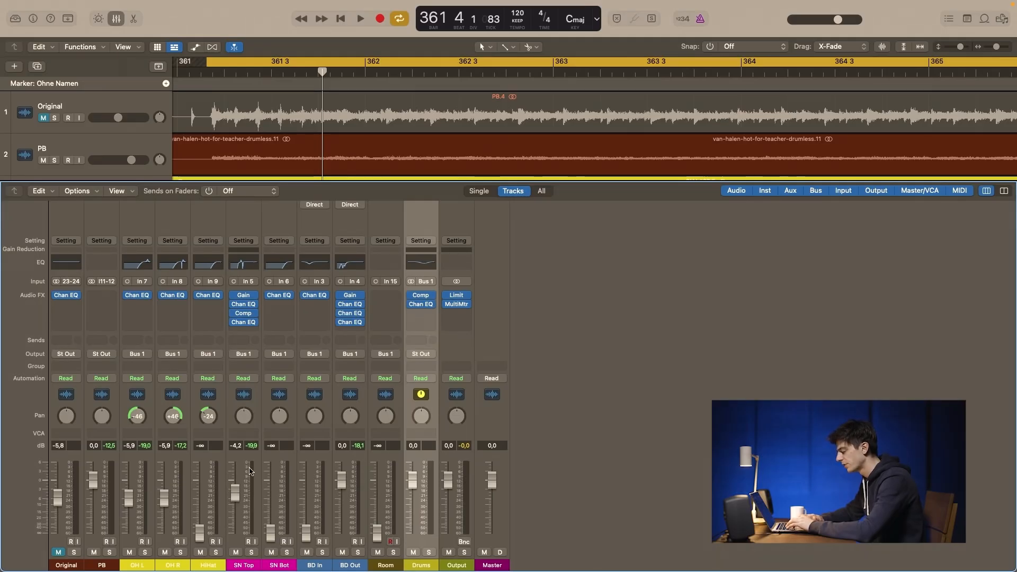
- In the Hot for Teacher mix, solo SN Top, bypass its Gain, Channel EQs and Compressor, and play the unprocessed snare
click(385, 506)
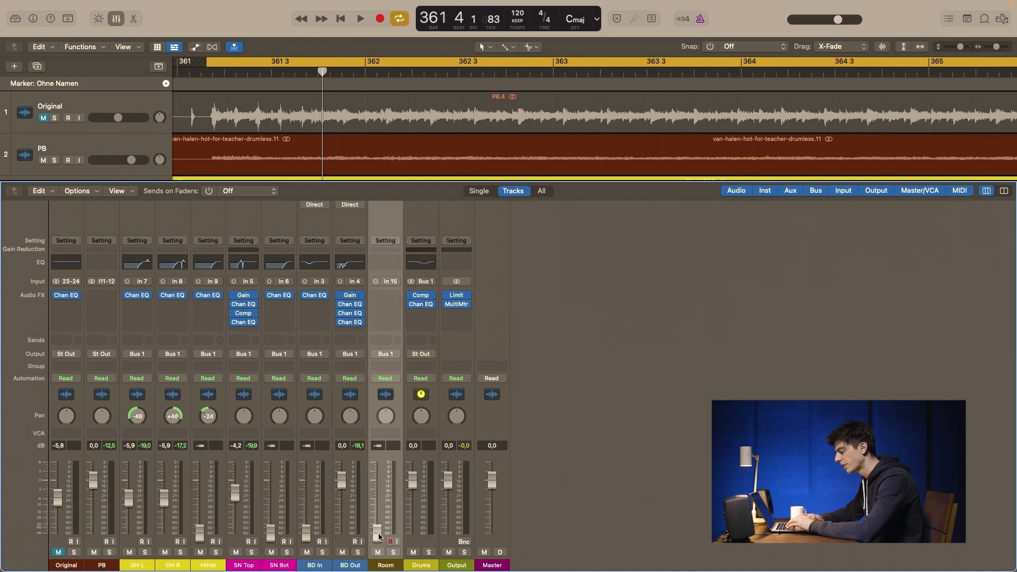
click(286, 518)
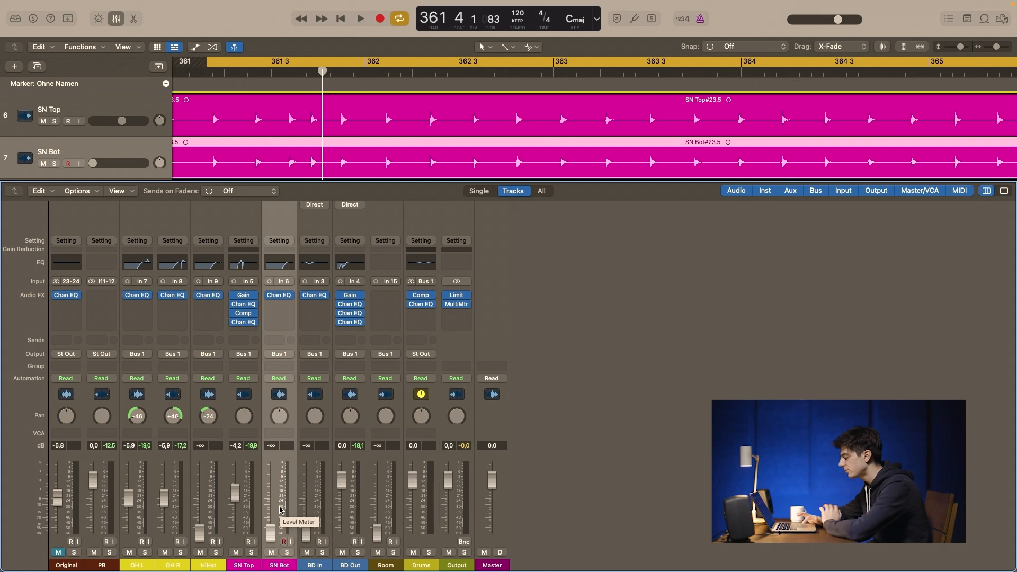
click(252, 552)
drag(233, 321, 234, 296)
key(space)
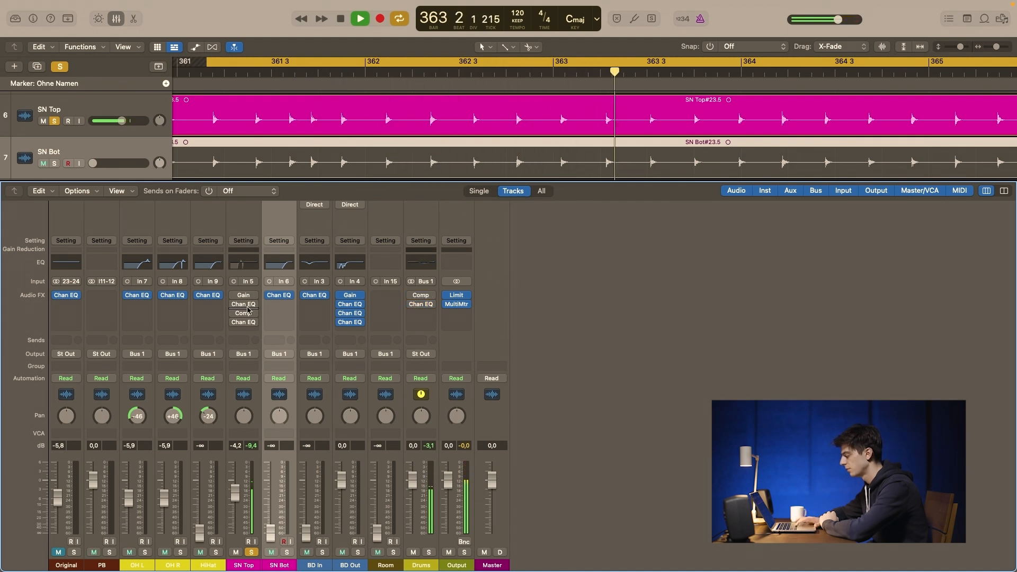
key(space)
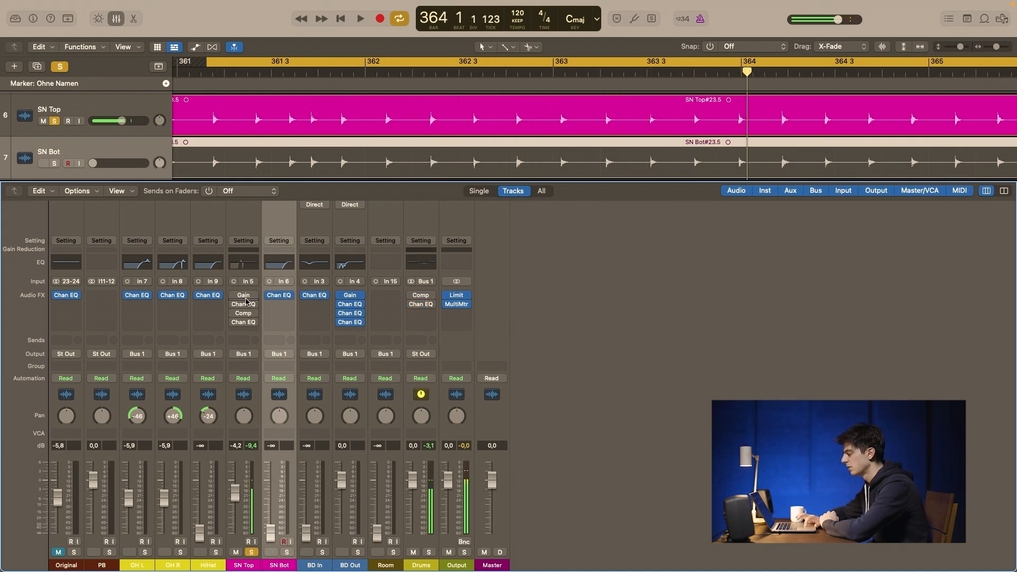
- Re-enable the Gain and first Channel EQ on SN Top, open that EQ and play the snare through them
click(235, 296)
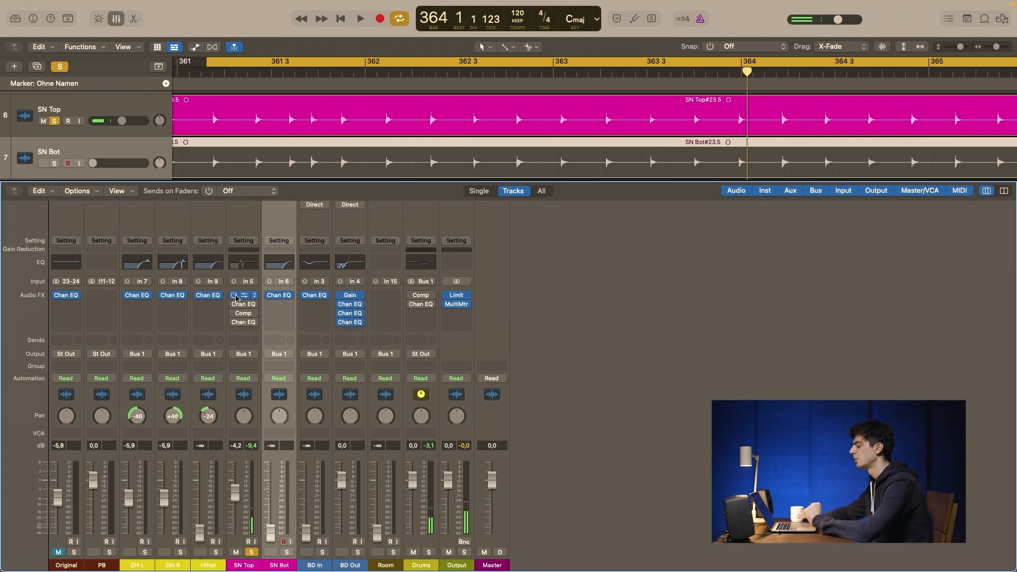
click(242, 305)
click(233, 304)
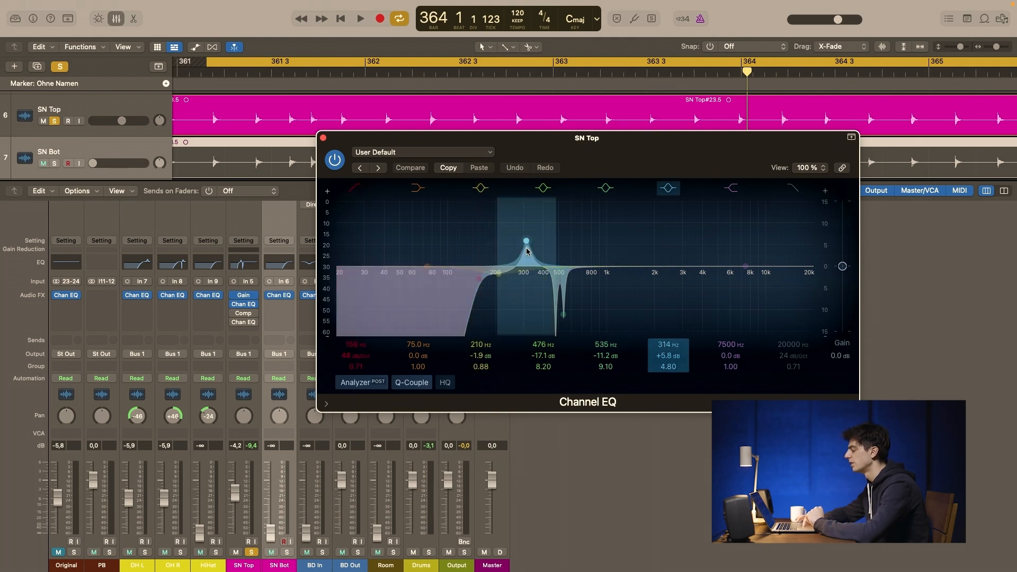
key(space)
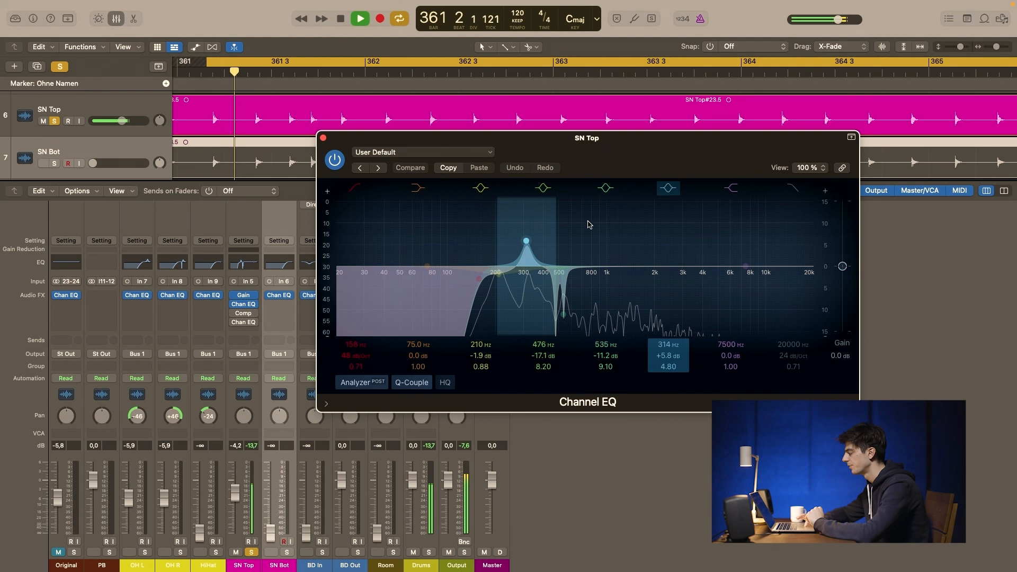
- Compare the snare with the EQ's 314 Hz boost off and on, replay it, then close the Channel EQ
click(671, 189)
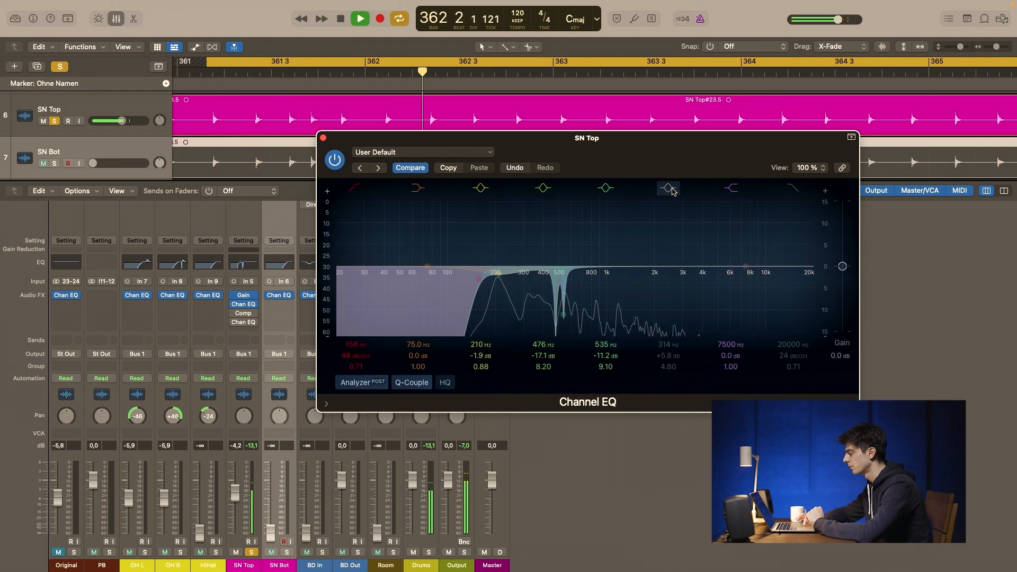
click(670, 189)
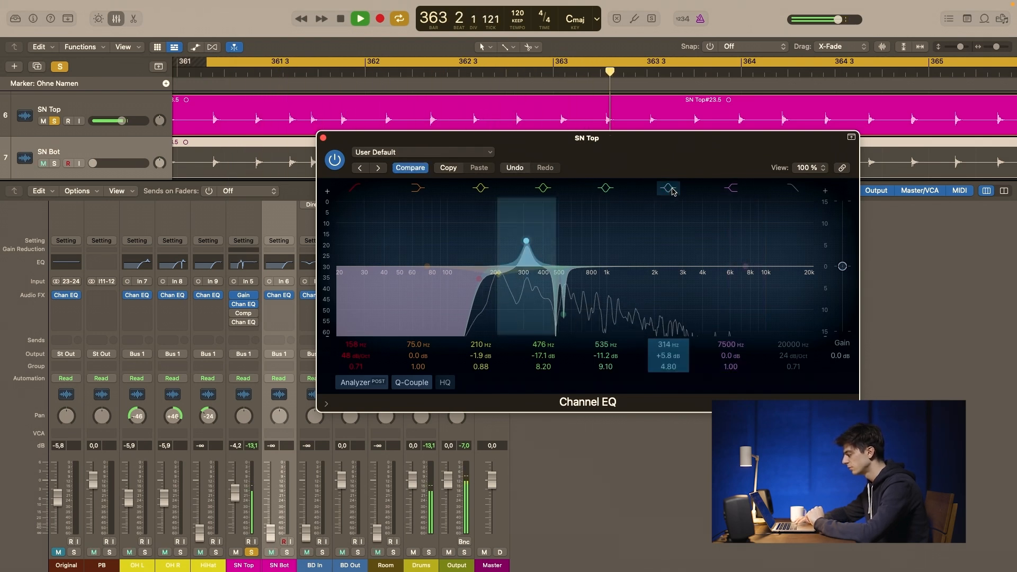
key(space)
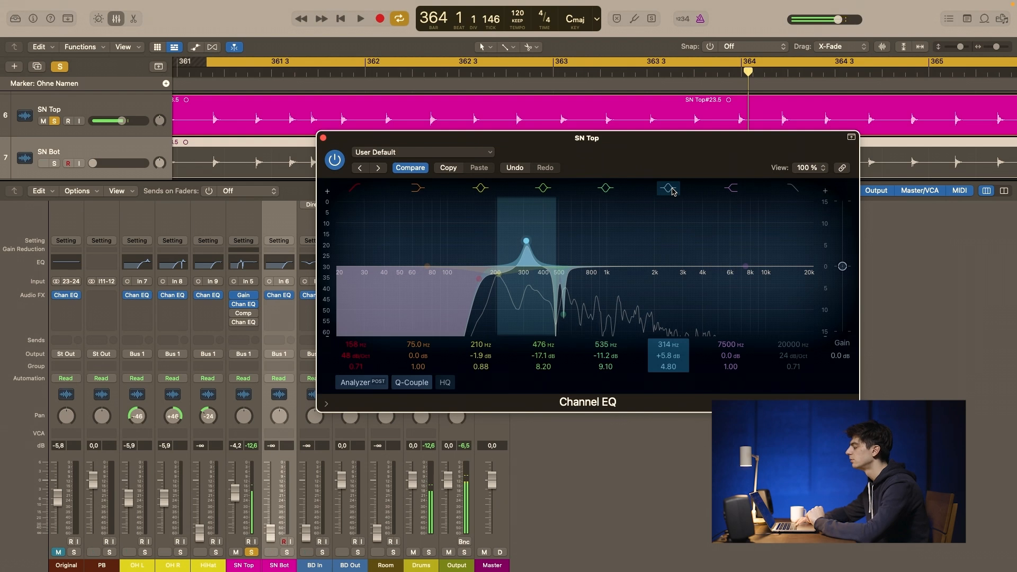
key(space)
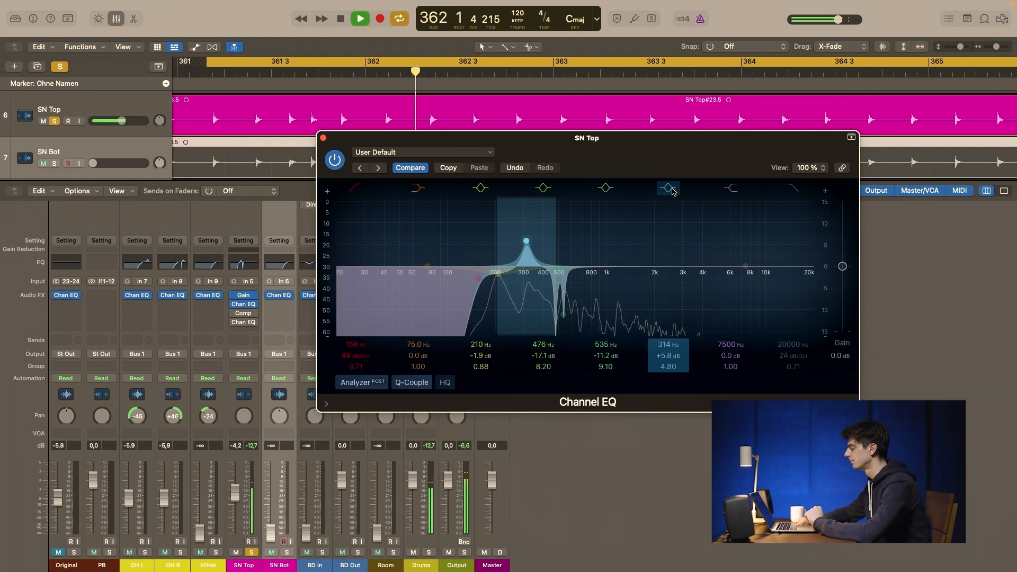
key(space)
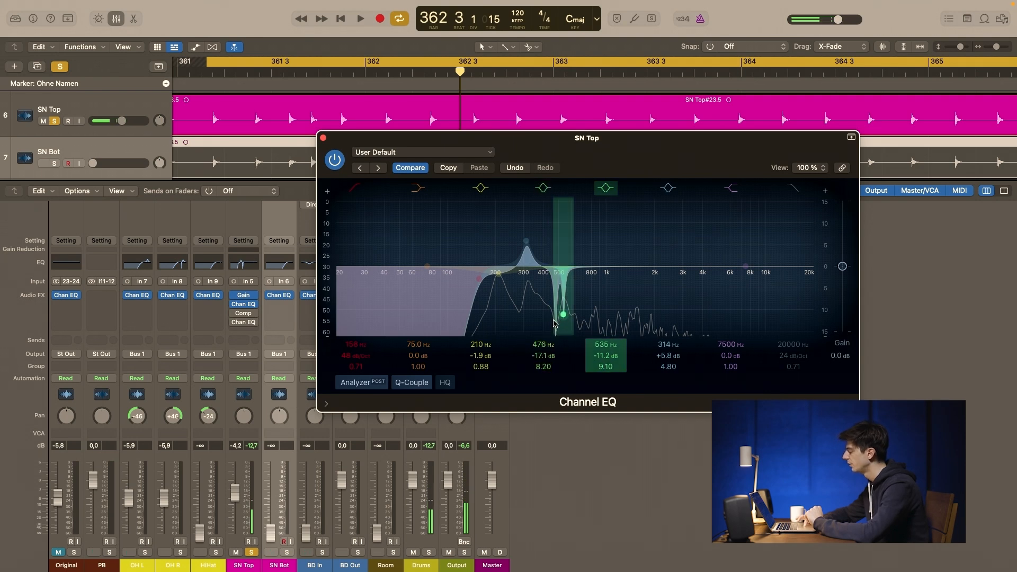
click(323, 138)
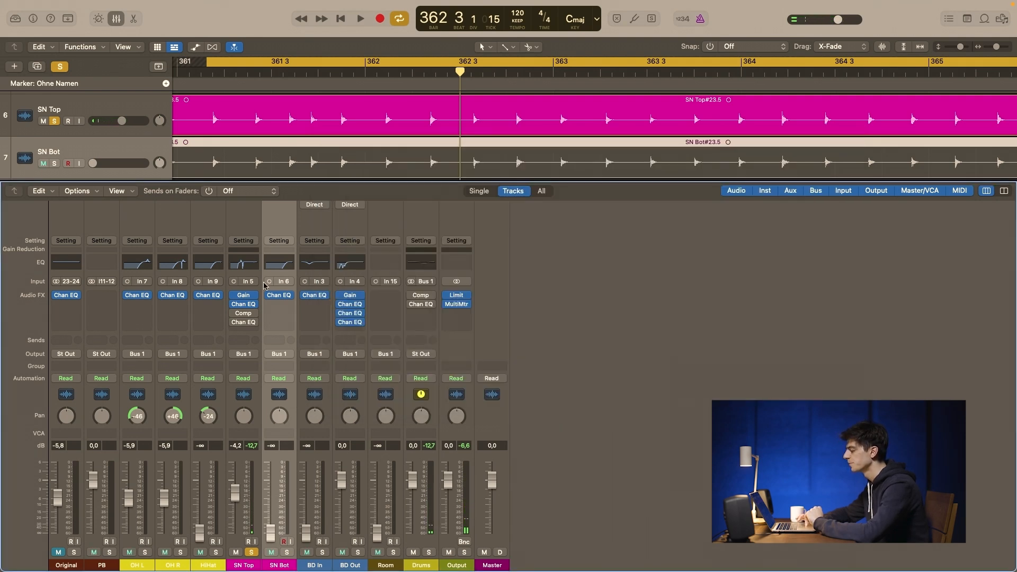
- Open SN Top's Compressor, switch it on and check its ratio, attack and release settings
click(245, 313)
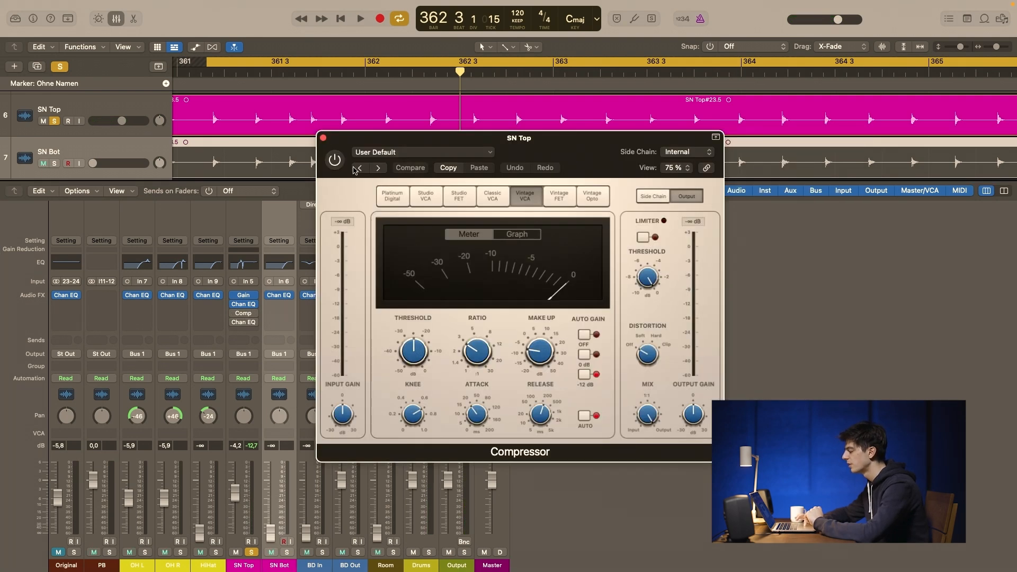
mouse_move(483, 347)
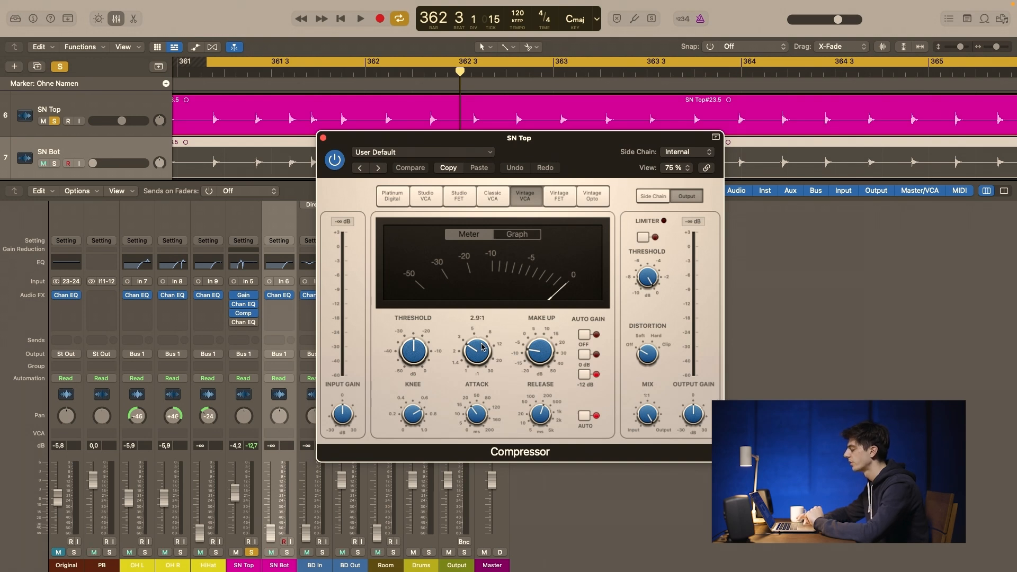
mouse_move(483, 415)
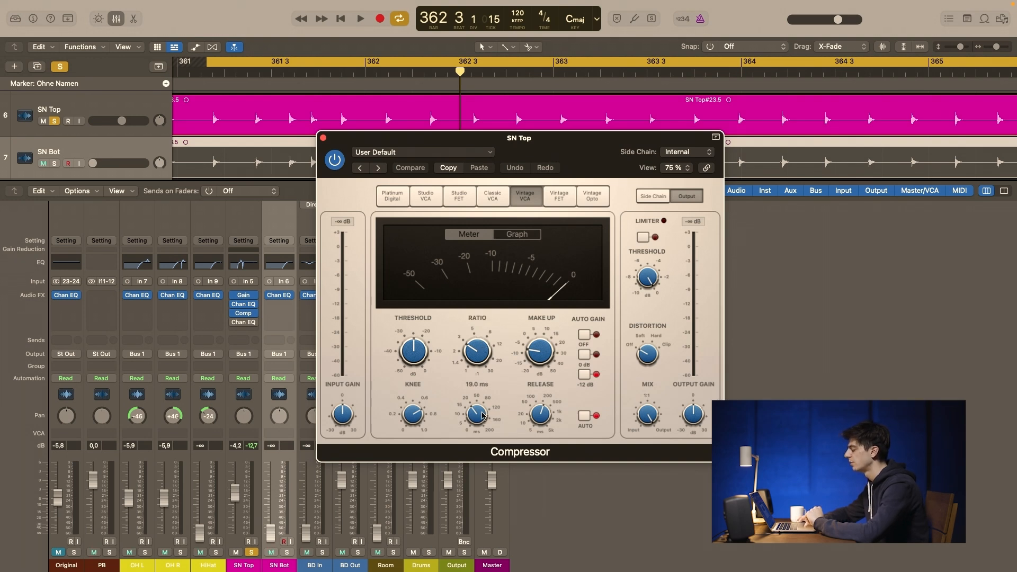
mouse_move(543, 421)
- Play the snare while toggling the Compressor's bypass, then close the plug-in and stop playback
key(space)
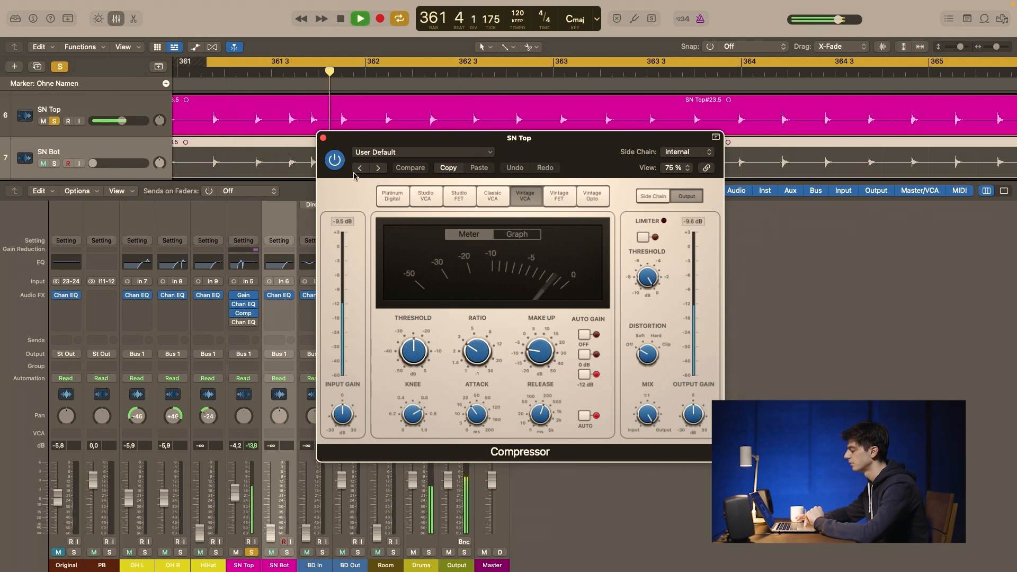
click(335, 160)
click(335, 159)
click(323, 138)
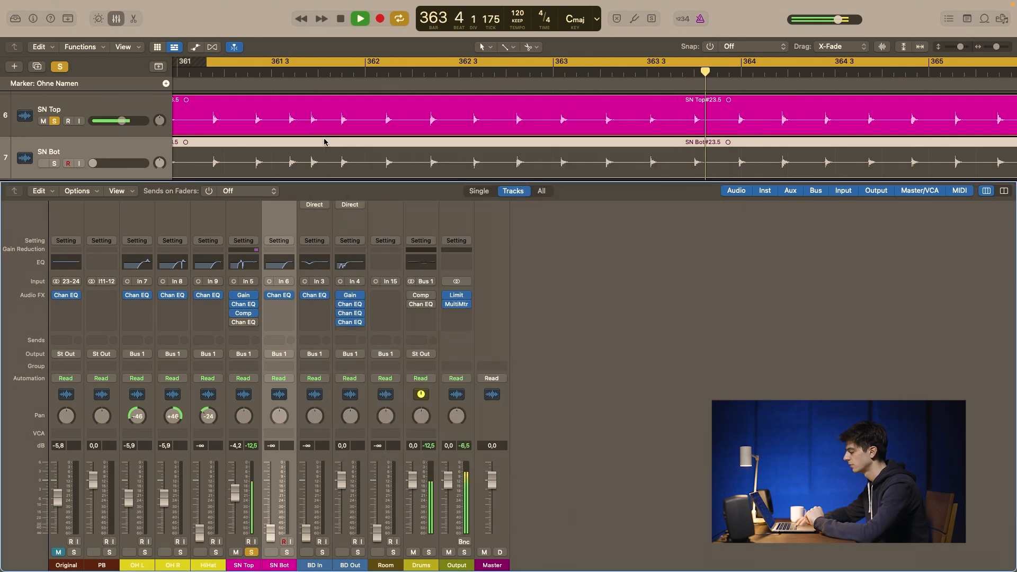
key(space)
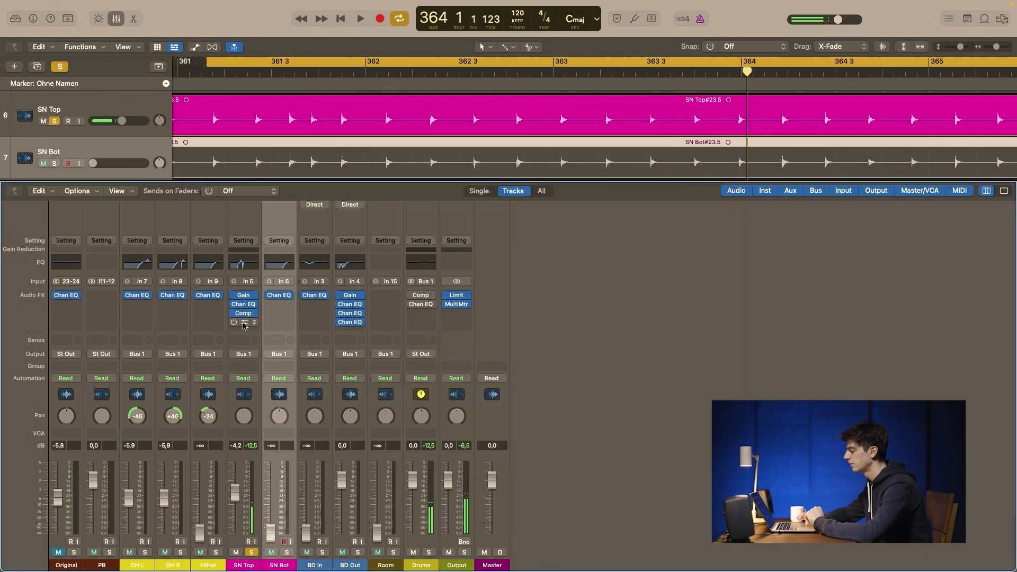
- Open and re-enable the last Channel EQ on SN Top, play the snare and stop to review its bands
click(243, 322)
click(335, 160)
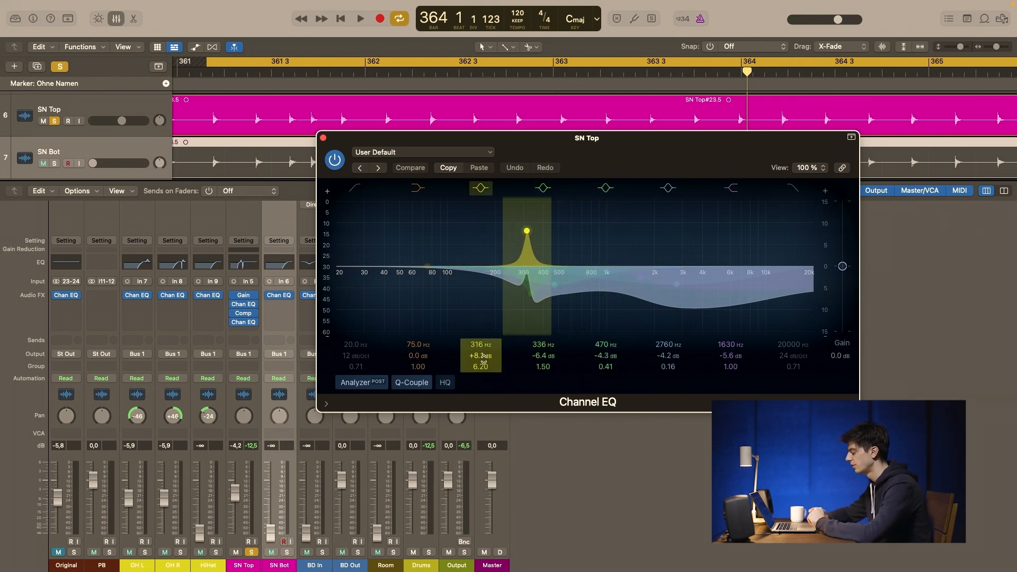
key(space)
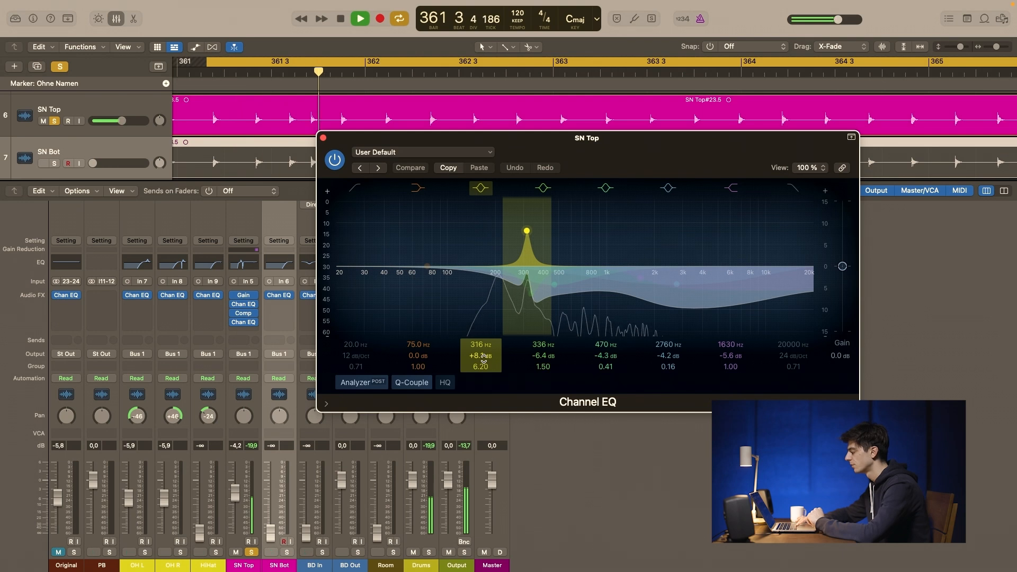
key(space)
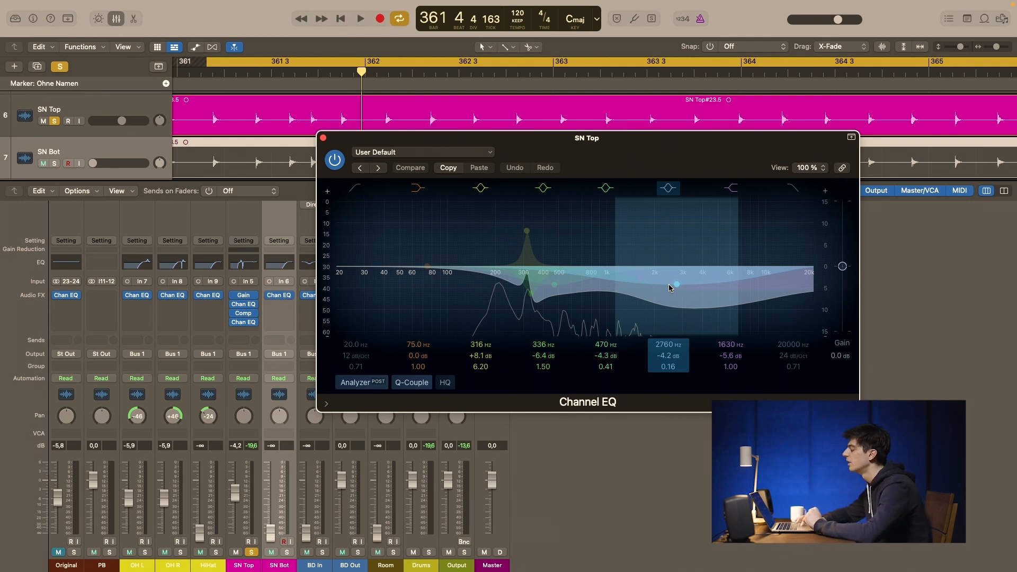
- Replay the snare to compare it with and without the last Channel EQ, then close the EQ and stop
key(space)
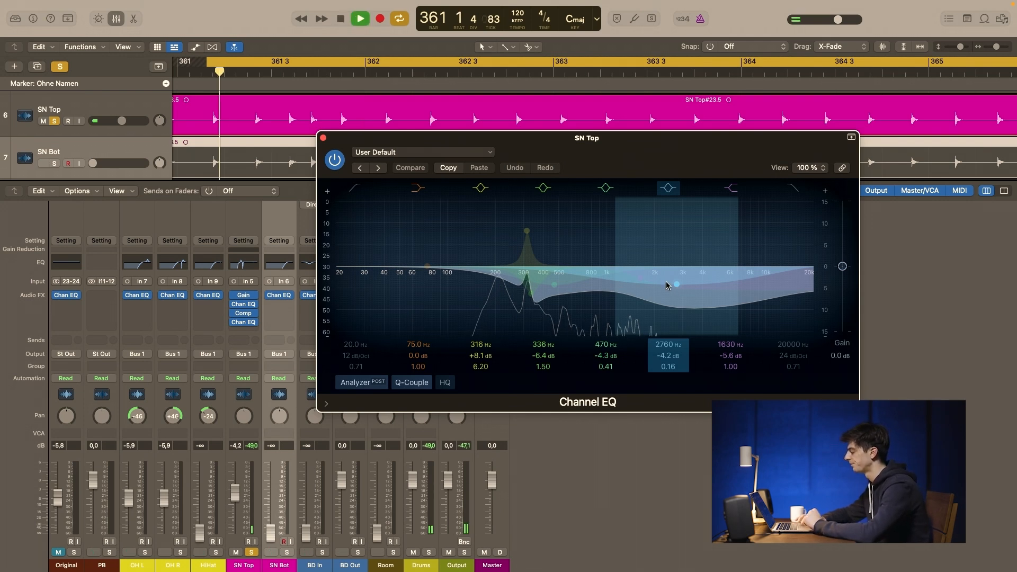
click(334, 159)
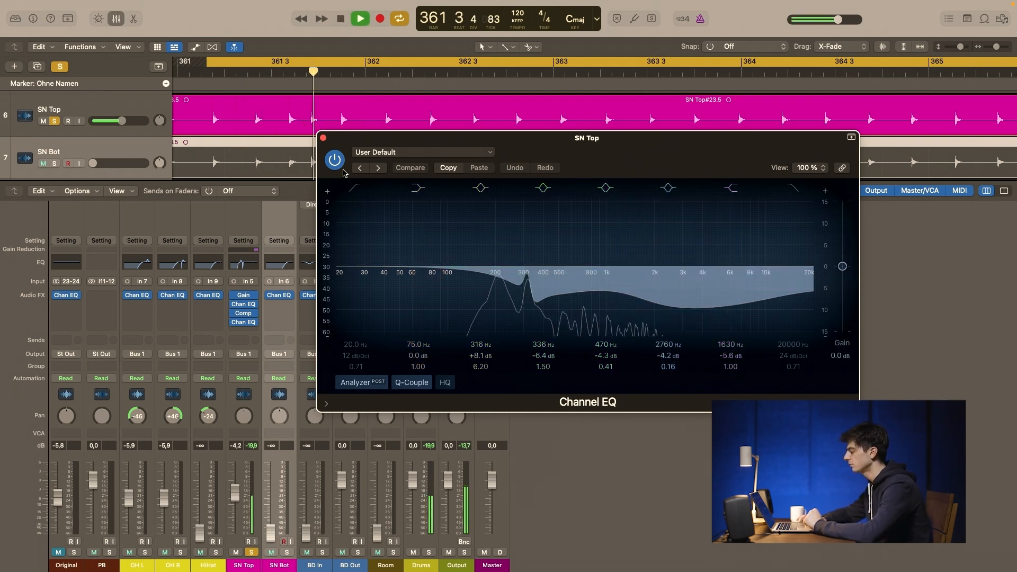
click(323, 138)
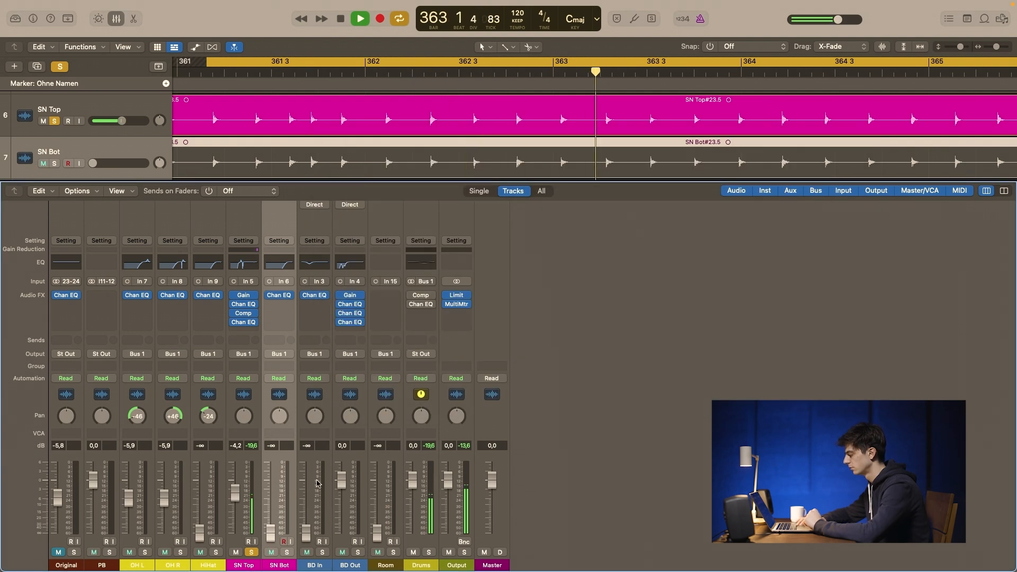
key(space)
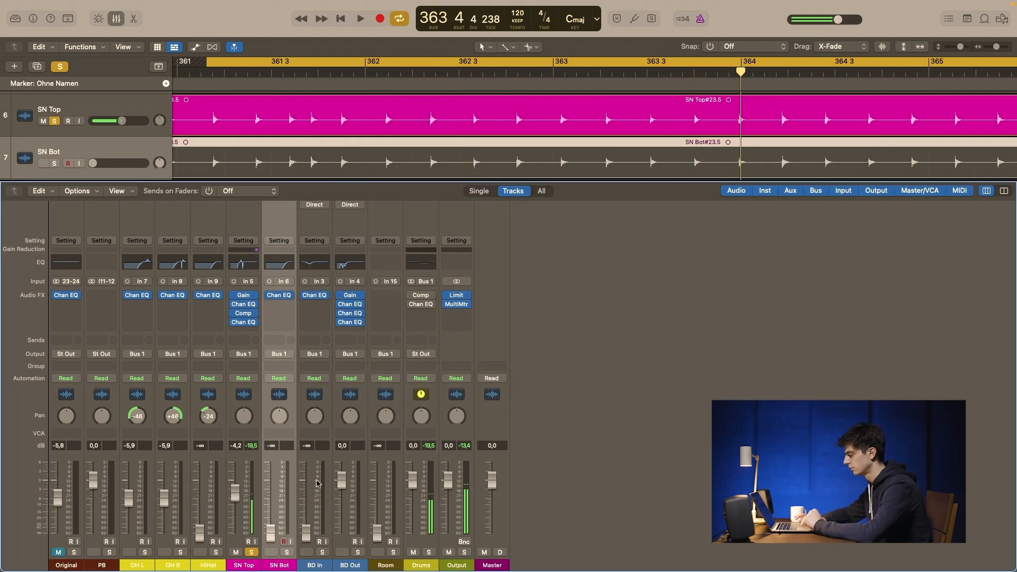
- Unsolo SN Top, solo the Drums bus and listen to the drums without the bus processing
click(251, 552)
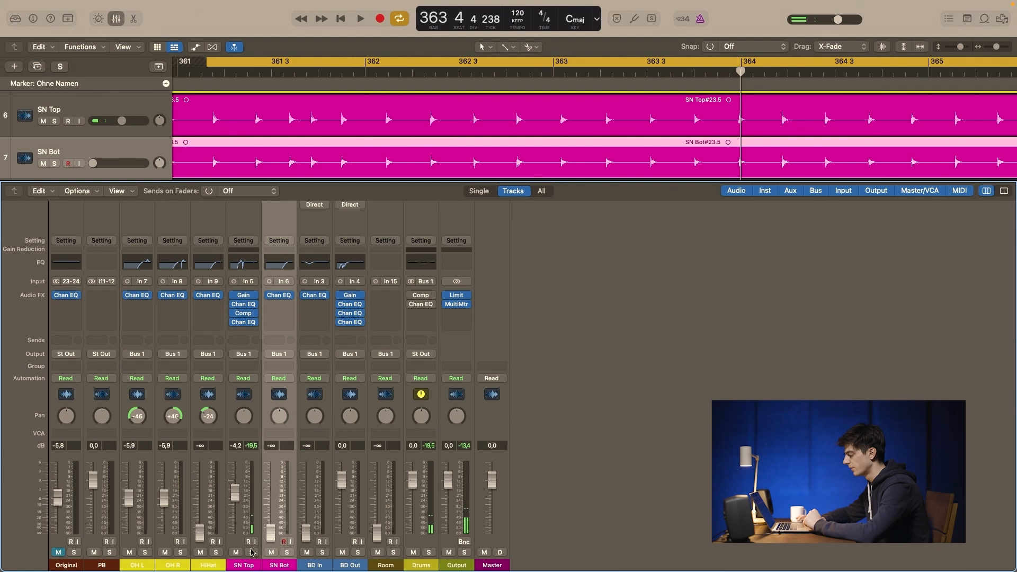
click(427, 552)
key(space)
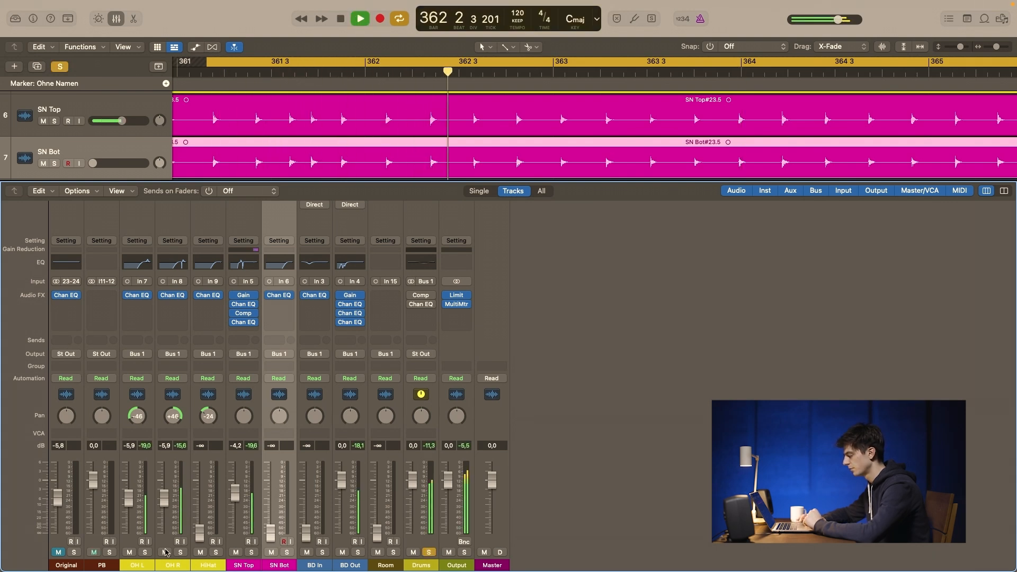
key(space)
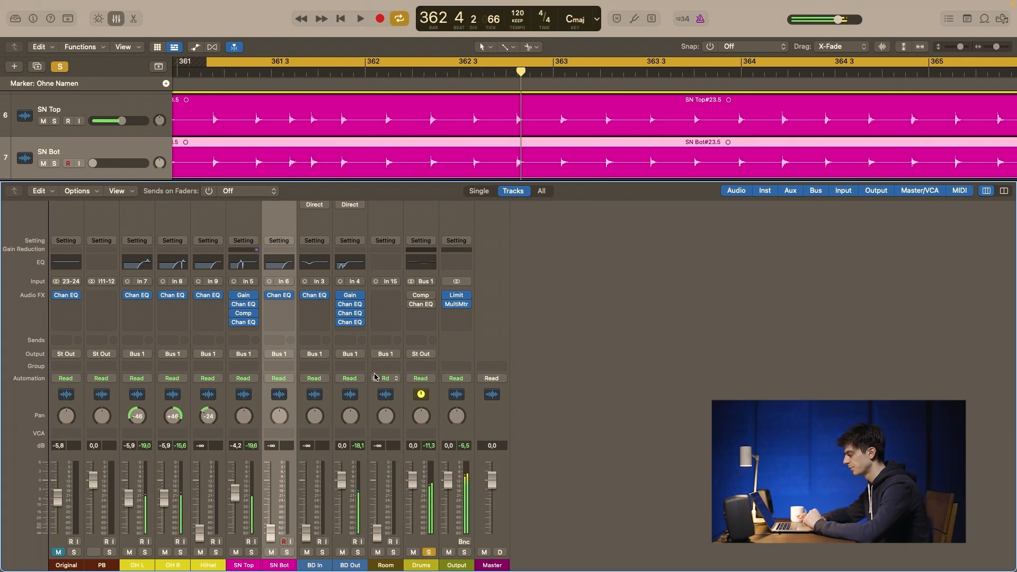
- Switch on the Drums bus Compressor, check its ratio and attack settings, and close the plug-in
click(420, 295)
drag(539, 170, 537, 183)
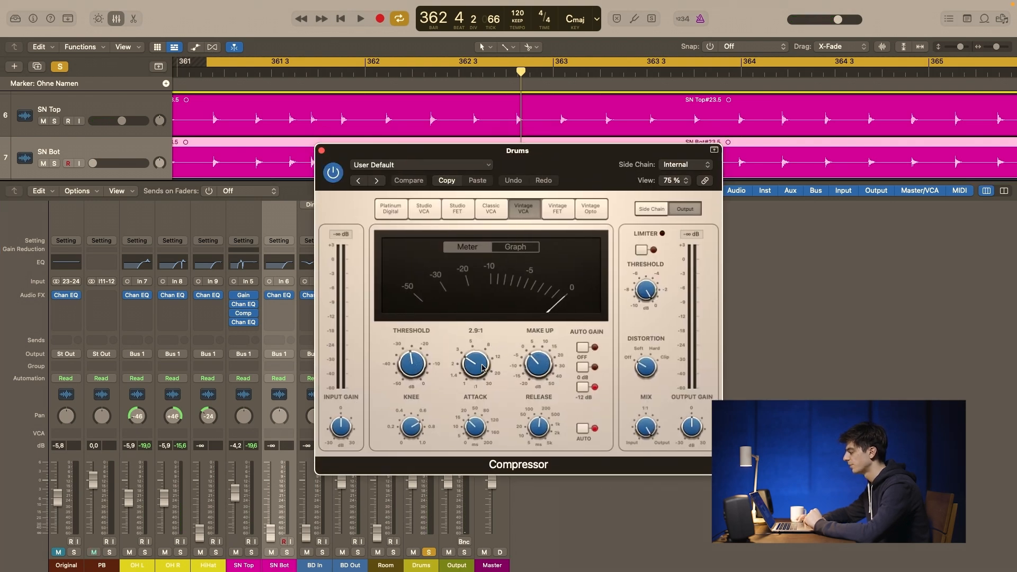
mouse_move(481, 425)
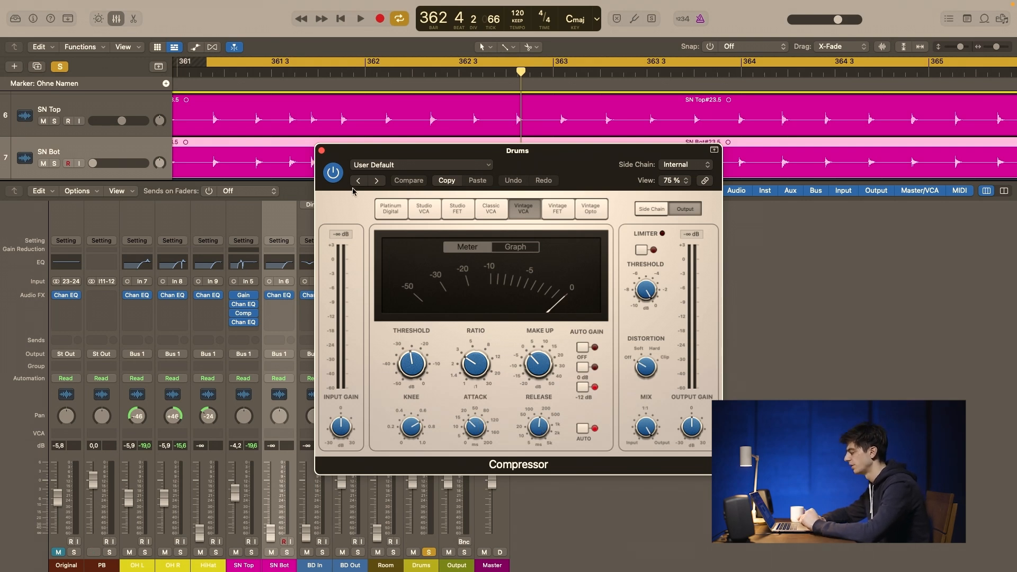
click(322, 152)
- Play the drums and compare them with and without the bus Compressor, then close it and stop playback
key(space)
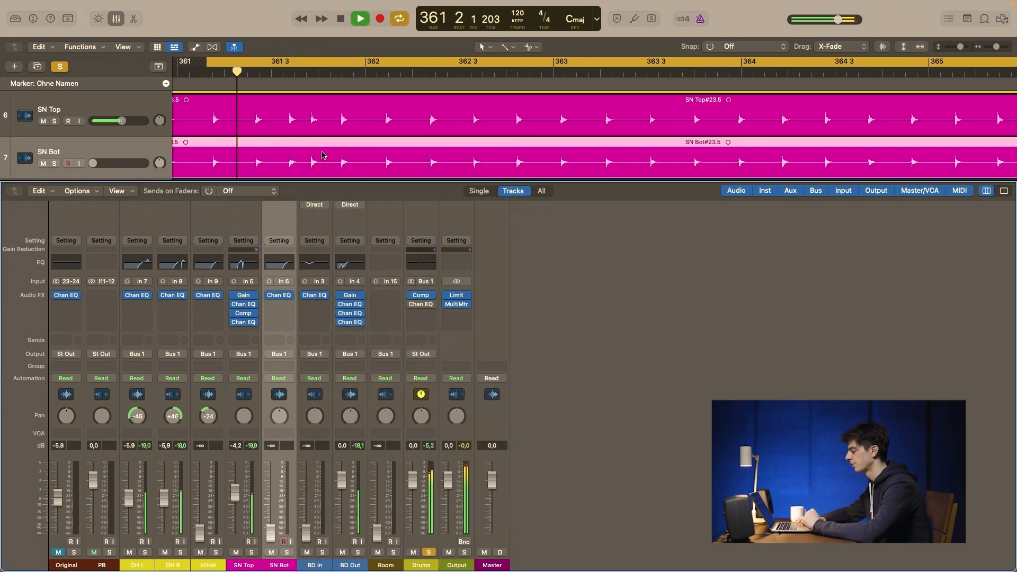
click(422, 296)
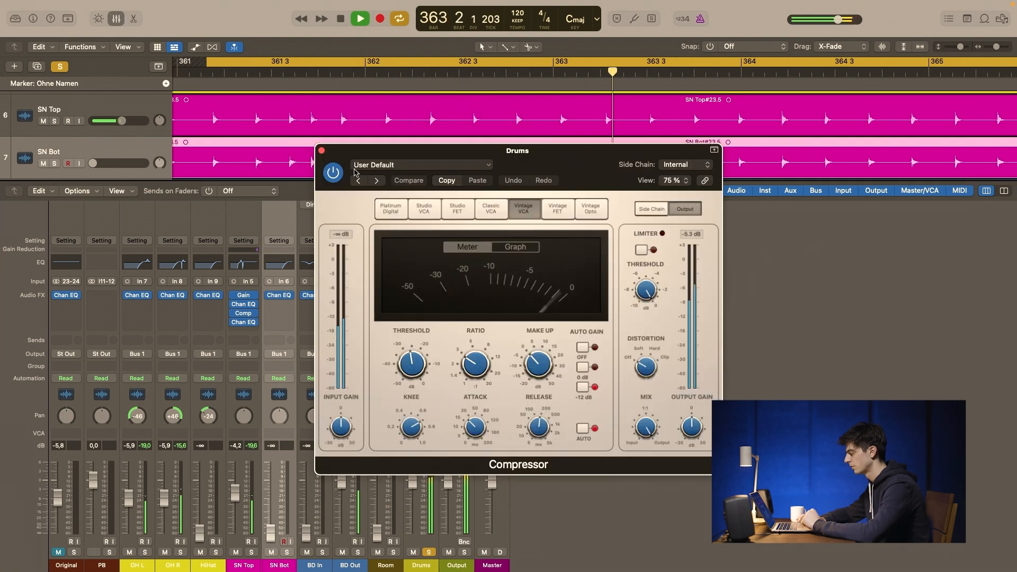
click(322, 151)
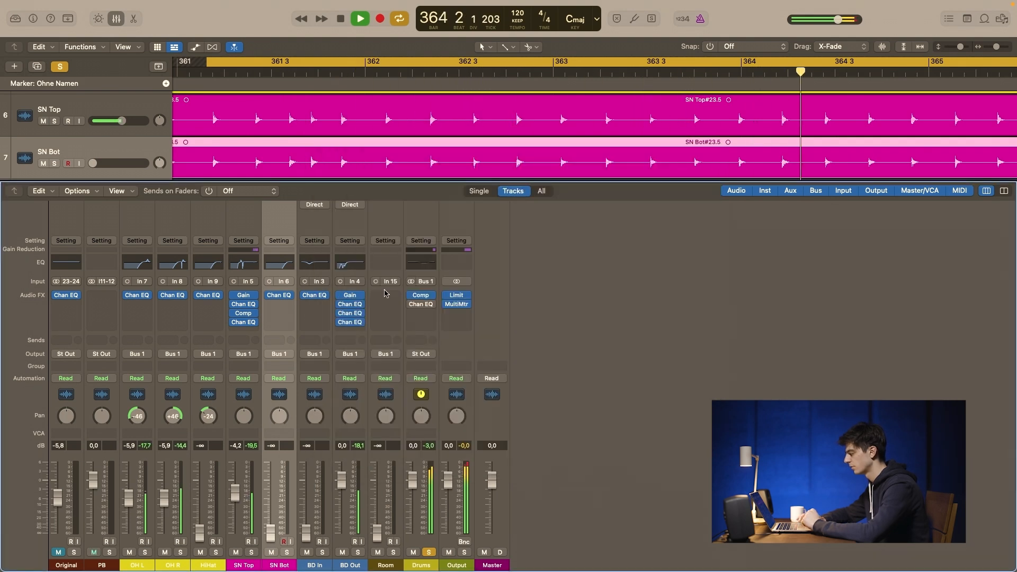
key(space)
- Enable the Channel EQ with its 1370 Hz cut on the Drums bus, close it and listen to the result
click(422, 306)
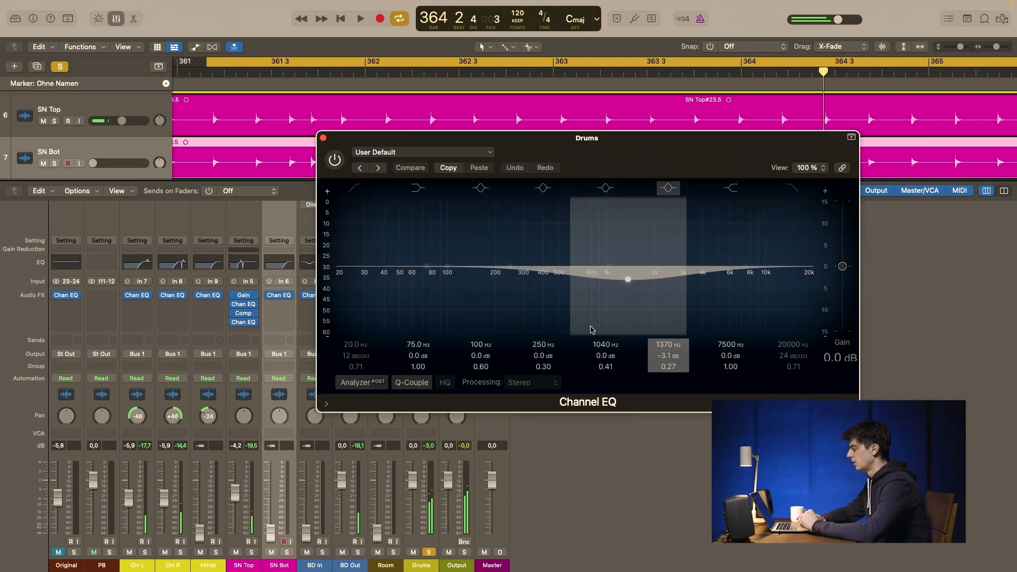
click(335, 161)
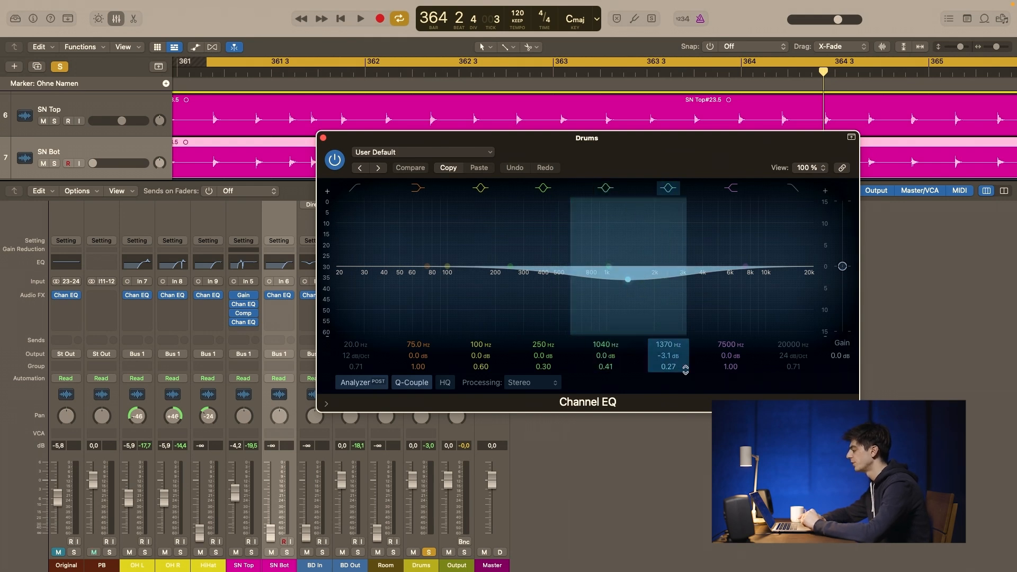
key(space)
click(323, 139)
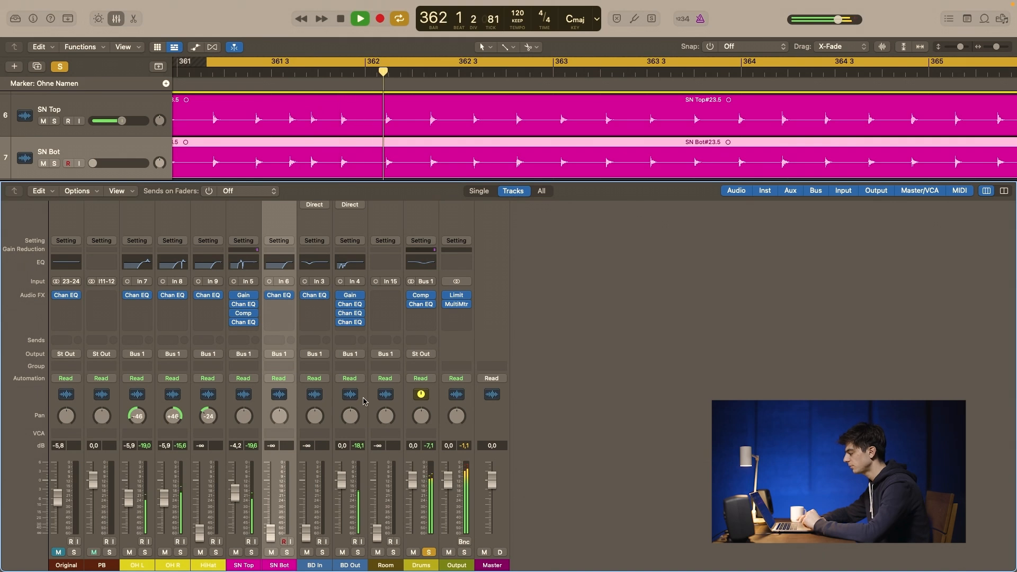
key(space)
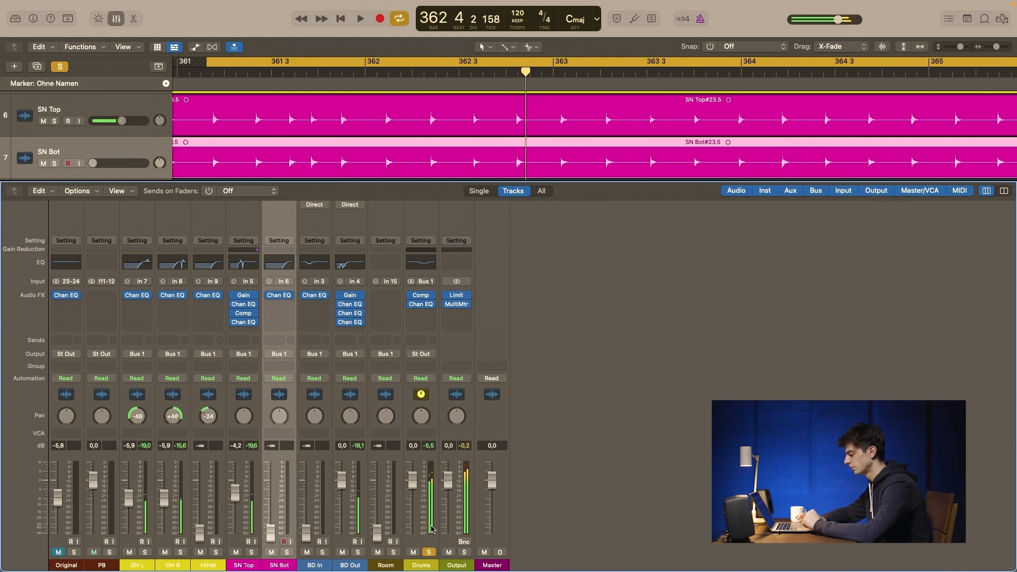
- Unsolo the Drums bus, play the full Hot for Teacher mix and solo the Original track for comparison
click(430, 554)
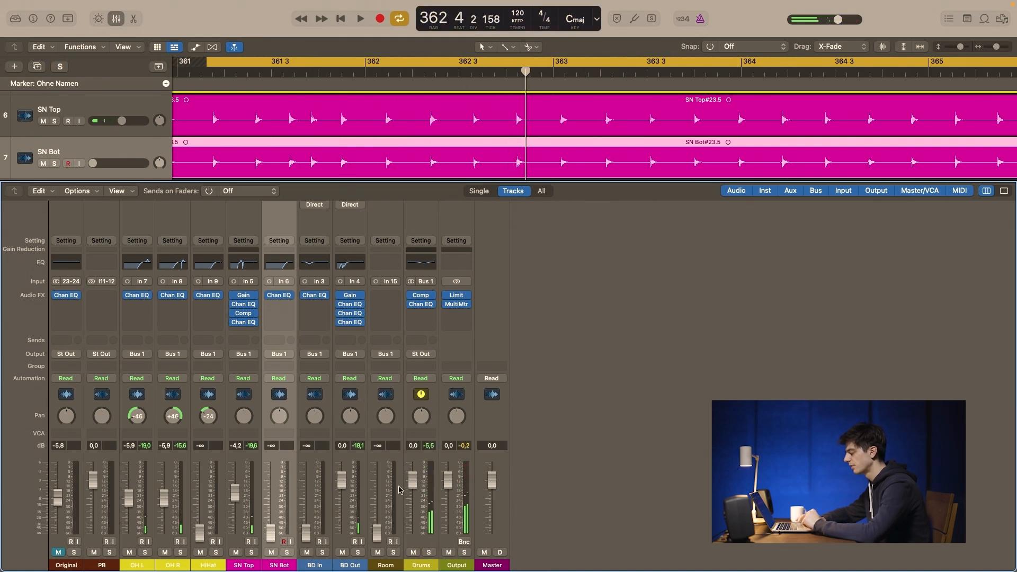
key(space)
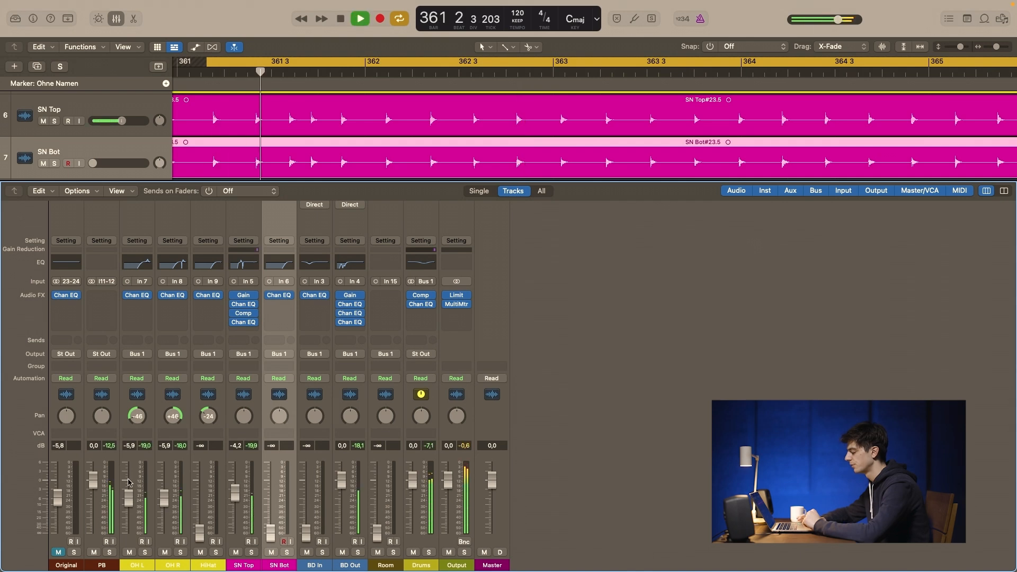
click(74, 552)
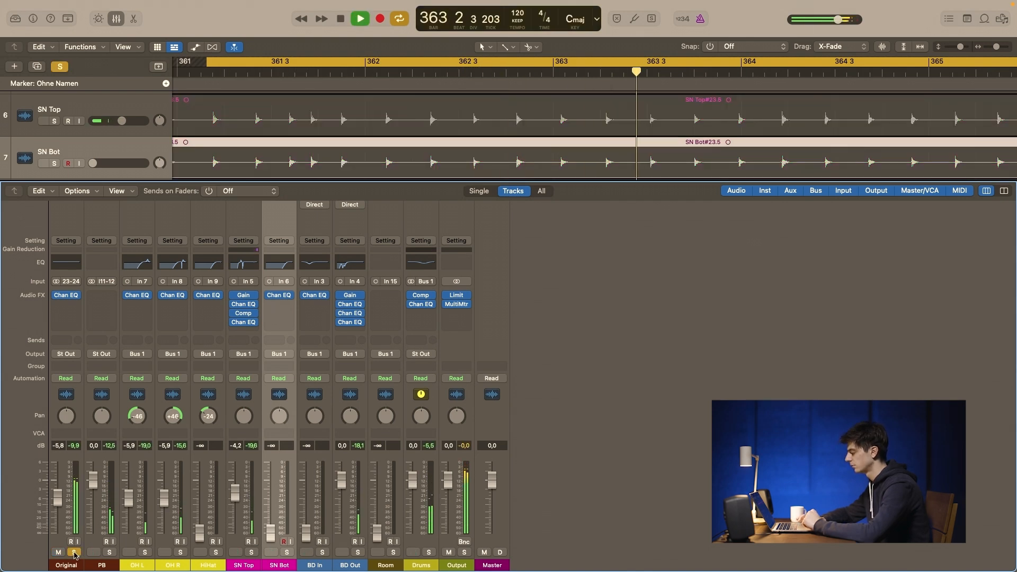